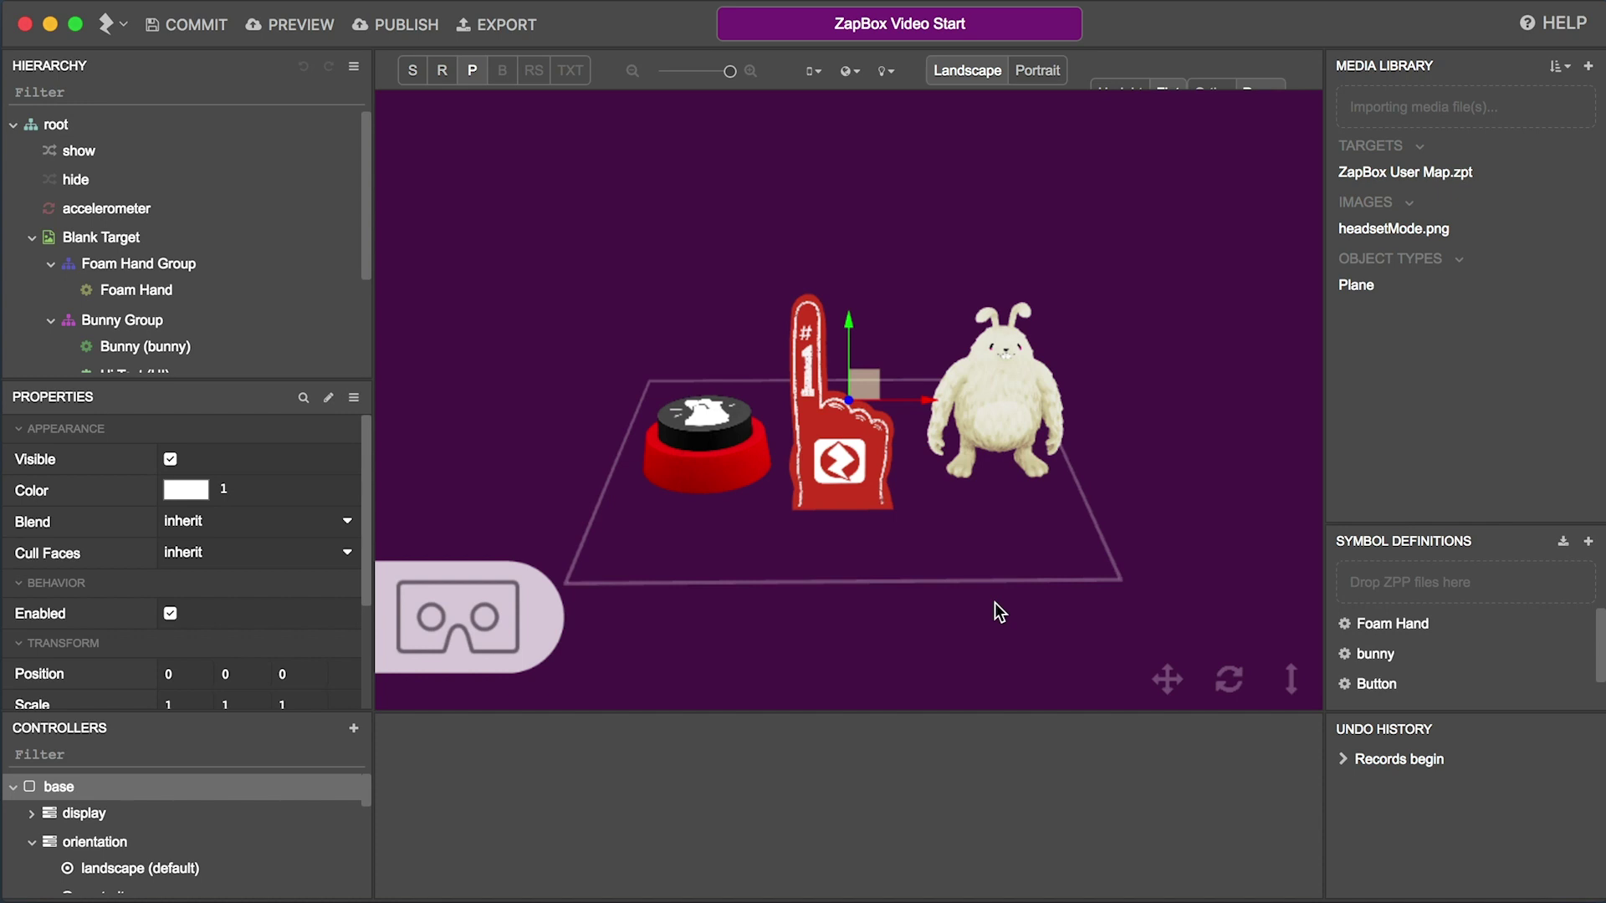
Step: Inspect the Blank Target and Headset group, then preview the button press and foam hand visibility
{"action": "mouse_move", "coordinate": [1227, 684]}
{"action": "left_mouse_down"}
{"action": "mouse_move", "coordinate": [1076, 661]}
{"action": "mouse_move", "coordinate": [1255, 677]}
{"action": "mouse_move", "coordinate": [1212, 681]}
{"action": "left_mouse_up"}
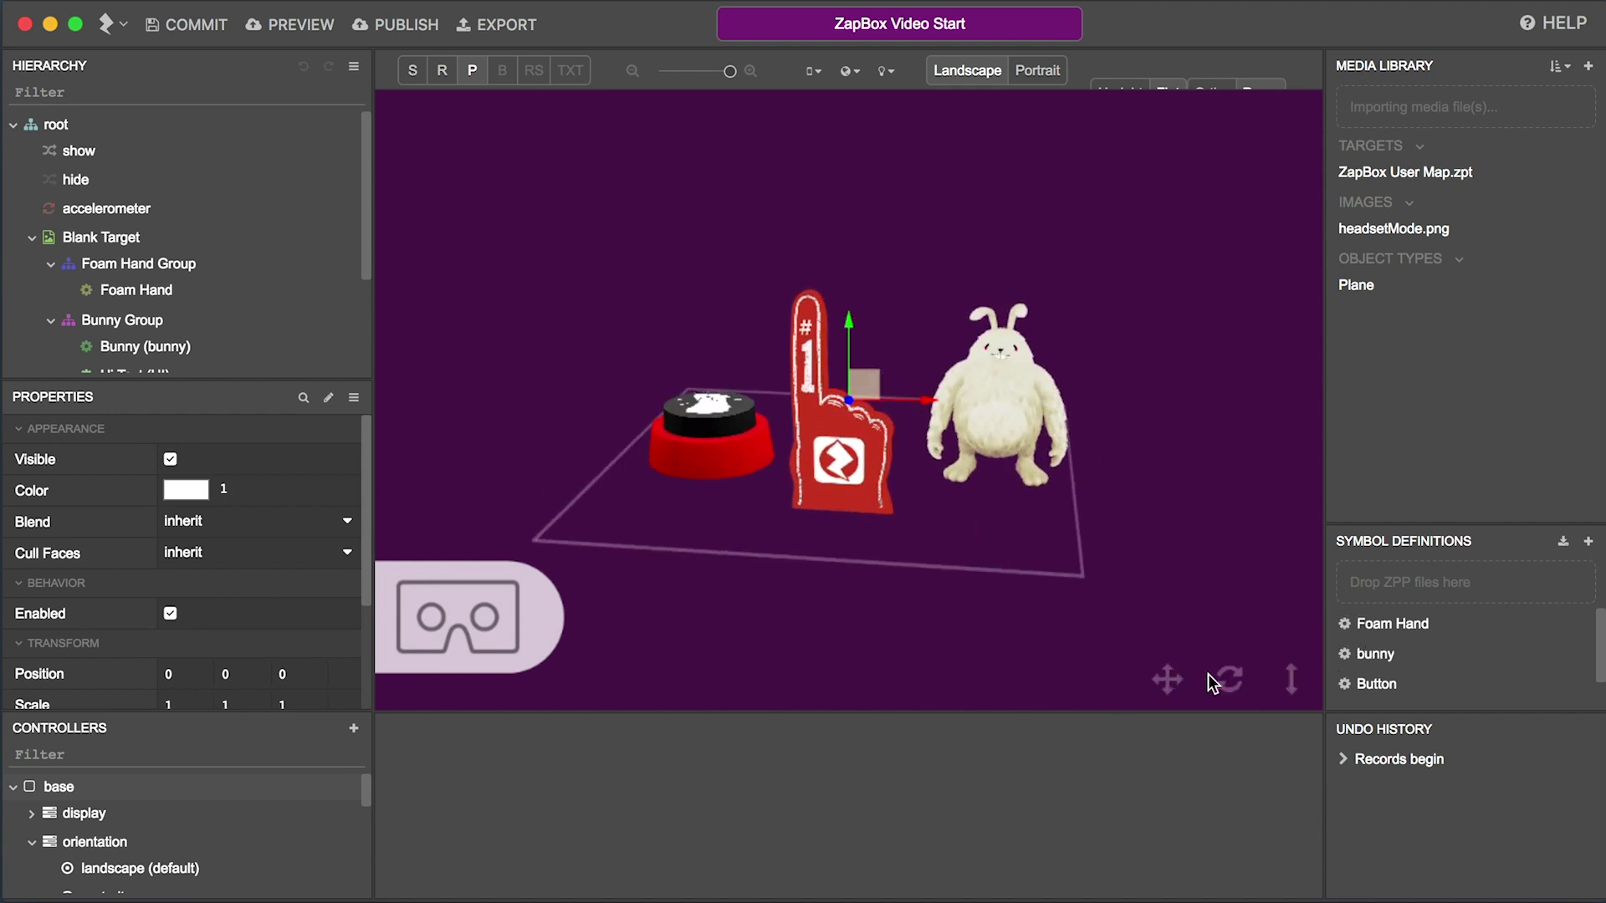
{"action": "left_click", "coordinate": [142, 239]}
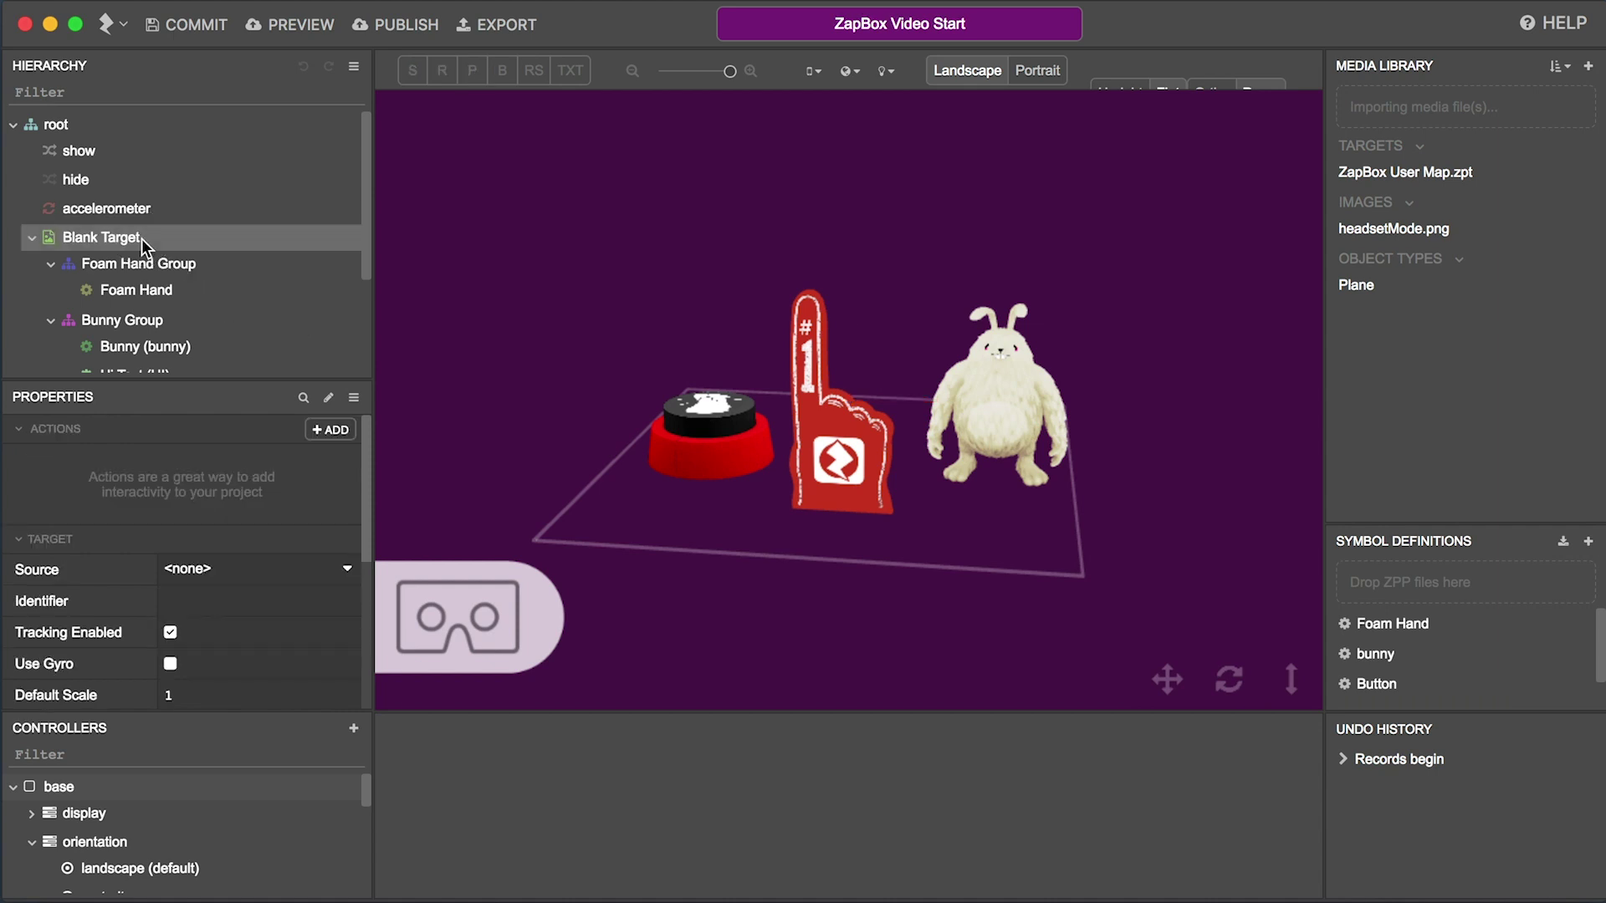
{"action": "scroll", "coordinate": [184, 293], "scroll_direction": "down", "scroll_amount": 2}
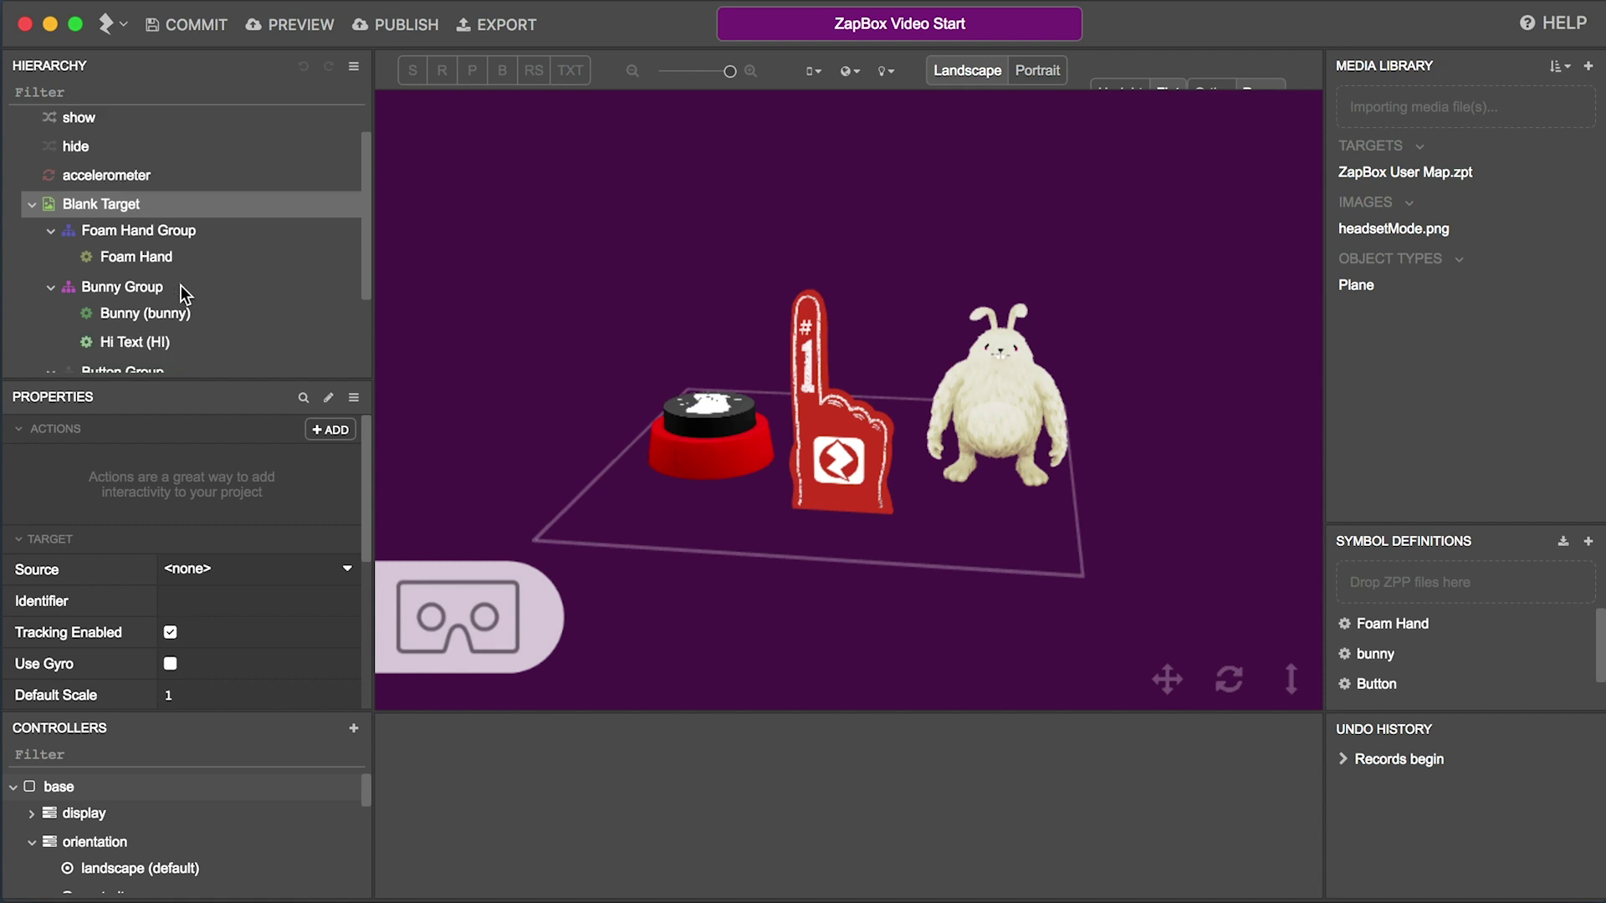
{"action": "scroll", "coordinate": [183, 293], "scroll_direction": "down", "scroll_amount": 2}
{"action": "scroll", "coordinate": [182, 286], "scroll_direction": "down", "scroll_amount": 2}
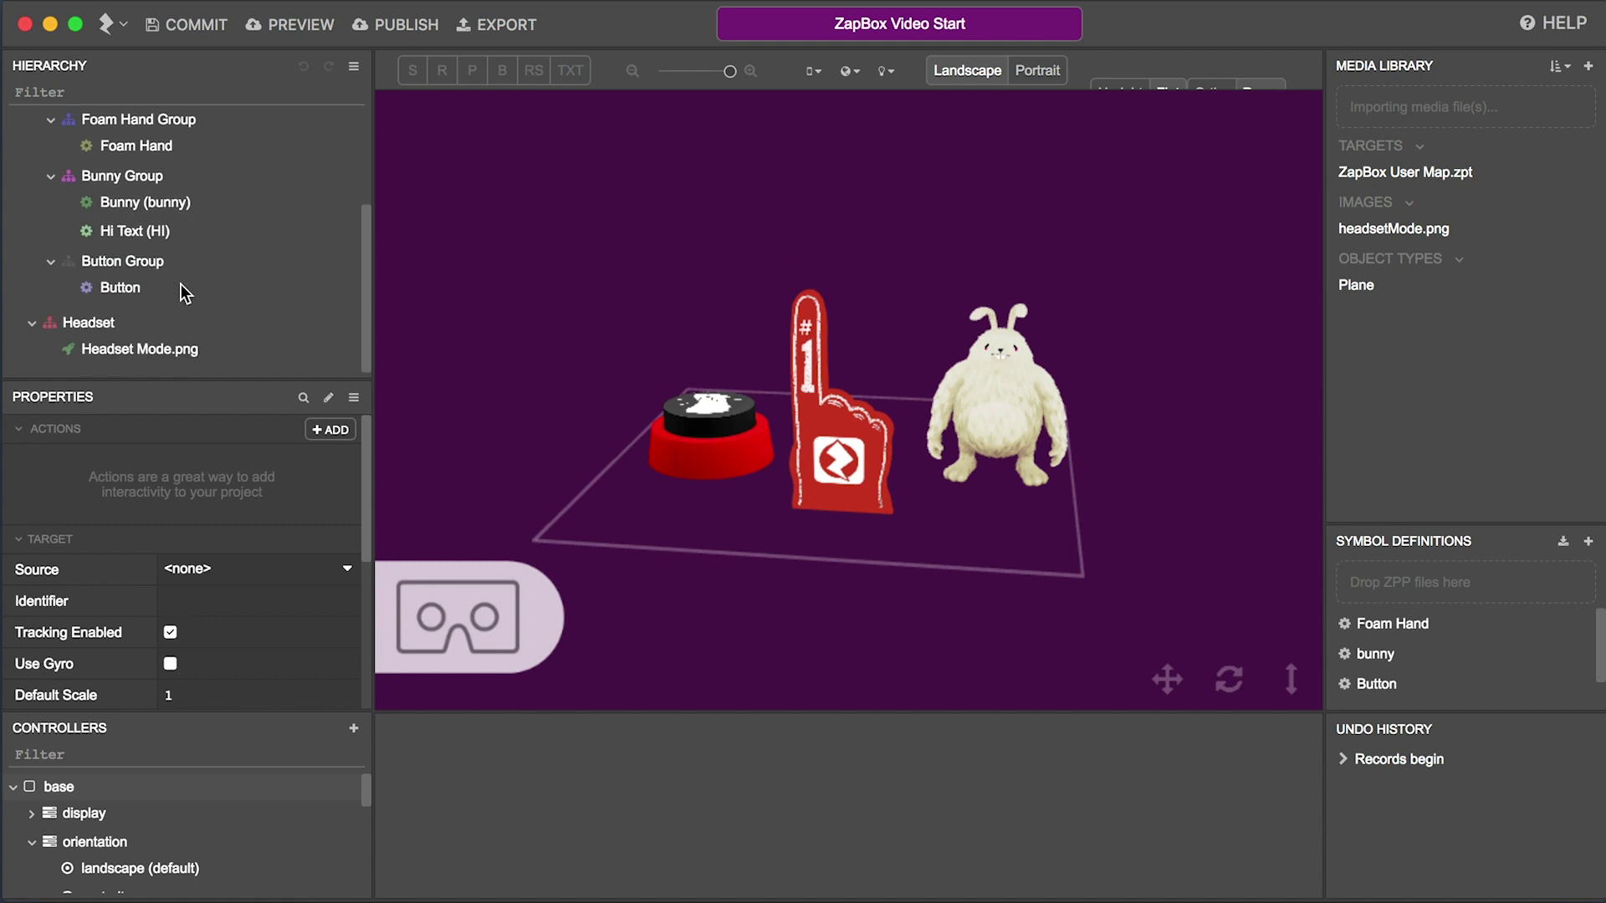
{"action": "left_click", "coordinate": [119, 322]}
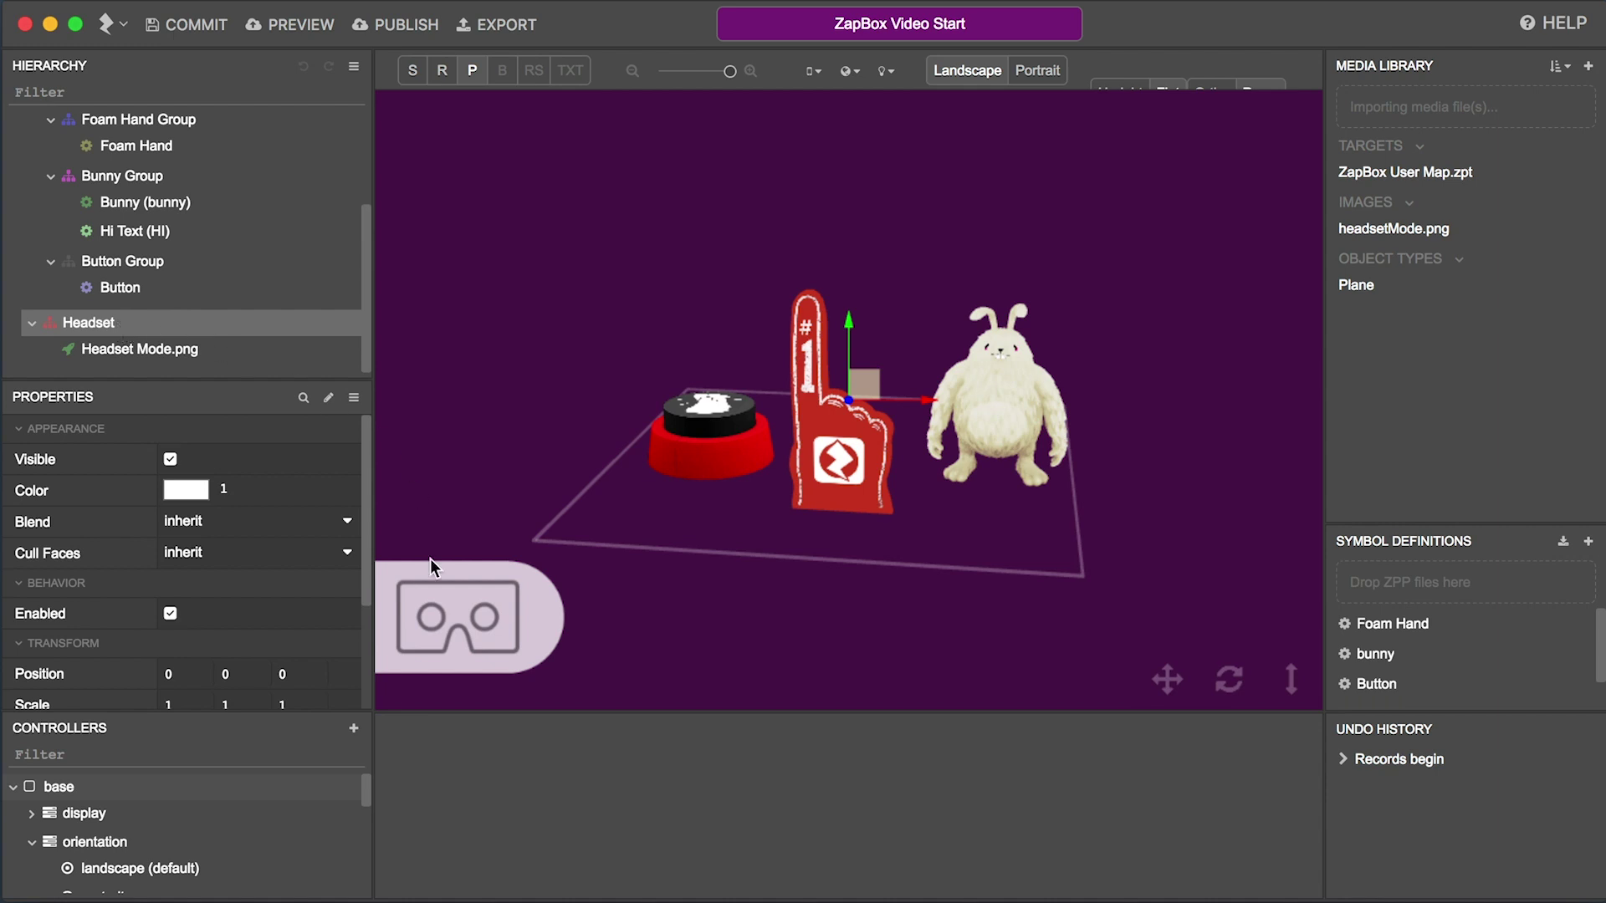
{"action": "scroll", "coordinate": [168, 814], "scroll_direction": "down", "scroll_amount": 2}
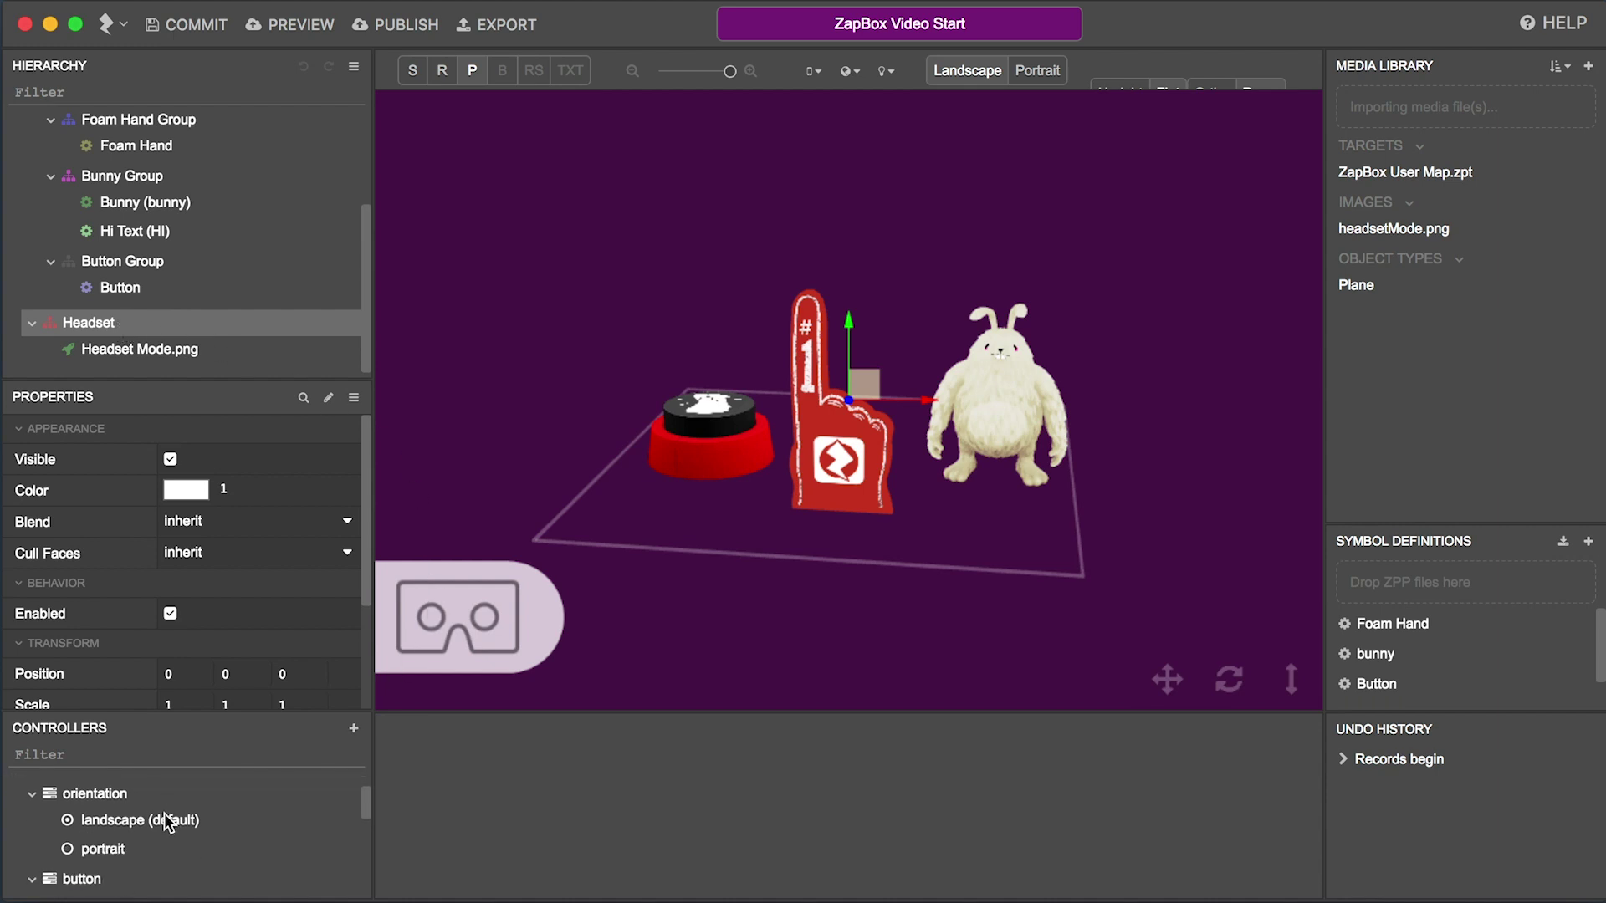
{"action": "scroll", "coordinate": [164, 813], "scroll_direction": "down", "scroll_amount": 1}
{"action": "left_click", "coordinate": [147, 849]}
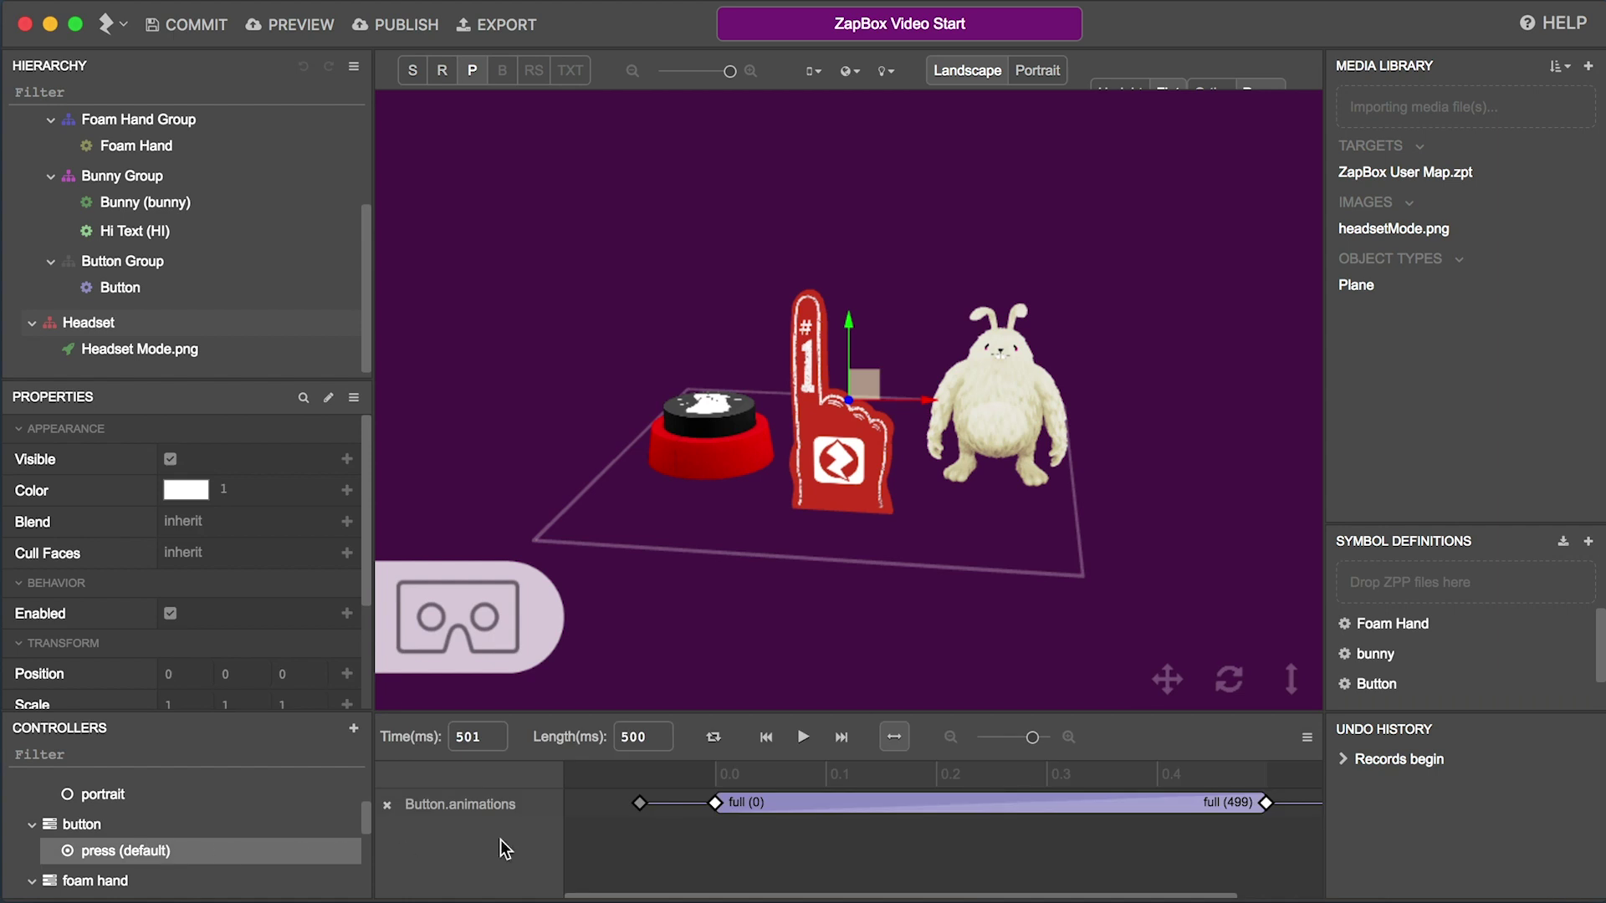
{"action": "left_click", "coordinate": [802, 736]}
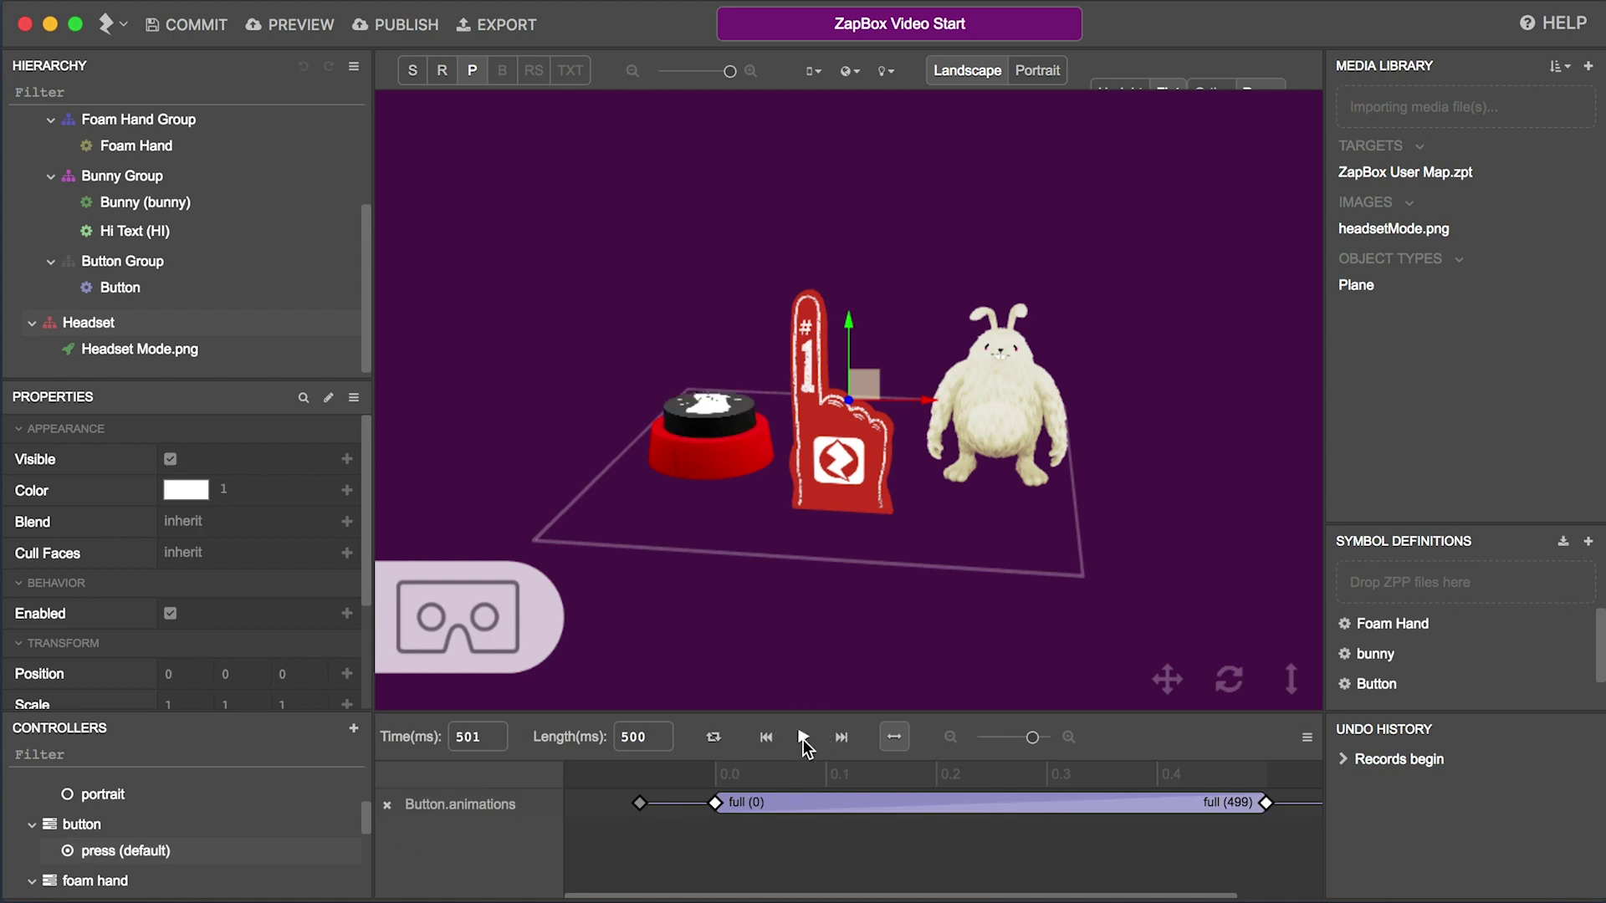
{"action": "scroll", "coordinate": [108, 816], "scroll_direction": "down", "scroll_amount": 2}
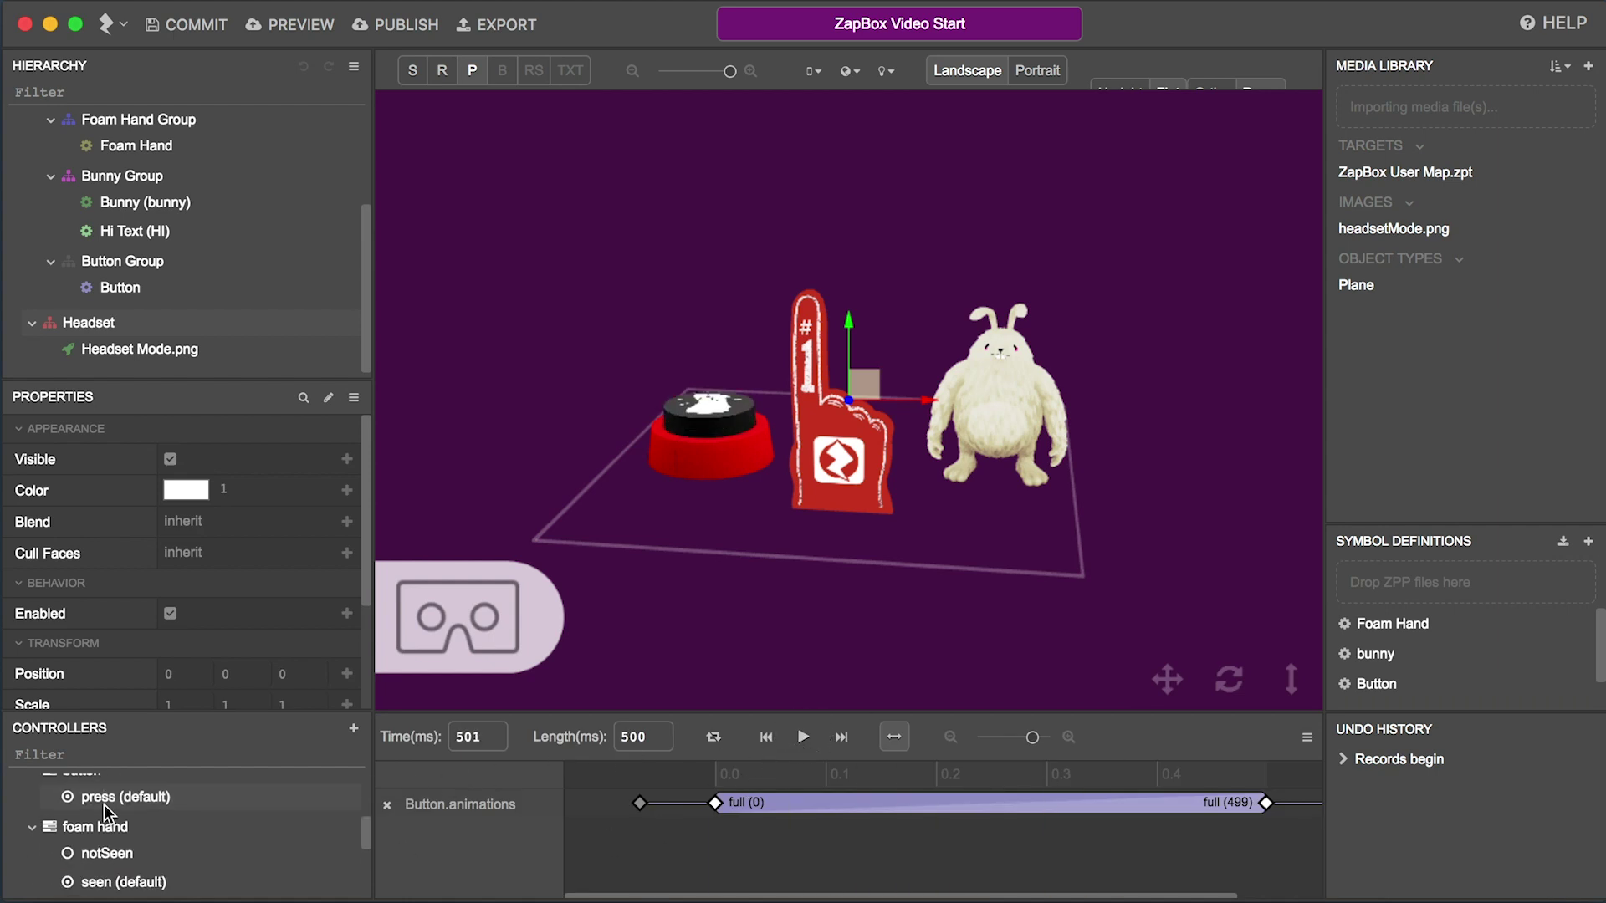
{"action": "left_click", "coordinate": [107, 850]}
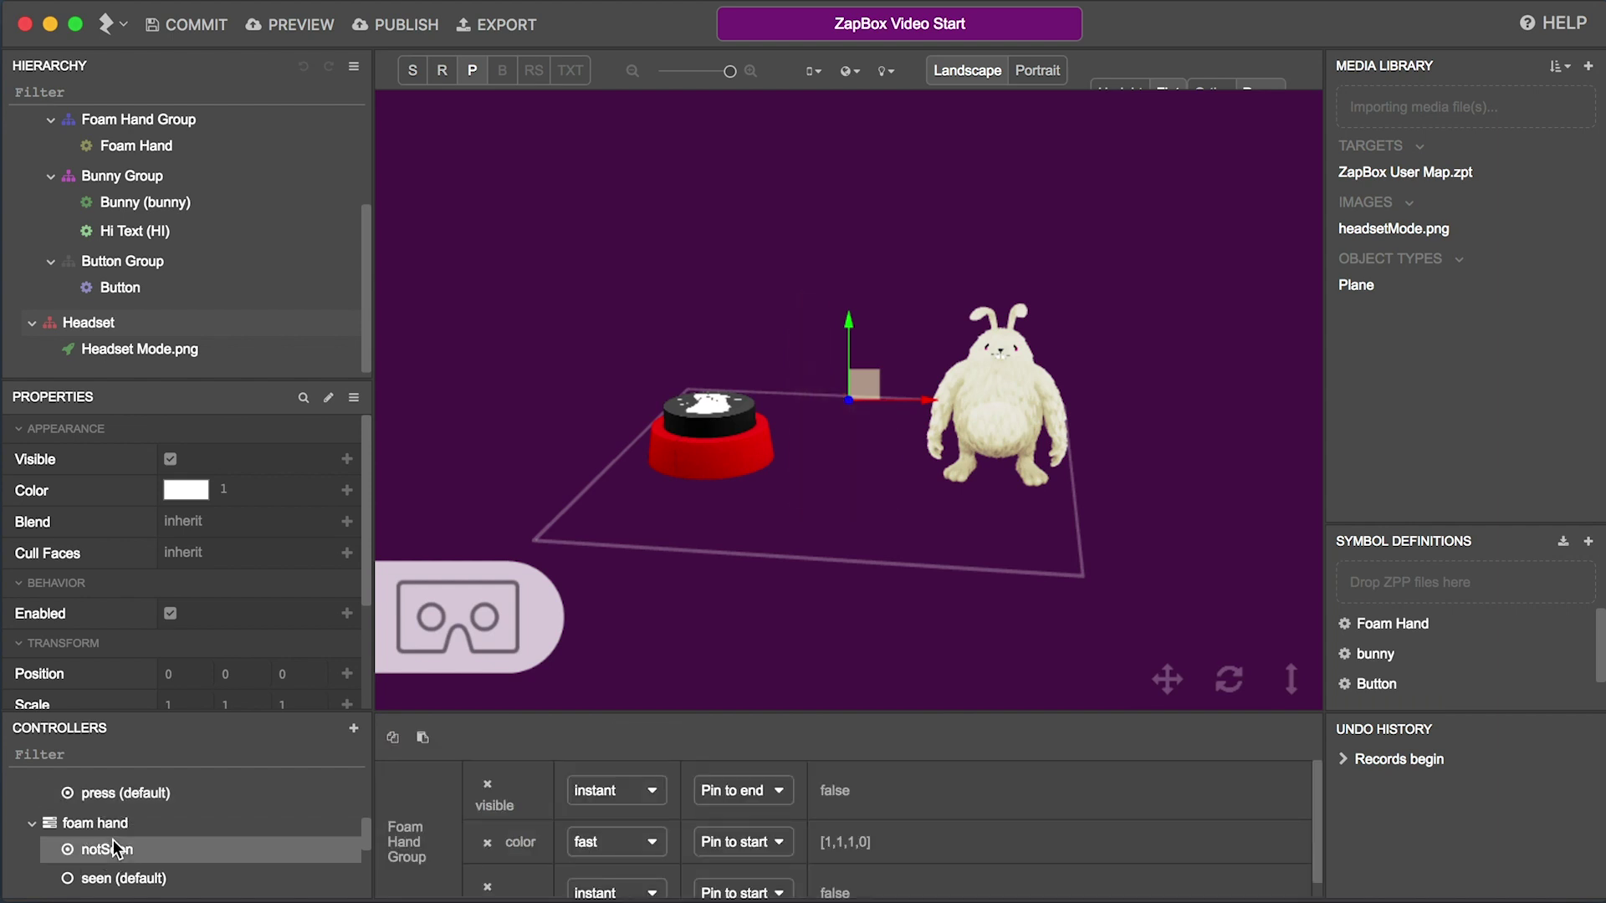
{"action": "left_click", "coordinate": [114, 877]}
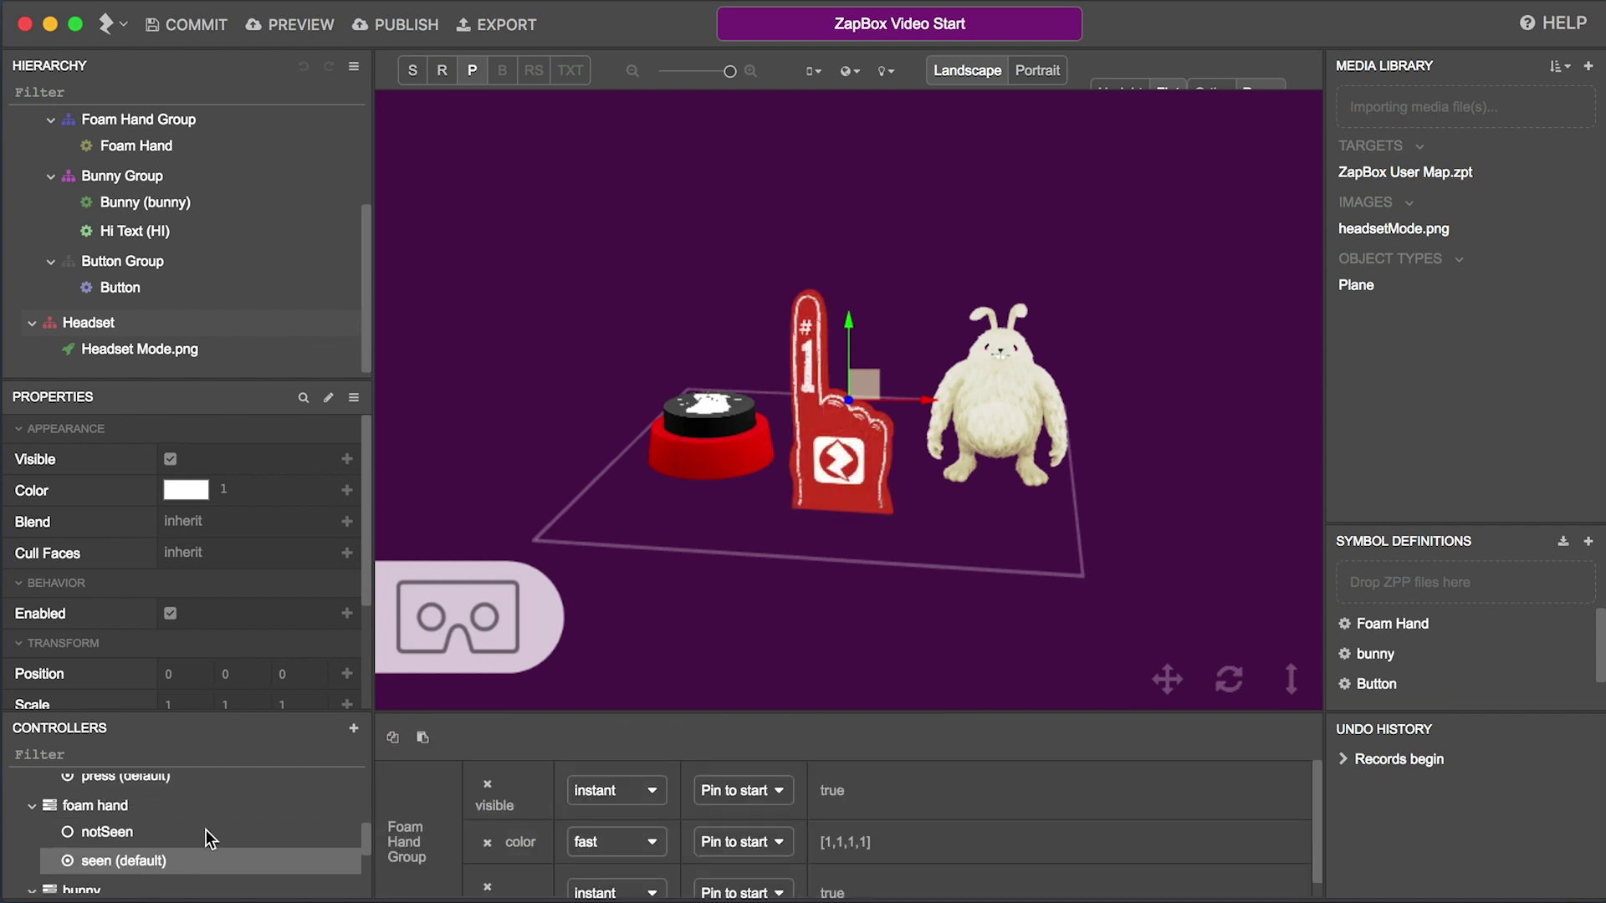
{"action": "scroll", "coordinate": [207, 824], "scroll_direction": "down", "scroll_amount": 1}
{"action": "scroll", "coordinate": [207, 825], "scroll_direction": "down", "scroll_amount": 3}
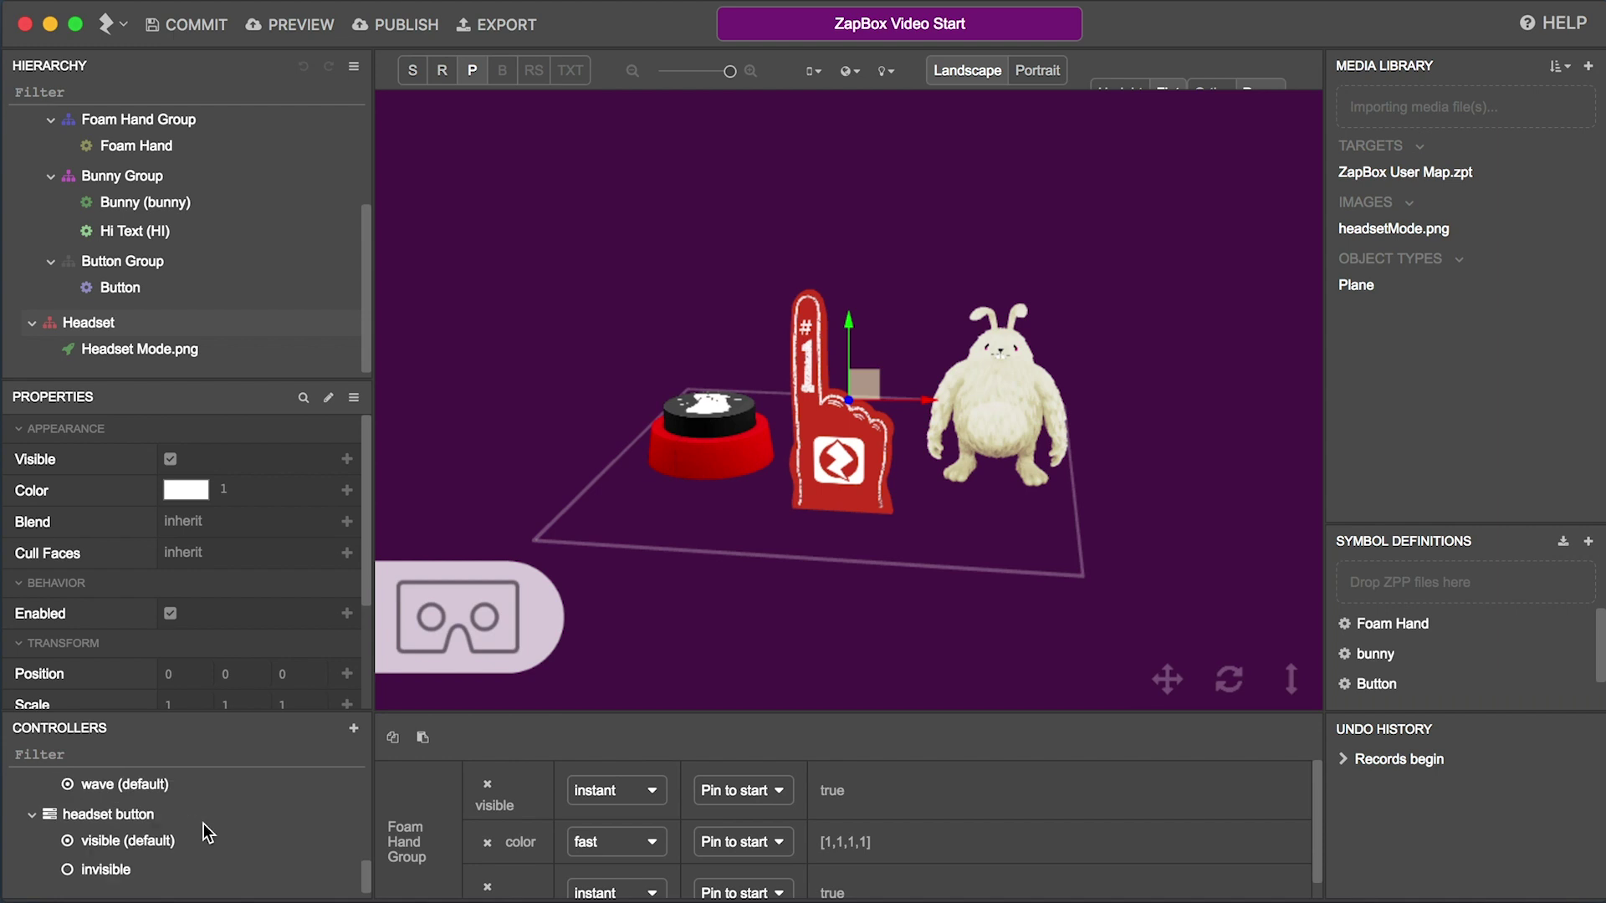
Step: Preview the bunny's wave animation and the headset icon's hidden and portrait states
{"action": "left_click", "coordinate": [151, 786]}
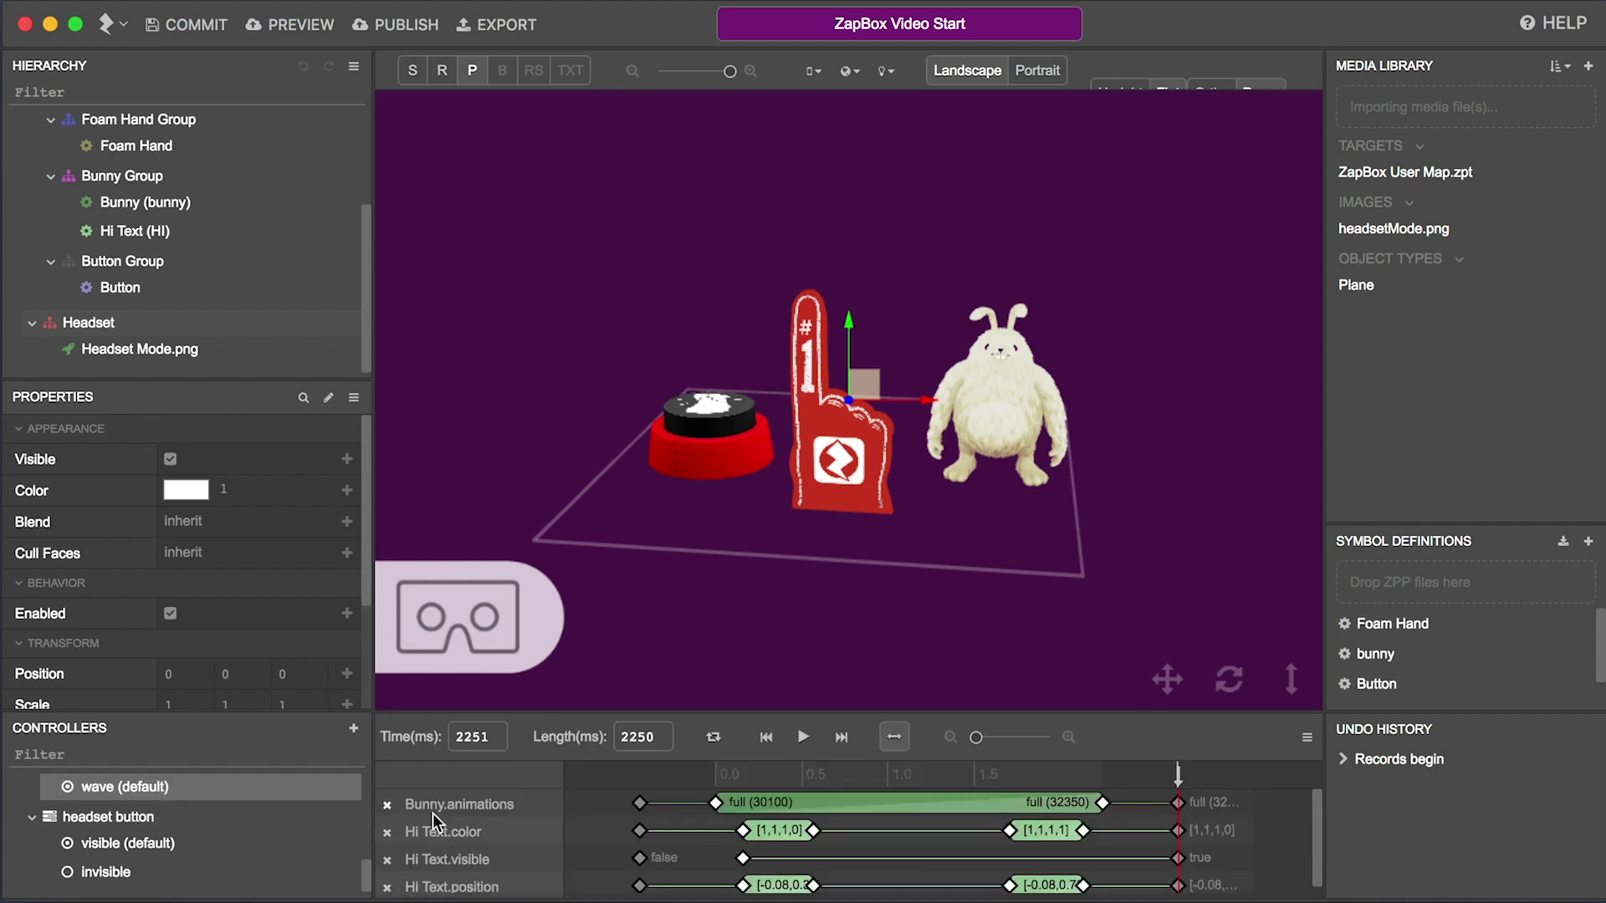
{"action": "left_click", "coordinate": [804, 738]}
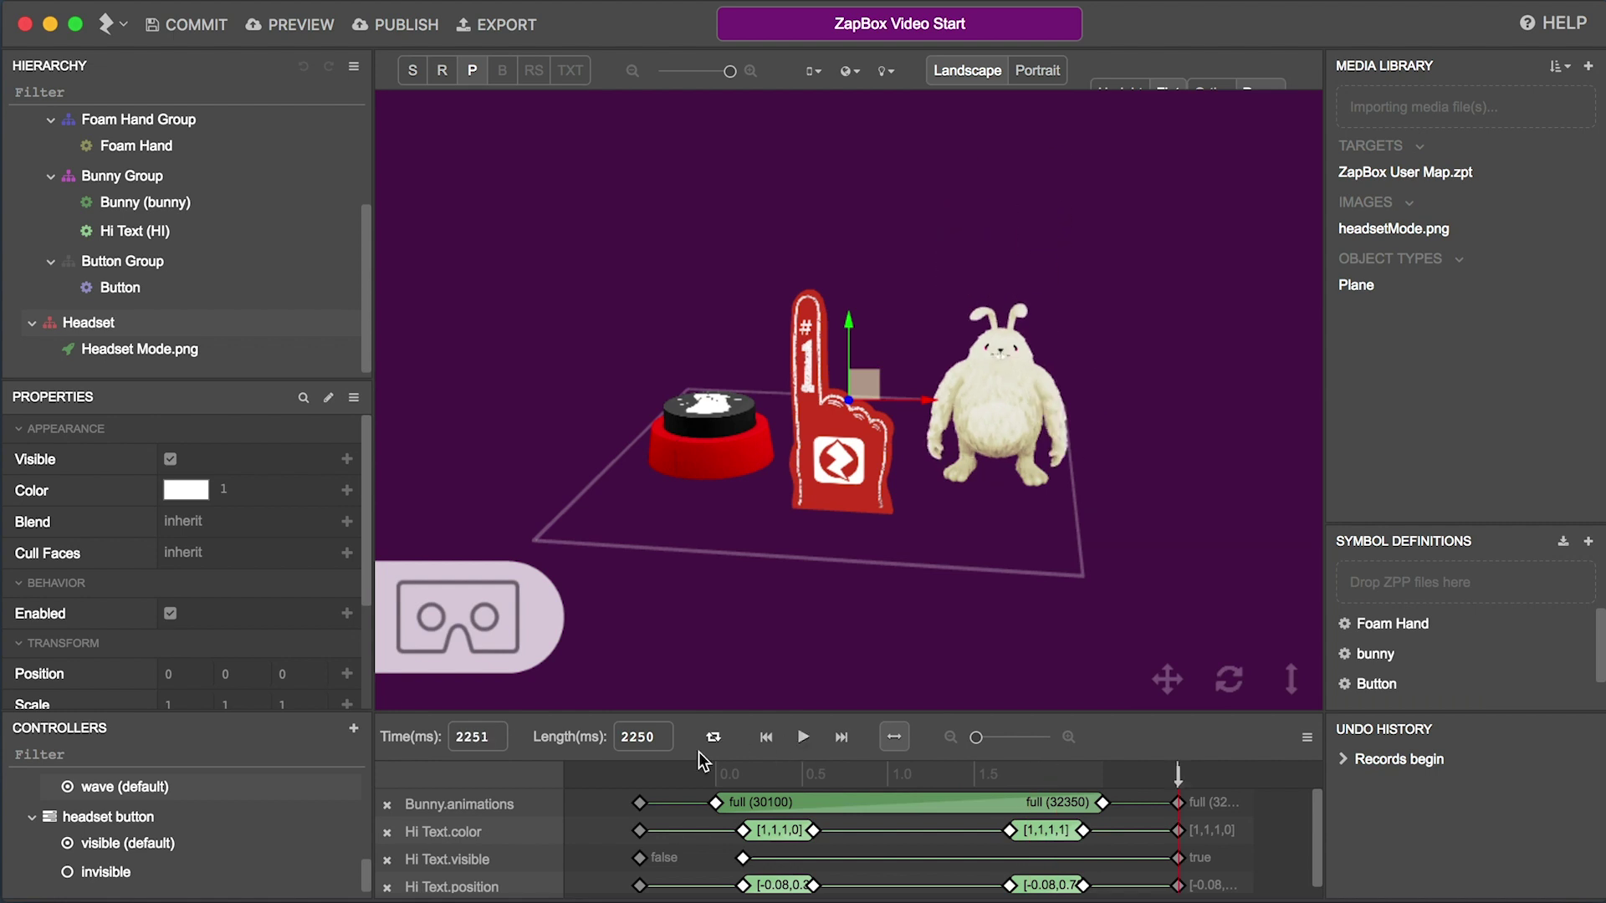
{"action": "left_click", "coordinate": [151, 841]}
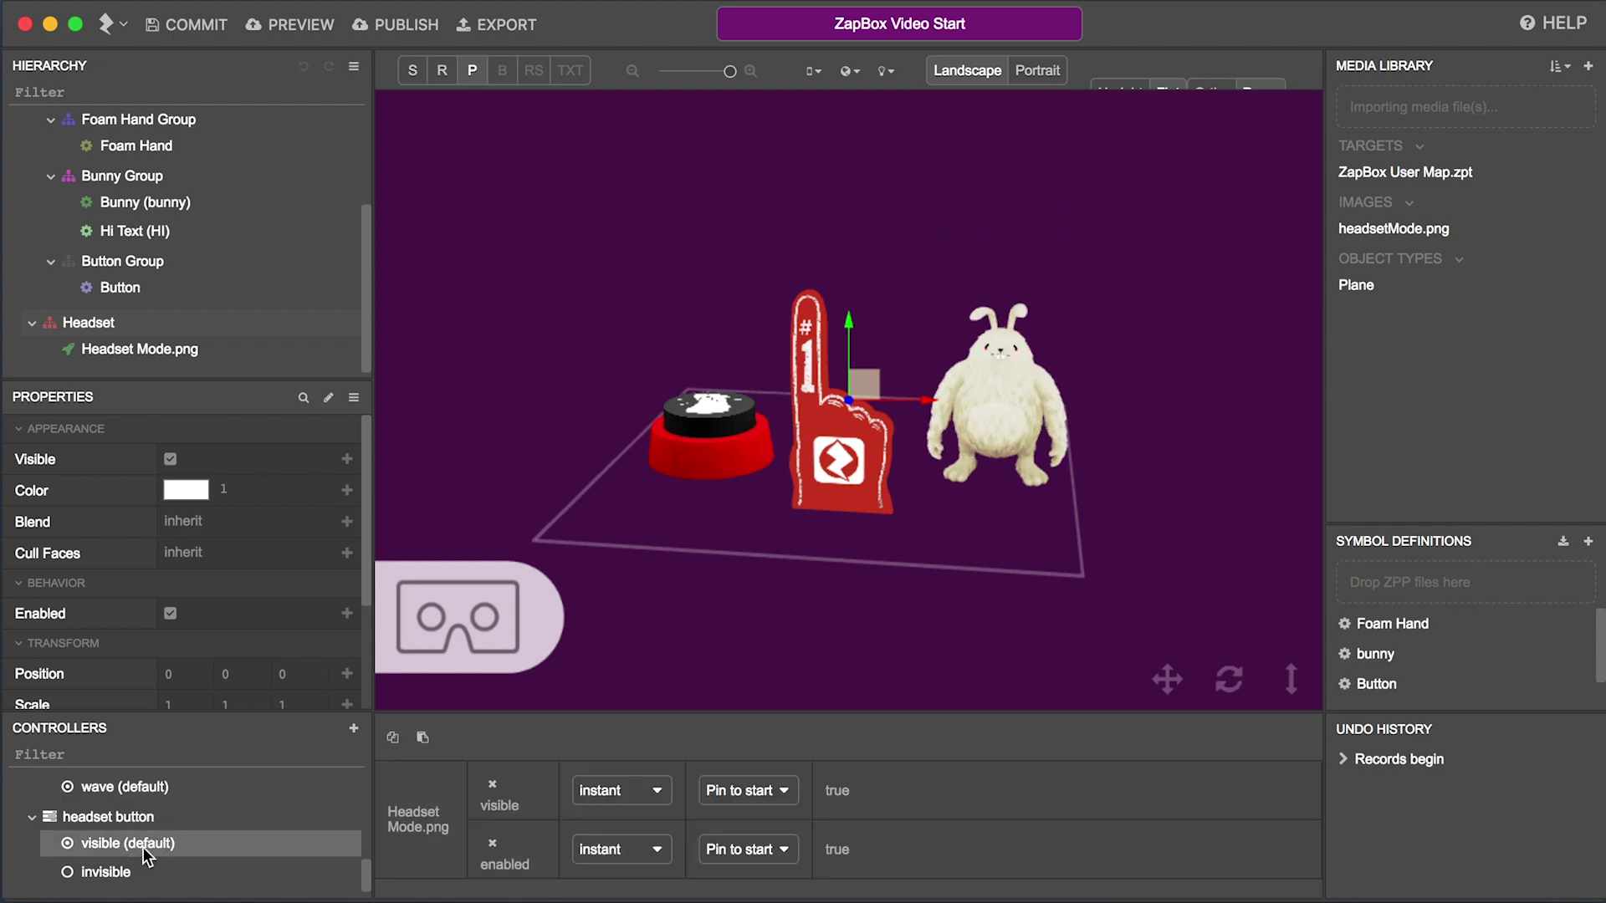
{"action": "left_click", "coordinate": [123, 875]}
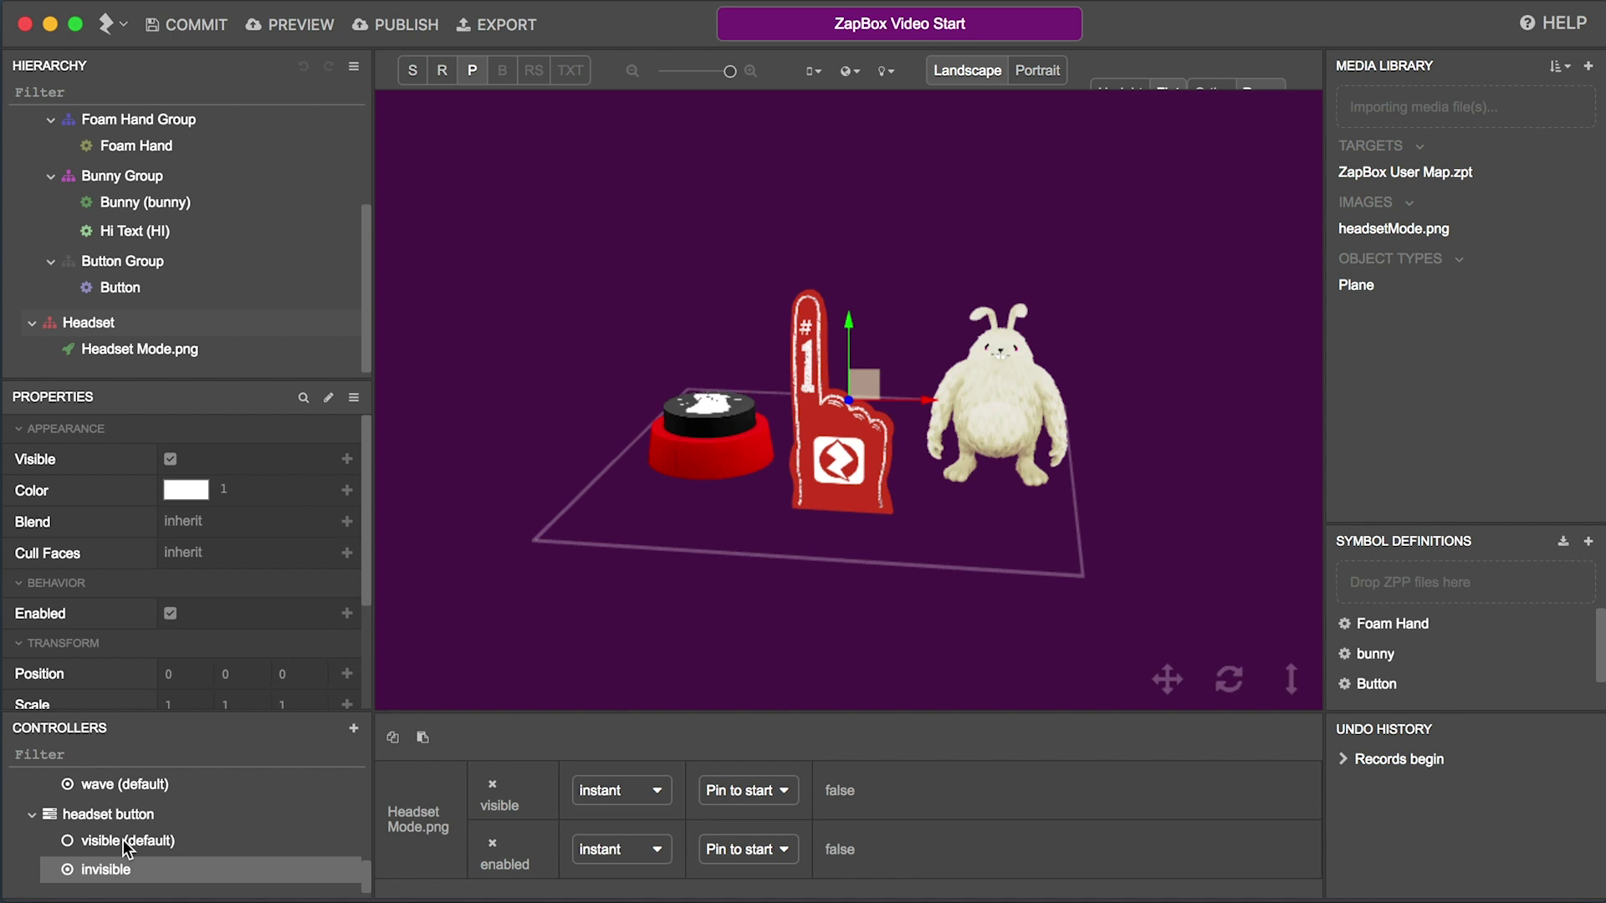
{"action": "left_click", "coordinate": [123, 839]}
{"action": "scroll", "coordinate": [123, 839], "scroll_direction": "up", "scroll_amount": 3}
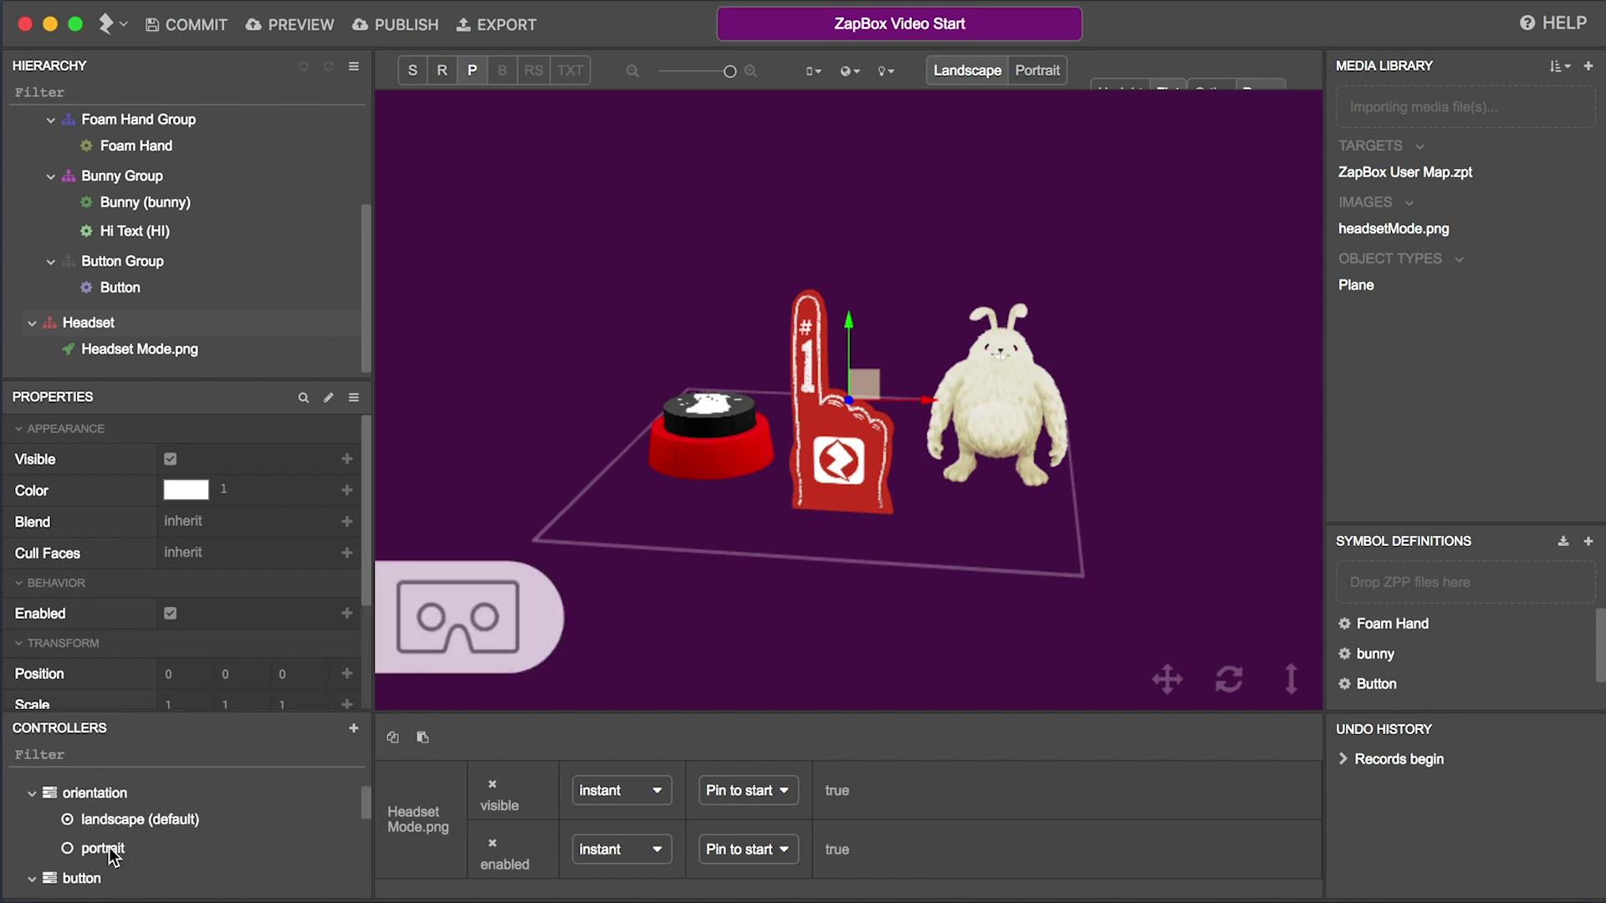
{"action": "left_click", "coordinate": [103, 848]}
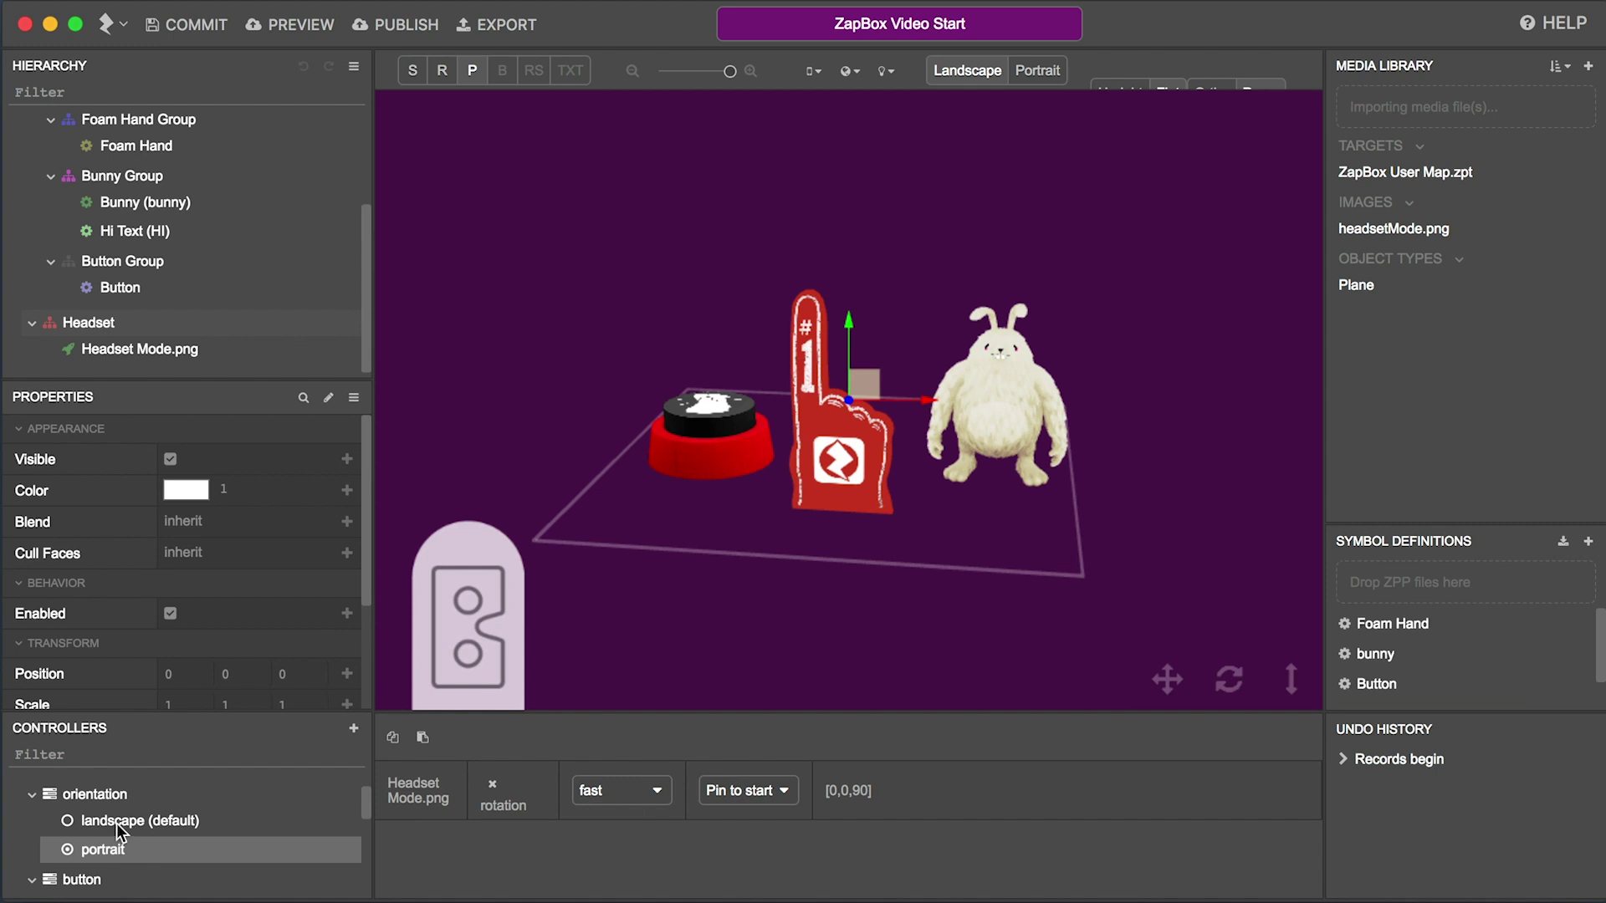
{"action": "left_click", "coordinate": [117, 823]}
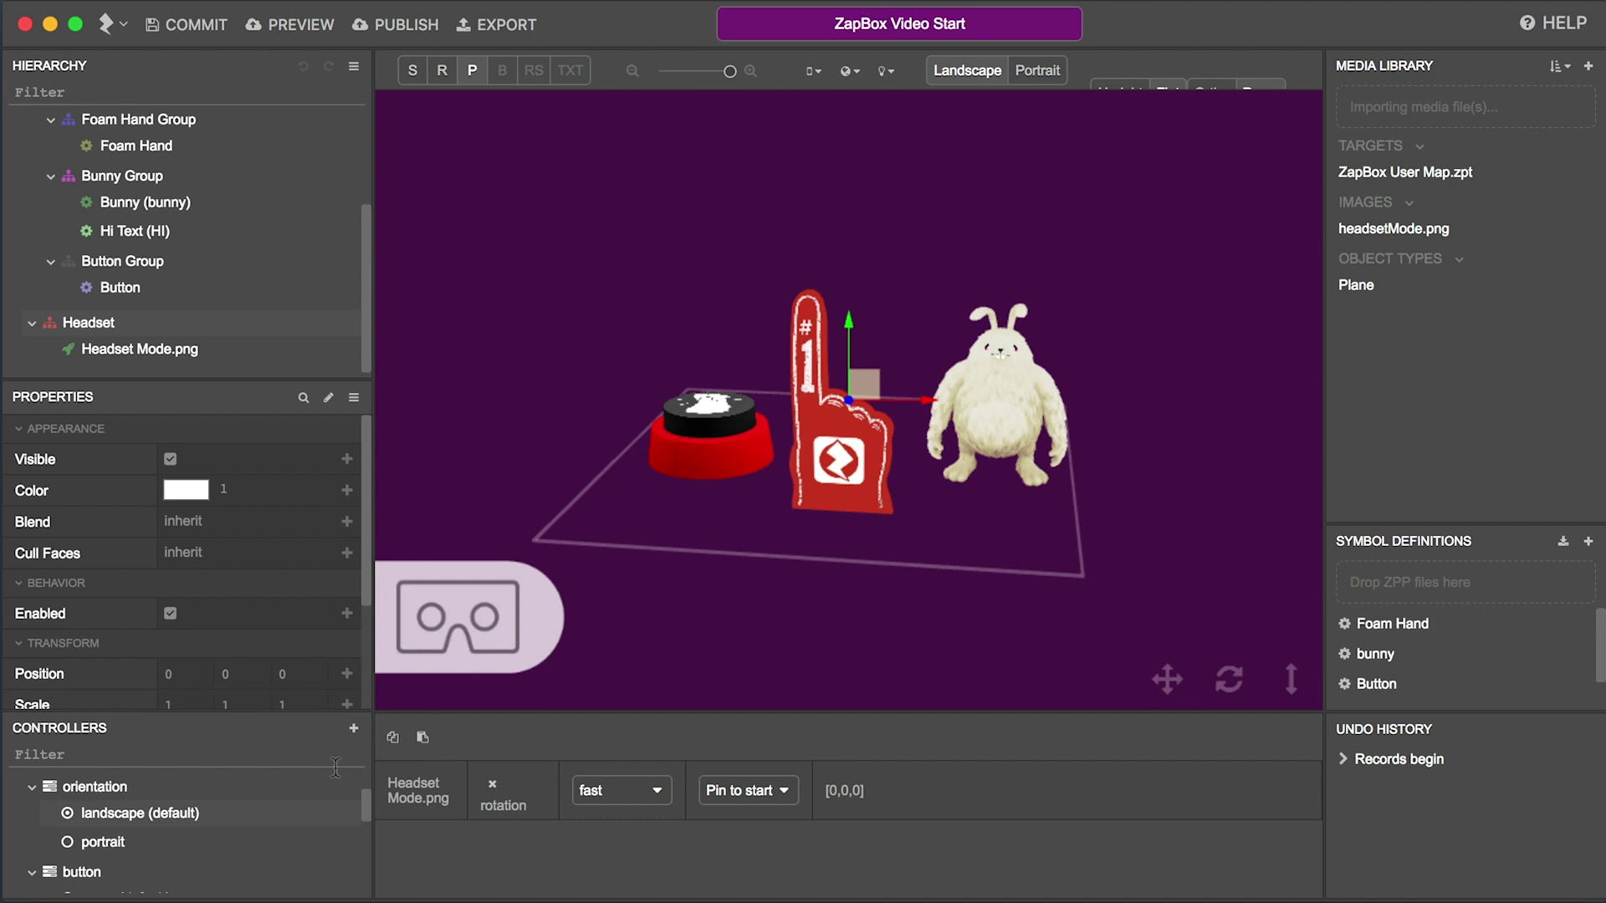
{"action": "scroll", "coordinate": [144, 840], "scroll_direction": "up", "scroll_amount": 2}
Step: Return the controllers to base state and add a ZapBox Tracker node under root
{"action": "left_click", "coordinate": [85, 790]}
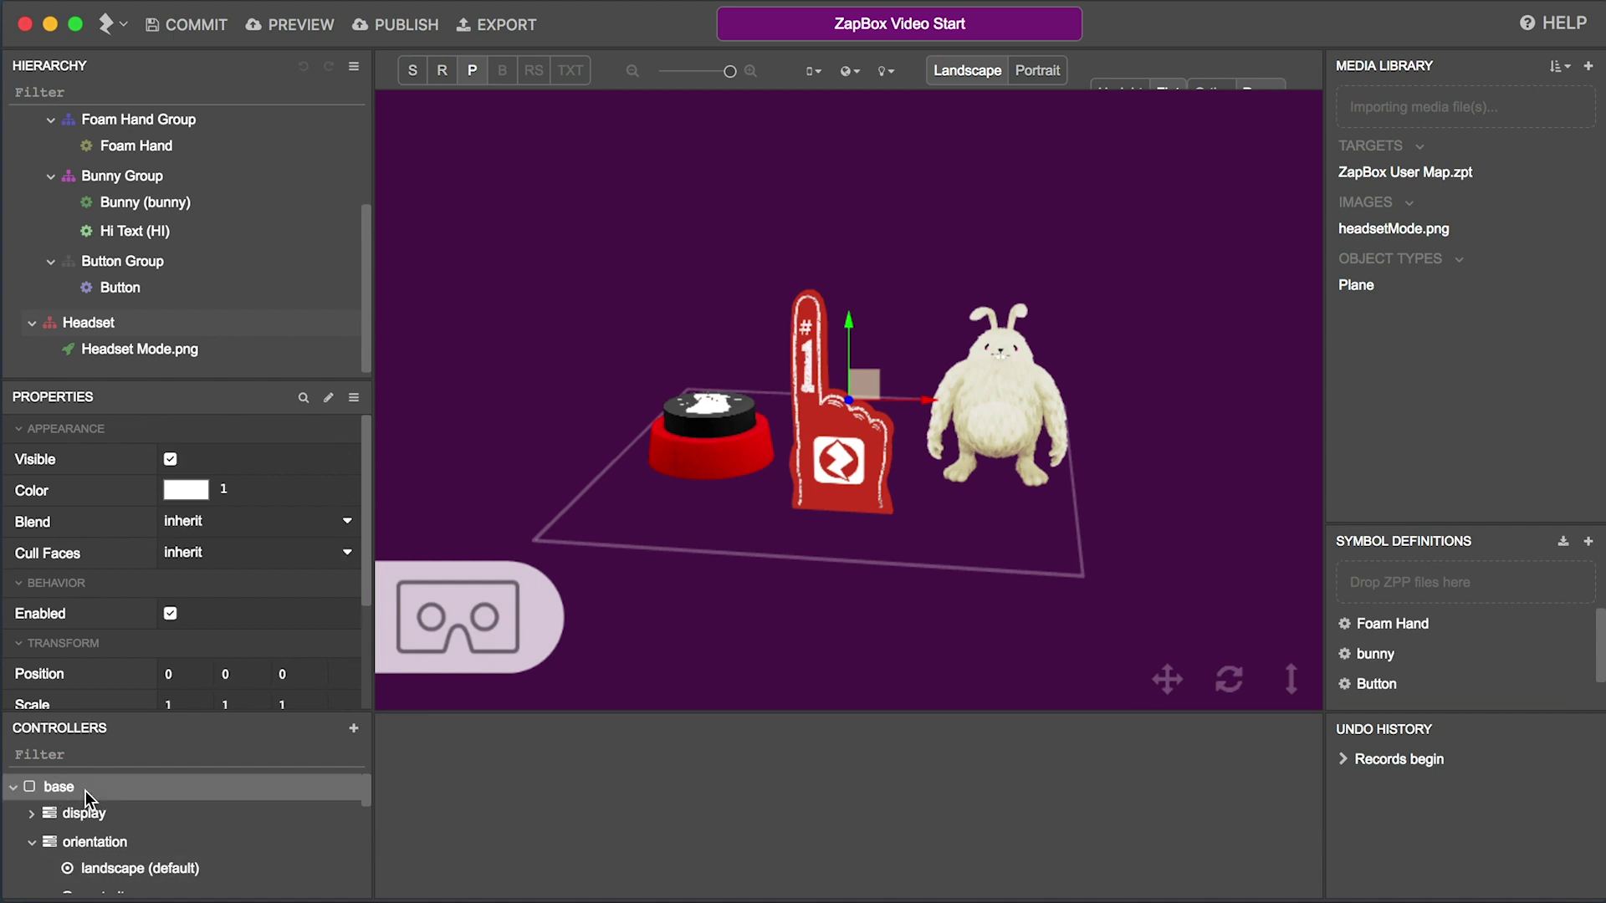
{"action": "scroll", "coordinate": [251, 318], "scroll_direction": "up", "scroll_amount": 3}
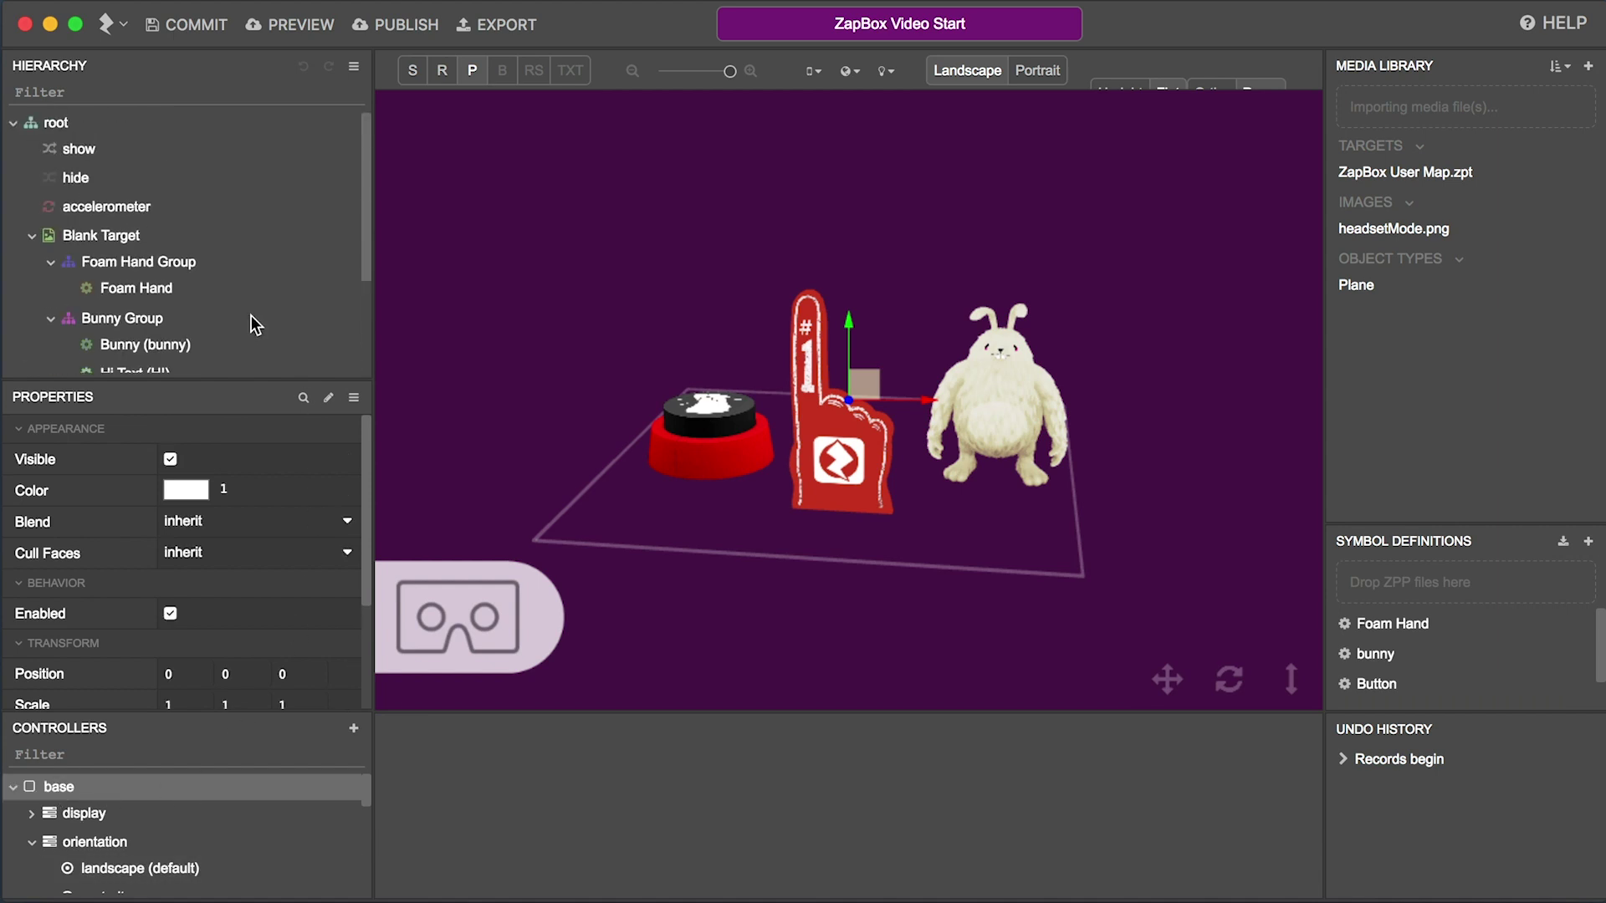
{"action": "right_click", "coordinate": [153, 122]}
{"action": "mouse_move", "coordinate": [257, 139]}
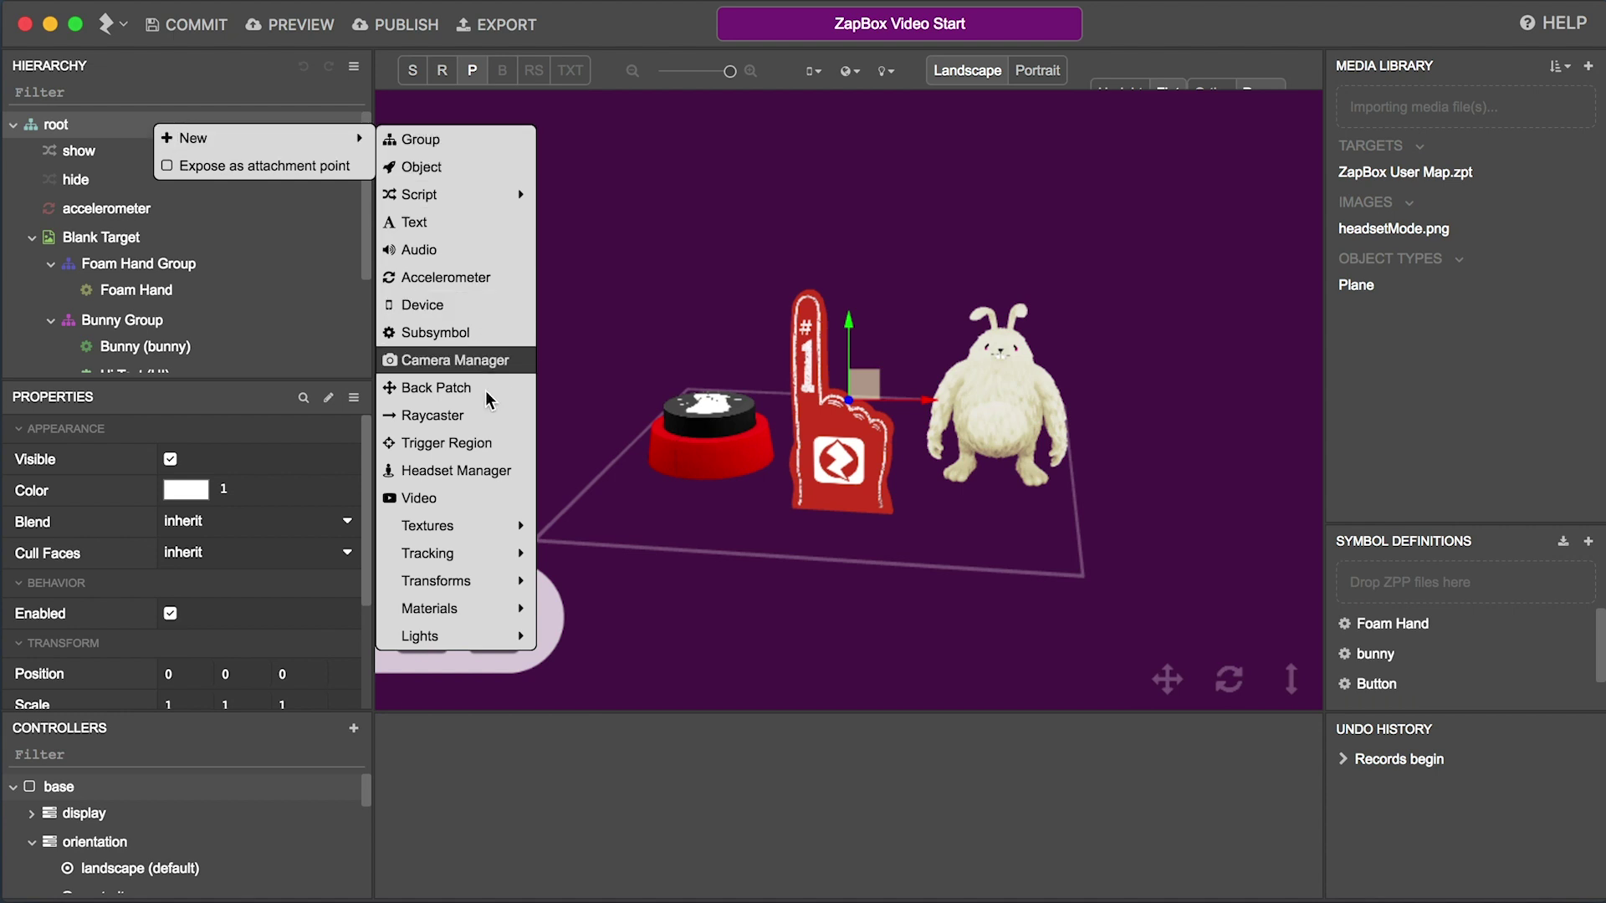
{"action": "mouse_move", "coordinate": [428, 553]}
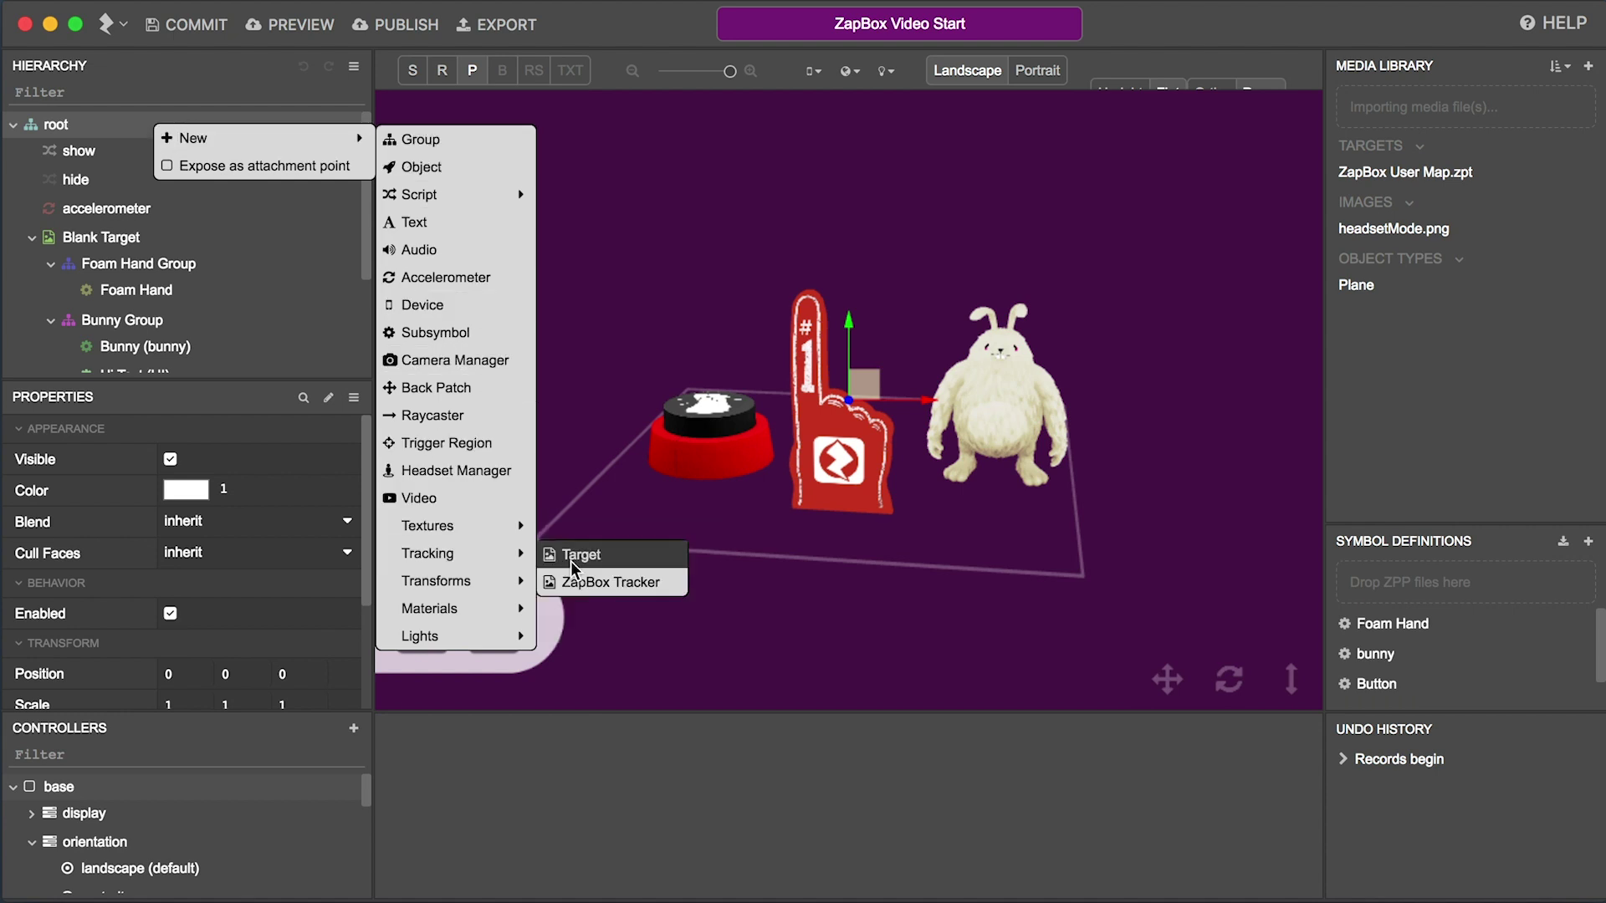
{"action": "left_click", "coordinate": [584, 581]}
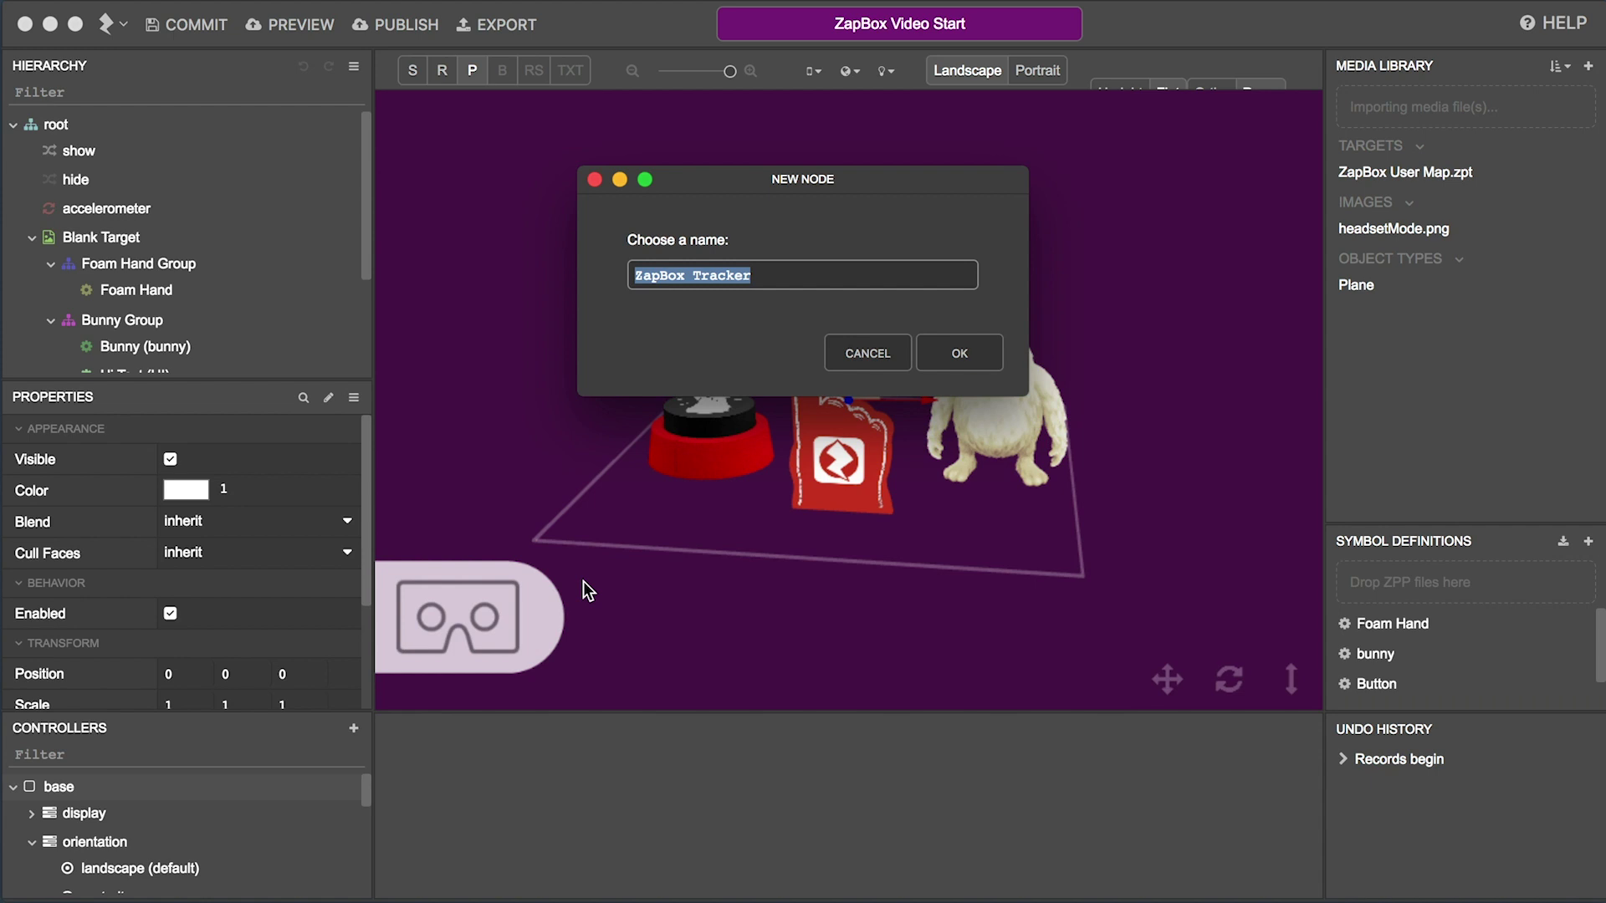
{"action": "left_click", "coordinate": [962, 356]}
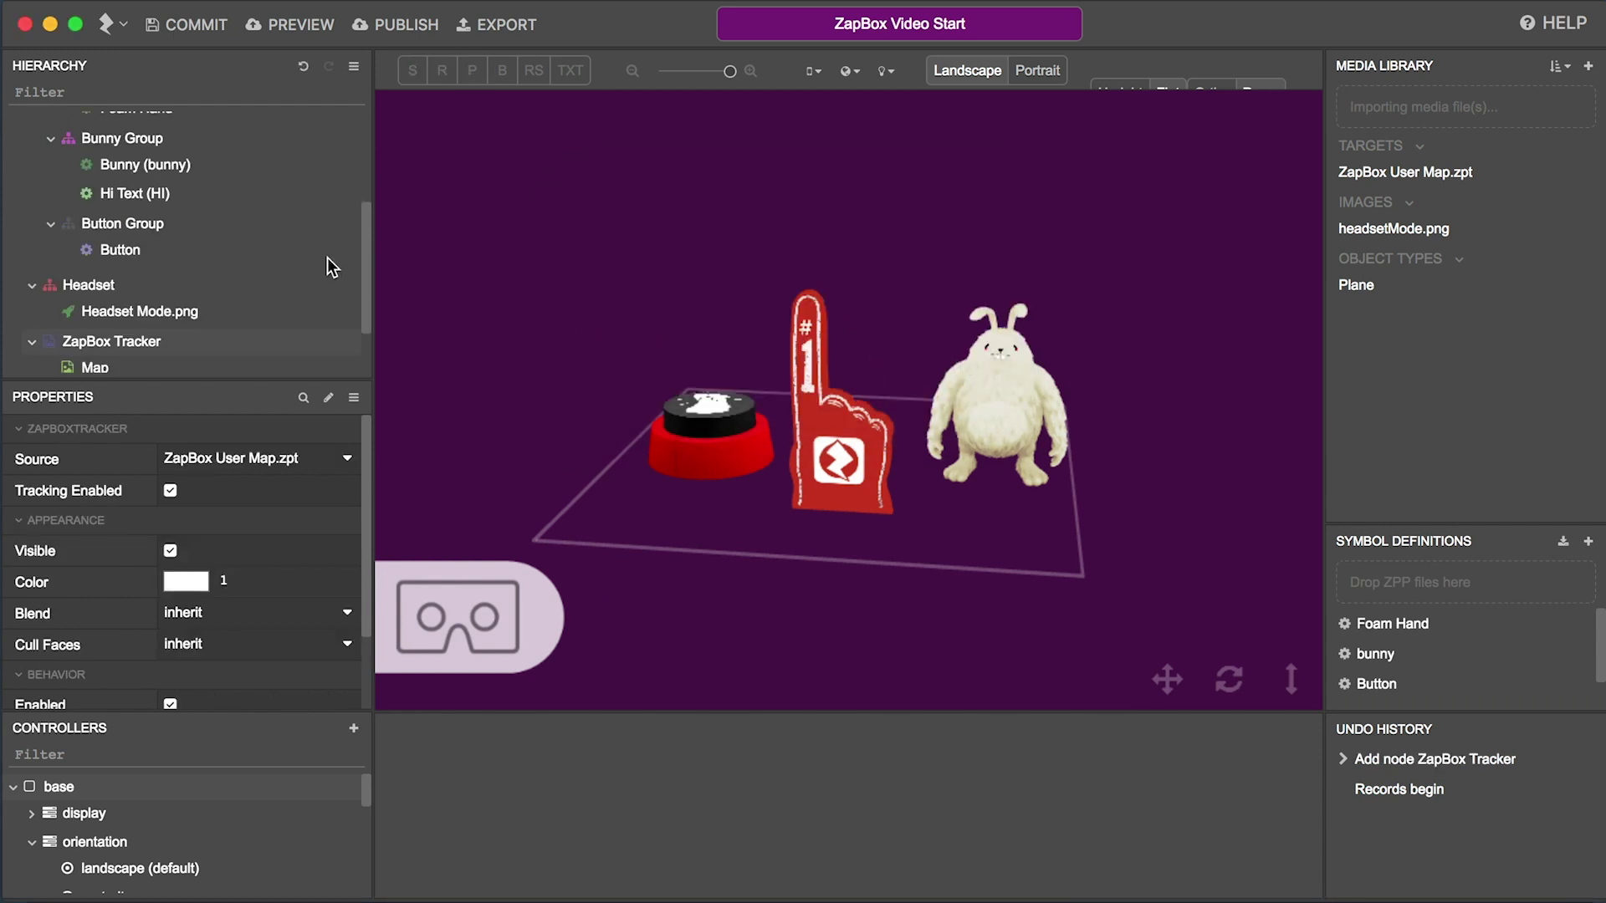
{"action": "scroll", "coordinate": [263, 238], "scroll_direction": "down", "scroll_amount": 4}
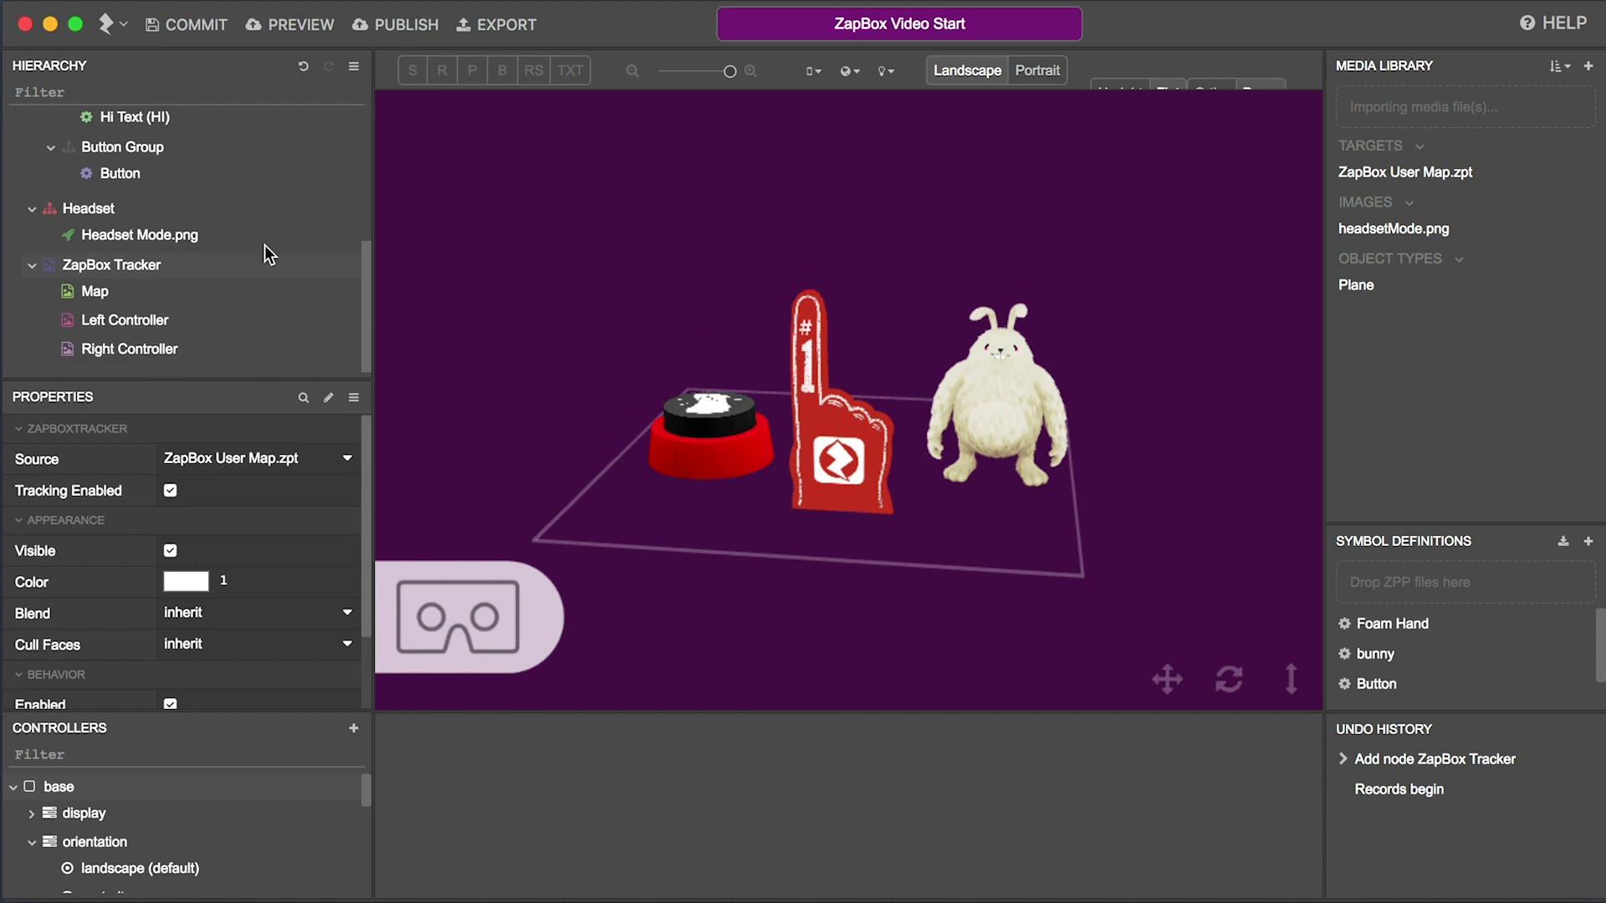
Step: Inspect the tracker's Map, Left Controller and Right Controller, rotating the view of each
{"action": "left_click", "coordinate": [119, 295]}
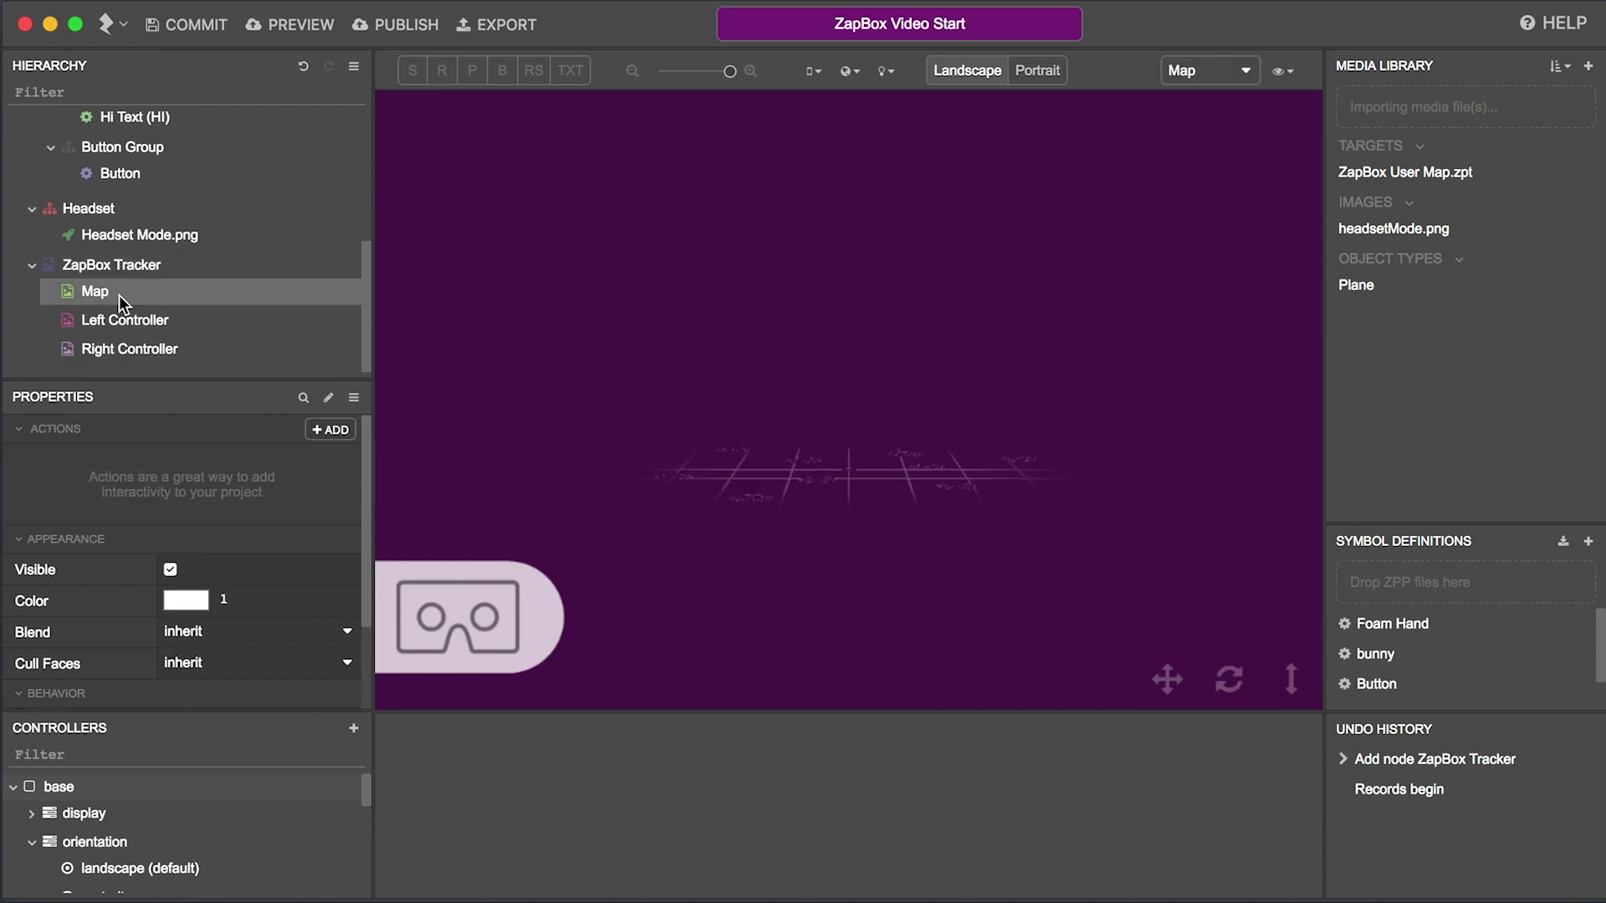
{"action": "left_click", "coordinate": [135, 317]}
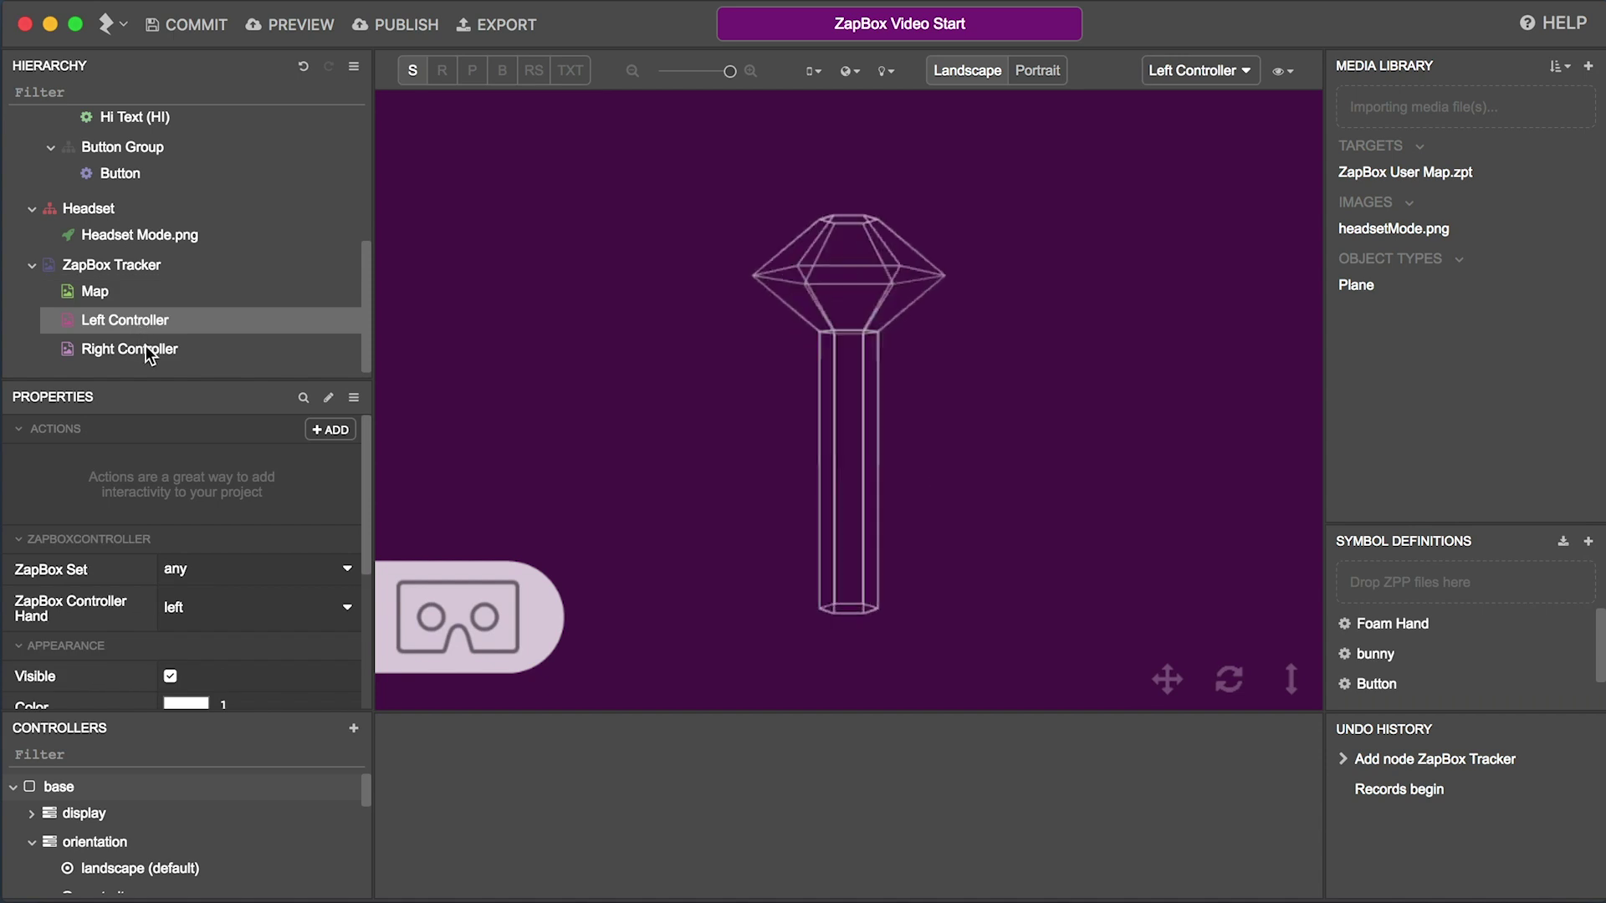
{"action": "left_click", "coordinate": [146, 348]}
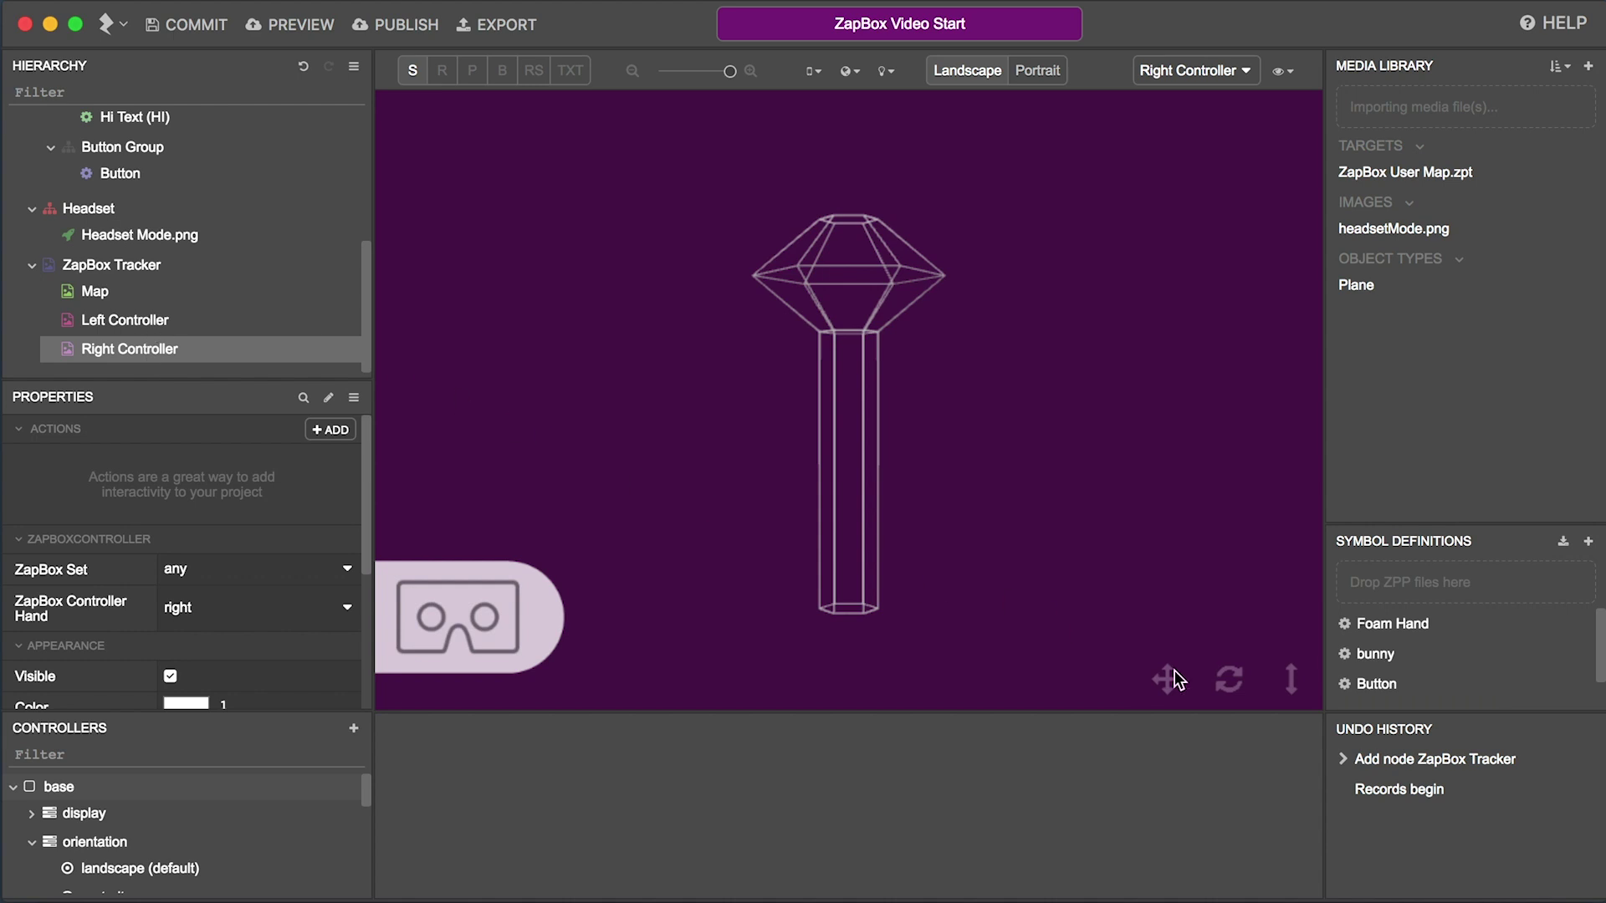
{"action": "left_click", "coordinate": [1230, 679]}
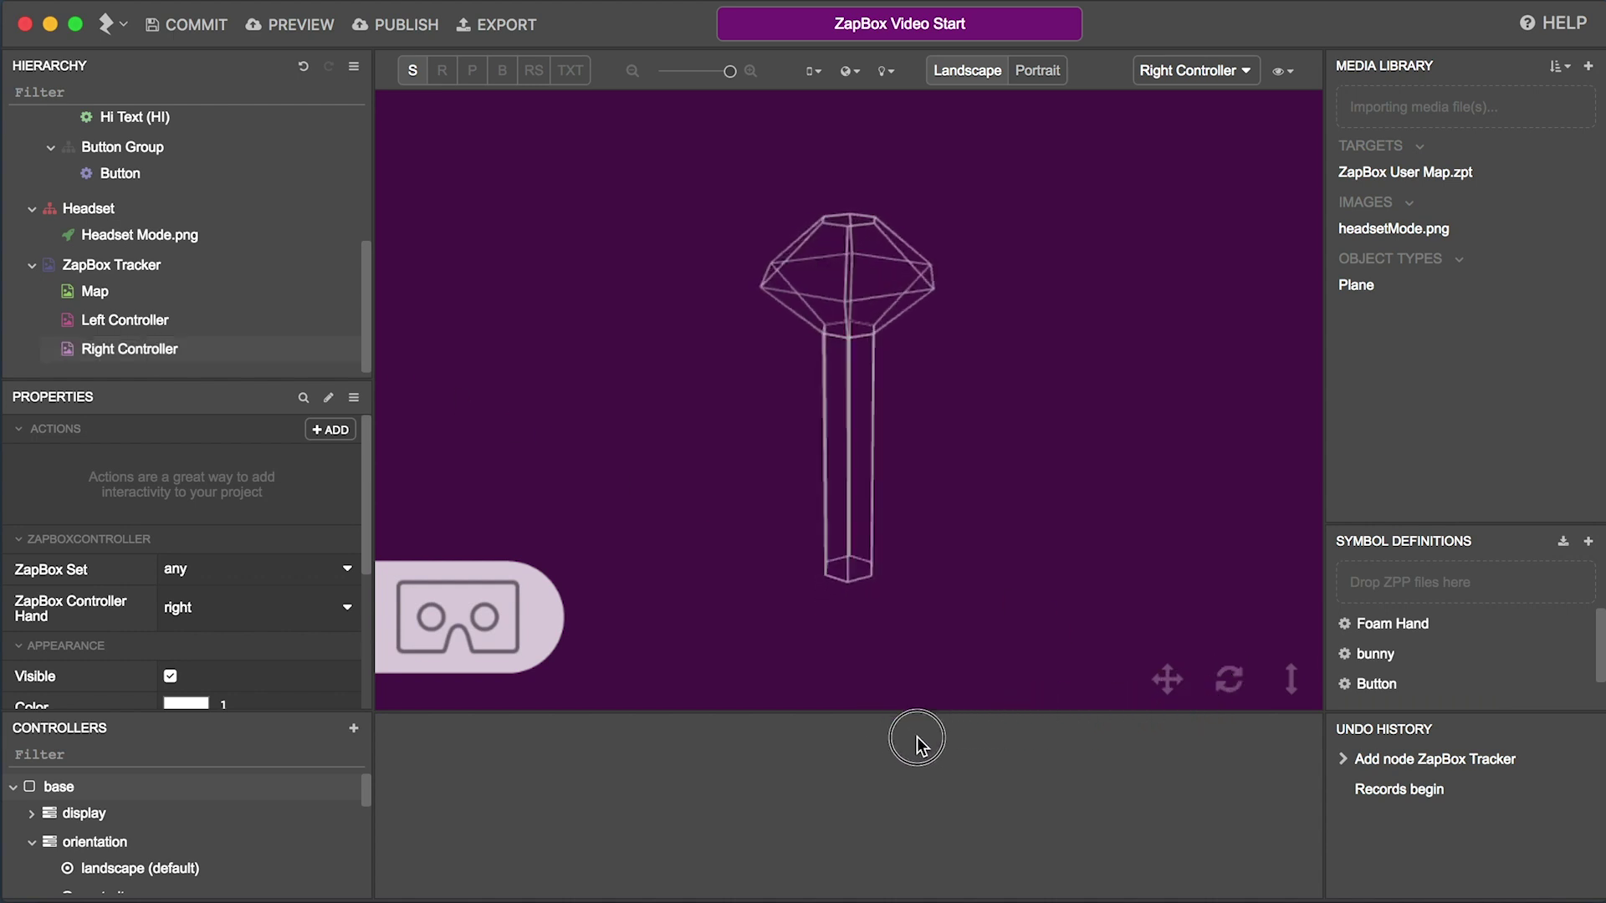
{"action": "left_click", "coordinate": [212, 295]}
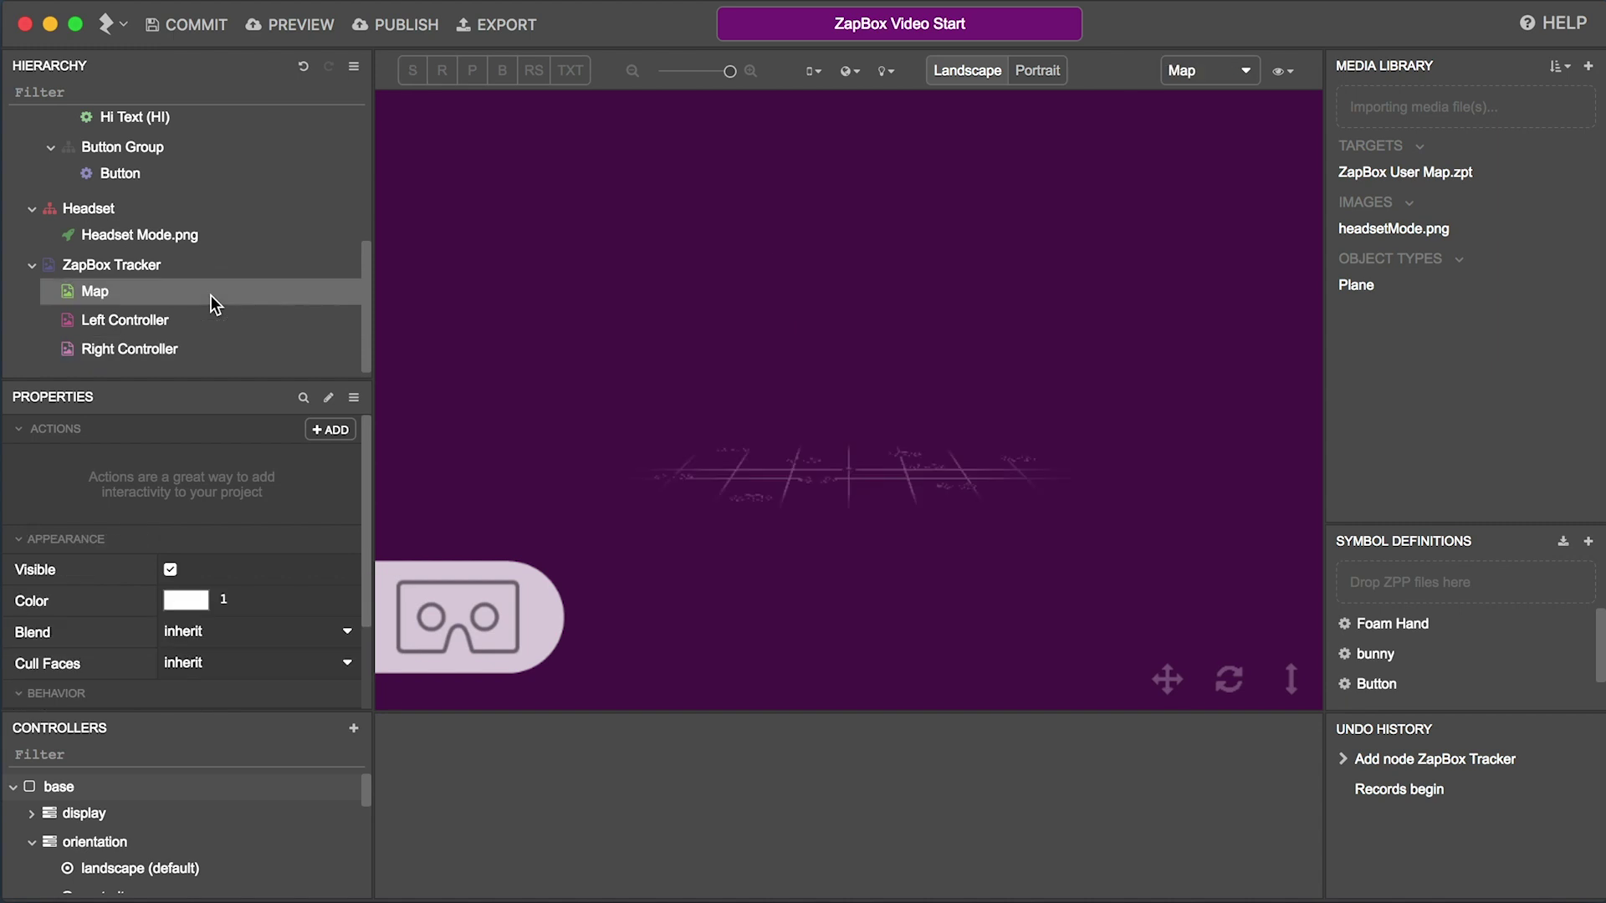
{"action": "left_click", "coordinate": [1229, 680]}
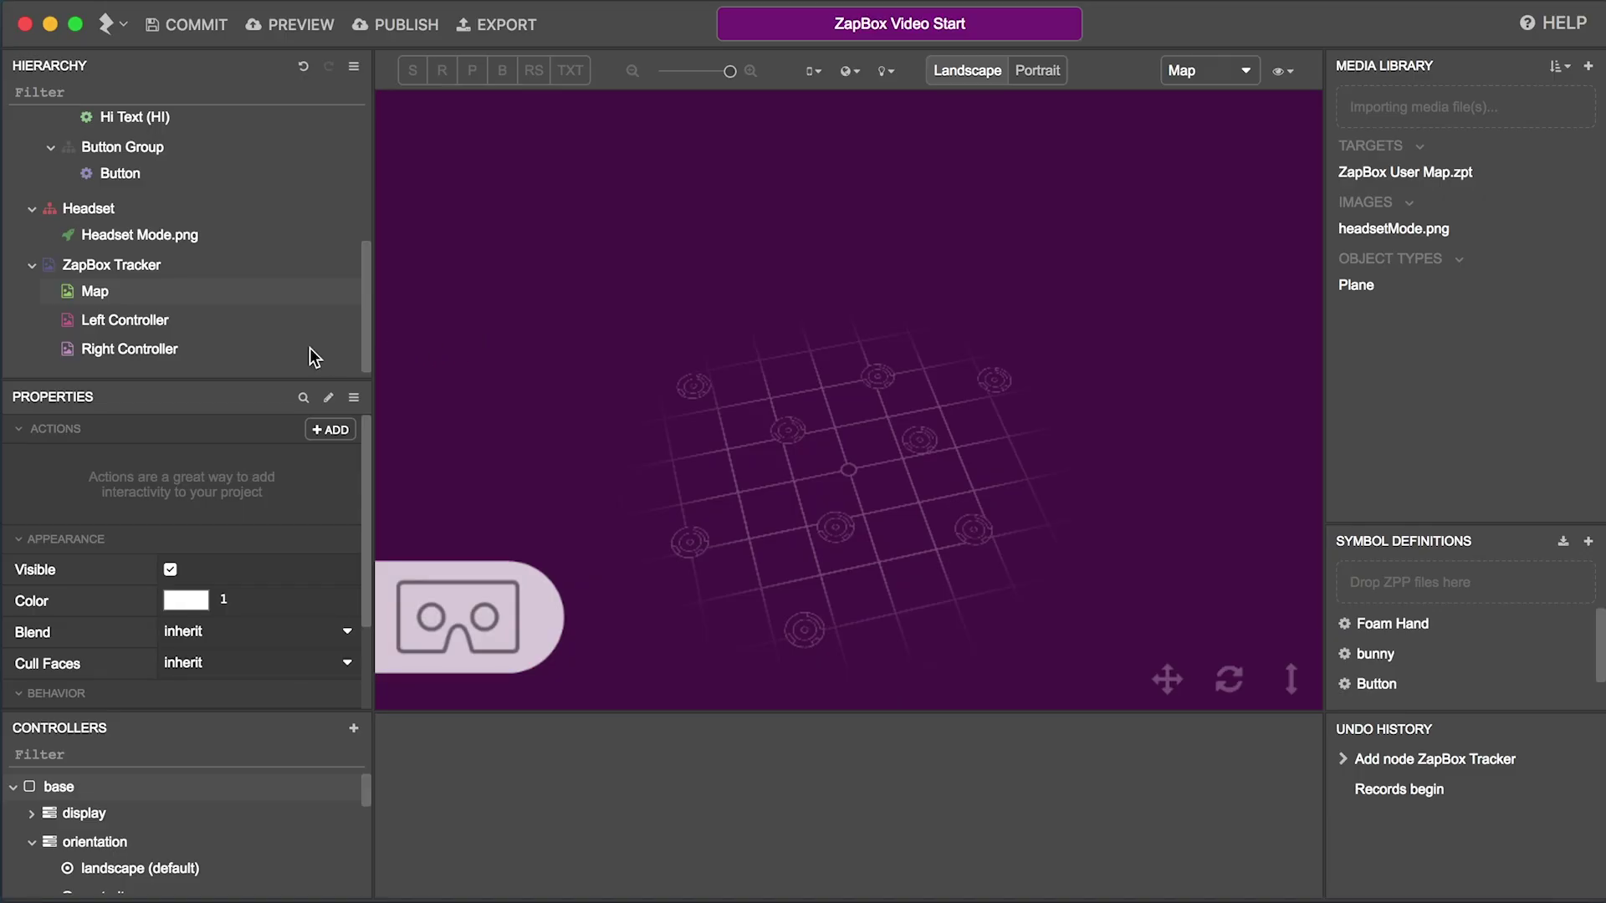
Step: Delete the Right Controller and set the Left Controller's hand option to 'any'
{"action": "right_click", "coordinate": [147, 346]}
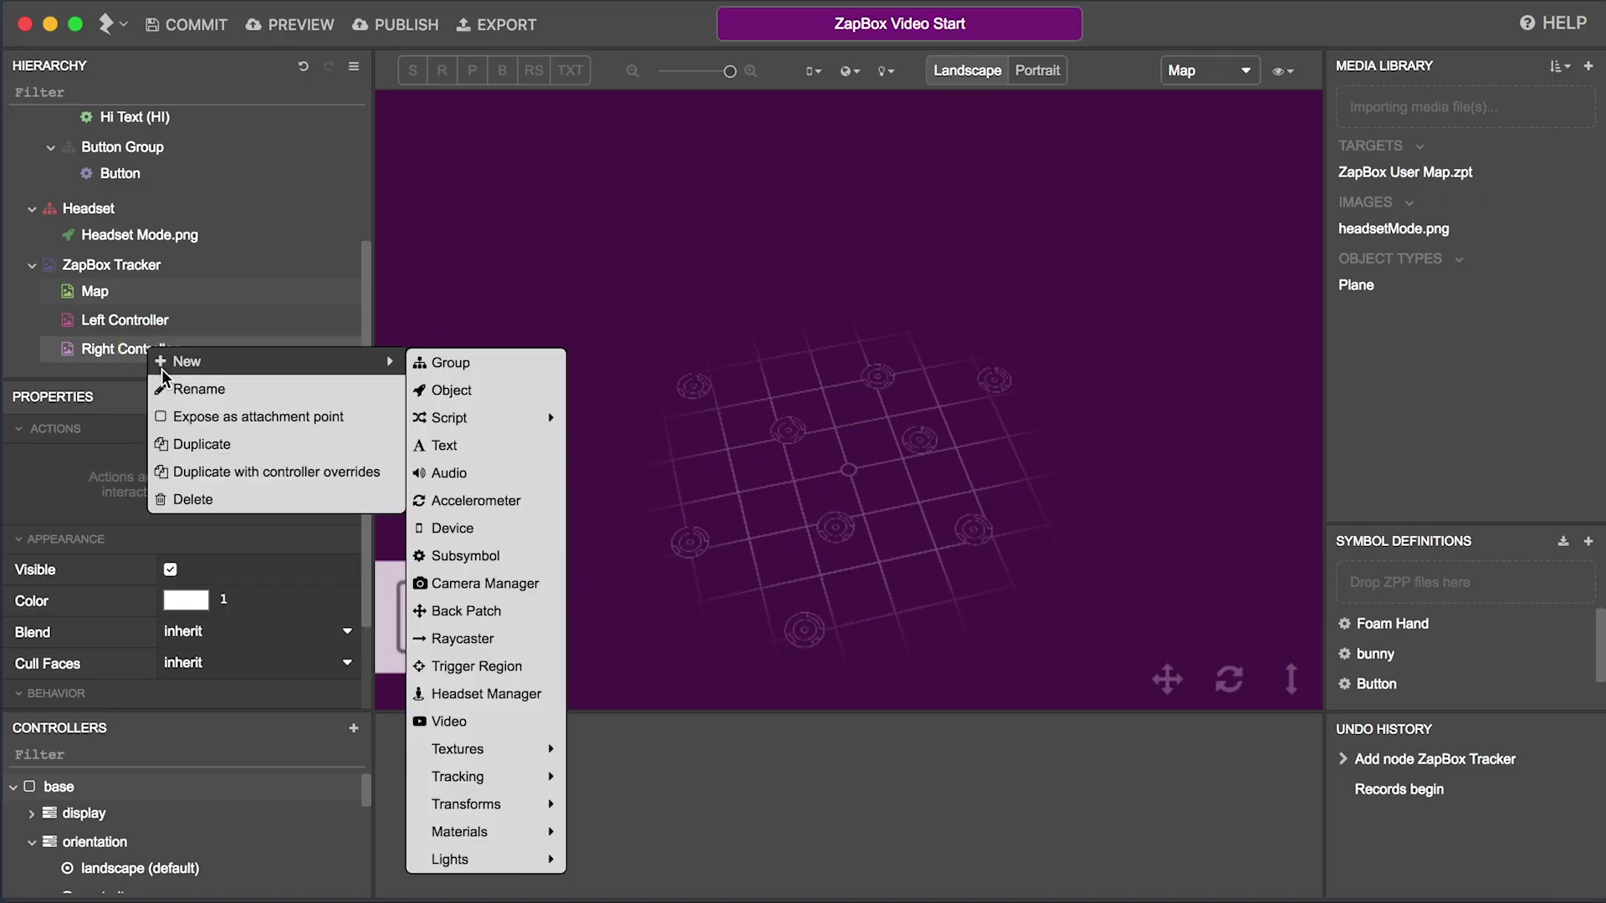
{"action": "left_click", "coordinate": [200, 501]}
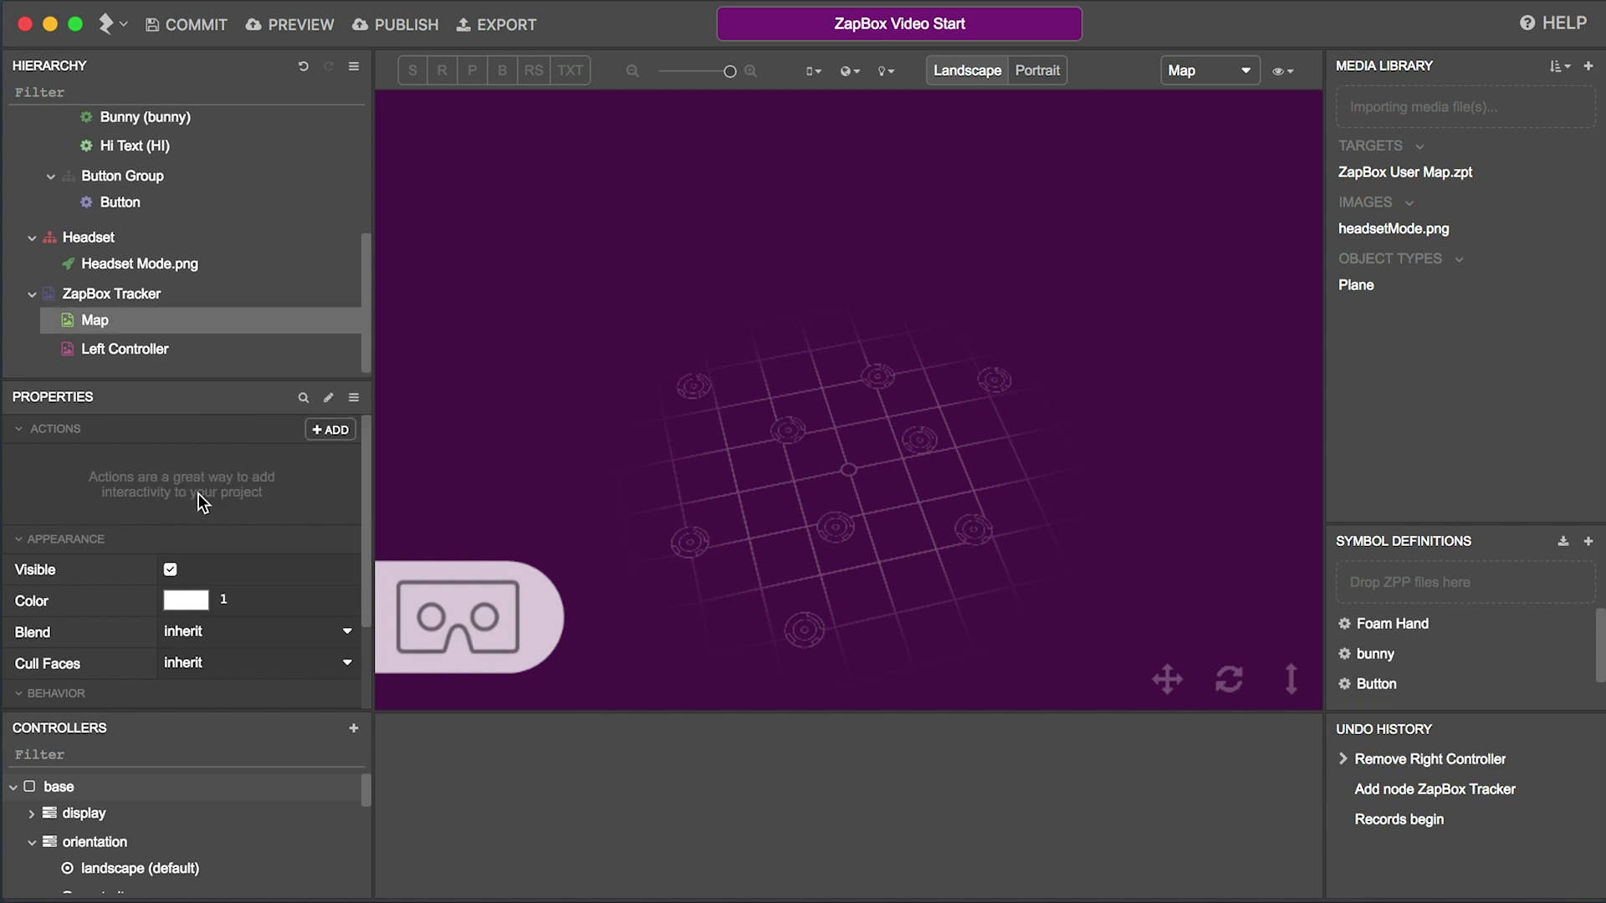
{"action": "left_click", "coordinate": [126, 349]}
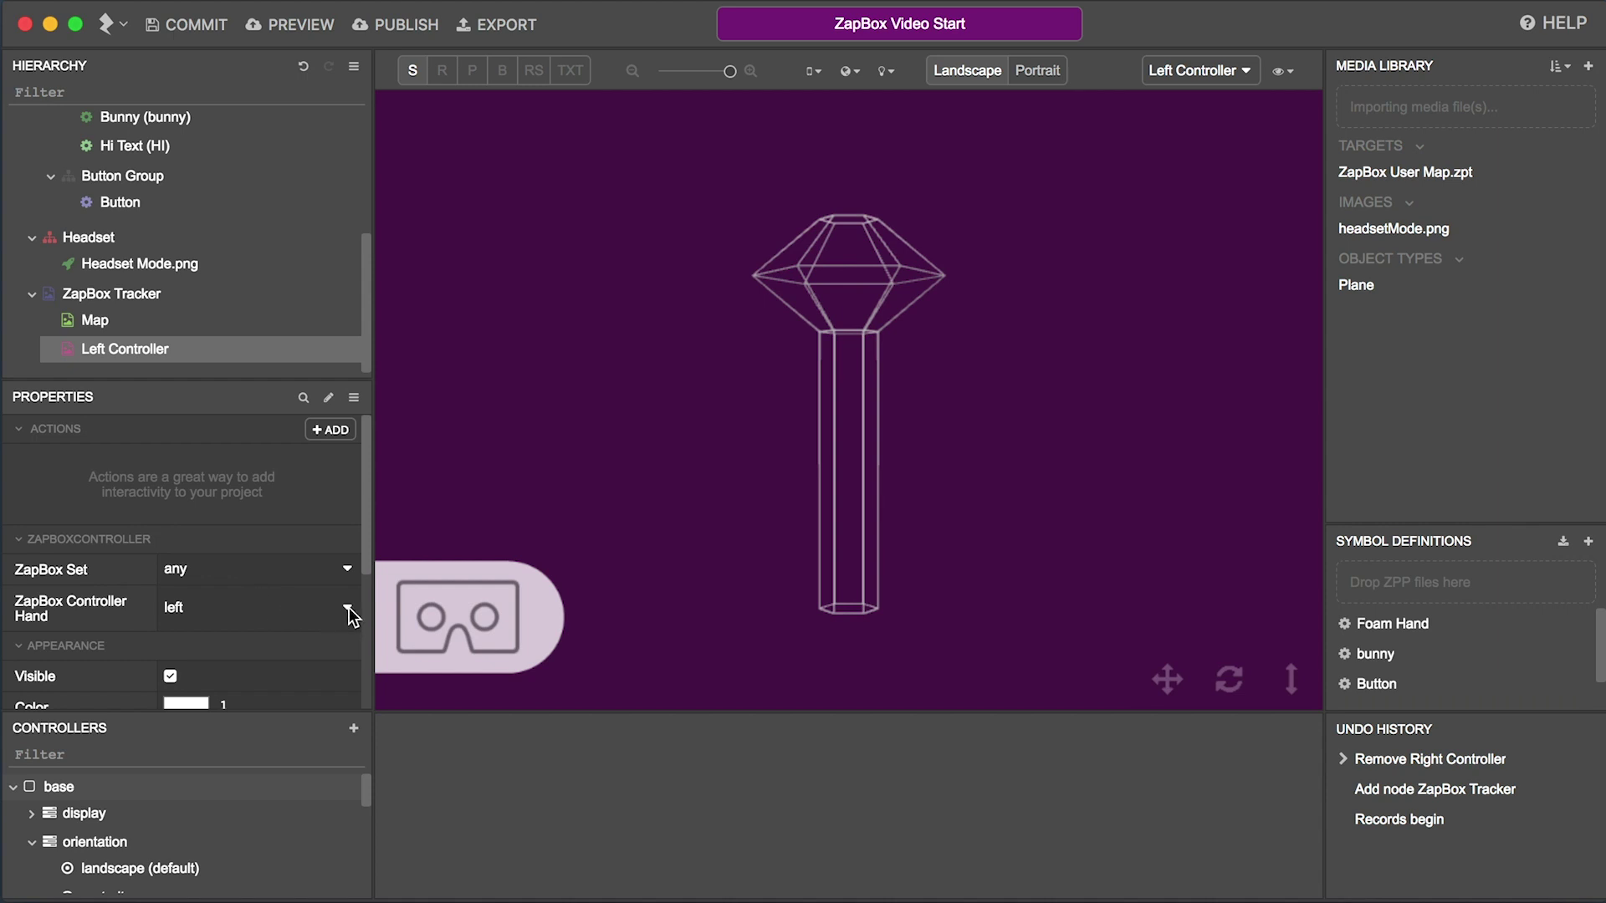
{"action": "left_click", "coordinate": [349, 612]}
{"action": "left_click", "coordinate": [252, 639]}
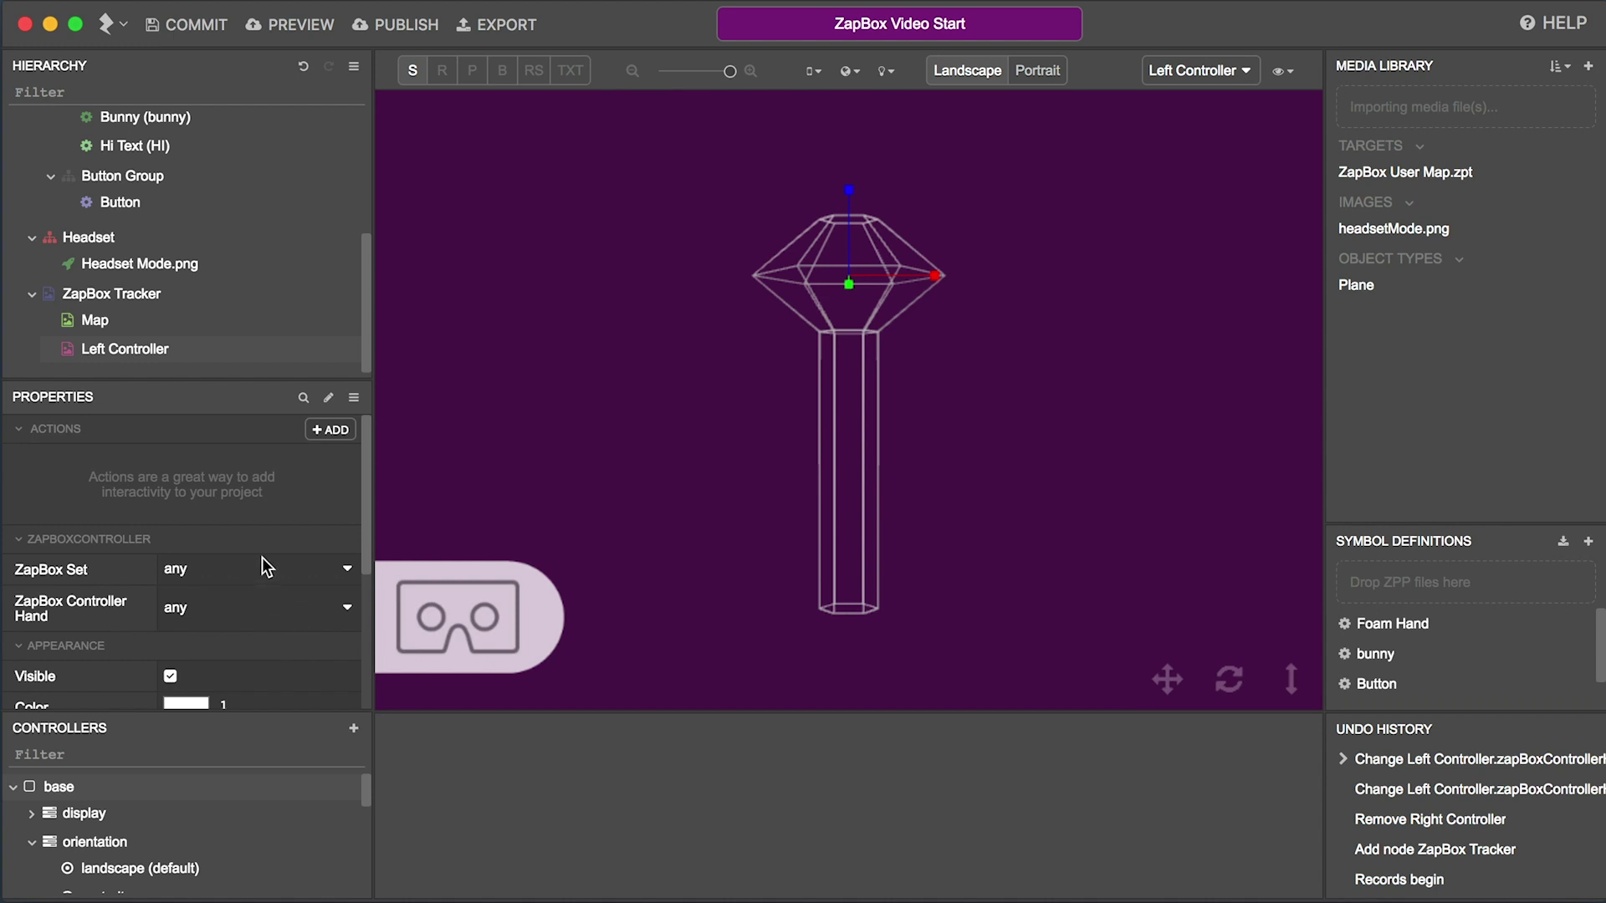
Step: Remove 'Left ' from the Left Controller's name so it reads 'Controller'
{"action": "right_click", "coordinate": [148, 349]}
{"action": "mouse_move", "coordinate": [186, 362]}
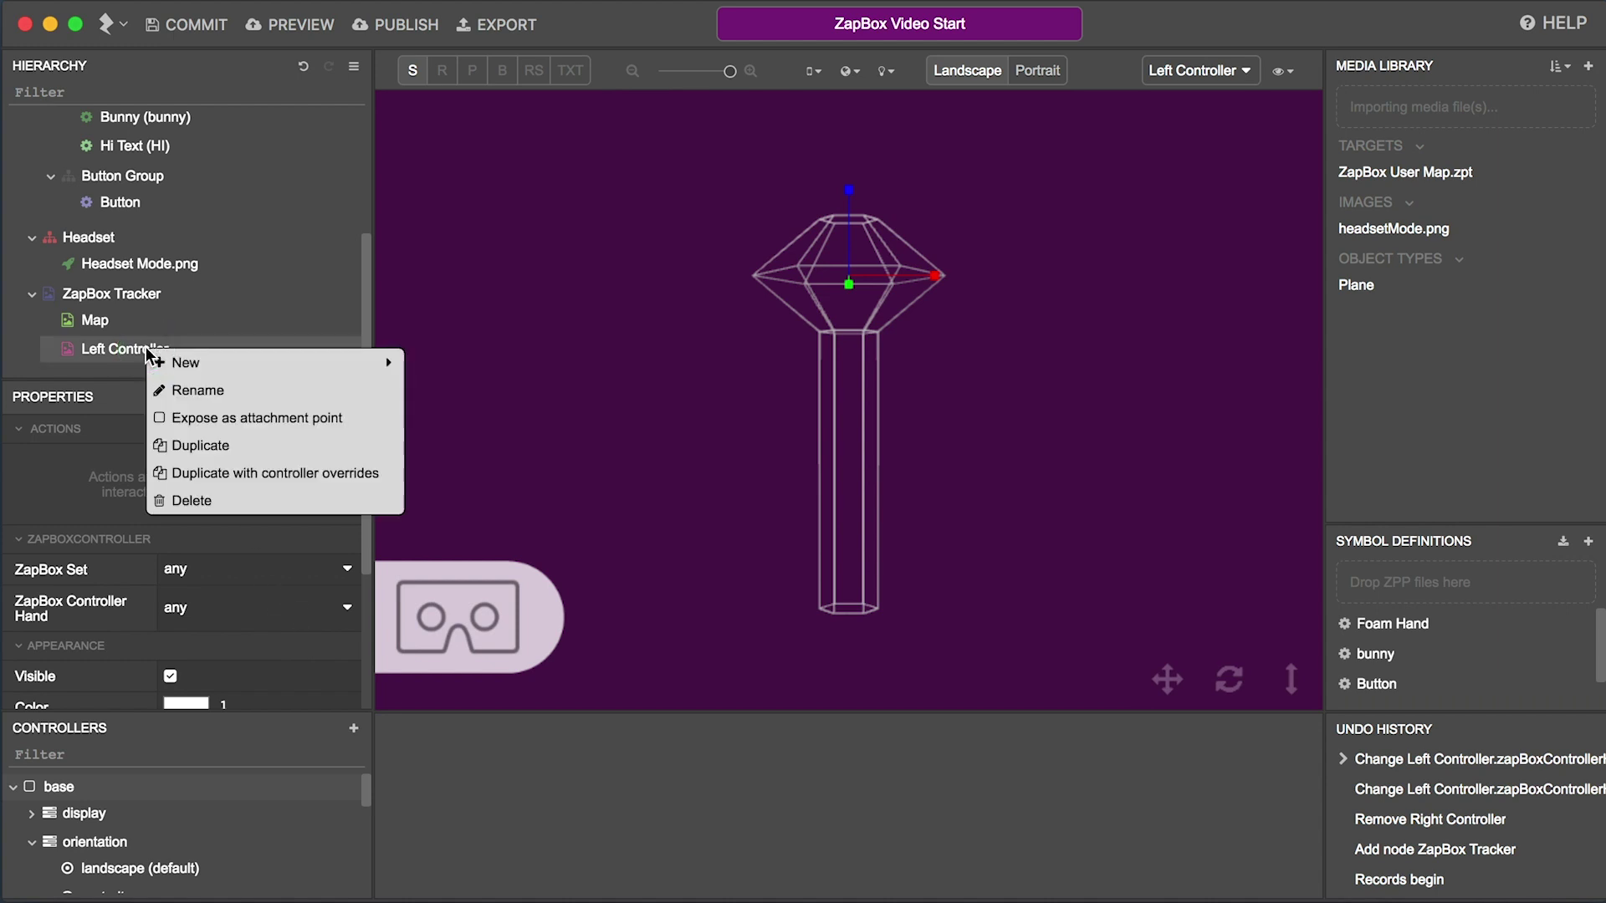
{"action": "left_click", "coordinate": [197, 390]}
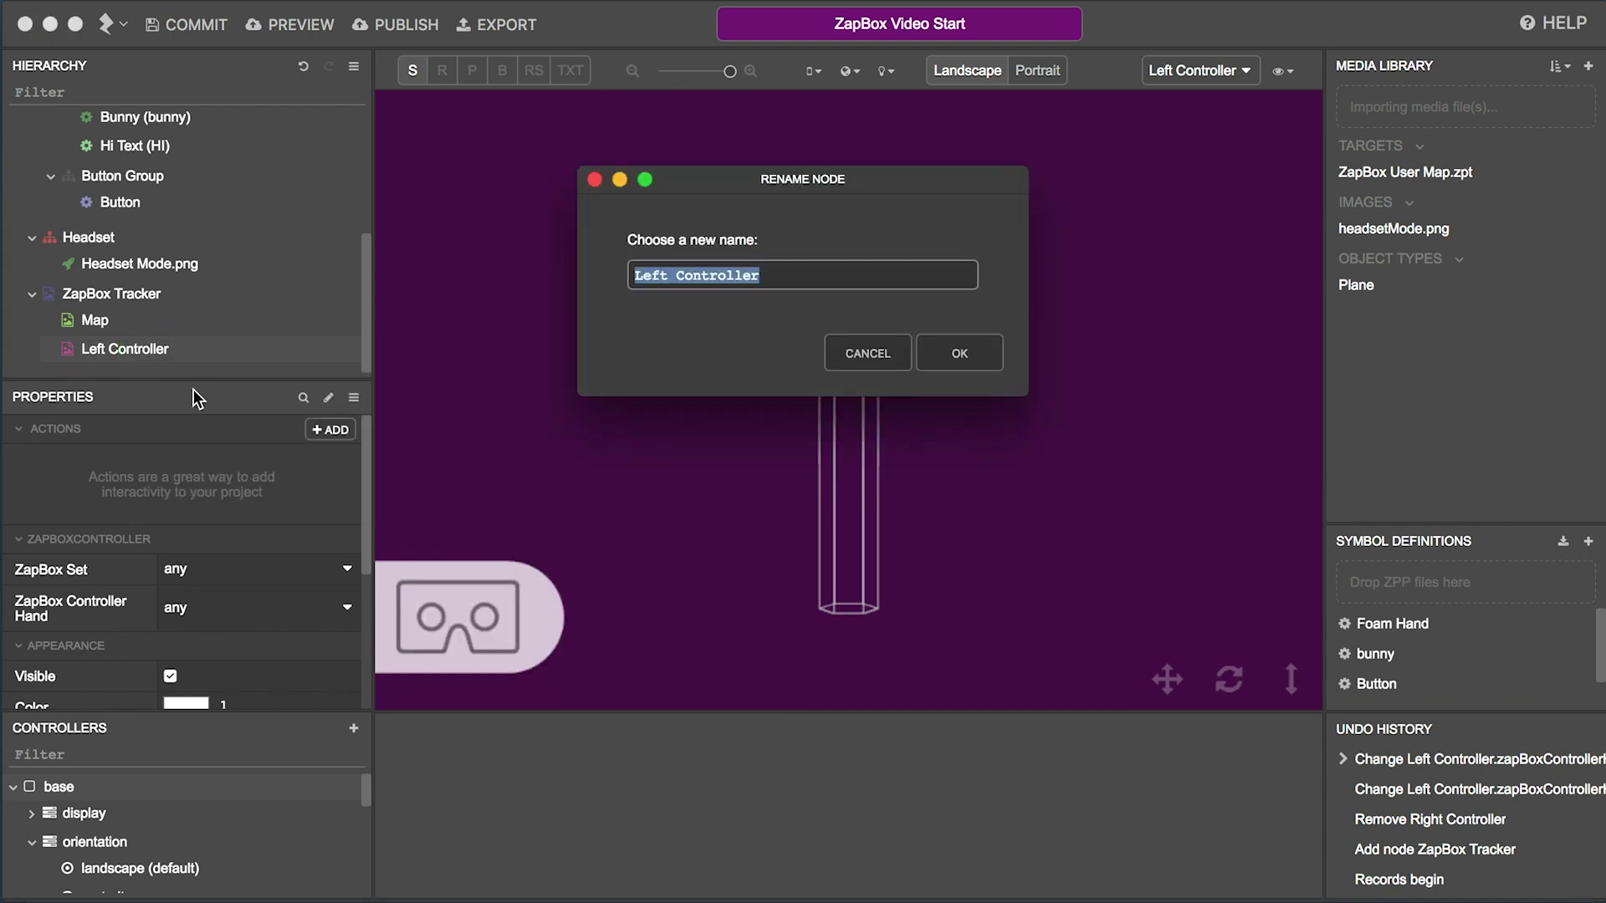
{"action": "left_click", "coordinate": [674, 277]}
{"action": "left_click_drag", "start_coordinate": [675, 276], "coordinate": [633, 277]}
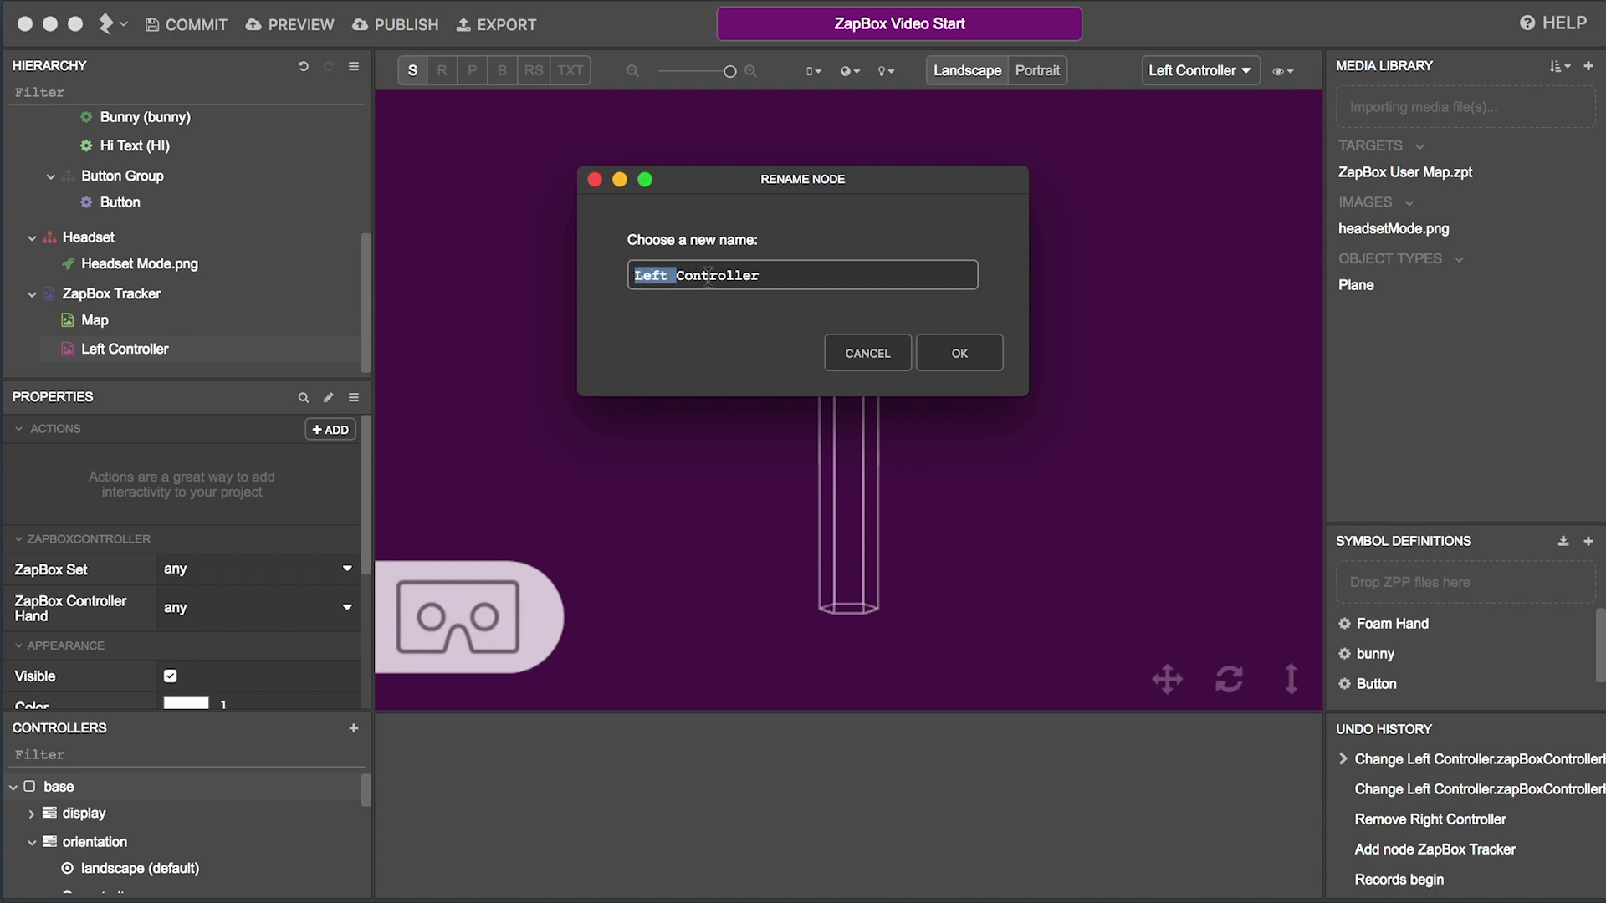
{"action": "key", "text": "BackSpace"}
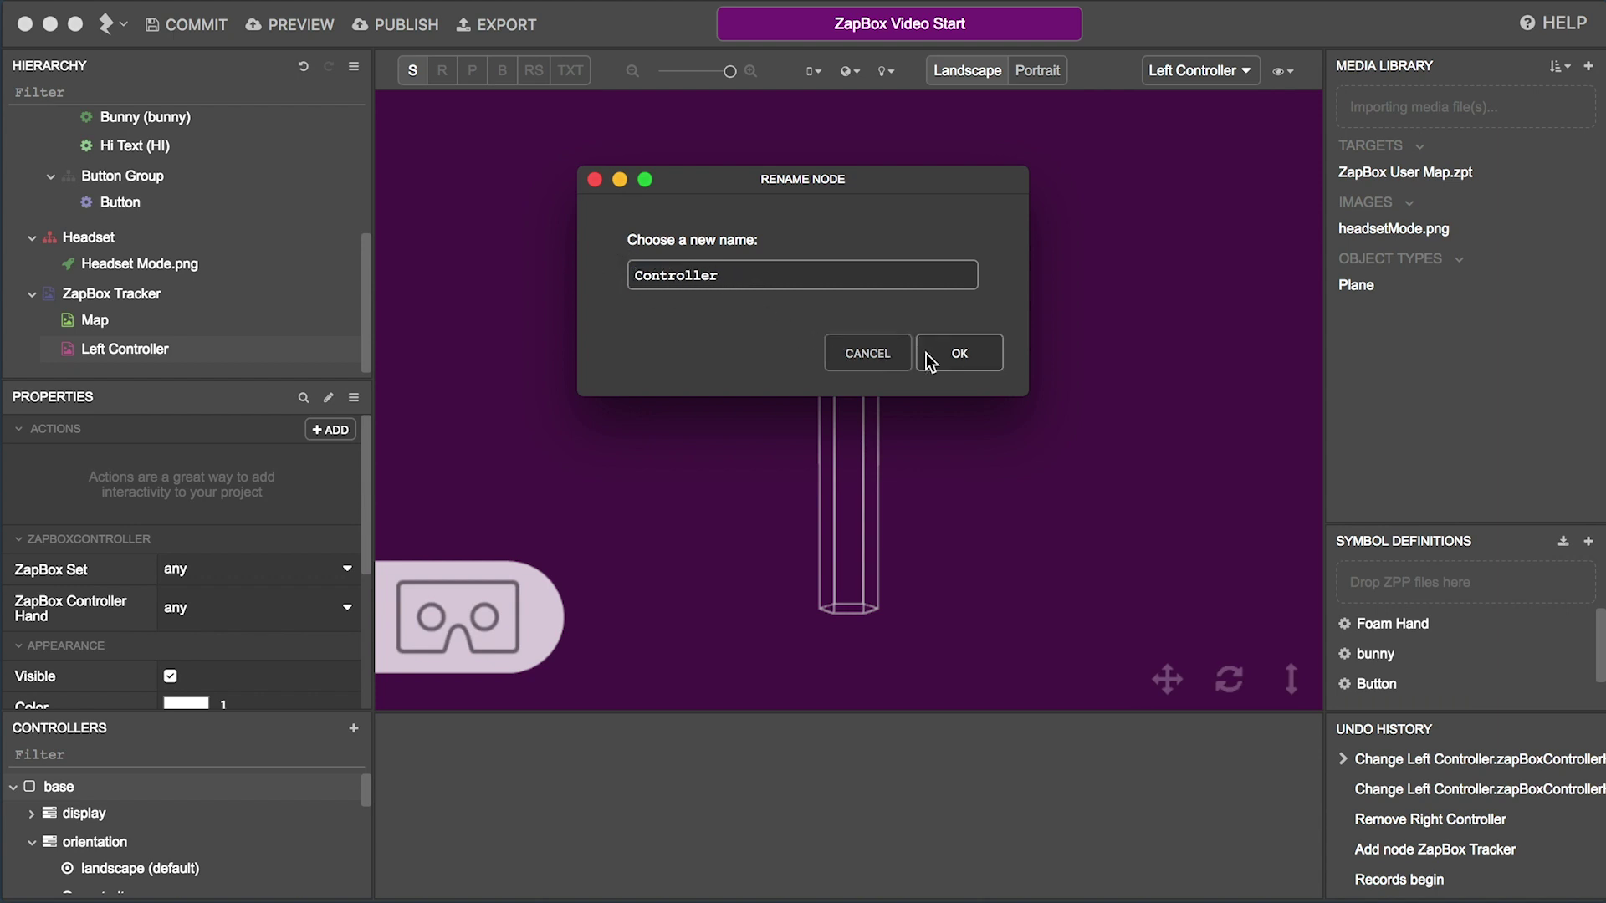
{"action": "left_click", "coordinate": [933, 361]}
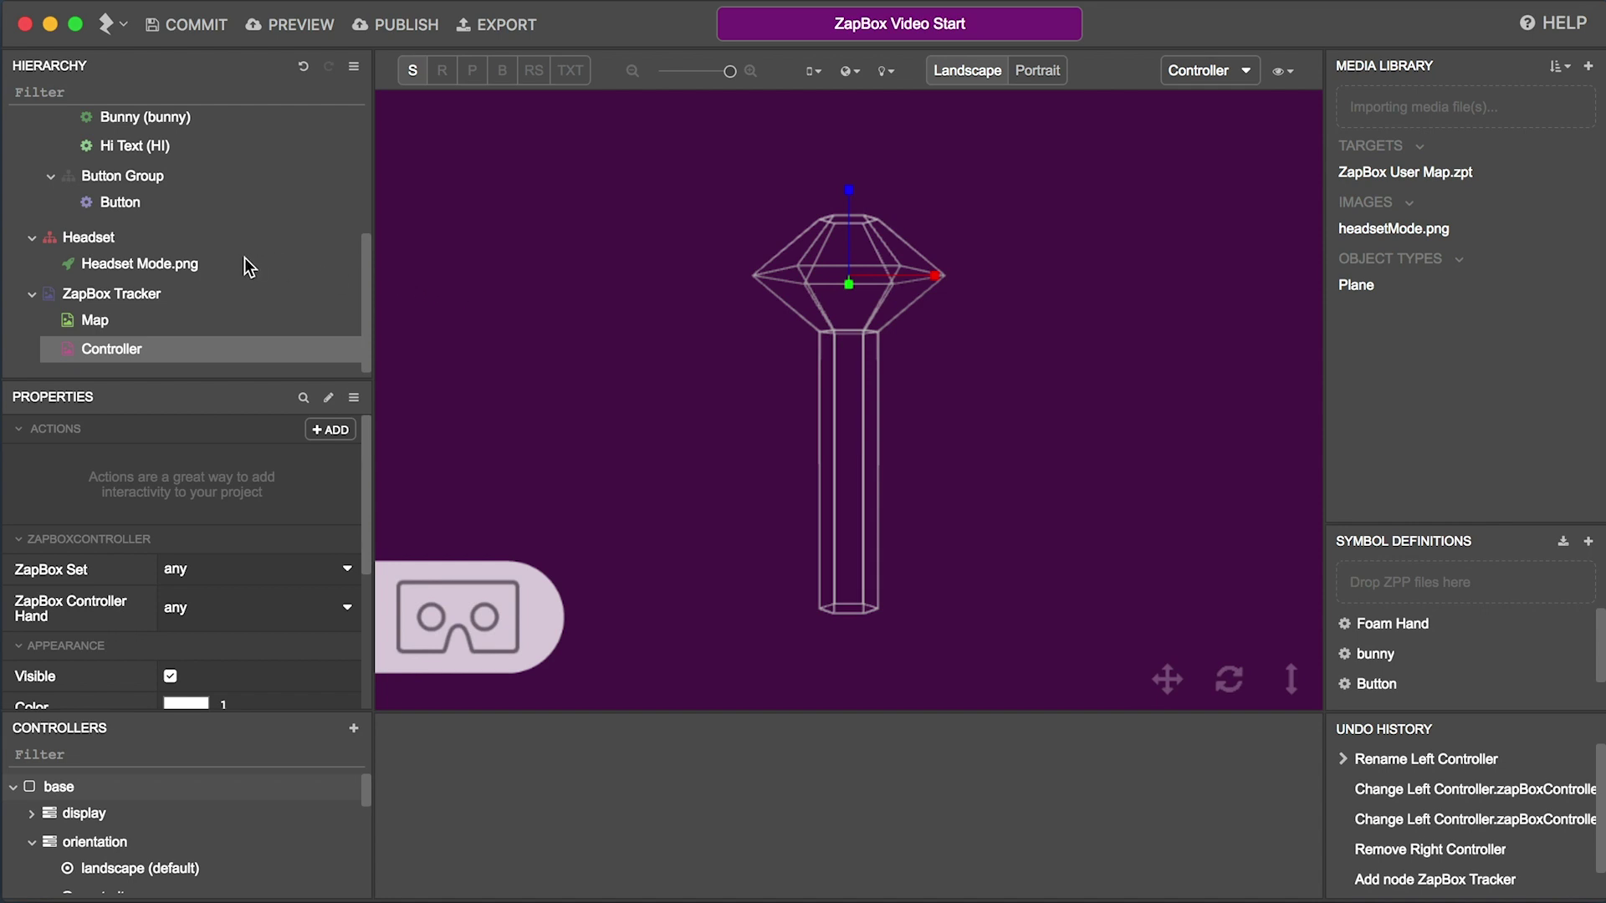
{"action": "scroll", "coordinate": [230, 256], "scroll_direction": "up", "scroll_amount": 3}
Step: Move the Foam Hand Group under Controller and select it
{"action": "left_click_drag", "start_coordinate": [175, 145], "coordinate": [195, 389]}
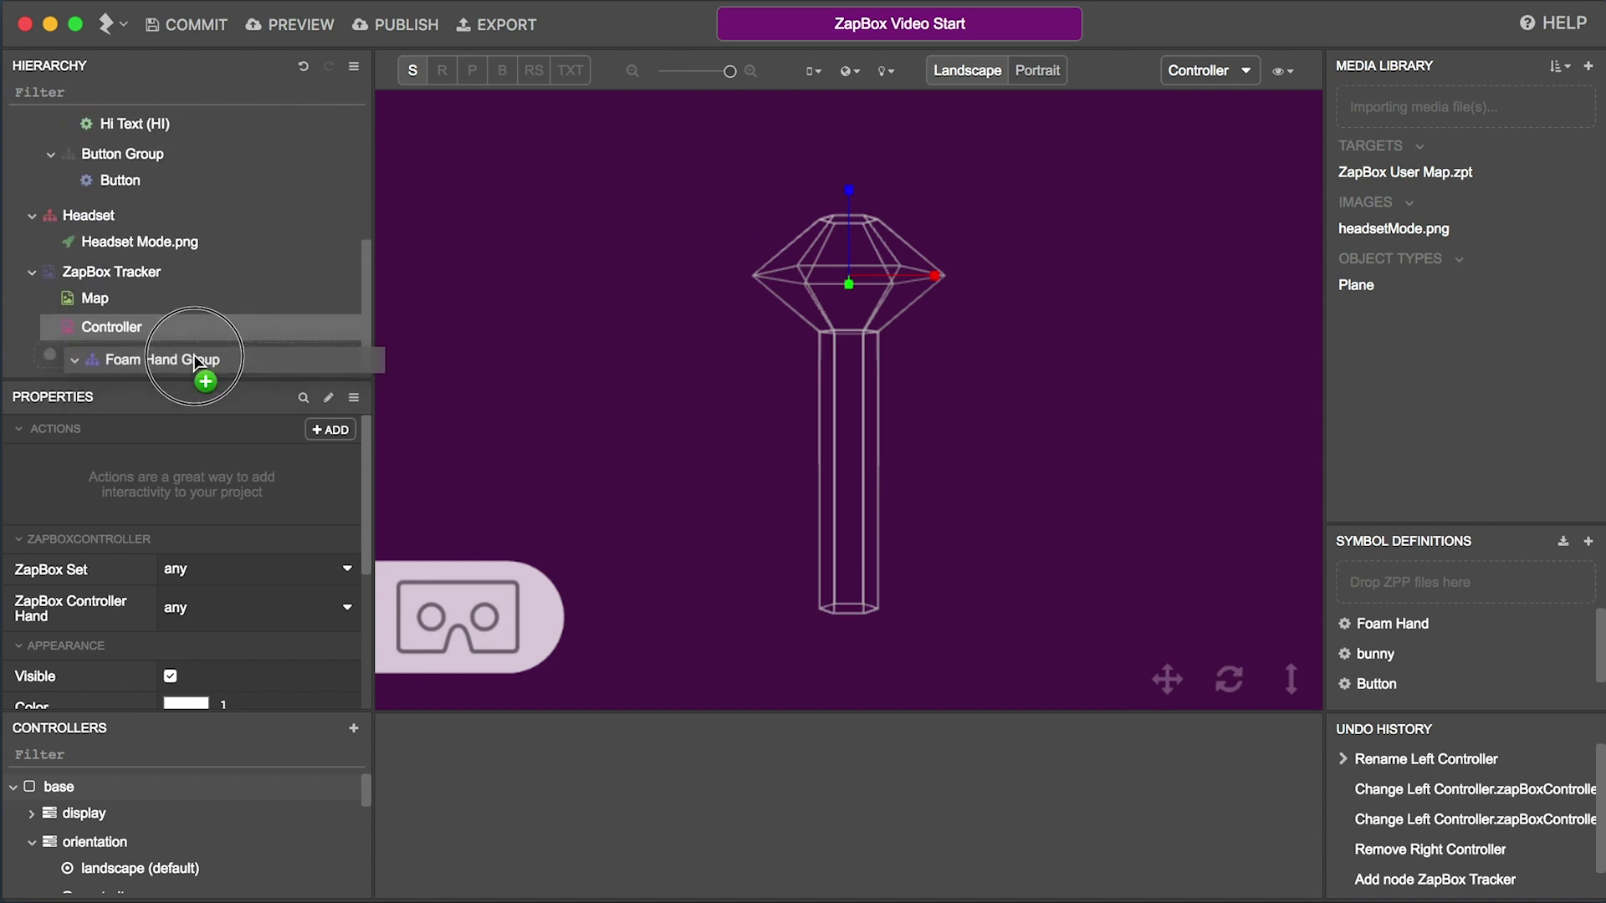
{"action": "left_click_drag", "start_coordinate": [194, 389], "coordinate": [198, 326]}
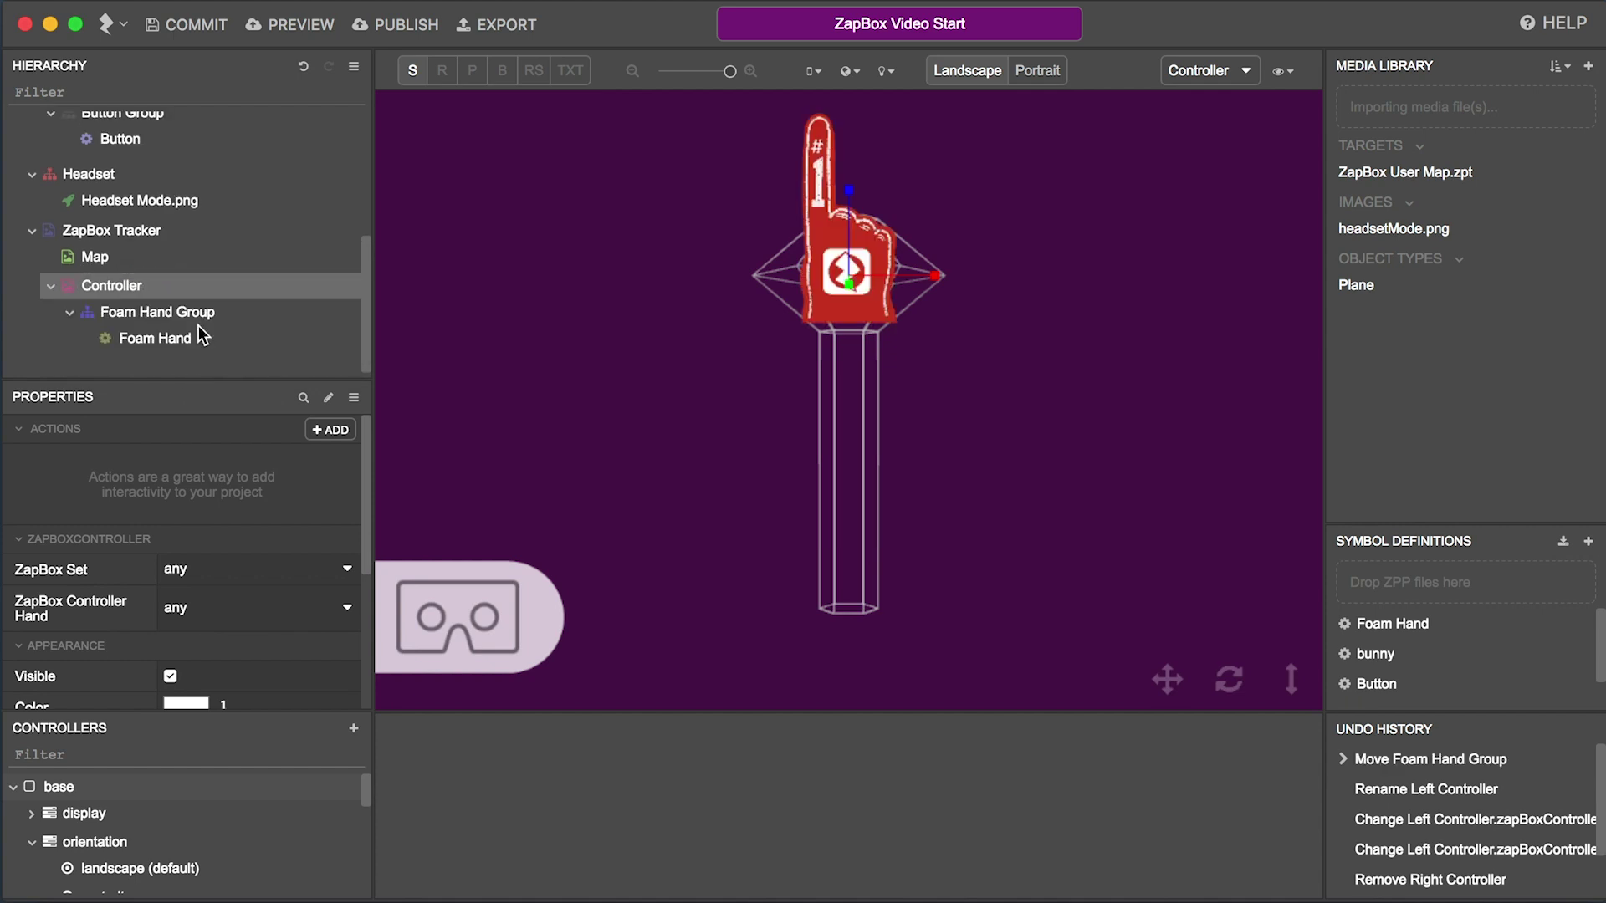
{"action": "left_click", "coordinate": [156, 312]}
{"action": "scroll", "coordinate": [227, 530], "scroll_direction": "down", "scroll_amount": 5}
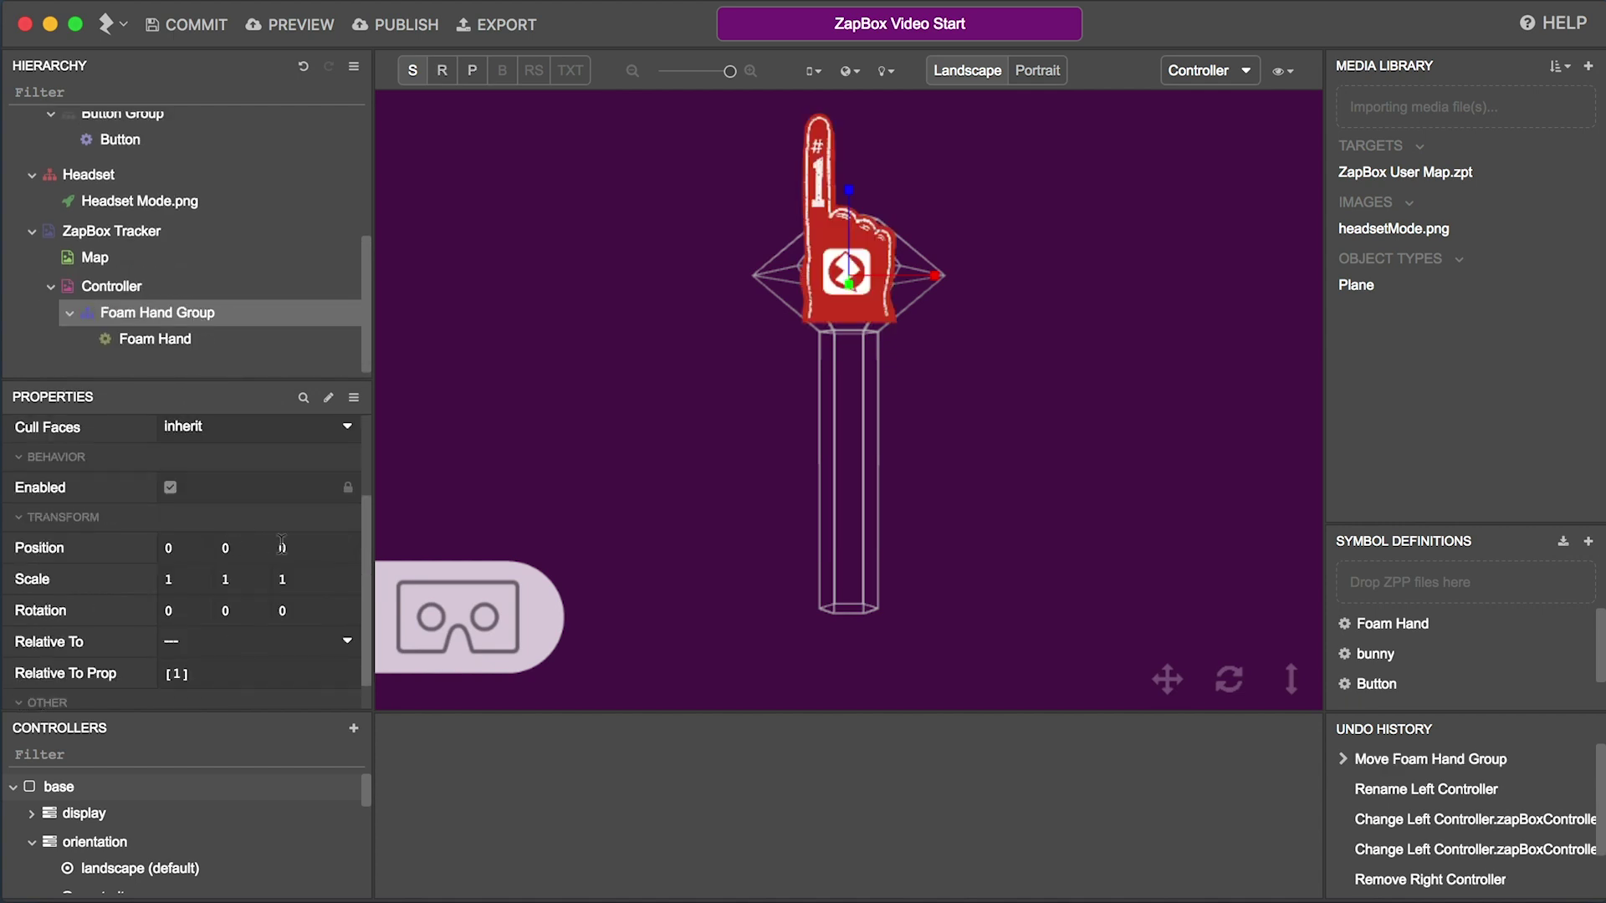
Step: Set the foam hand's Z position to -0.8 and its scale to 3.5 on all axes
{"action": "left_click", "coordinate": [281, 547]}
{"action": "type", "text": "-0.8"}
{"action": "key", "text": "Return"}
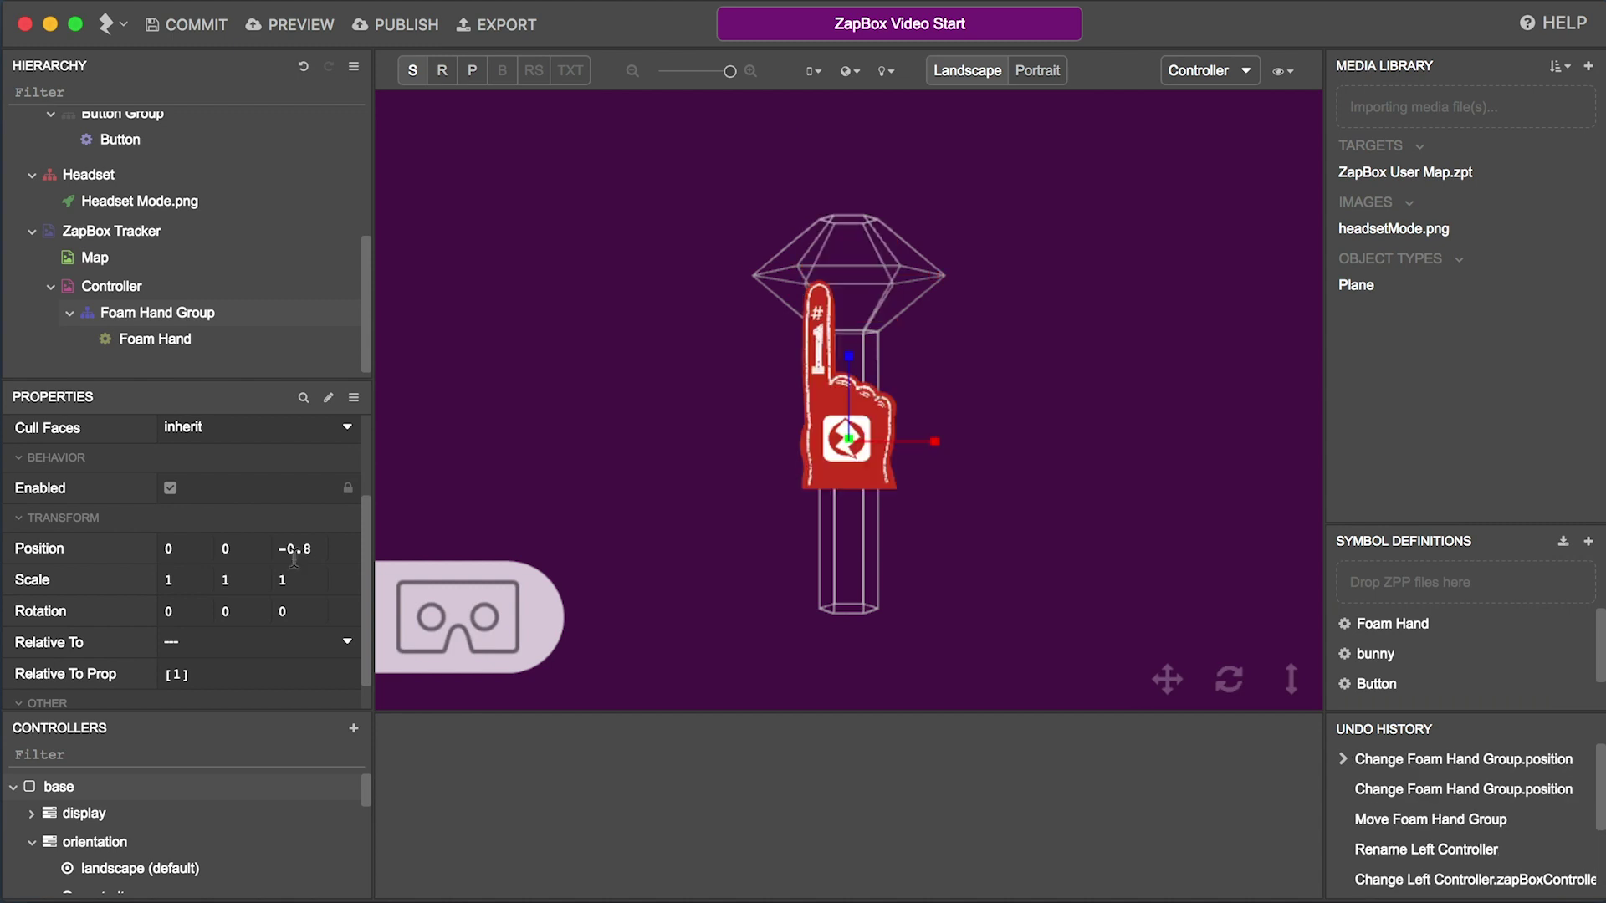
{"action": "left_click", "coordinate": [172, 580]}
{"action": "type", "text": "3.5"}
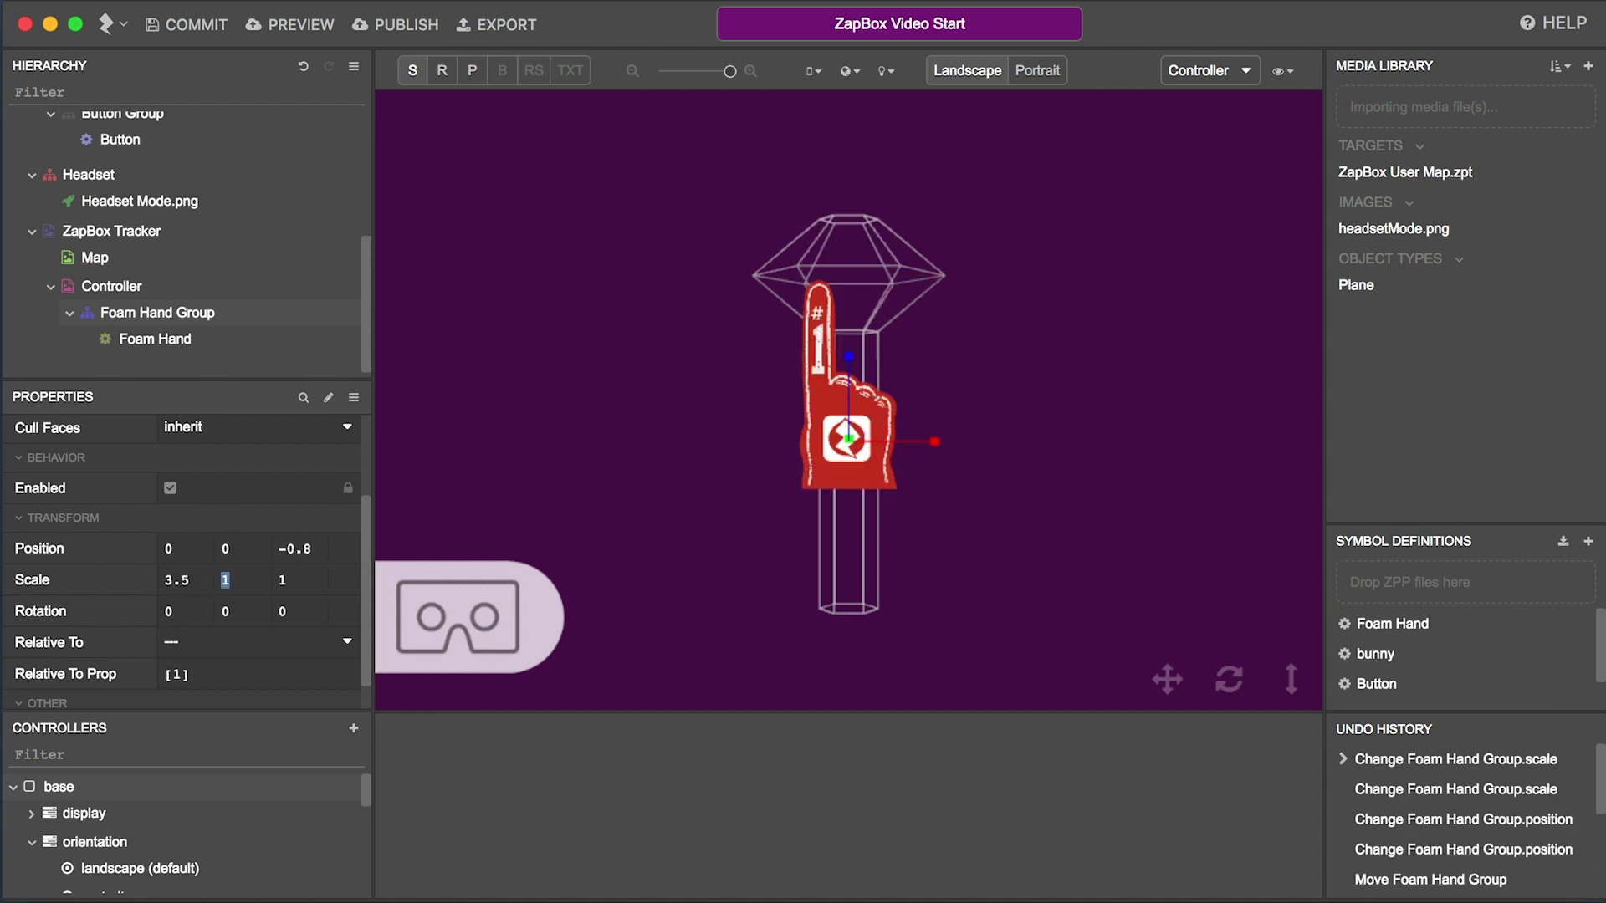
{"action": "key", "text": "Tab"}
{"action": "type", "text": "3.5"}
{"action": "key", "text": "Tab"}
{"action": "type", "text": "3.5"}
{"action": "key", "text": "Return"}
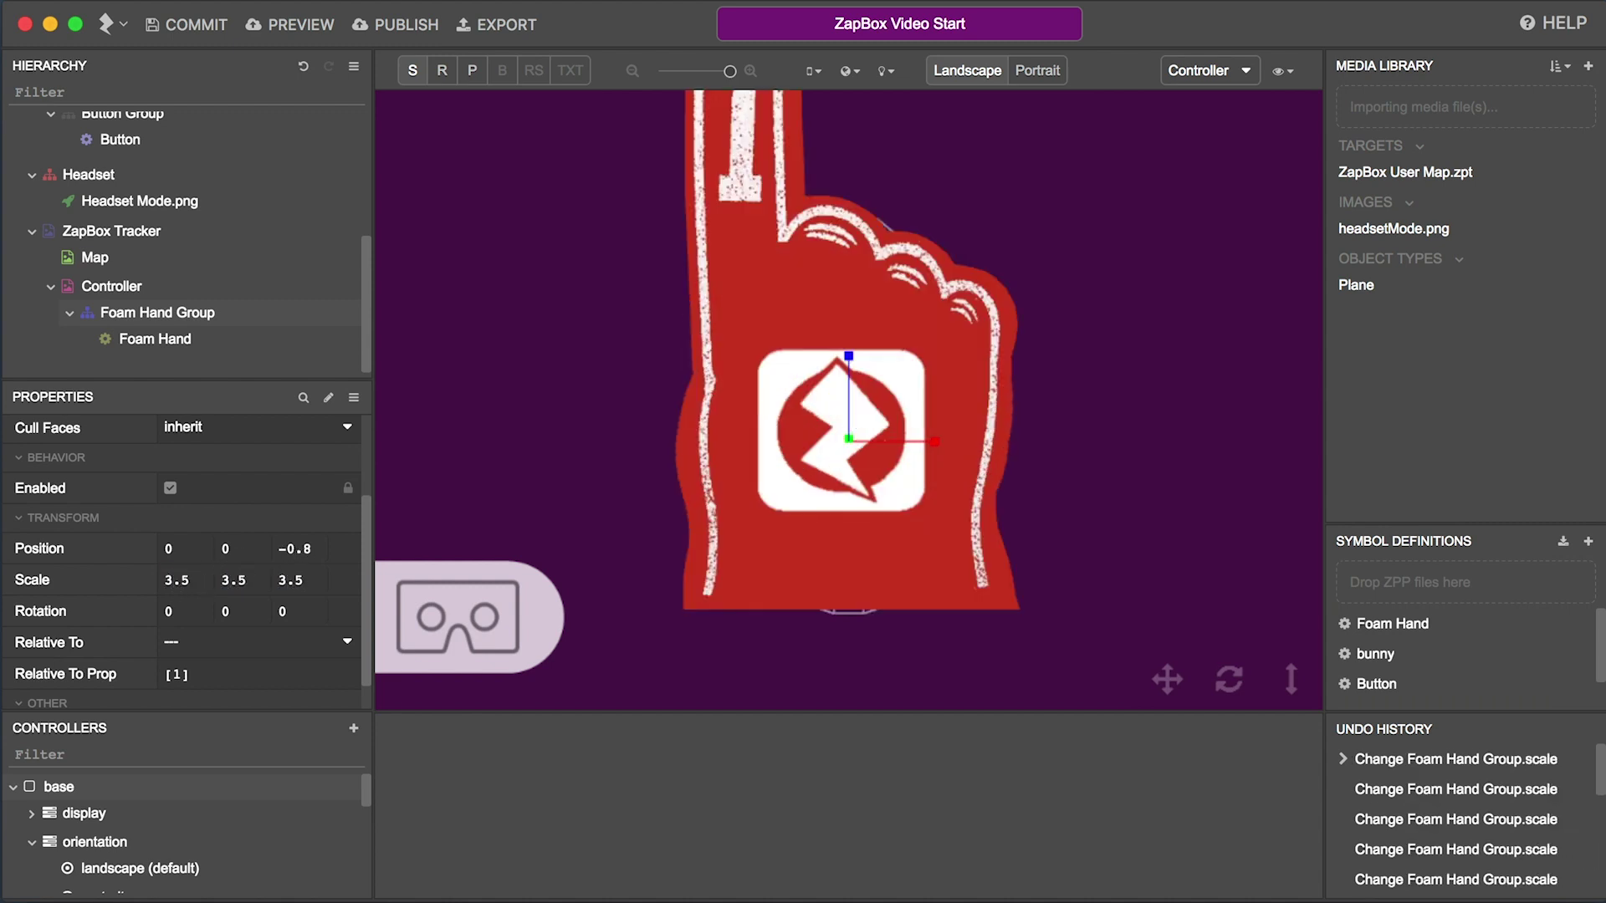
{"action": "left_click", "coordinate": [1230, 680]}
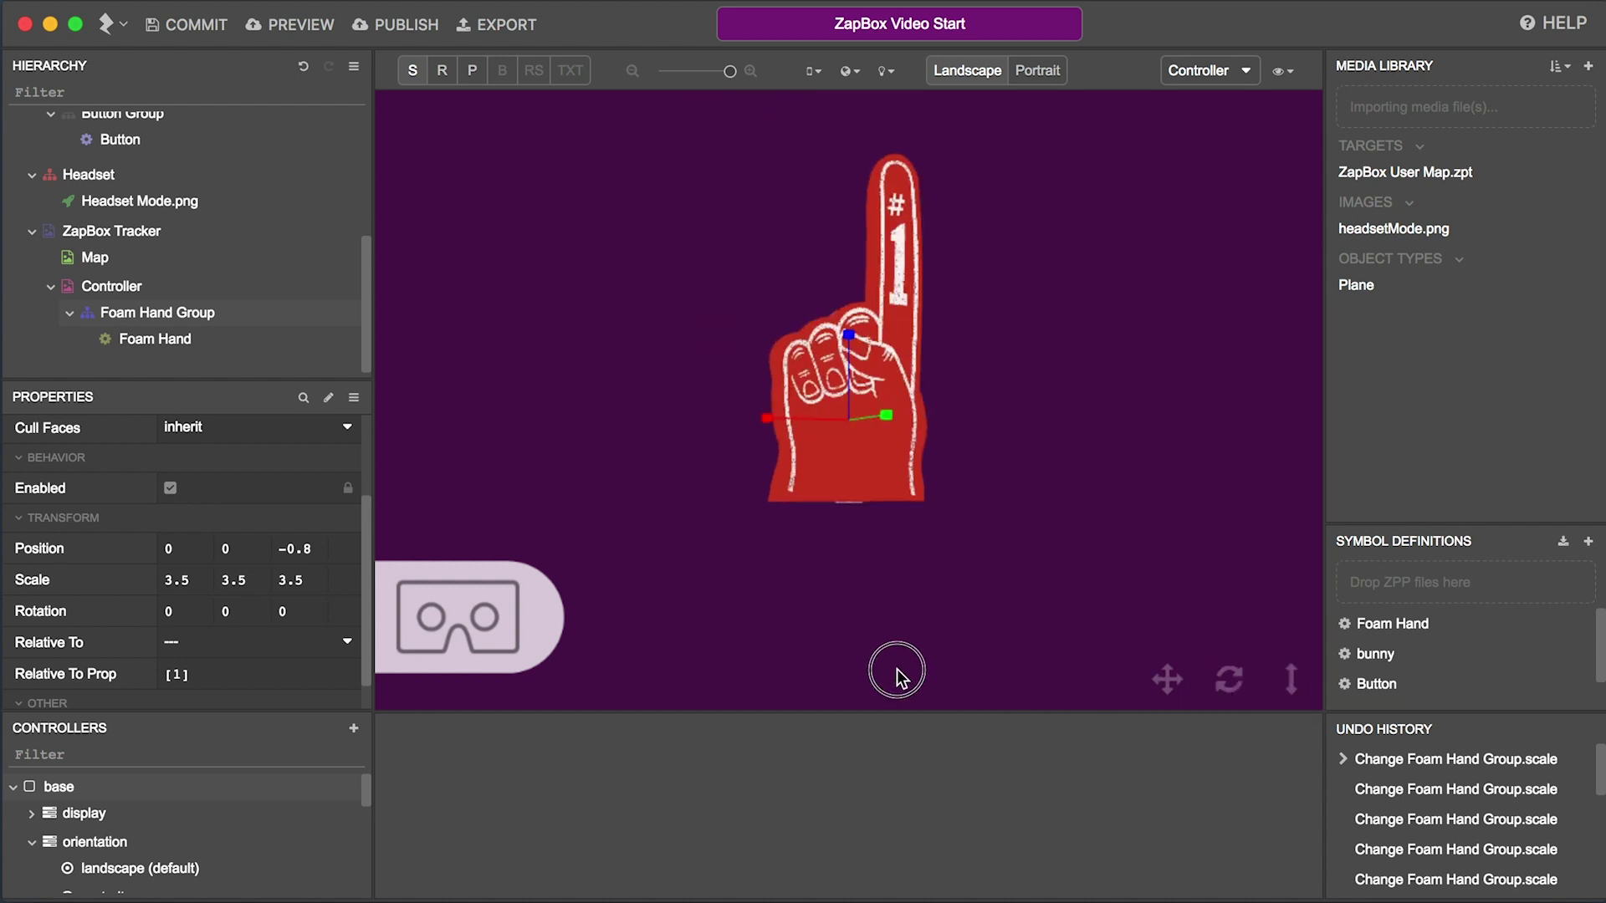
{"action": "left_click_drag", "start_coordinate": [898, 678], "coordinate": [1129, 684]}
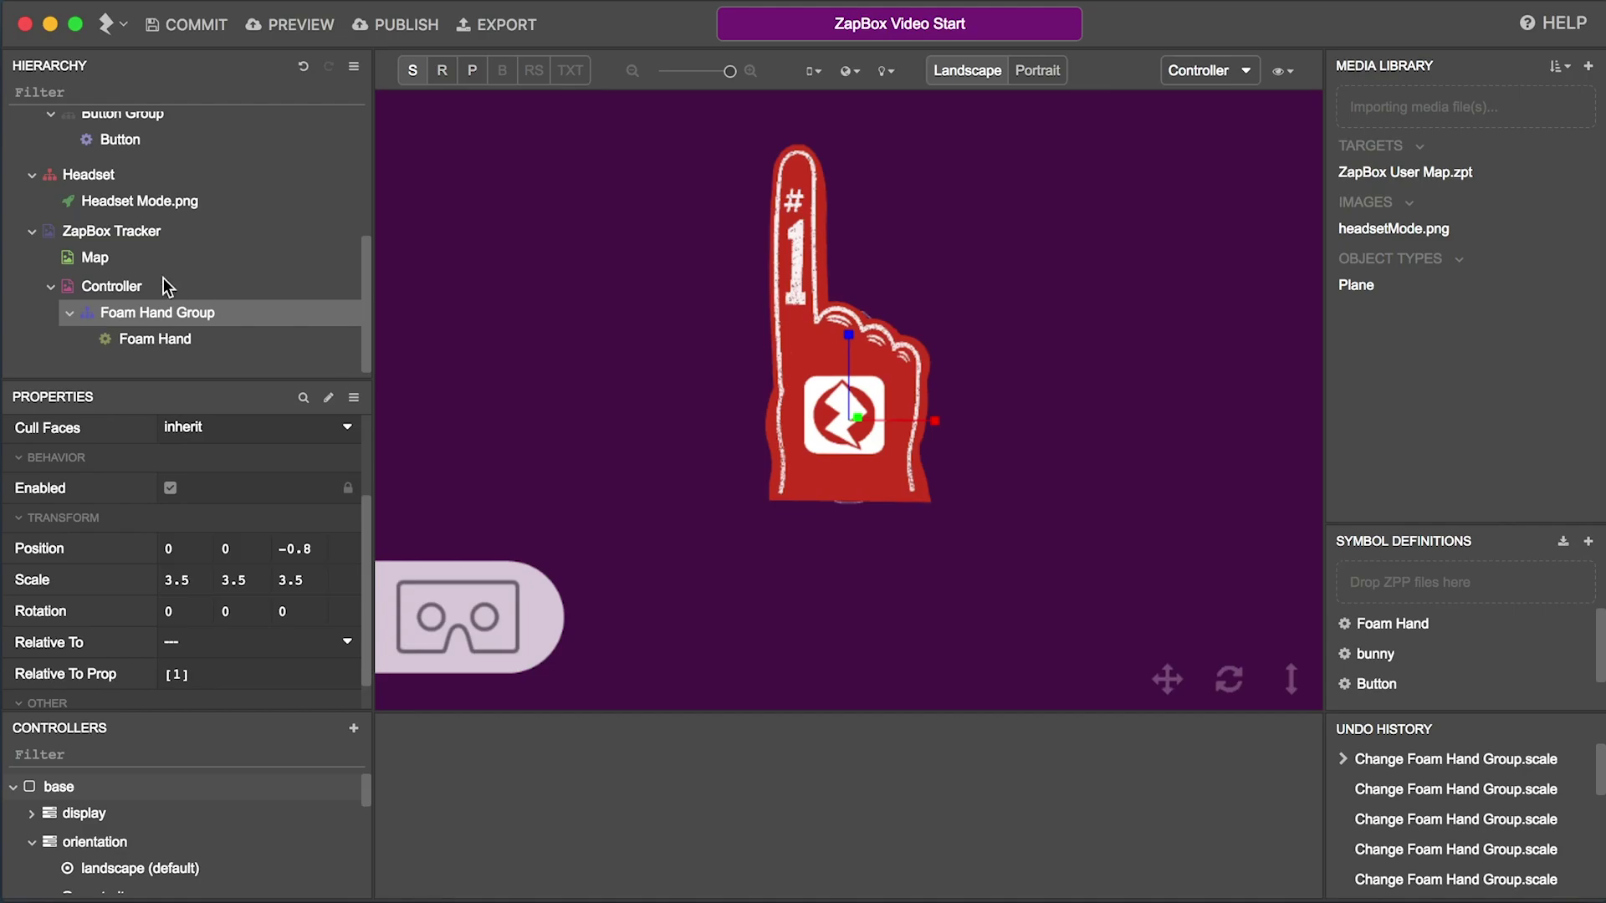
{"action": "scroll", "coordinate": [164, 278], "scroll_direction": "up", "scroll_amount": 3}
{"action": "scroll", "coordinate": [164, 277], "scroll_direction": "up", "scroll_amount": 3}
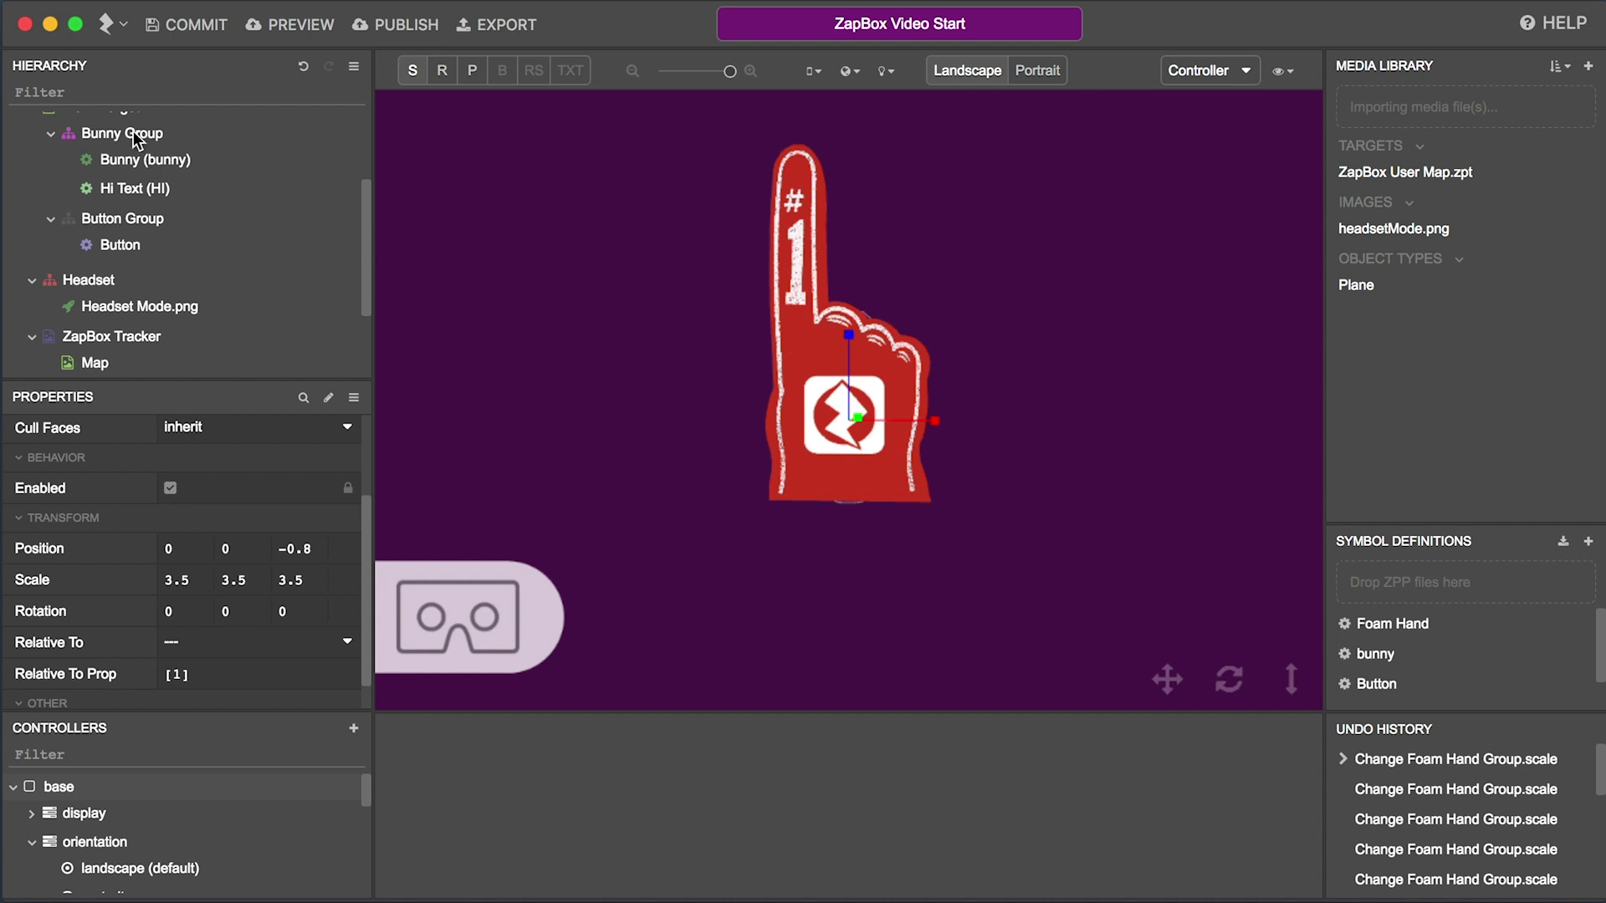
Step: Move the Bunny Group under the Map and select it
{"action": "mouse_move", "coordinate": [121, 133]}
{"action": "left_mouse_down"}
{"action": "mouse_move", "coordinate": [152, 362]}
{"action": "mouse_move", "coordinate": [162, 256]}
{"action": "left_mouse_up"}
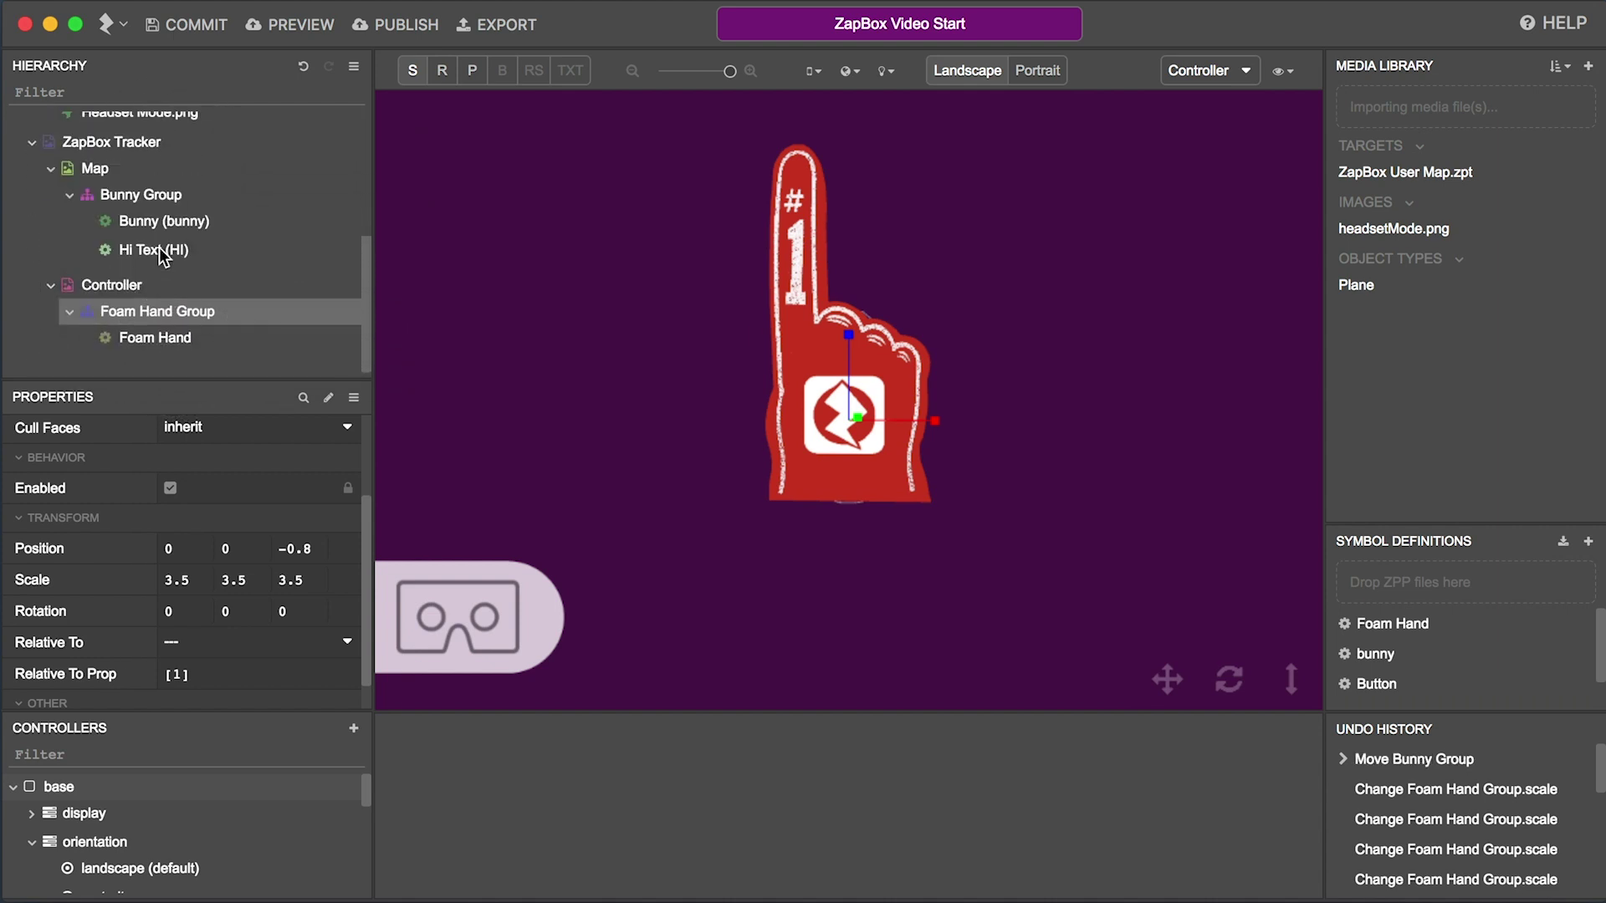
{"action": "left_click", "coordinate": [141, 169]}
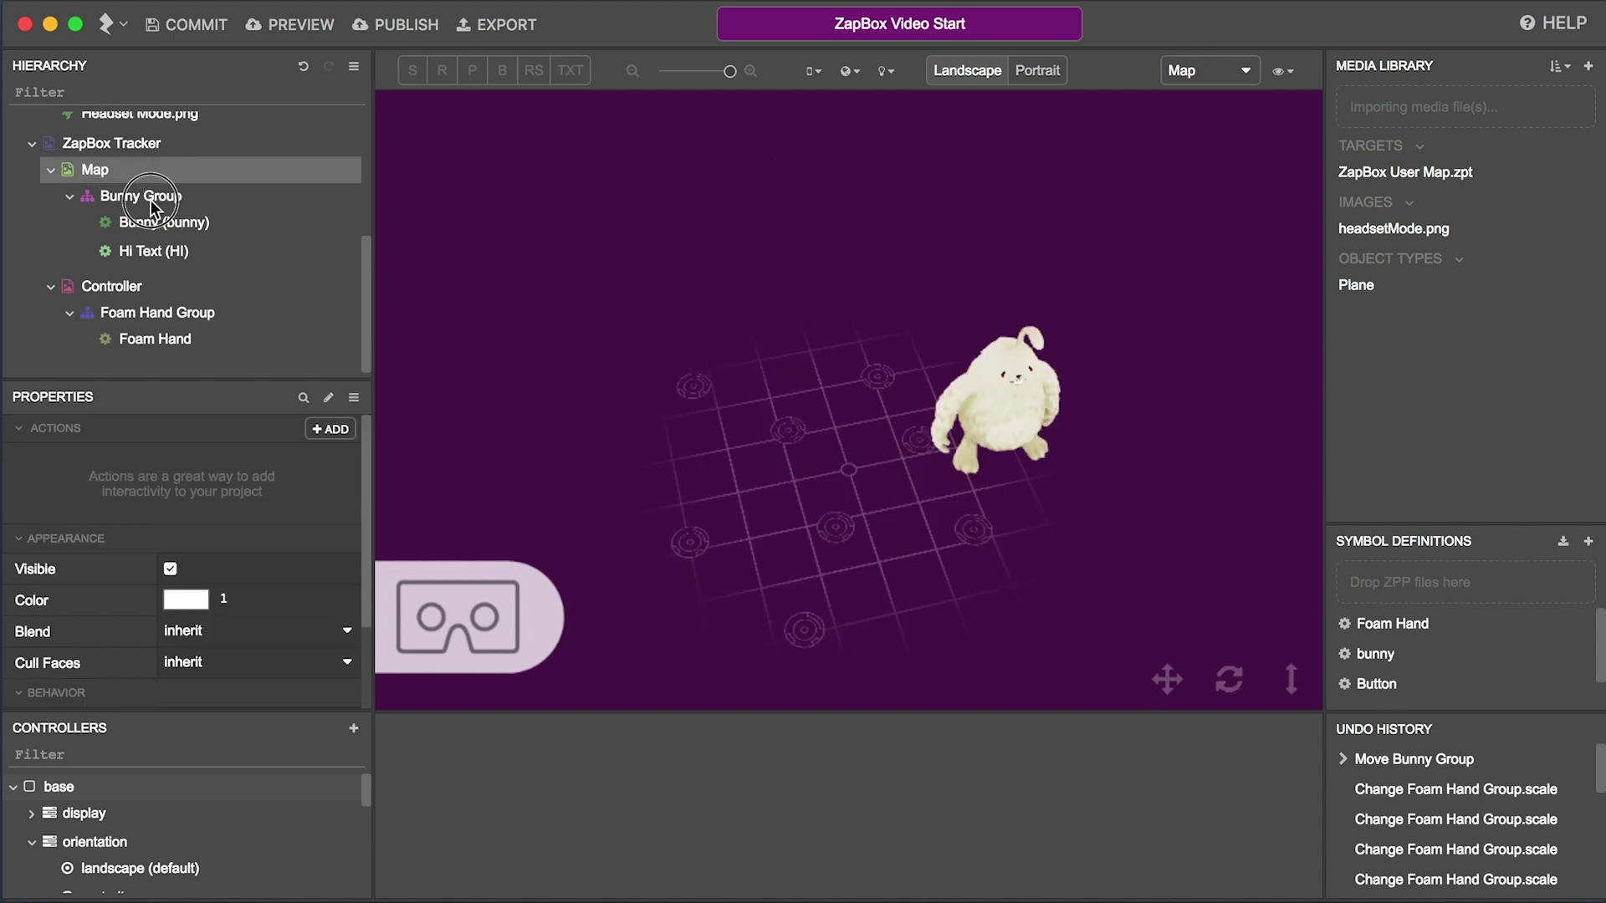
{"action": "left_click", "coordinate": [151, 199]}
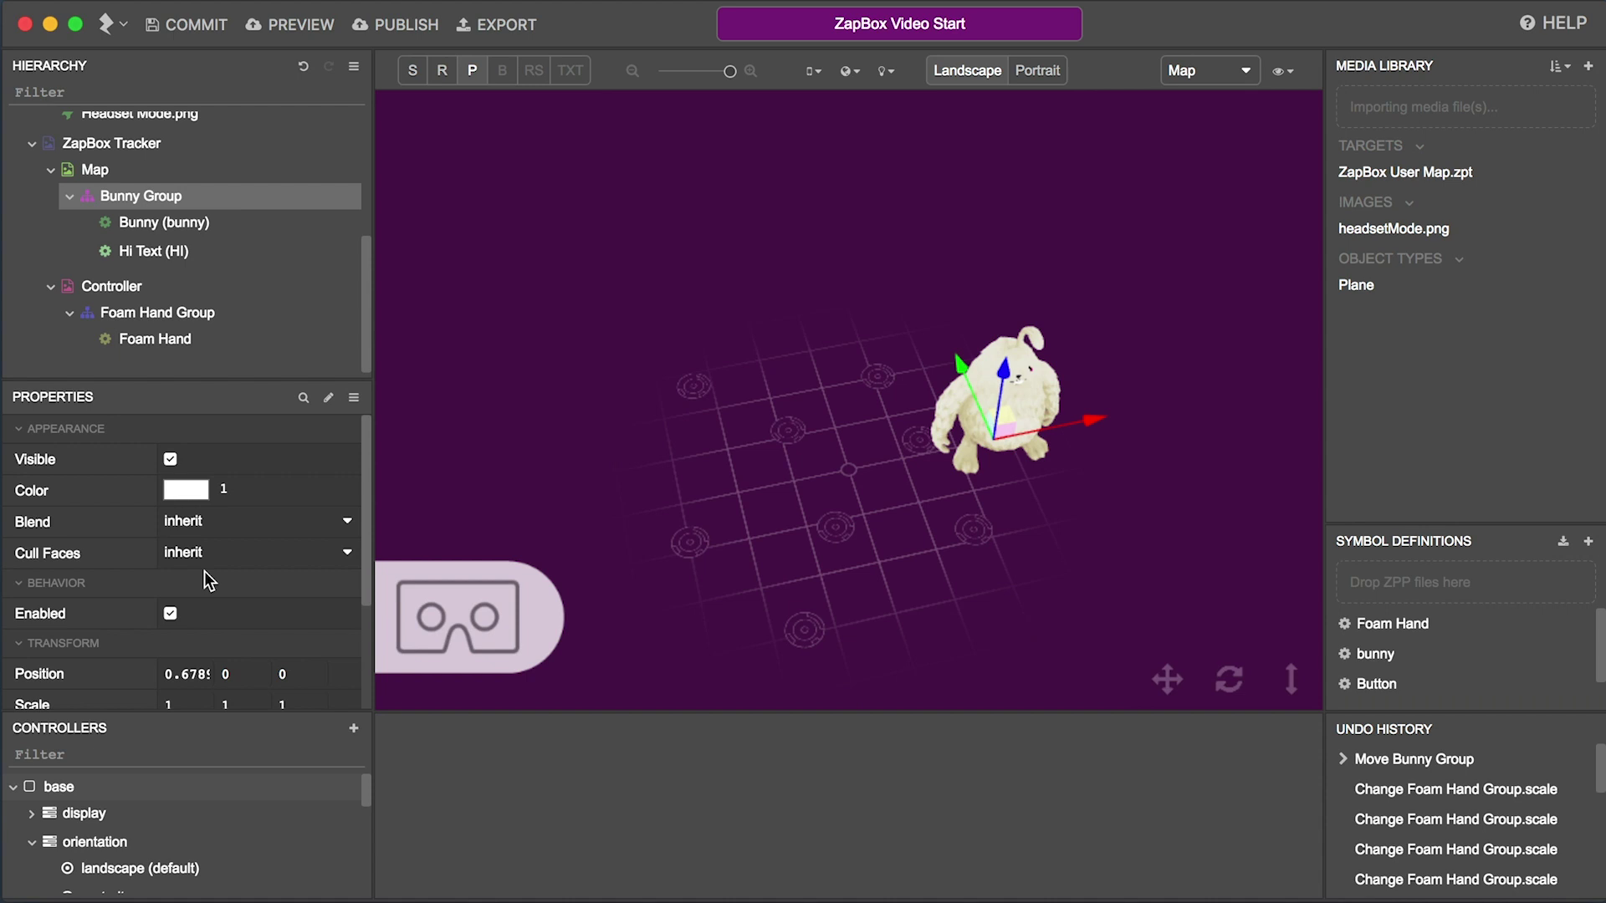
{"action": "scroll", "coordinate": [205, 570], "scroll_direction": "down", "scroll_amount": 2}
Step: Set the bunny's position to 0, 0.15, 0 and its scale to 0.5 on all axes
{"action": "double_click", "coordinate": [178, 598]}
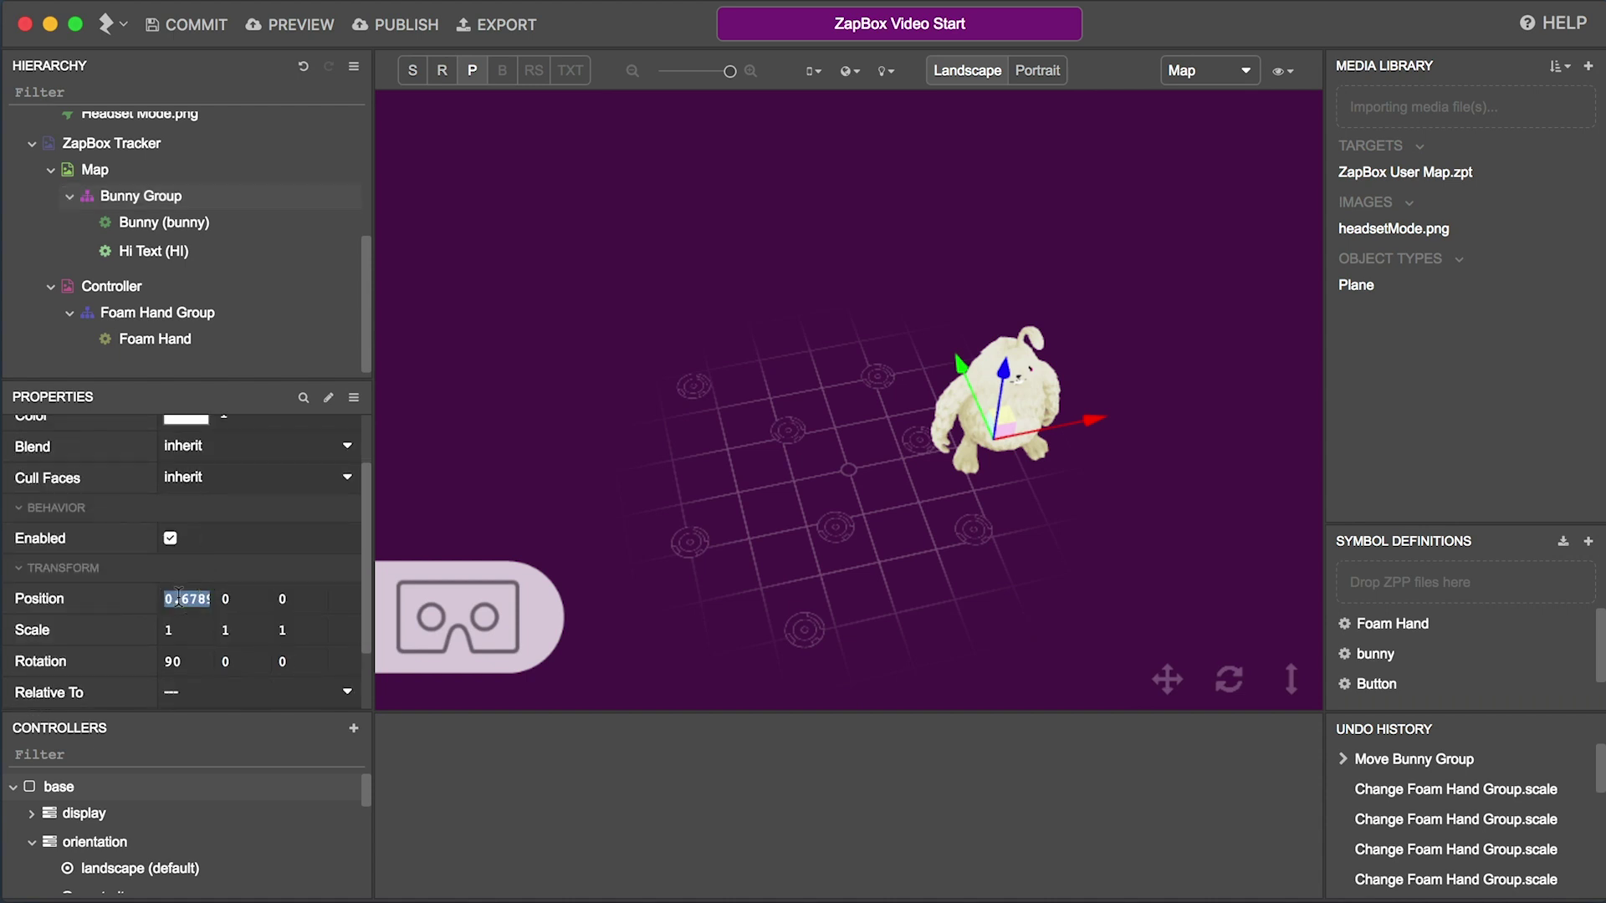
{"action": "type", "text": "0"}
{"action": "key", "text": "Tab"}
{"action": "type", "text": "0.15"}
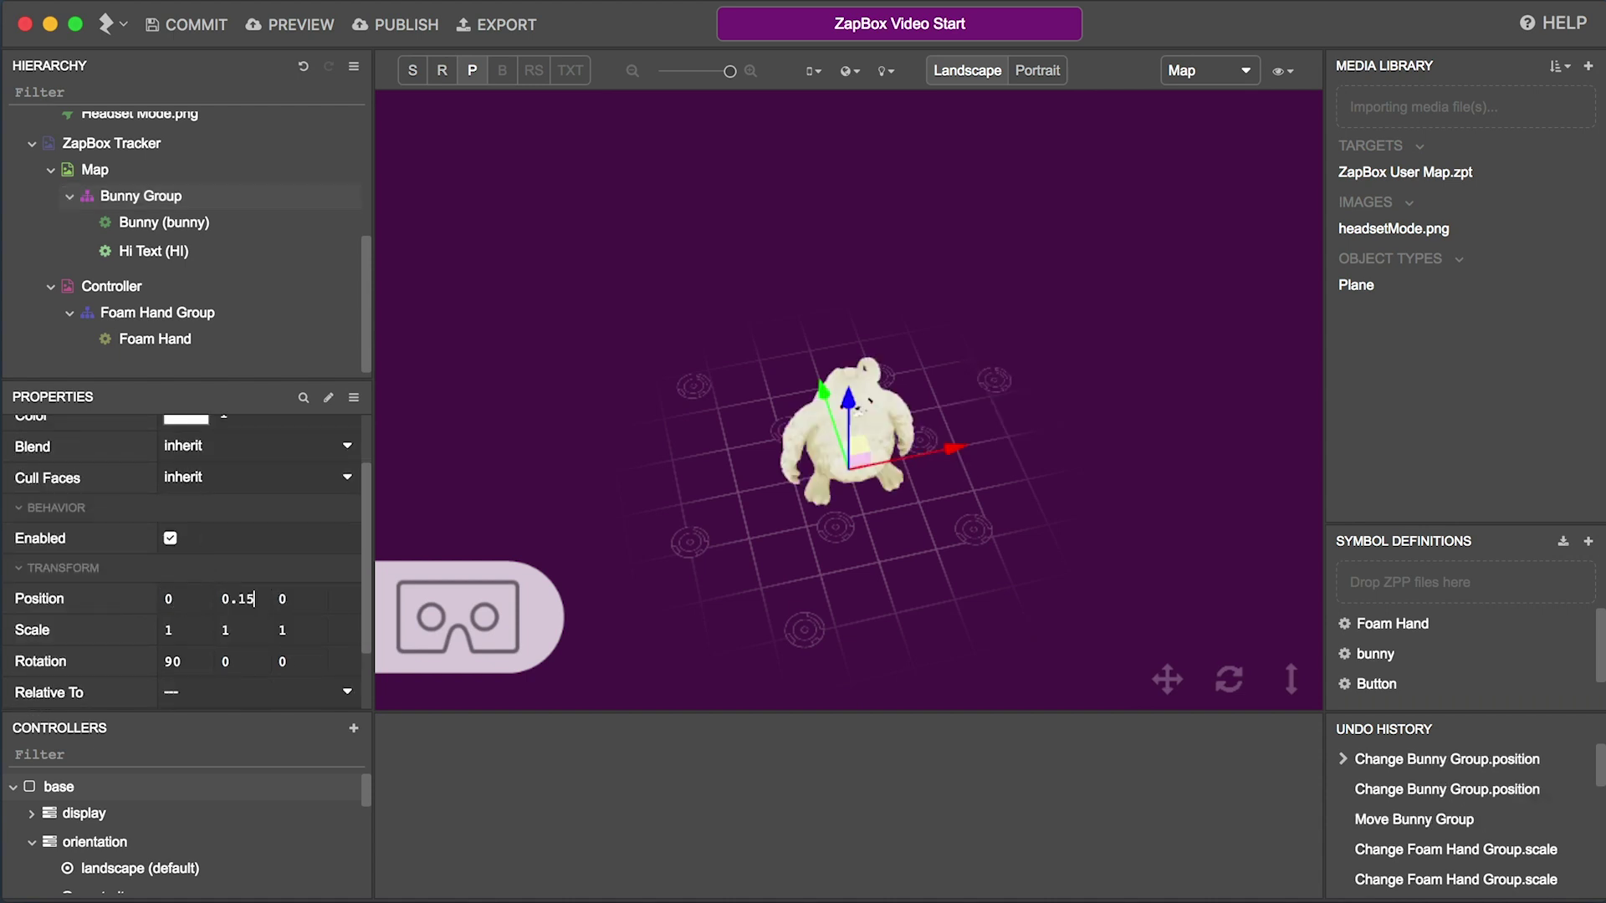
{"action": "key", "text": "Tab"}
{"action": "key", "text": "Tab"}
{"action": "type", "text": "0.5"}
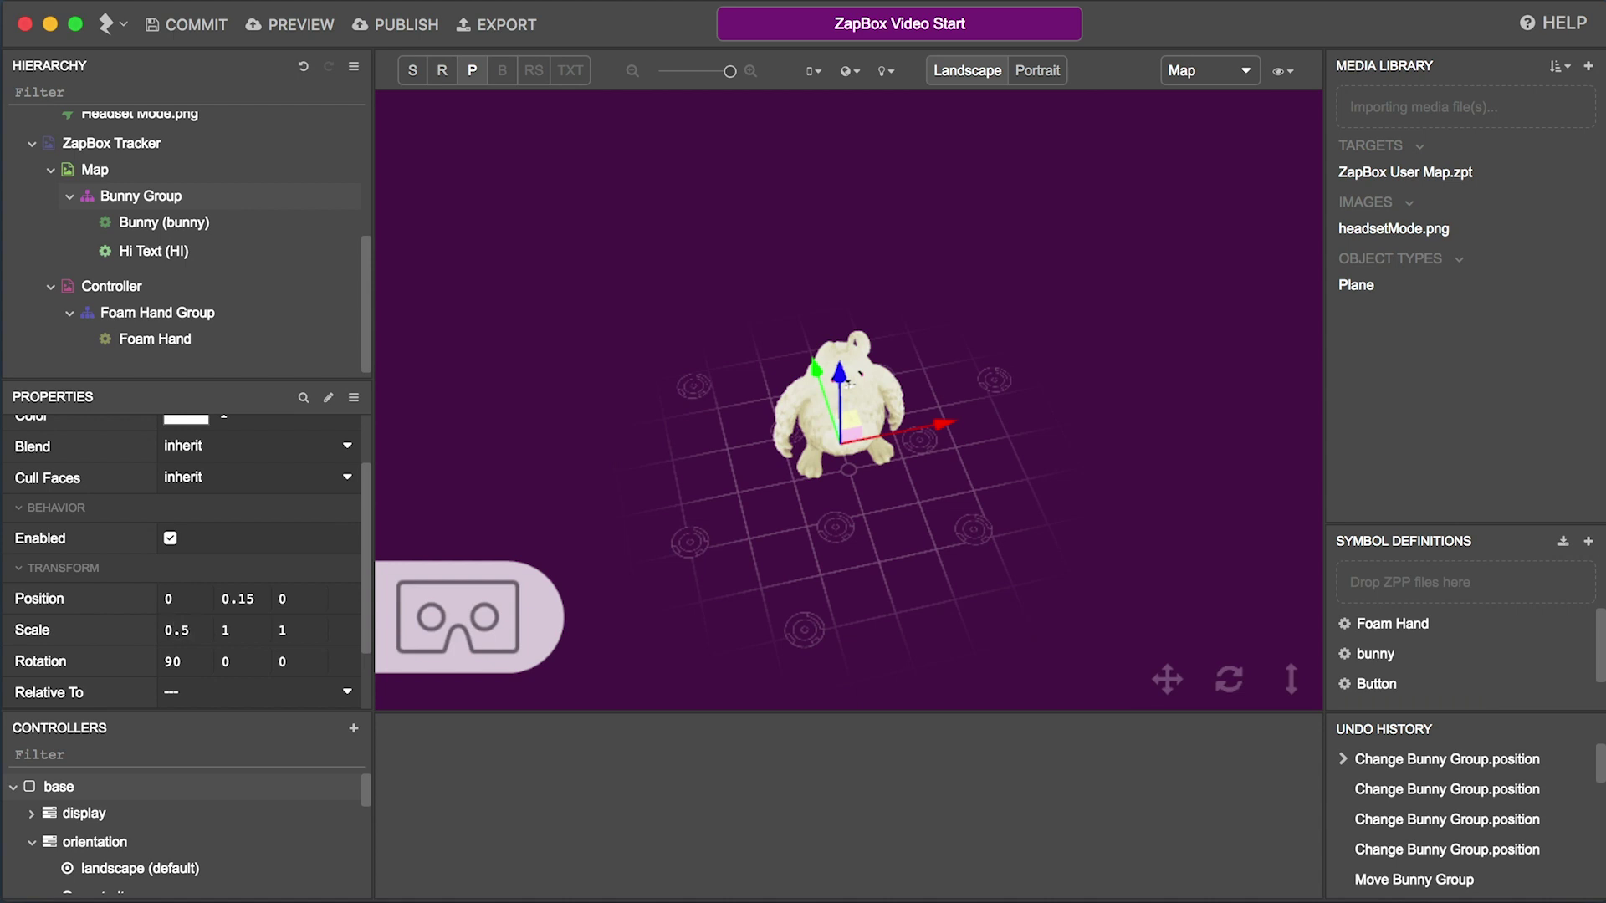
{"action": "key", "text": "Tab"}
{"action": "type", "text": "0.5"}
{"action": "key", "text": "Tab"}
{"action": "type", "text": "0.5"}
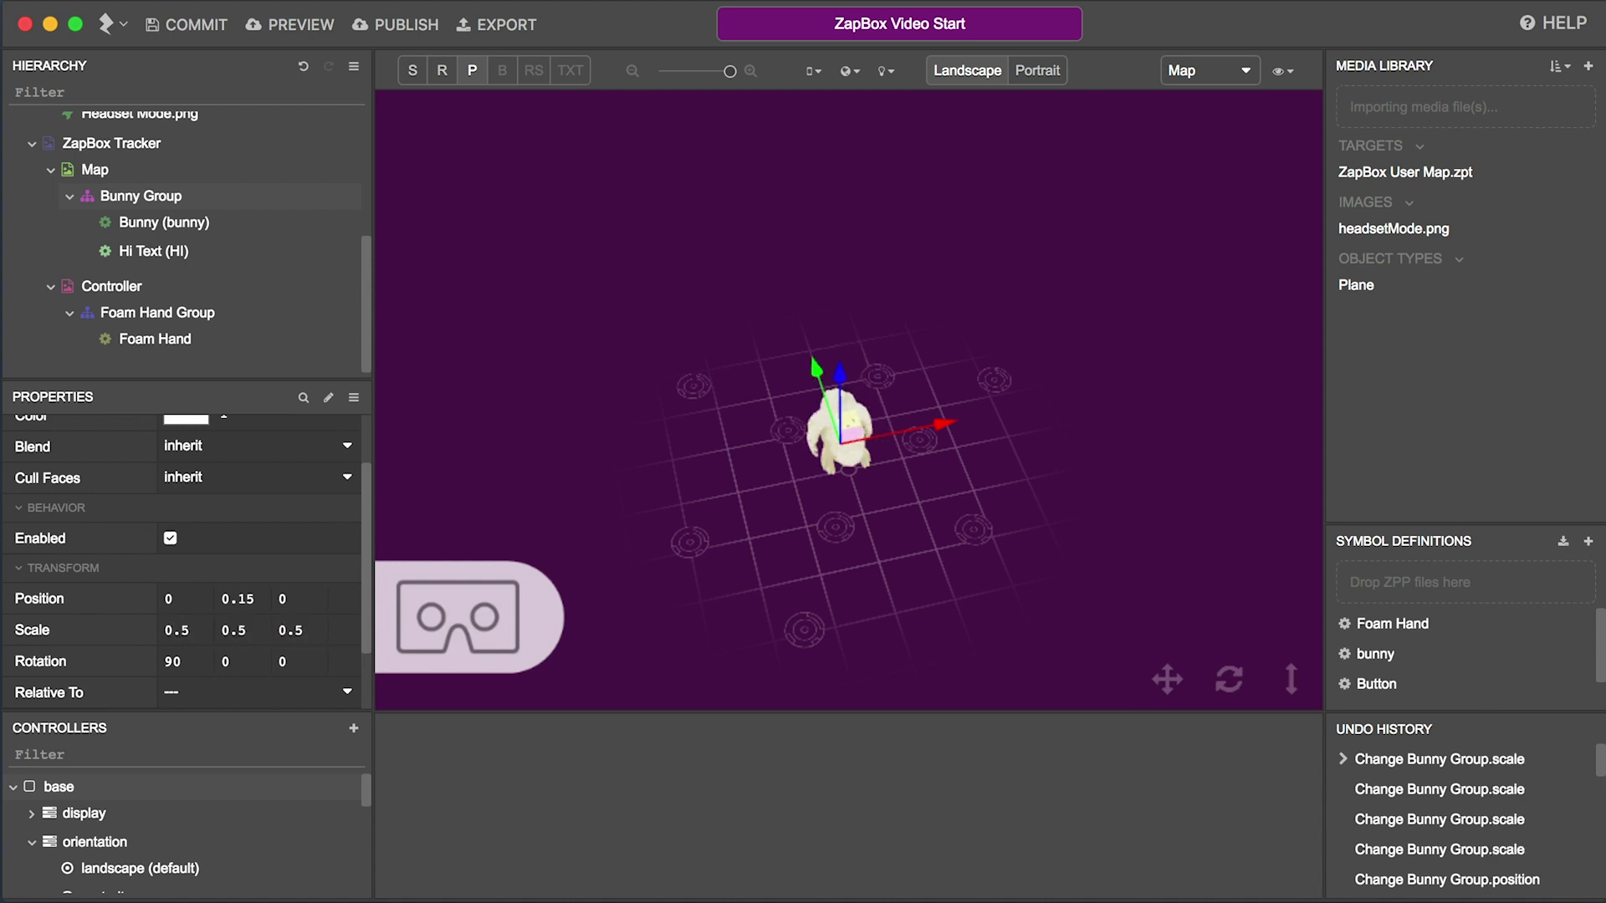
{"action": "left_click_drag", "start_coordinate": [1290, 677], "coordinate": [1279, 523]}
{"action": "scroll", "coordinate": [225, 282], "scroll_direction": "up", "scroll_amount": 3}
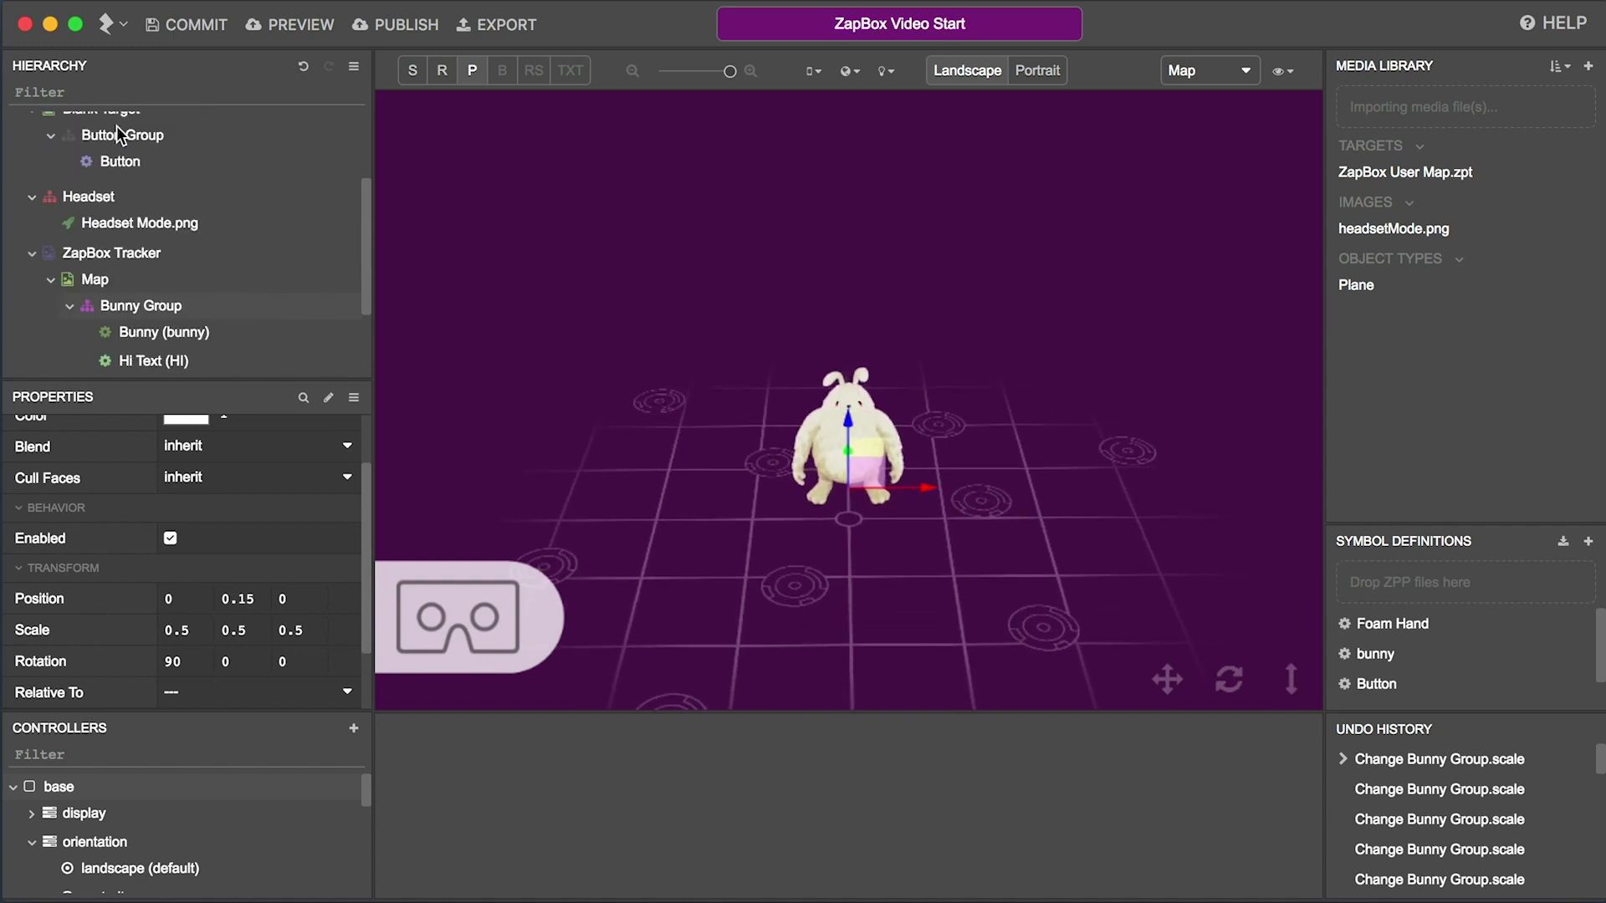
Step: Move the Button Group under the Map and set its position to 0, -0.2, 0
{"action": "left_click_drag", "start_coordinate": [117, 135], "coordinate": [243, 297]}
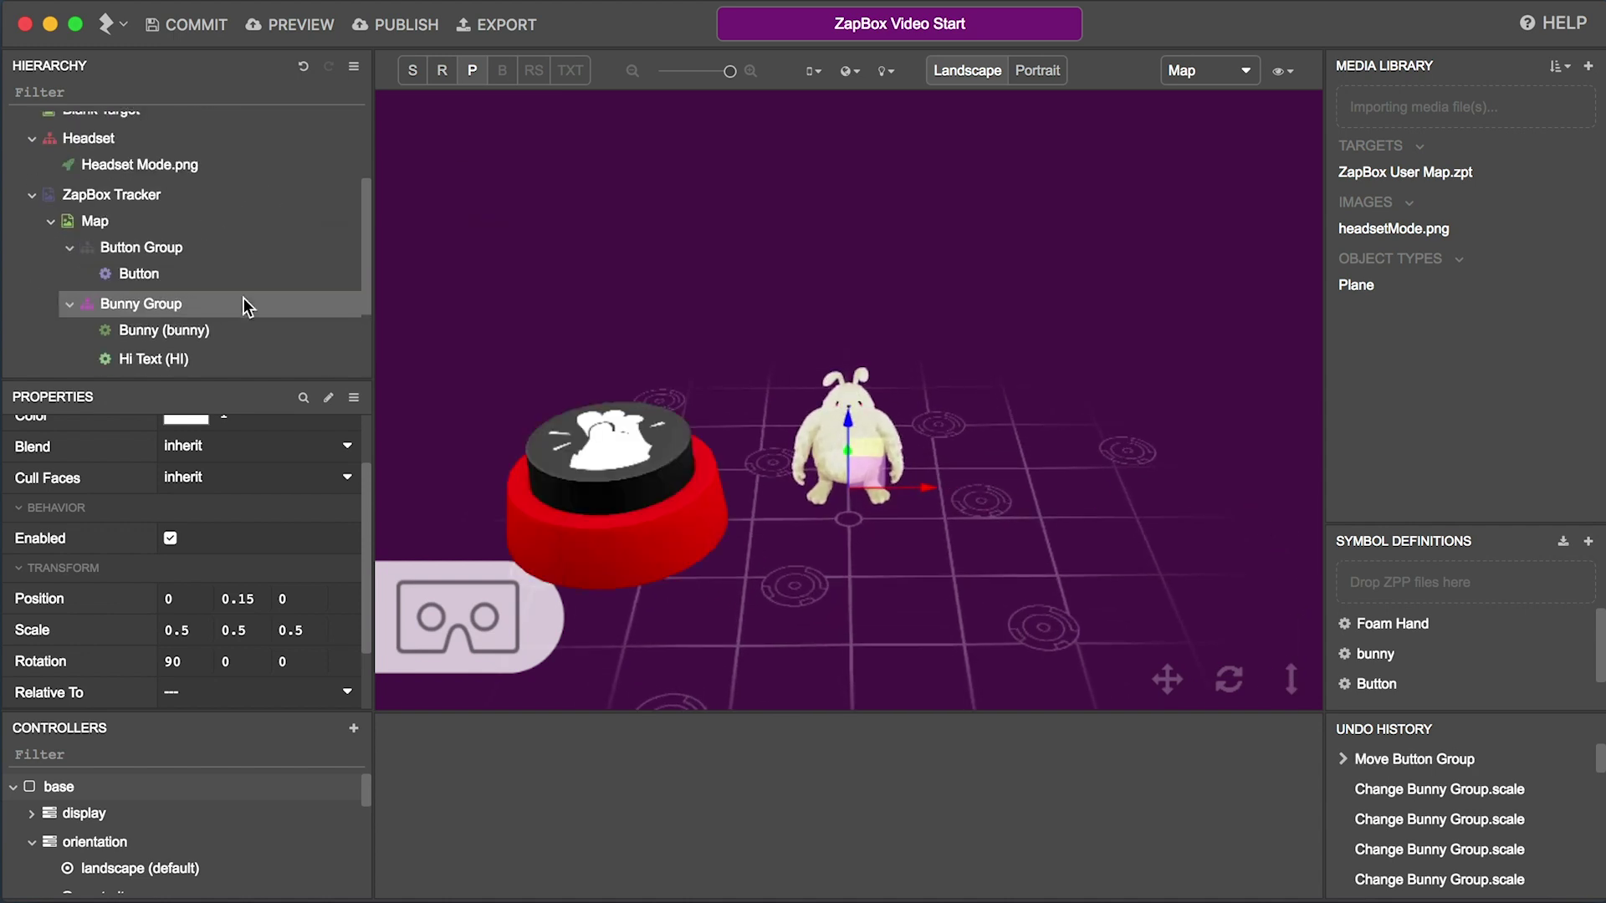
{"action": "left_click", "coordinate": [141, 247]}
{"action": "scroll", "coordinate": [207, 491], "scroll_direction": "down", "scroll_amount": 2}
{"action": "double_click", "coordinate": [176, 595]}
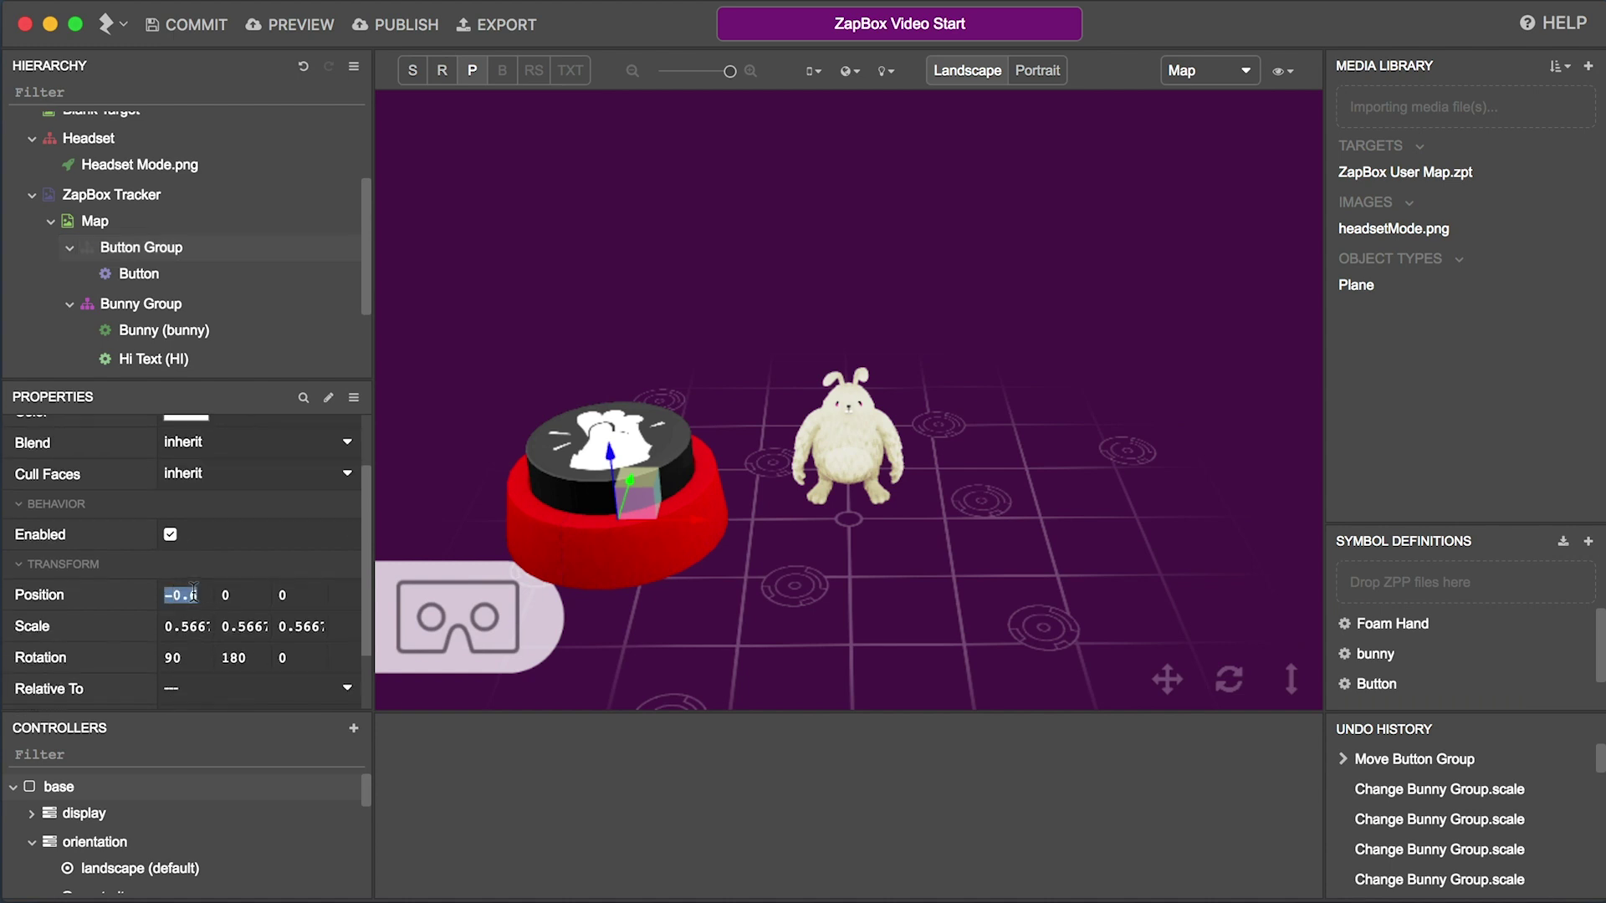
{"action": "type", "text": "0"}
{"action": "left_click", "coordinate": [225, 595]}
{"action": "type", "text": "-0.2"}
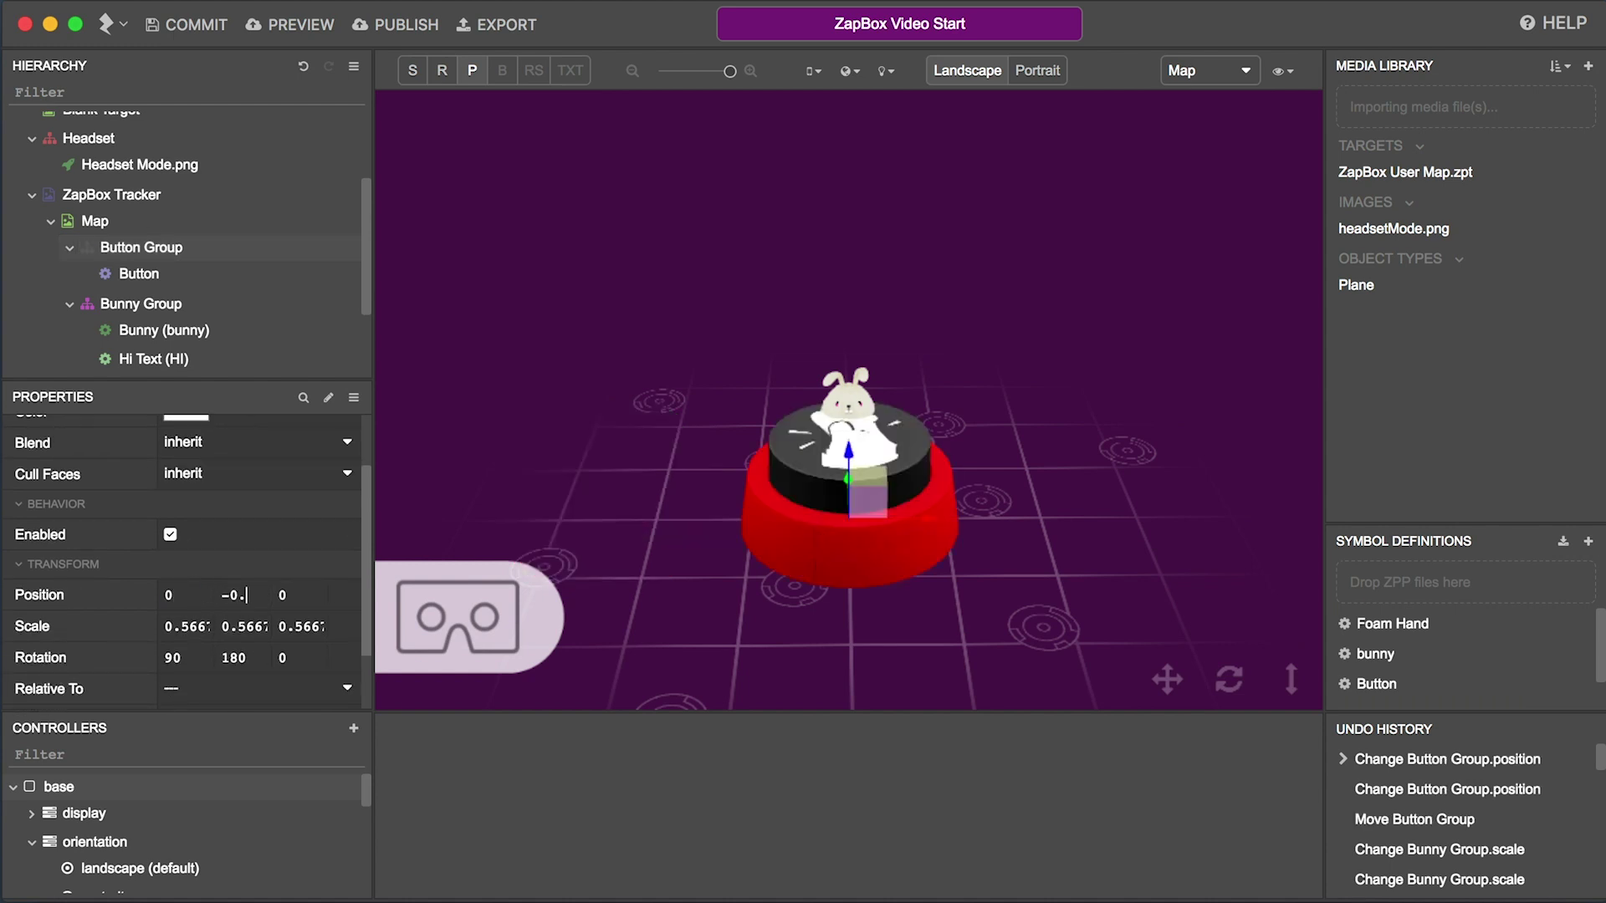
{"action": "key", "text": "Return"}
Step: Set the Button Group's X, Y and Z scale to 0.2
{"action": "double_click", "coordinate": [185, 625]}
{"action": "type", "text": "0.2"}
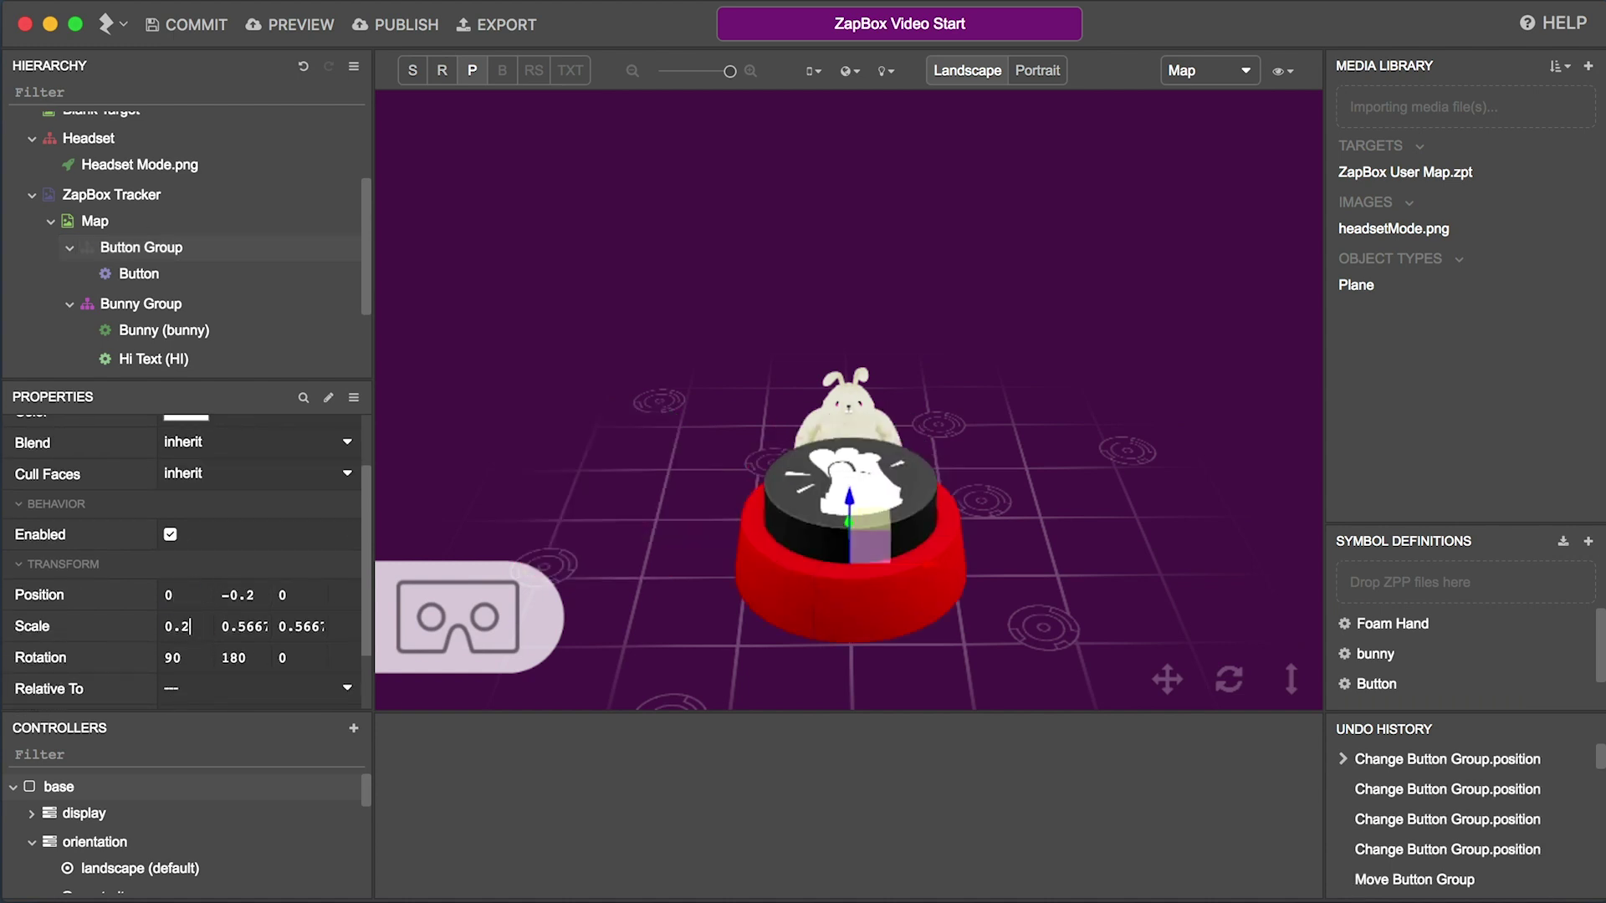
{"action": "left_click", "coordinate": [243, 626]}
{"action": "type", "text": "0.2"}
{"action": "left_click", "coordinate": [300, 625]}
{"action": "type", "text": "0.2"}
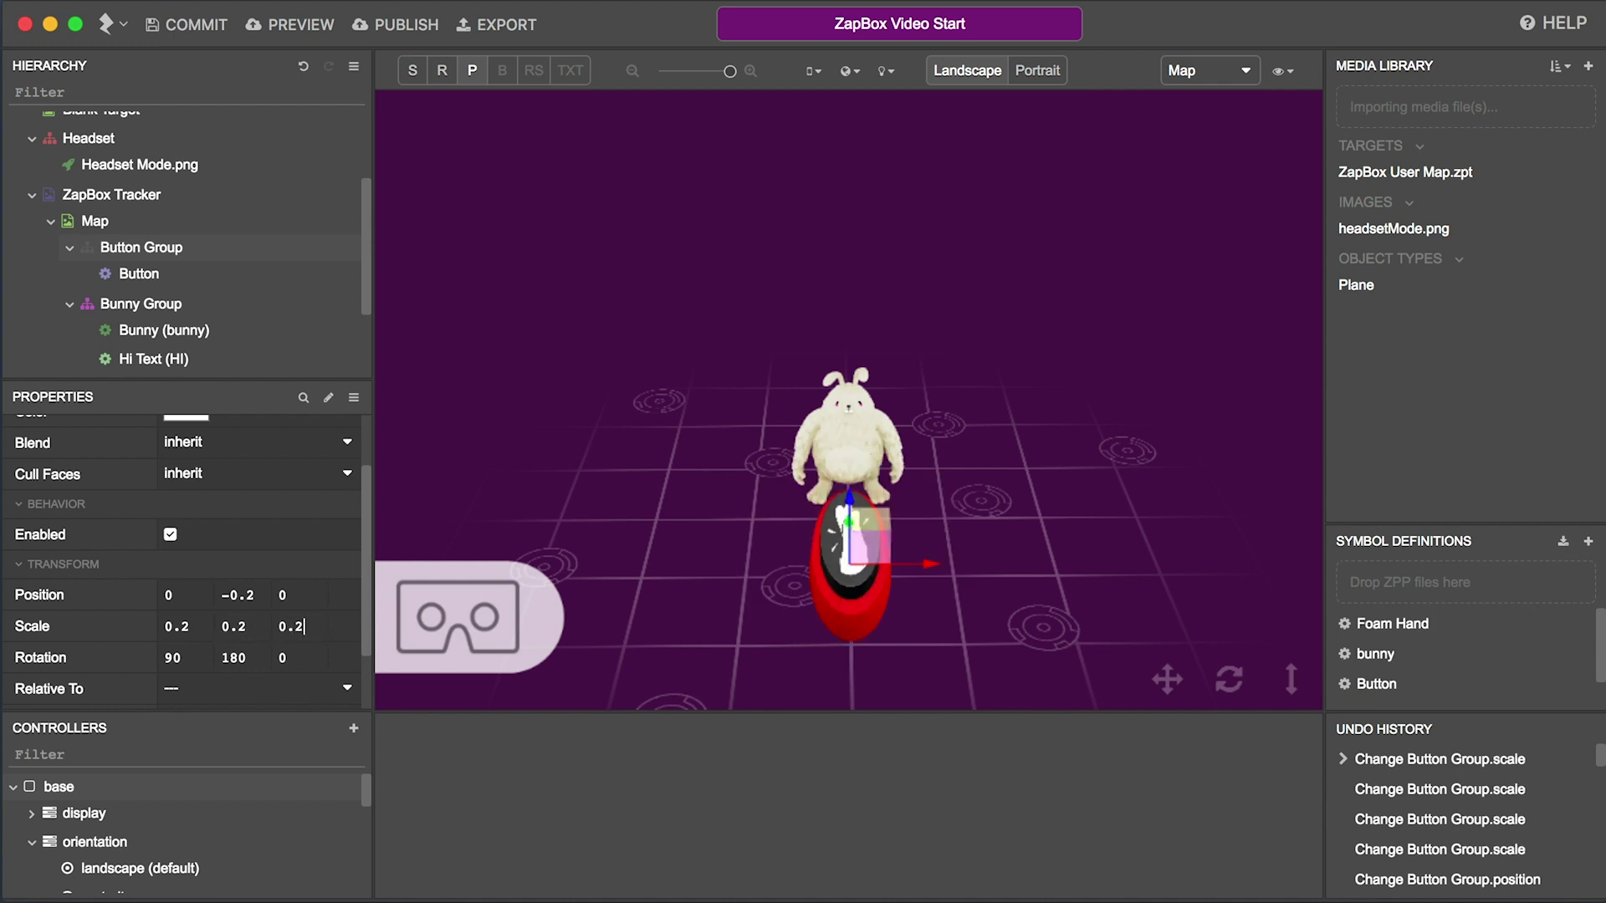
{"action": "key", "text": "Return"}
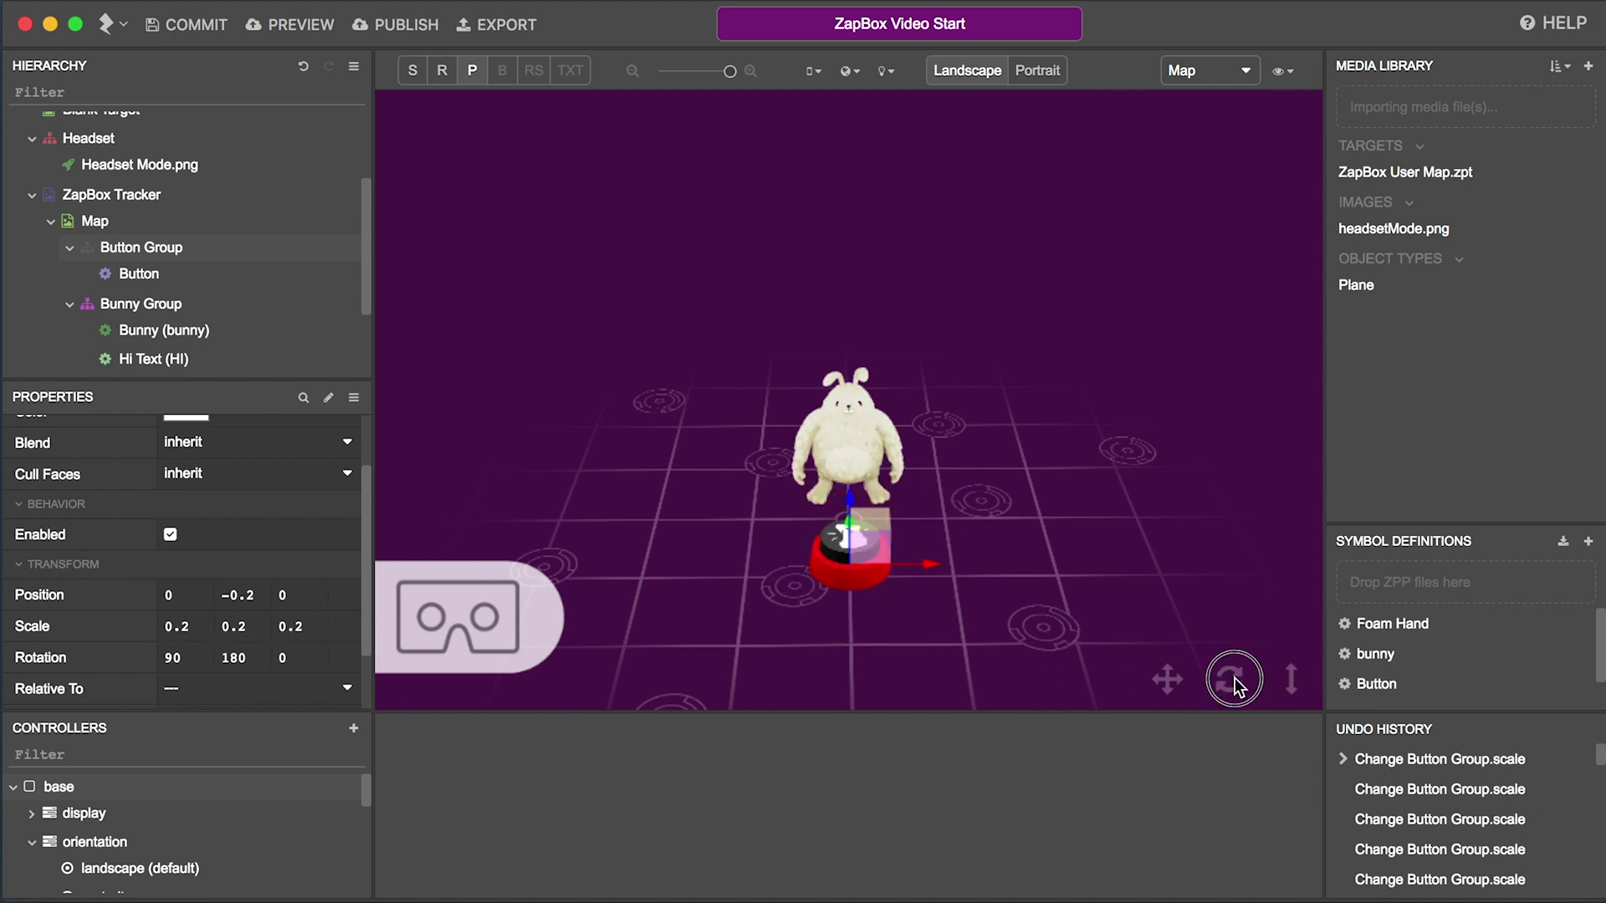
{"action": "mouse_move", "coordinate": [1234, 678]}
{"action": "left_mouse_down"}
{"action": "mouse_move", "coordinate": [1054, 692]}
{"action": "mouse_move", "coordinate": [1214, 685]}
{"action": "mouse_move", "coordinate": [1170, 615]}
{"action": "left_mouse_up"}
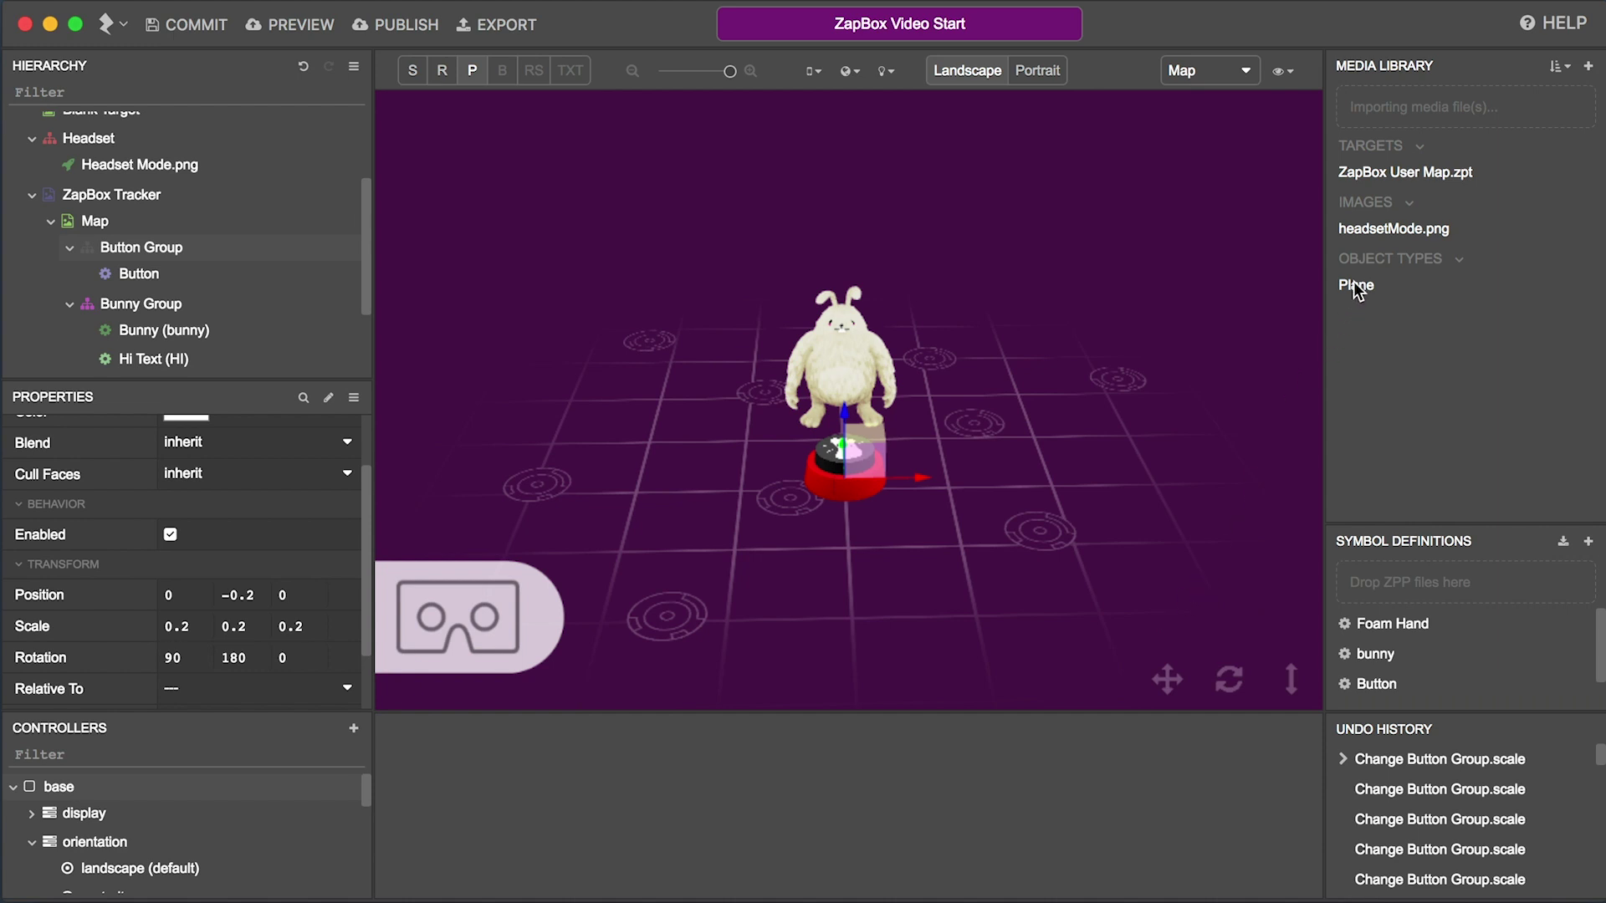
{"action": "left_click_drag", "start_coordinate": [1355, 285], "coordinate": [204, 229]}
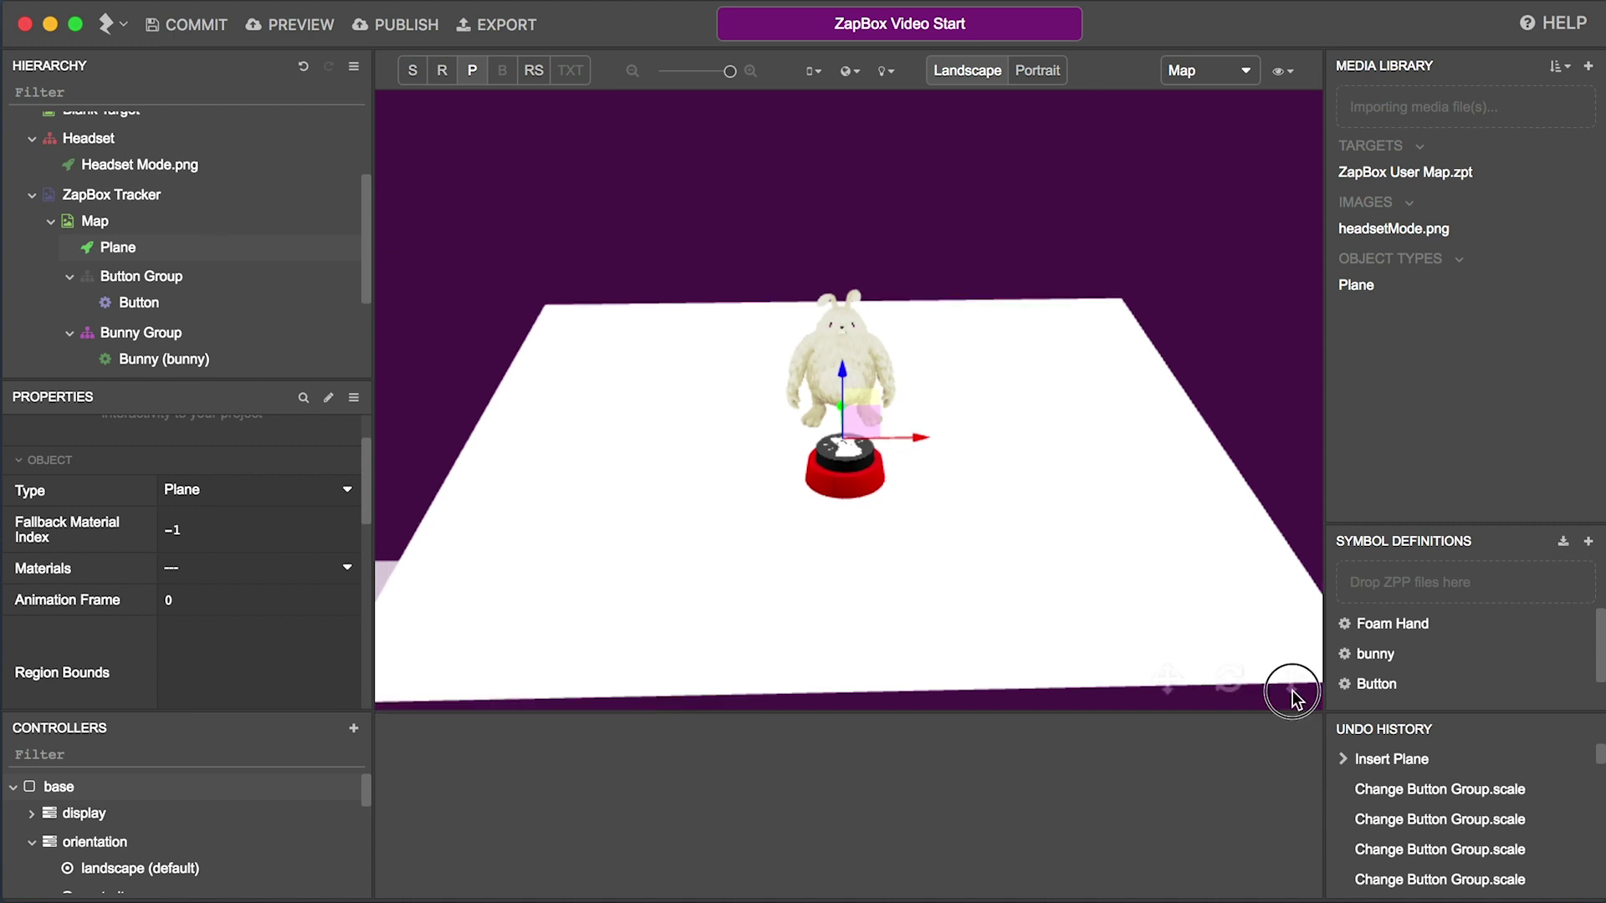
{"action": "mouse_move", "coordinate": [1230, 678]}
{"action": "left_mouse_down"}
{"action": "mouse_move", "coordinate": [1081, 669]}
{"action": "mouse_move", "coordinate": [1239, 678]}
{"action": "left_mouse_up"}
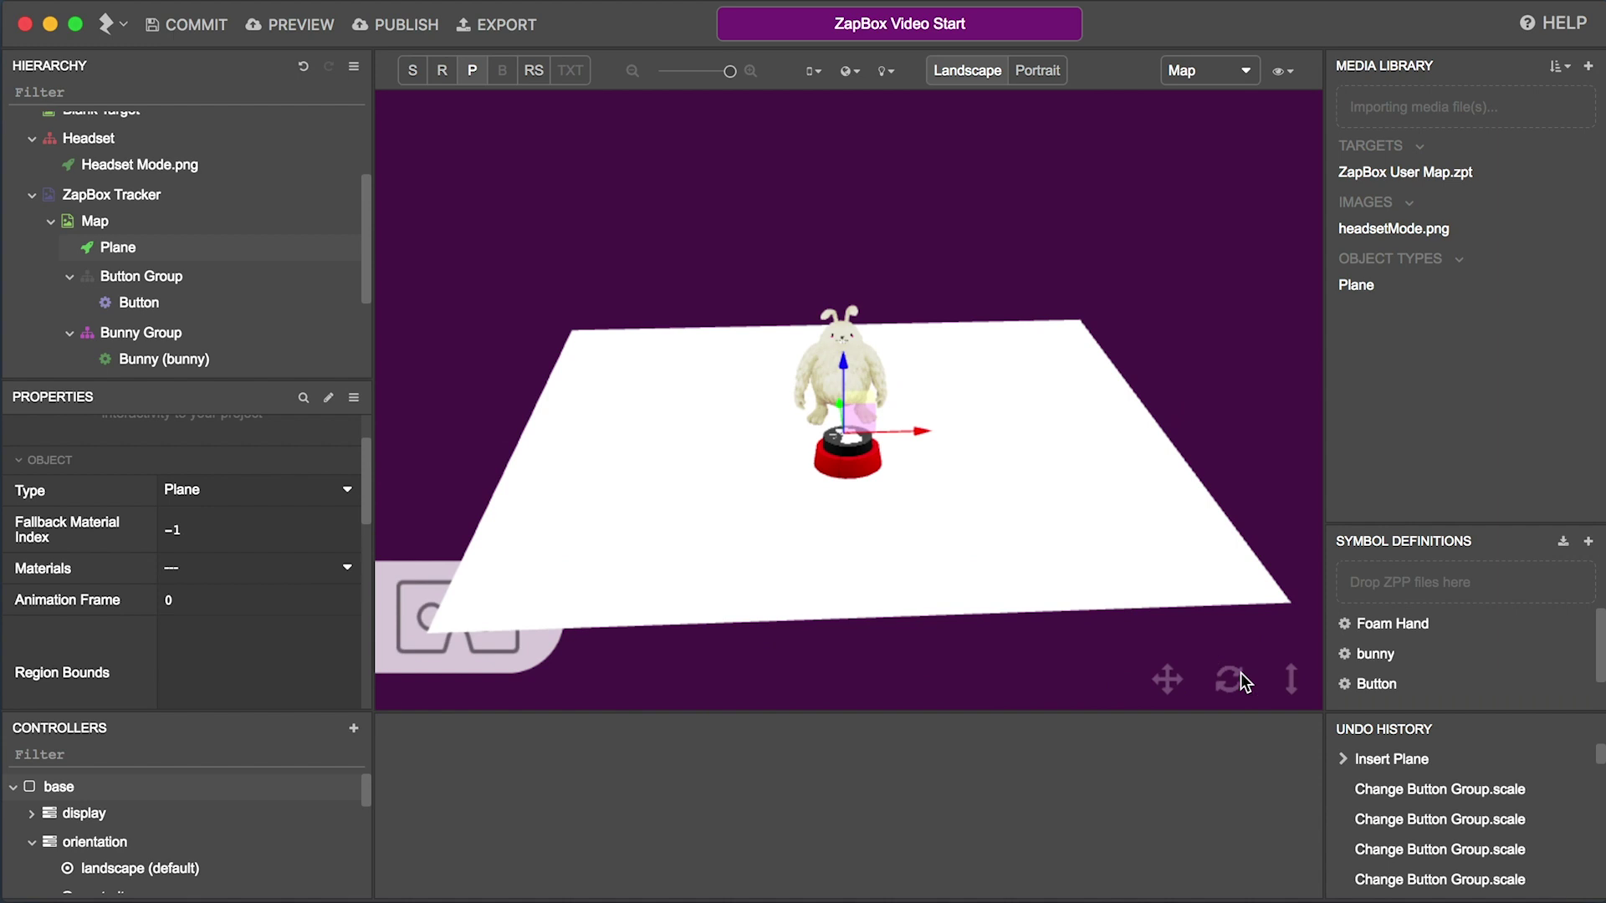
{"action": "right_click", "coordinate": [176, 251]}
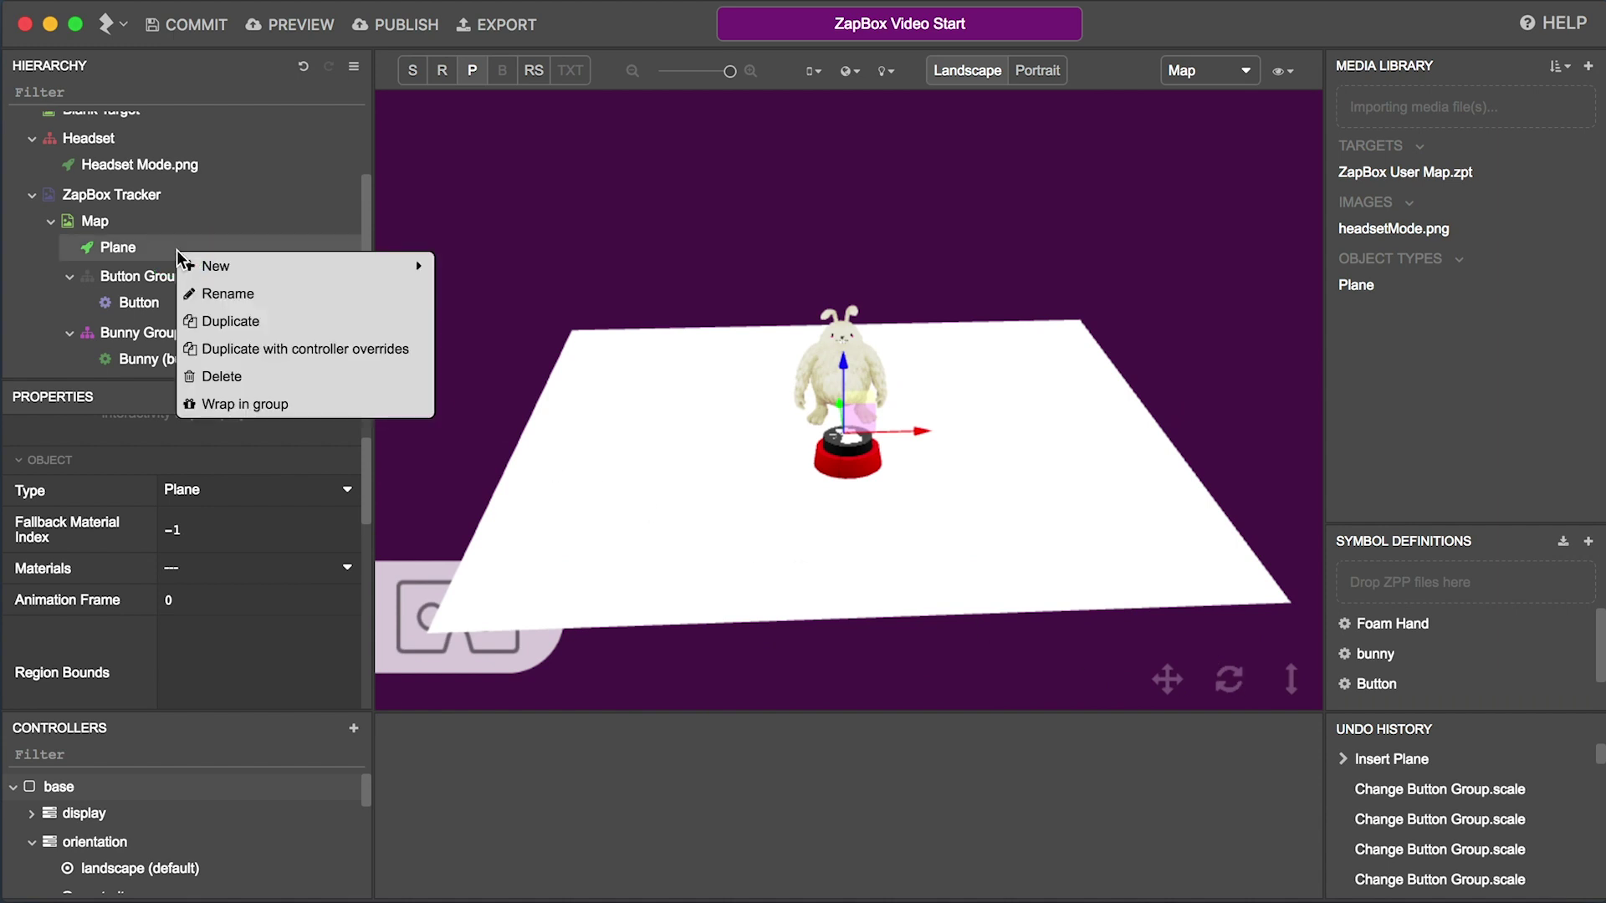
{"action": "left_click", "coordinate": [243, 376]}
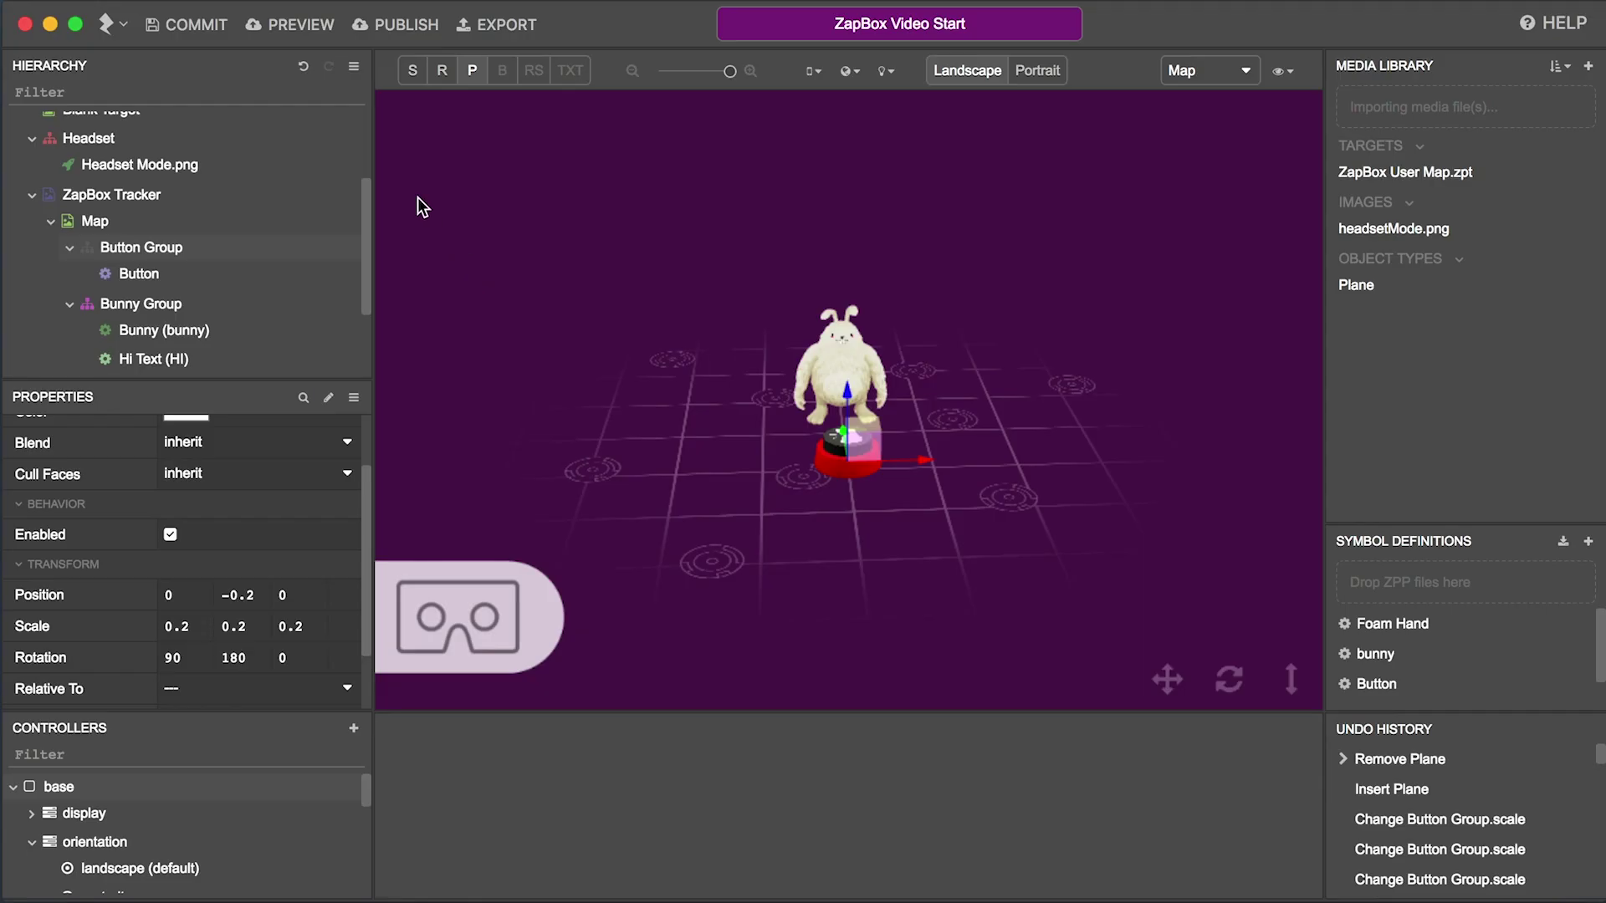
Step: Start a PREVIEW of the project on a device
{"action": "left_click", "coordinate": [290, 25]}
{"action": "scroll", "coordinate": [199, 273], "scroll_direction": "up", "scroll_amount": 3}
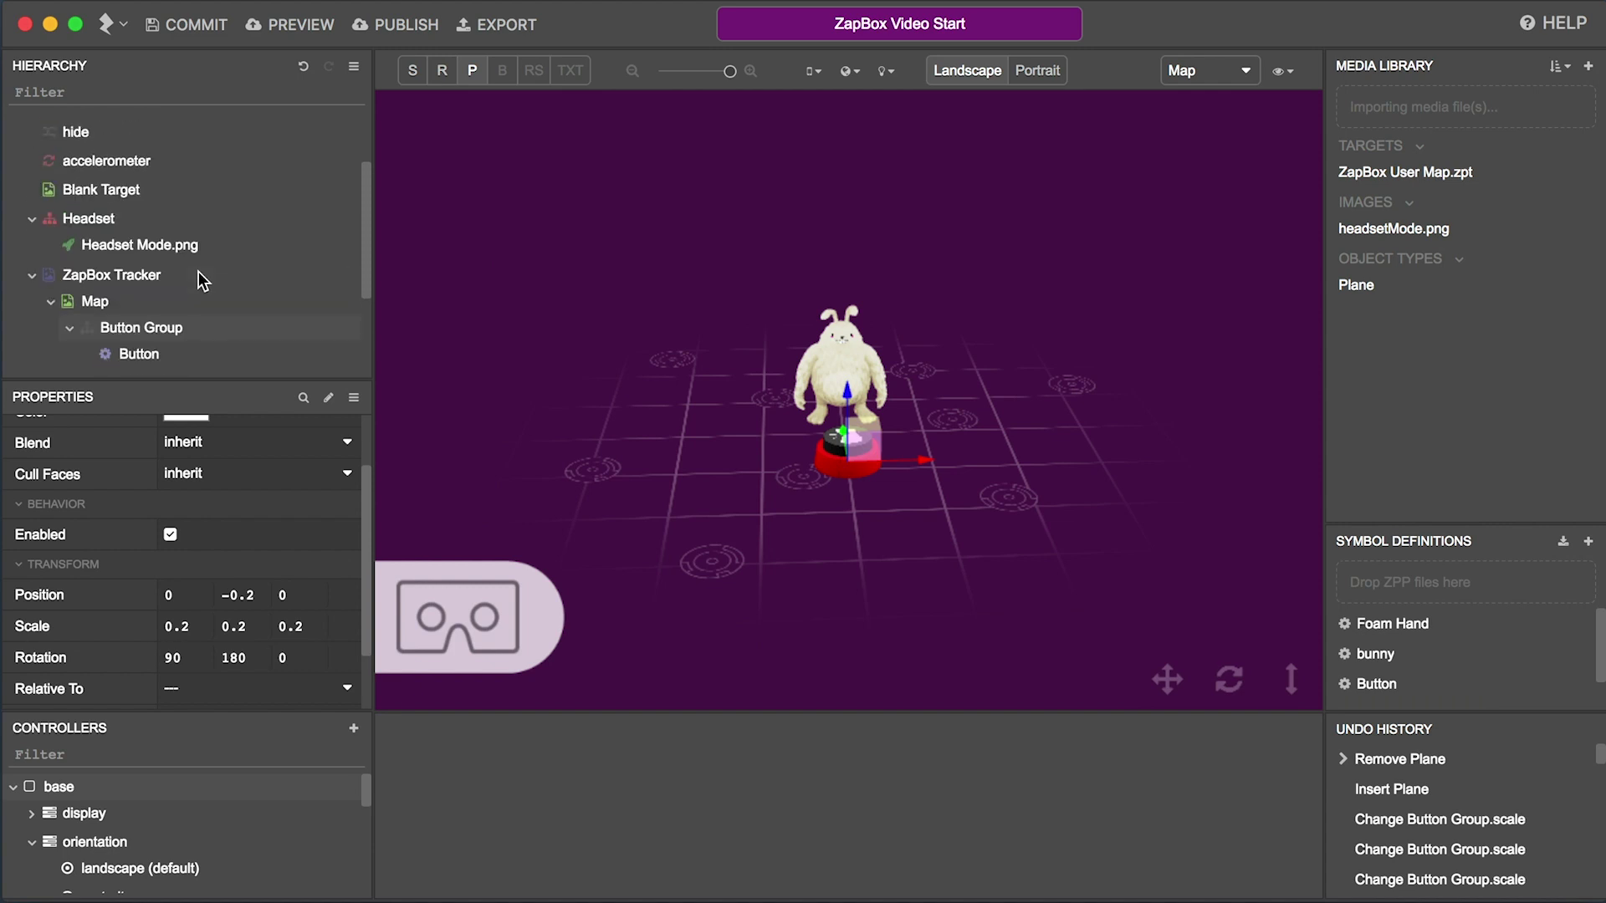
Step: Delete the Blank Target node from the Hierarchy
{"action": "right_click", "coordinate": [132, 191]}
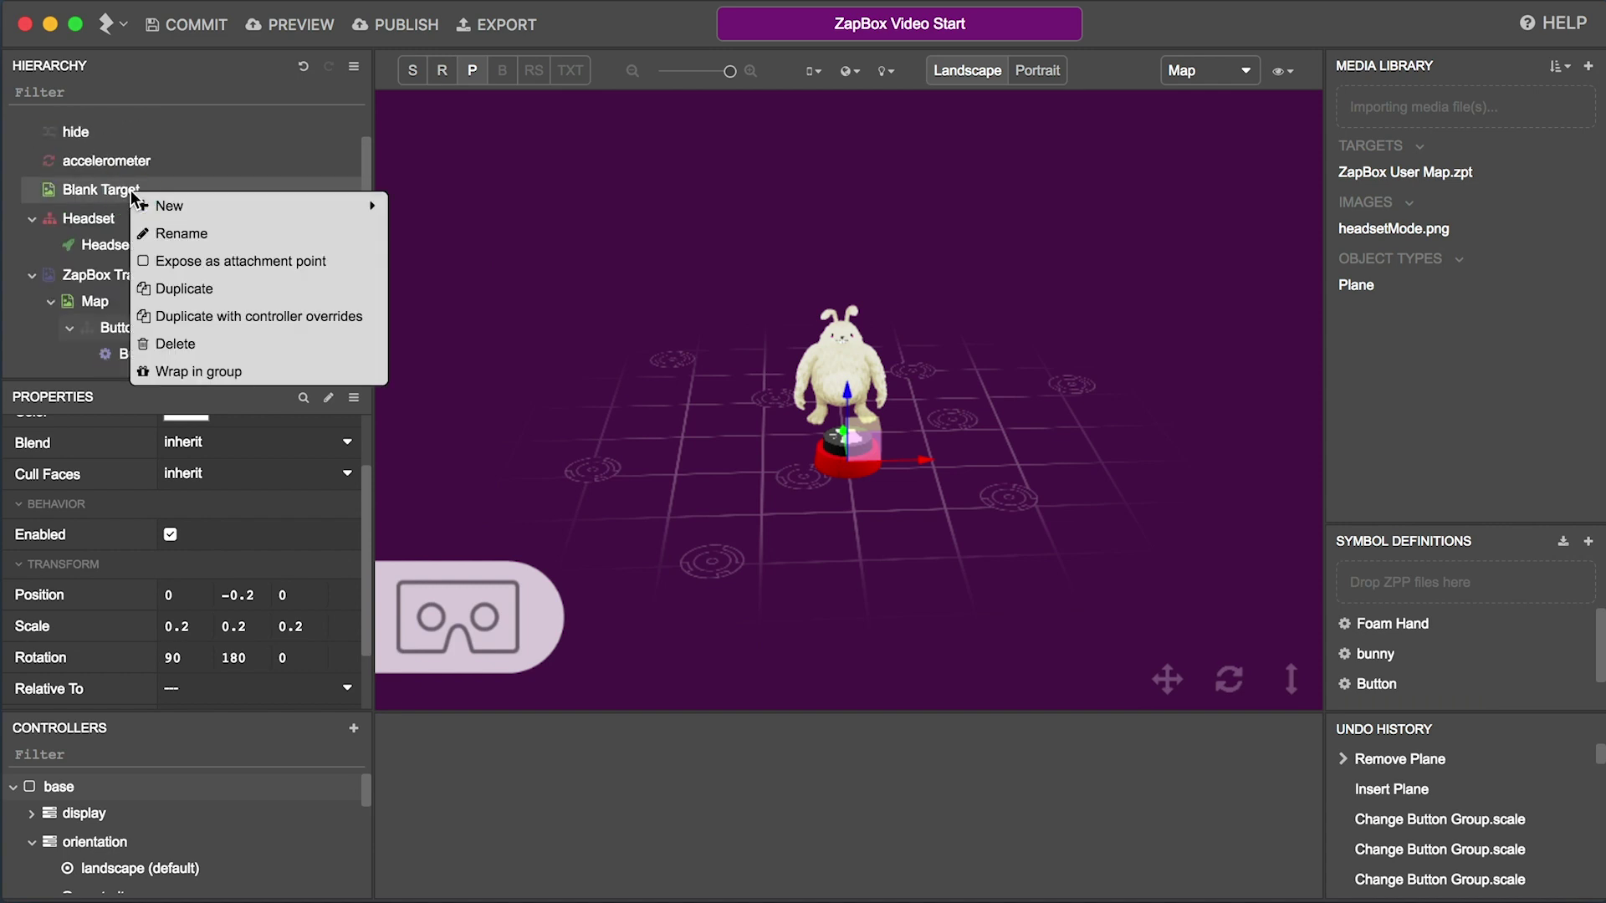
{"action": "left_click", "coordinate": [197, 342]}
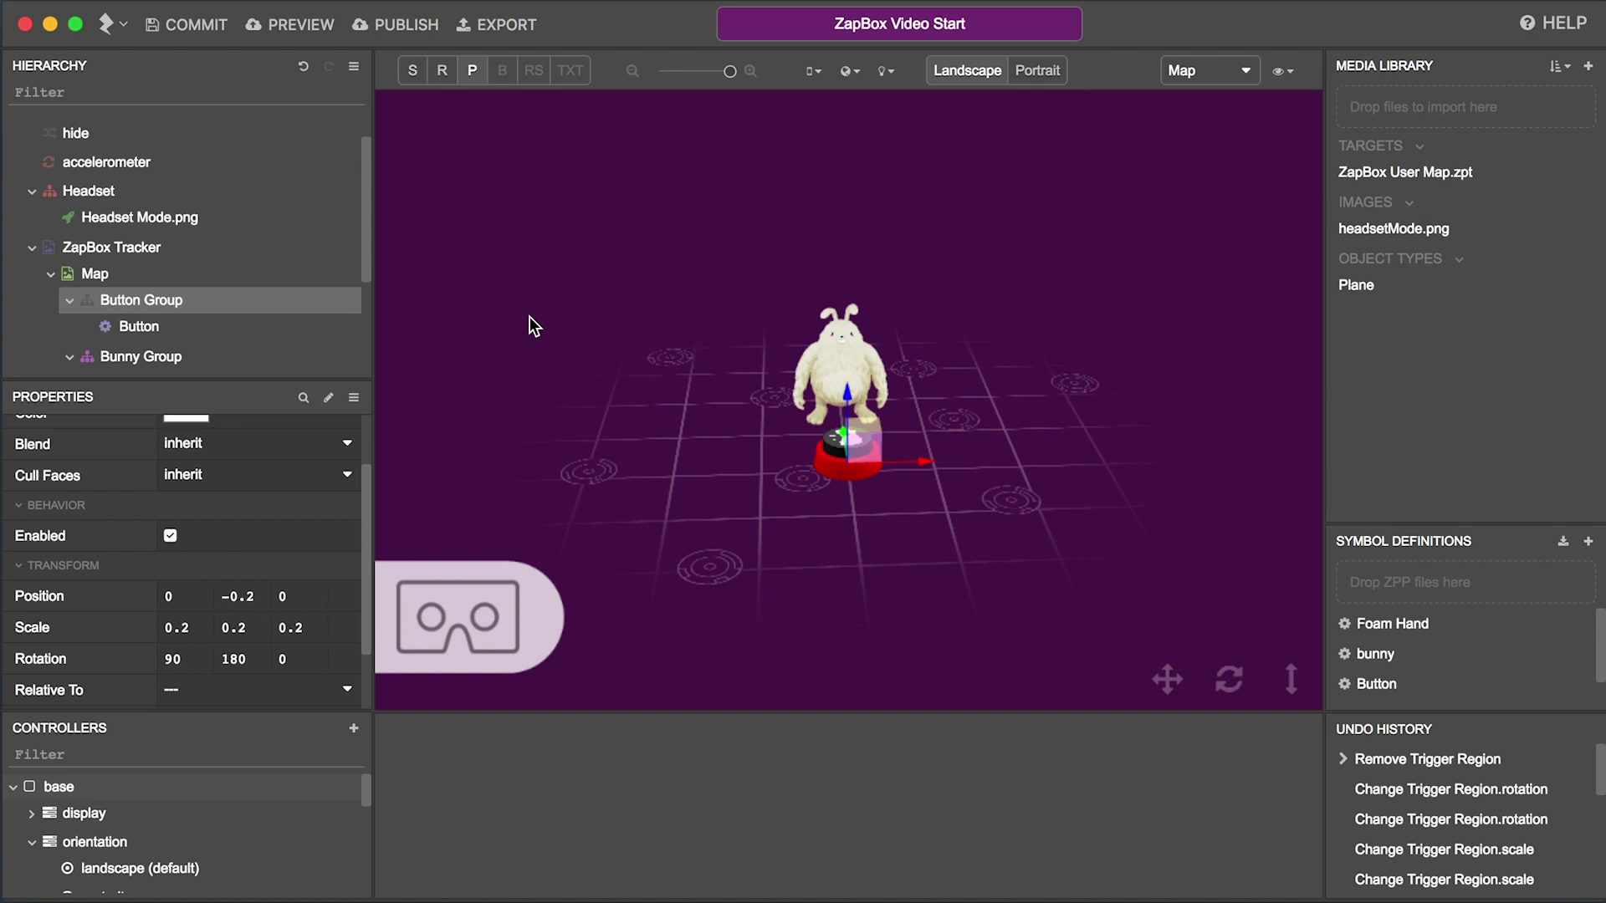
Step: Add a Trigger Region under Button Group and set its shape to cylinder
{"action": "right_click", "coordinate": [221, 301]}
{"action": "mouse_move", "coordinate": [339, 313]}
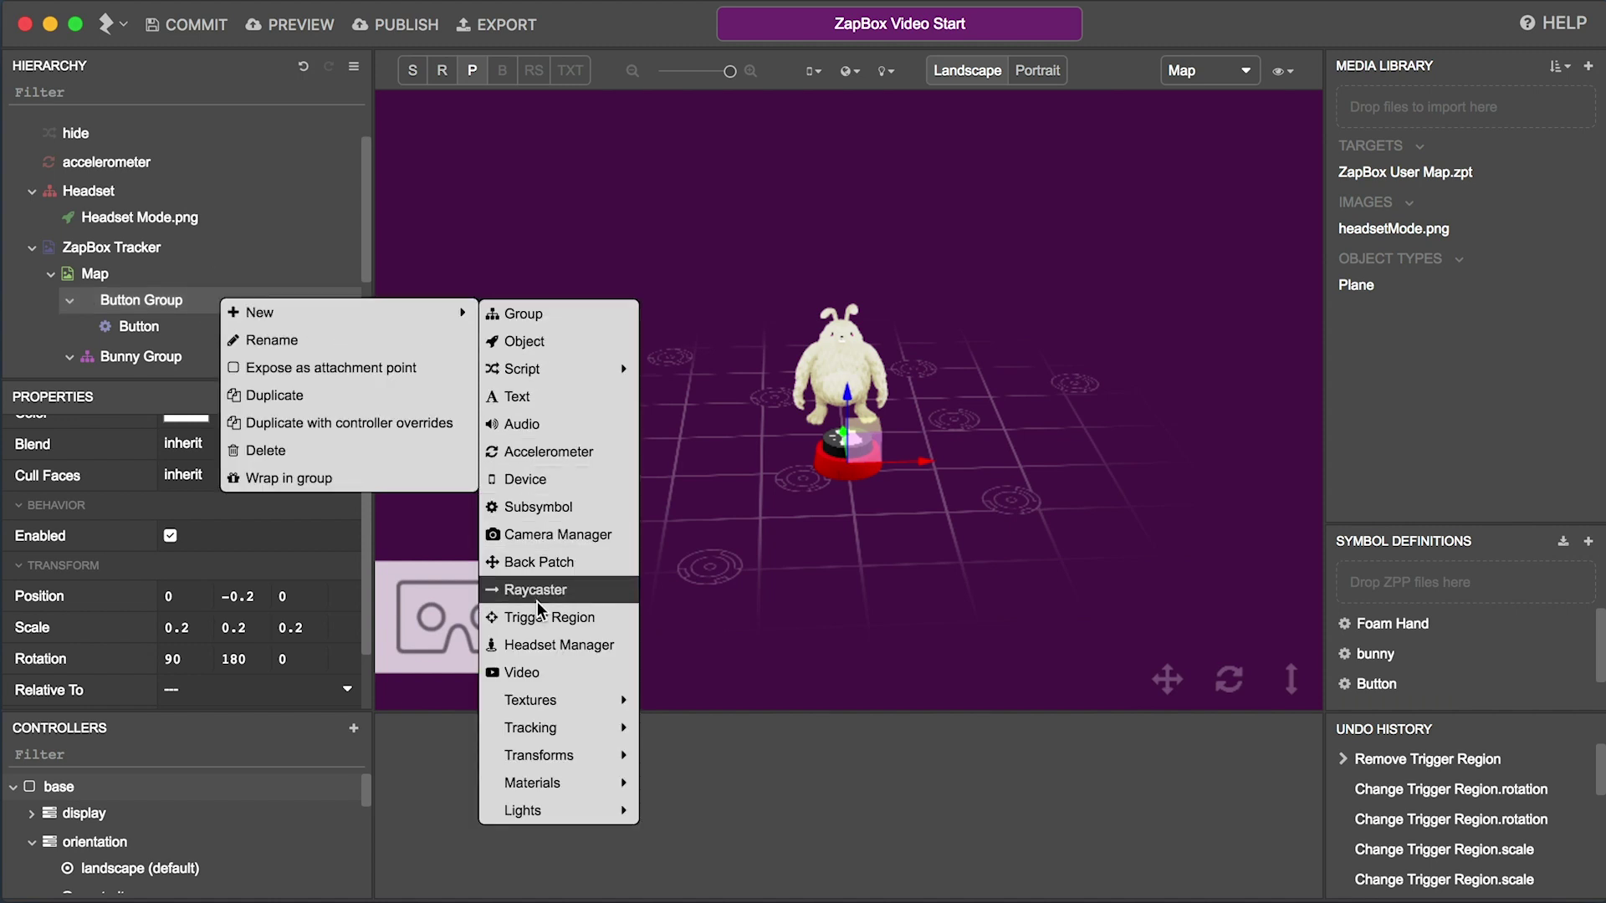
{"action": "left_click", "coordinate": [535, 613]}
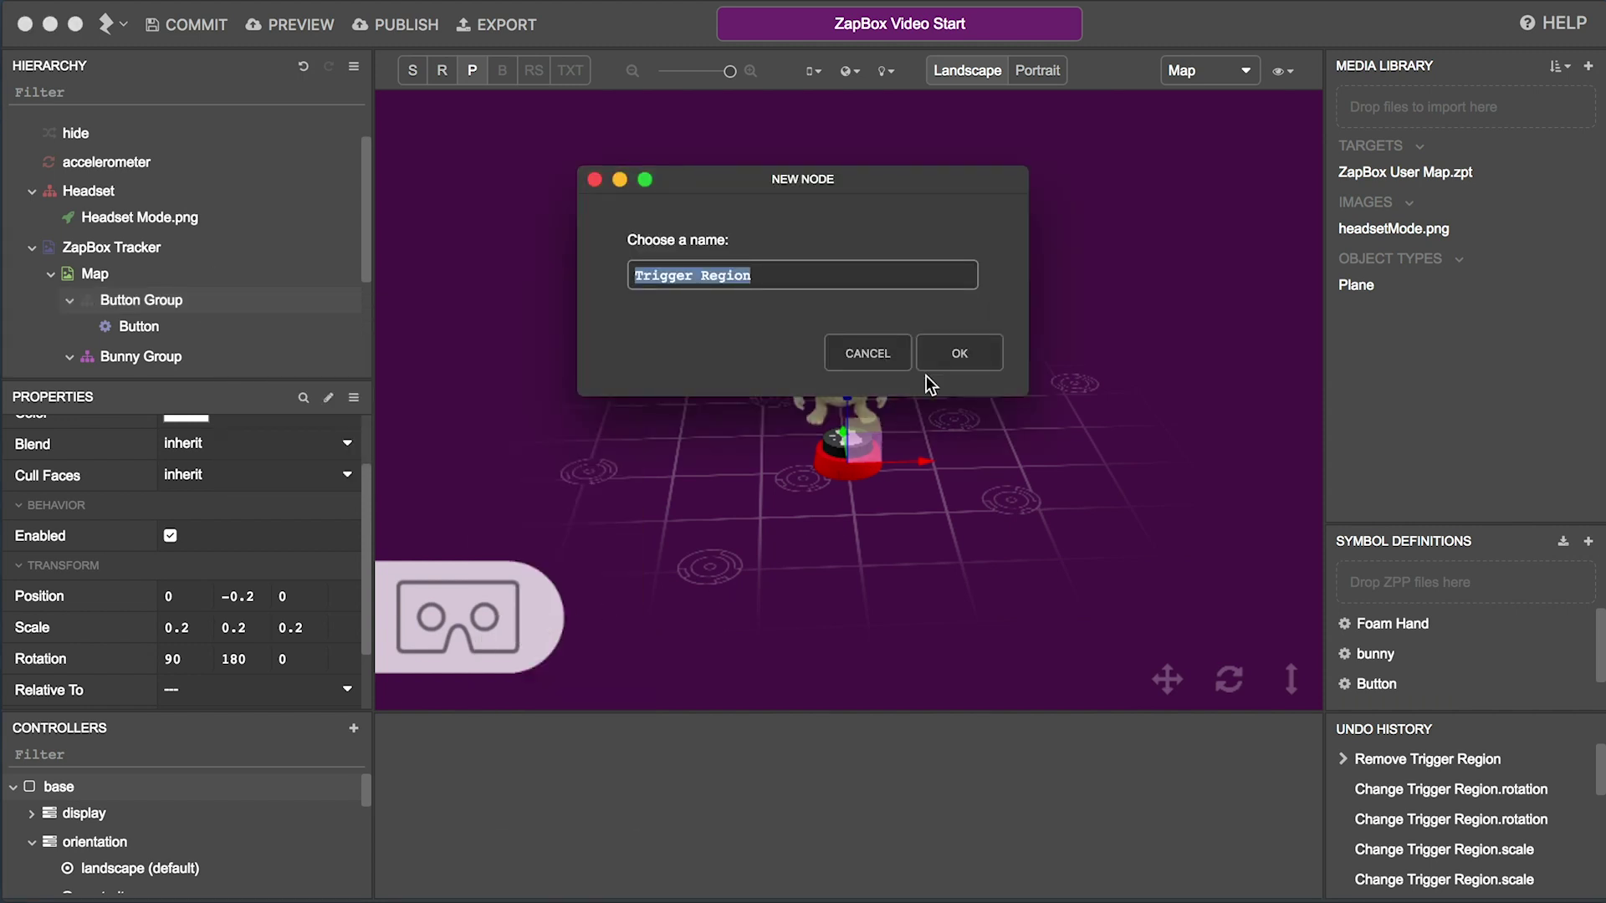
{"action": "left_click", "coordinate": [958, 353]}
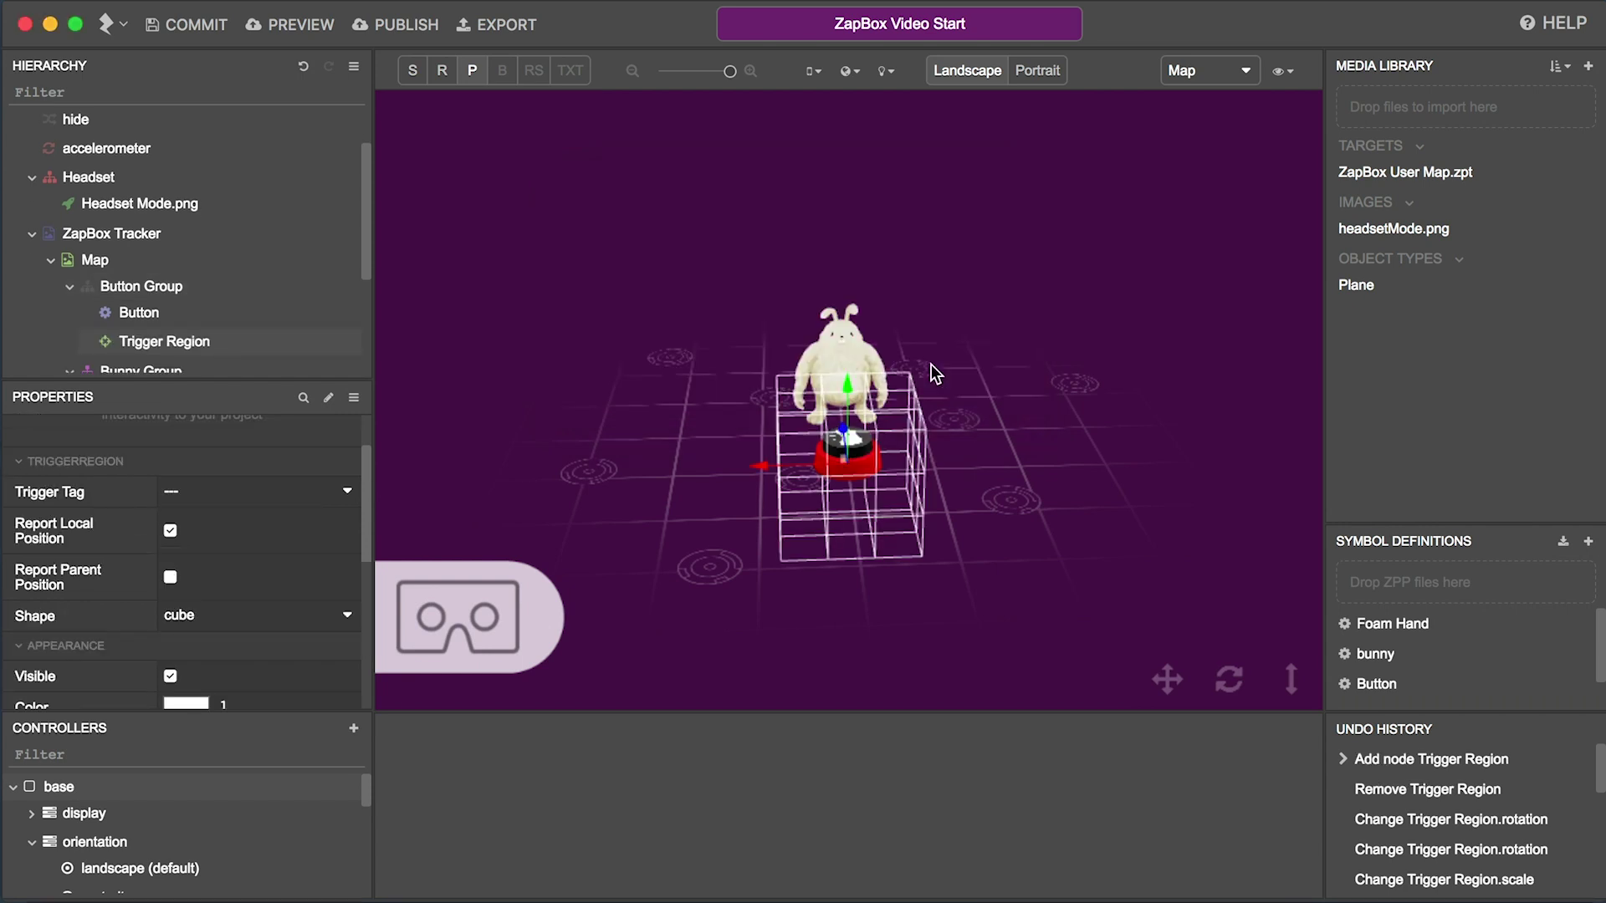
{"action": "left_click", "coordinate": [336, 619]}
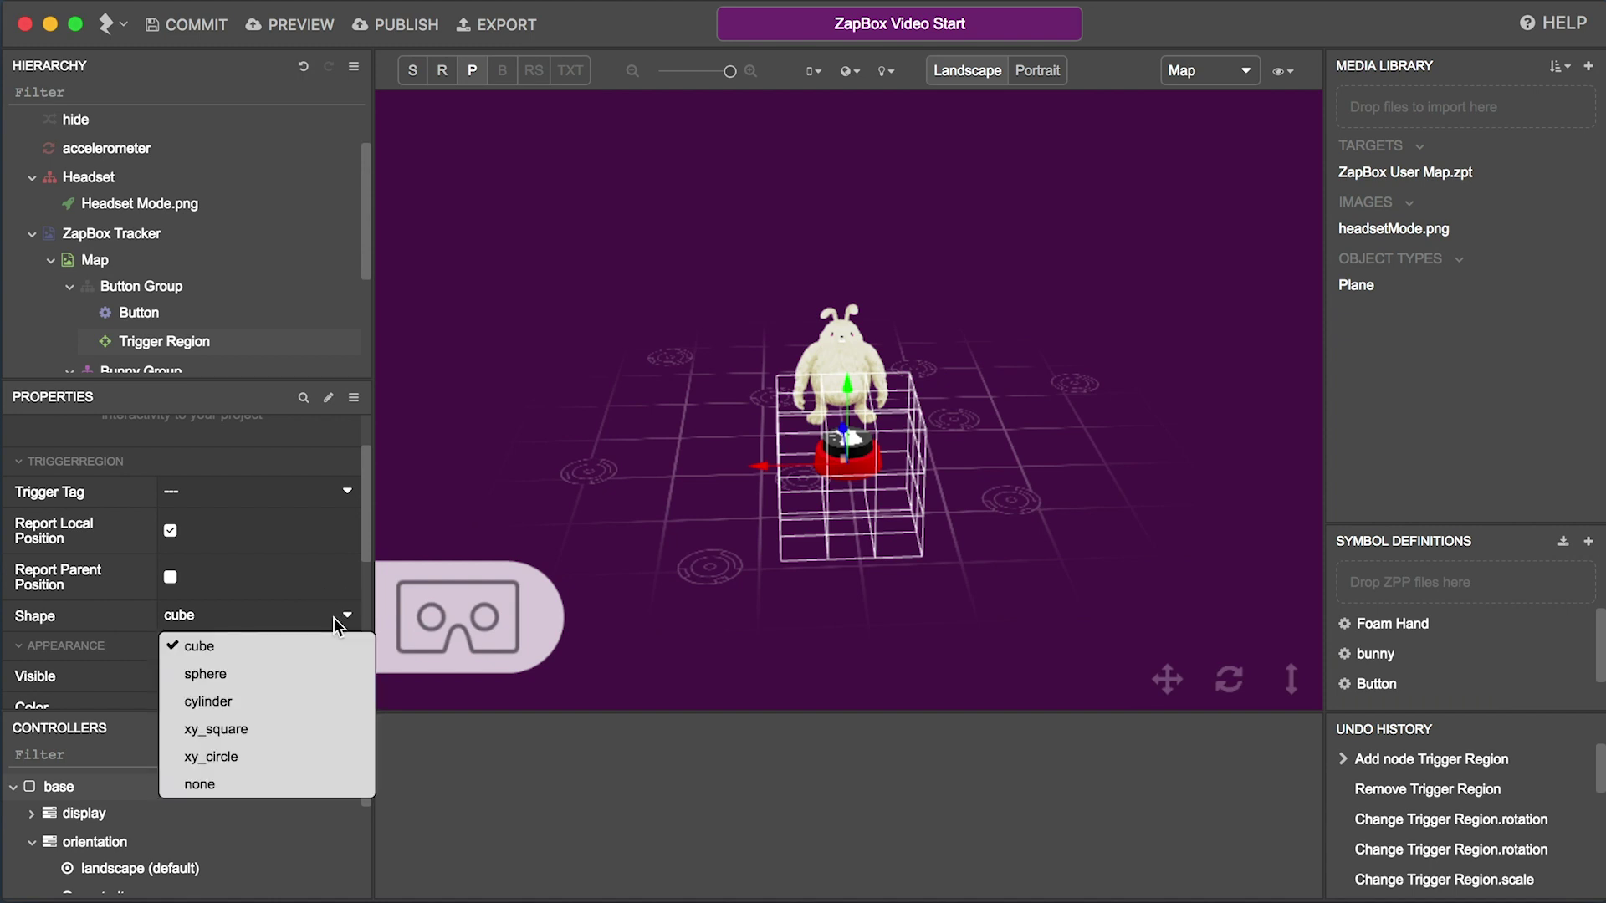
{"action": "left_click", "coordinate": [201, 702]}
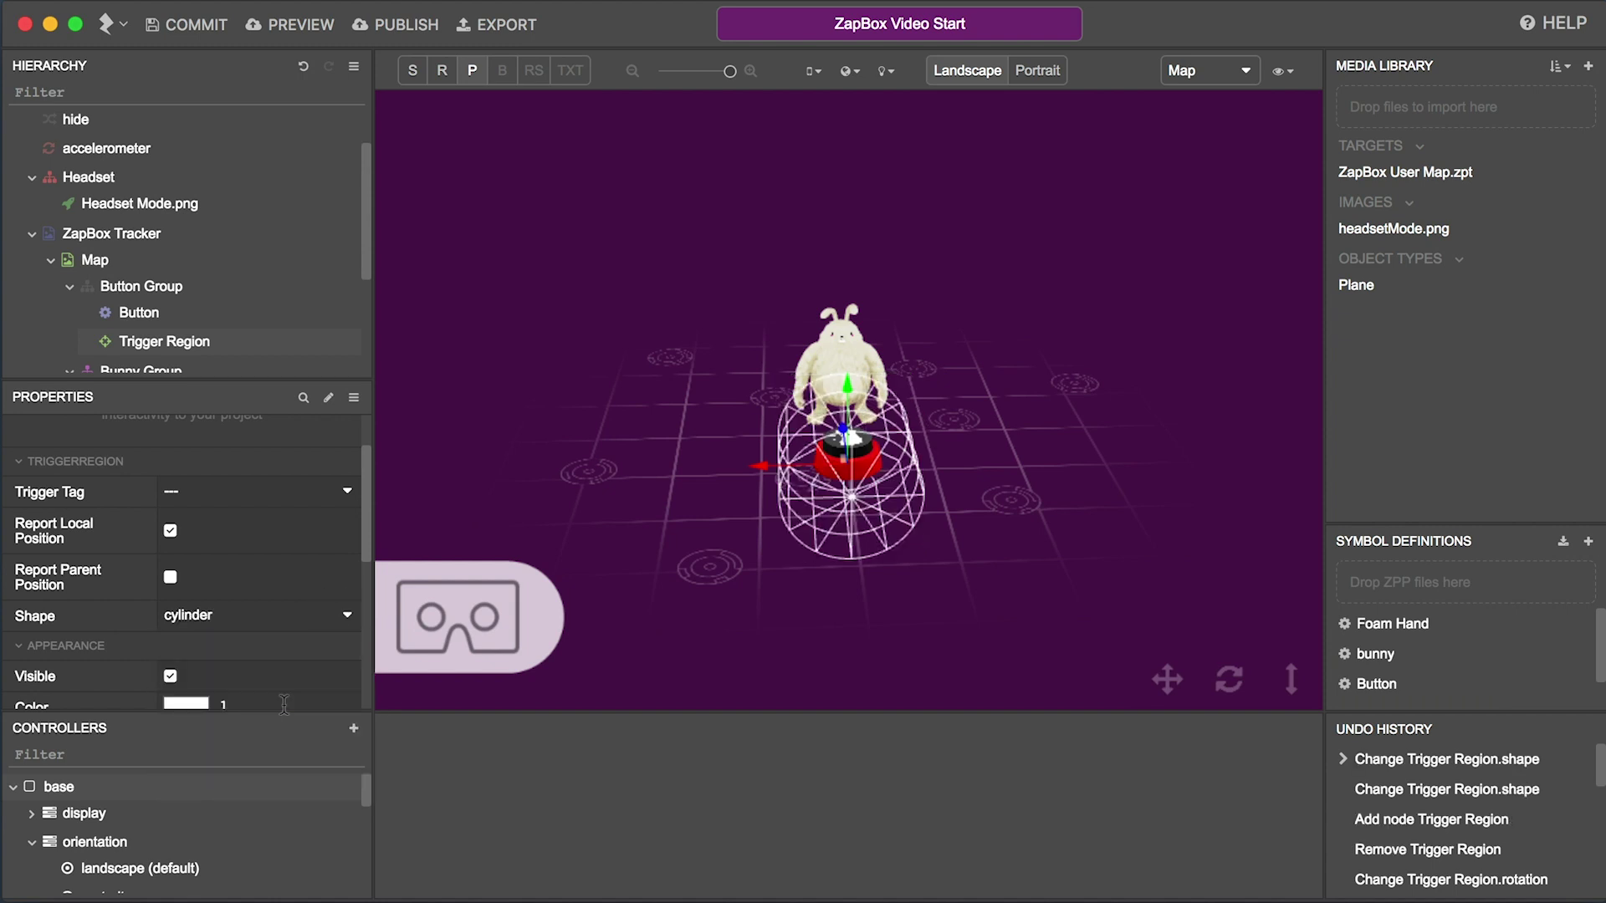
{"action": "scroll", "coordinate": [255, 583], "scroll_direction": "down", "scroll_amount": 5}
{"action": "scroll", "coordinate": [255, 577], "scroll_direction": "down", "scroll_amount": 3}
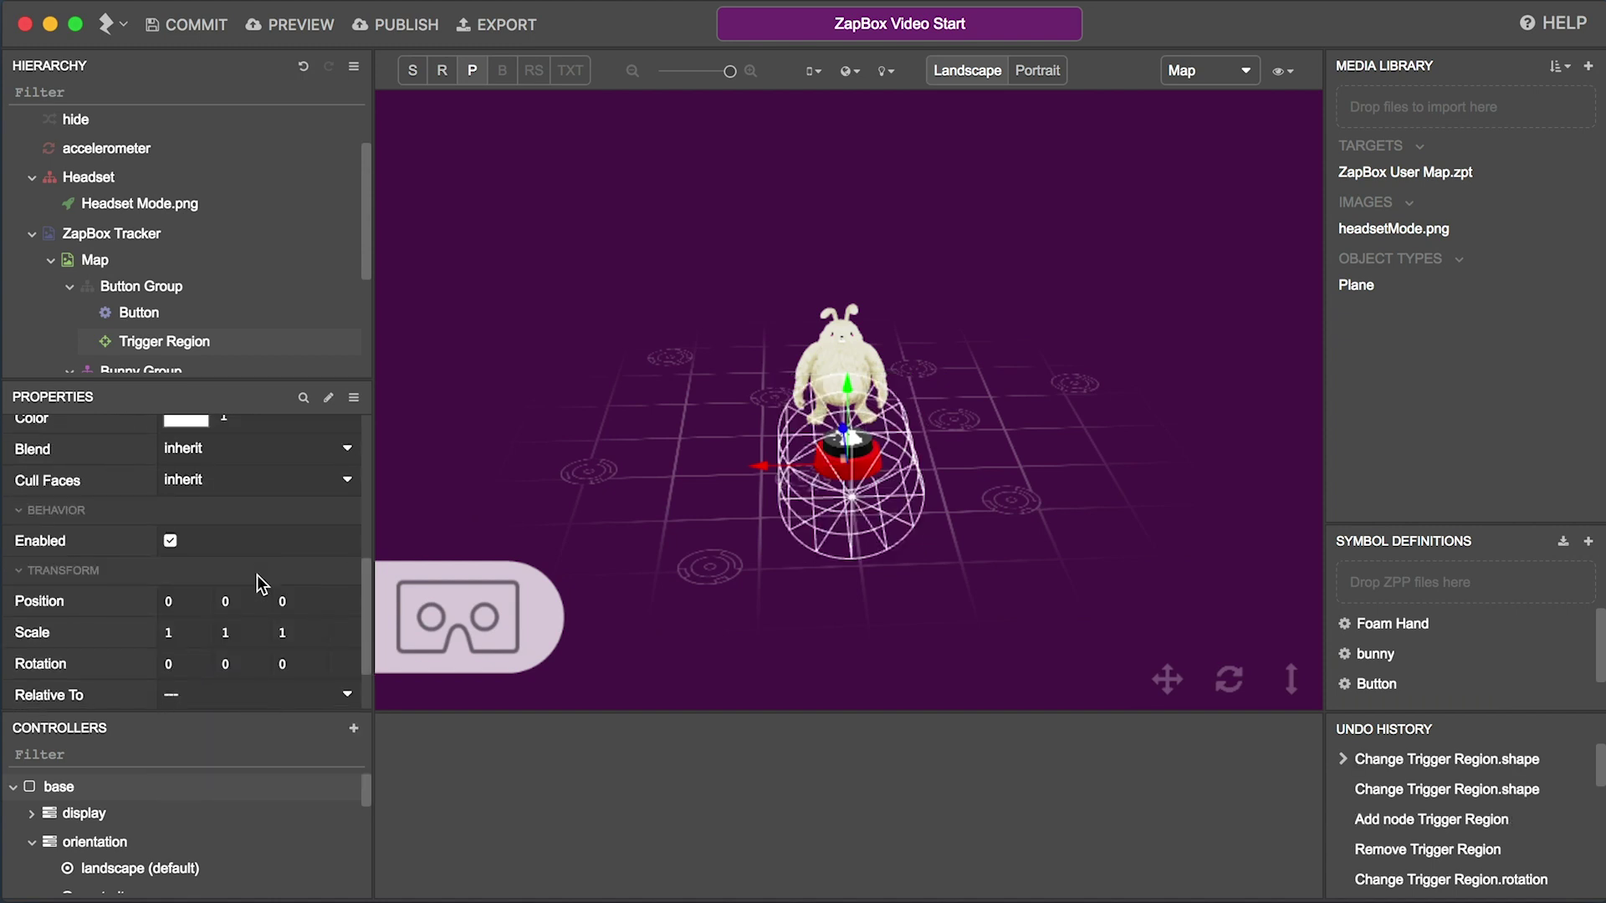
{"action": "scroll", "coordinate": [257, 575], "scroll_direction": "down", "scroll_amount": 1}
Step: Set the trigger region's position Y to 0.3, scale to 0.5, 0.5, 0.3, and rotation X to 90
{"action": "double_click", "coordinate": [226, 568]}
{"action": "type", "text": "0"}
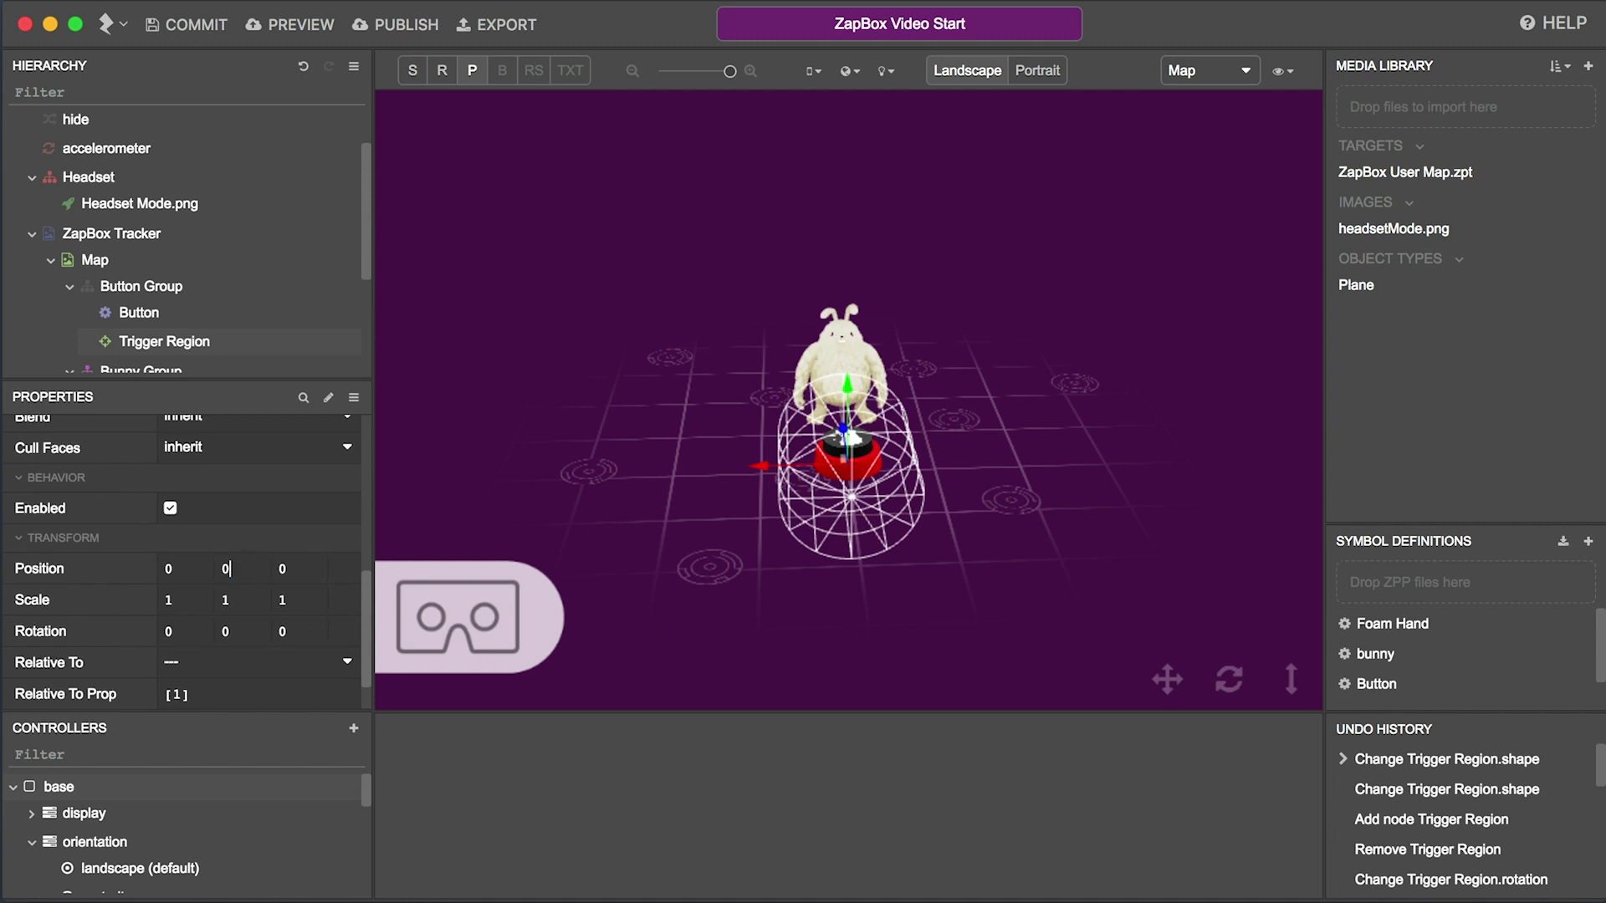
{"action": "type", "text": ".3"}
{"action": "left_click", "coordinate": [205, 599]}
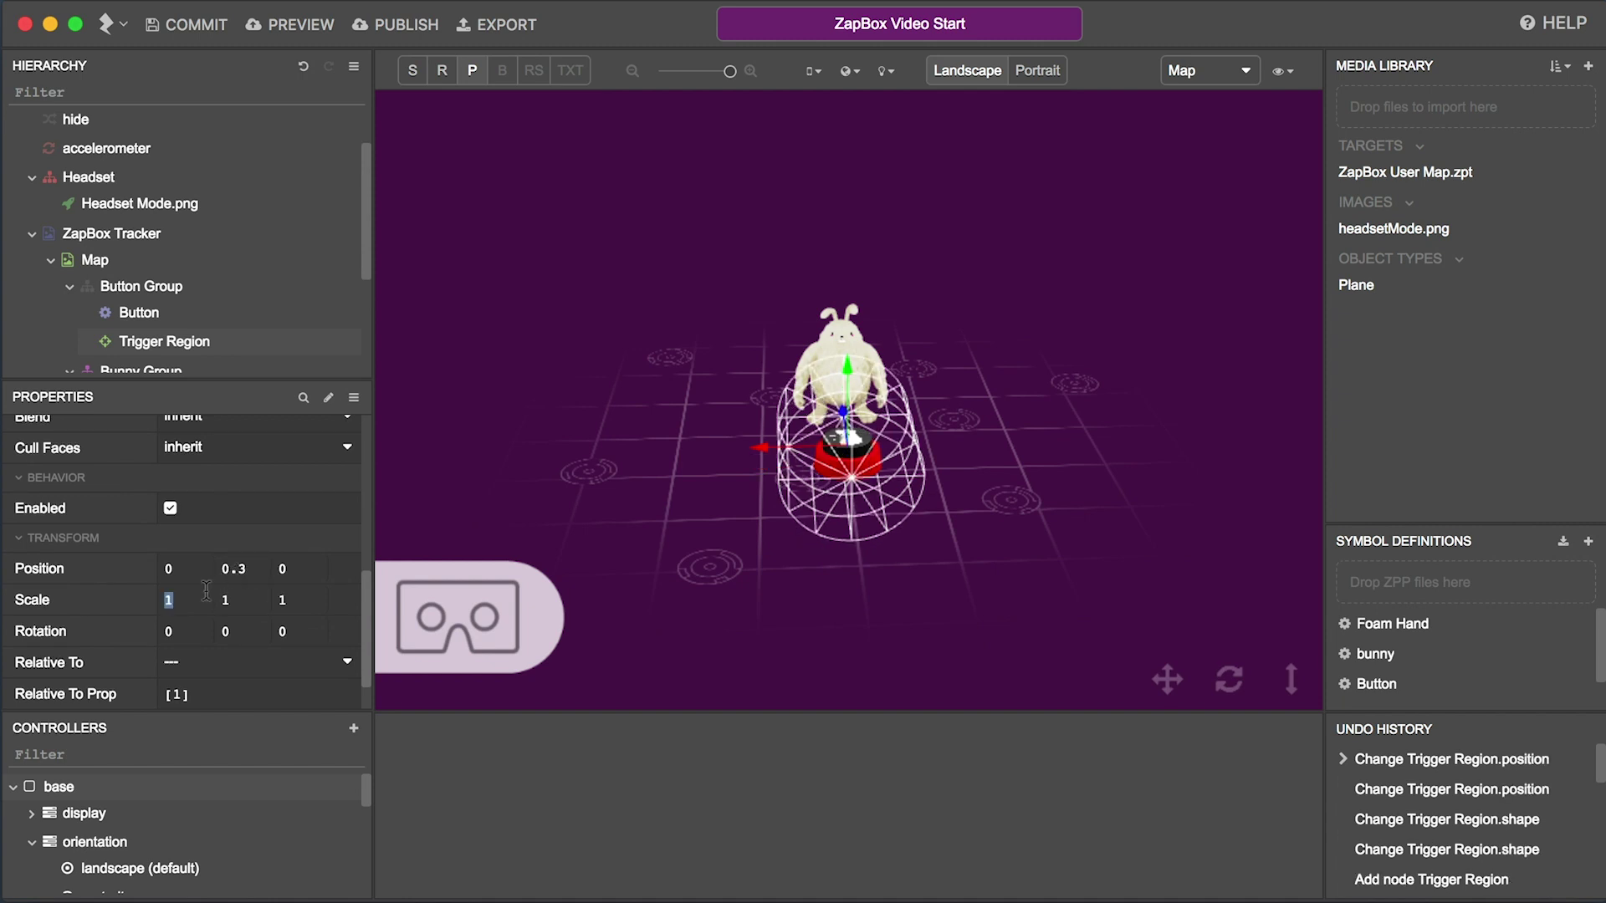
{"action": "type", "text": "0.5"}
{"action": "key", "text": "Tab"}
{"action": "type", "text": "0.5"}
{"action": "key", "text": "Tab"}
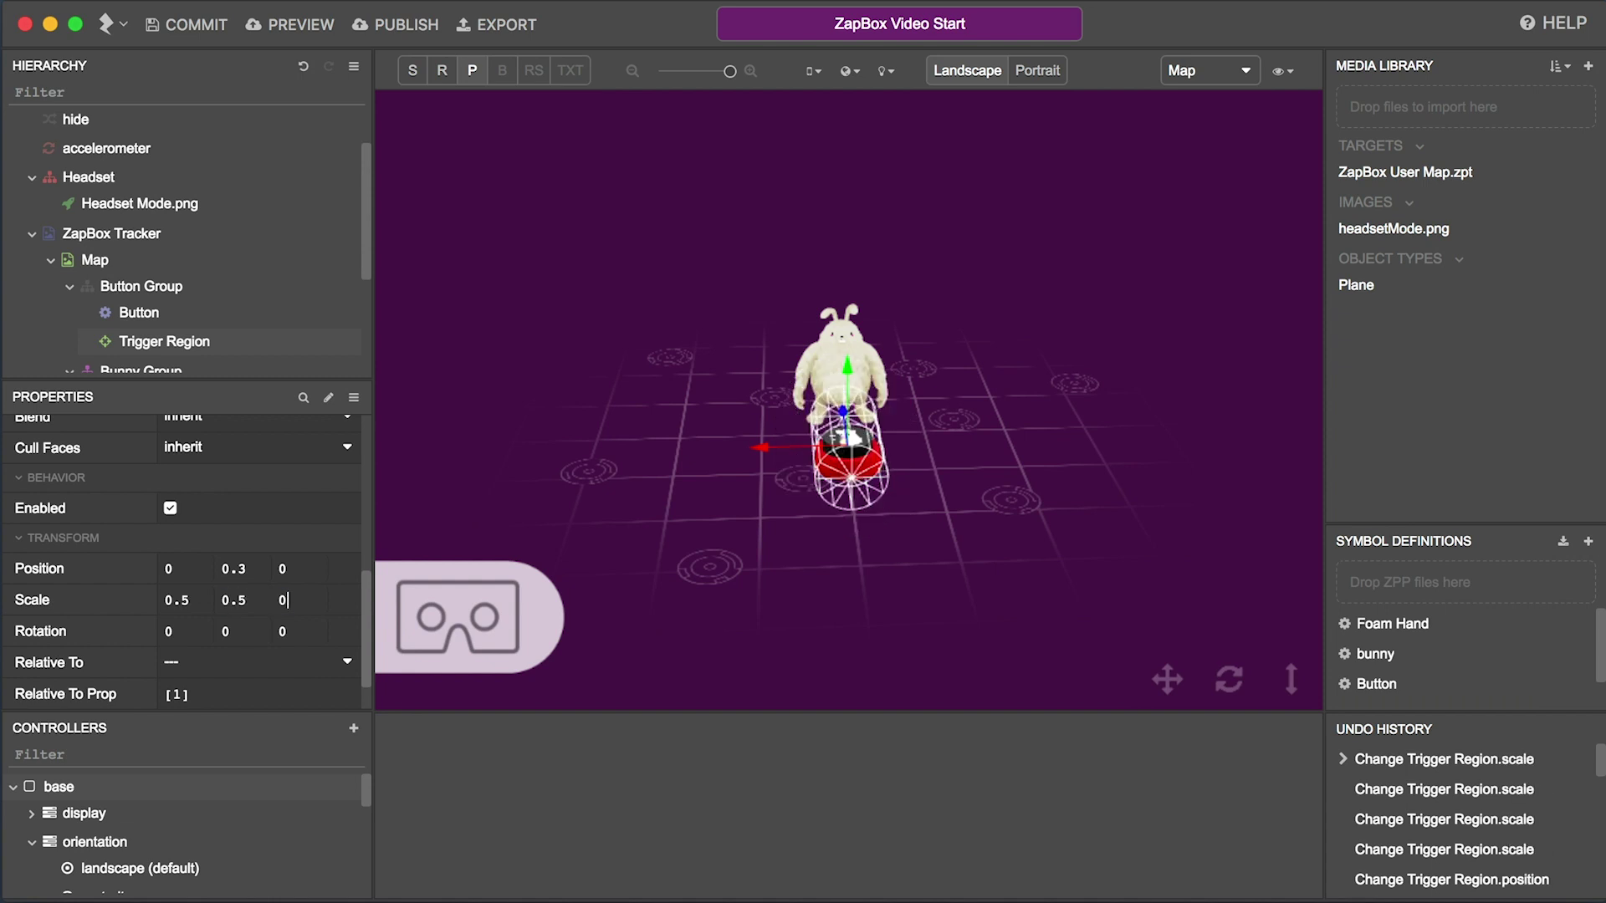
{"action": "type", "text": "0.3"}
{"action": "key", "text": "Tab"}
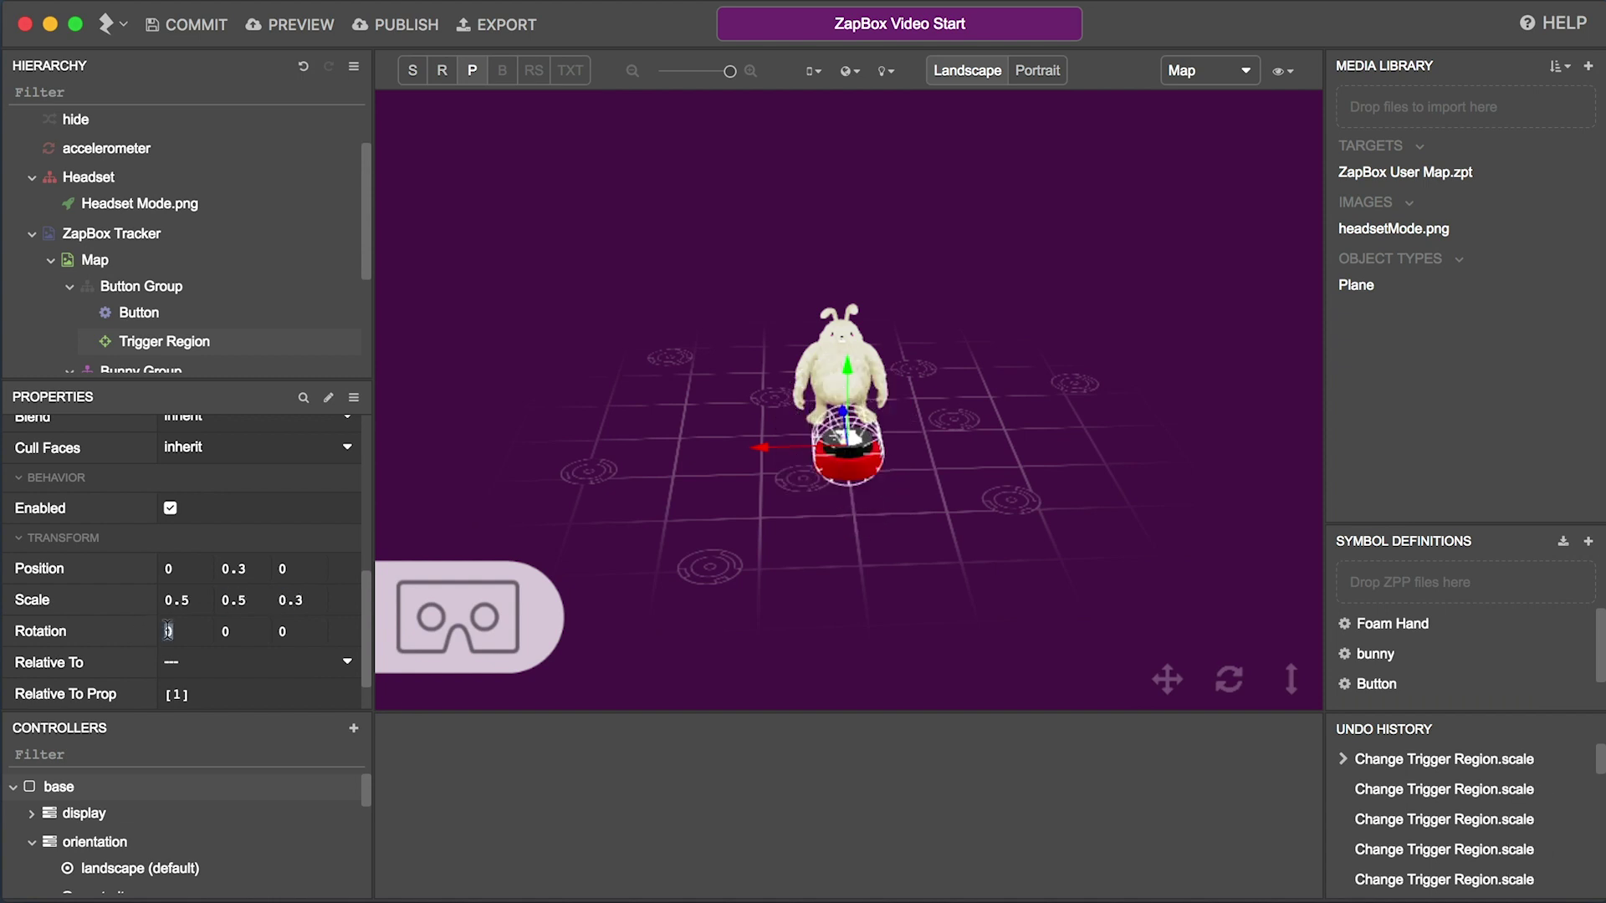
{"action": "type", "text": "90"}
{"action": "key", "text": "Tab"}
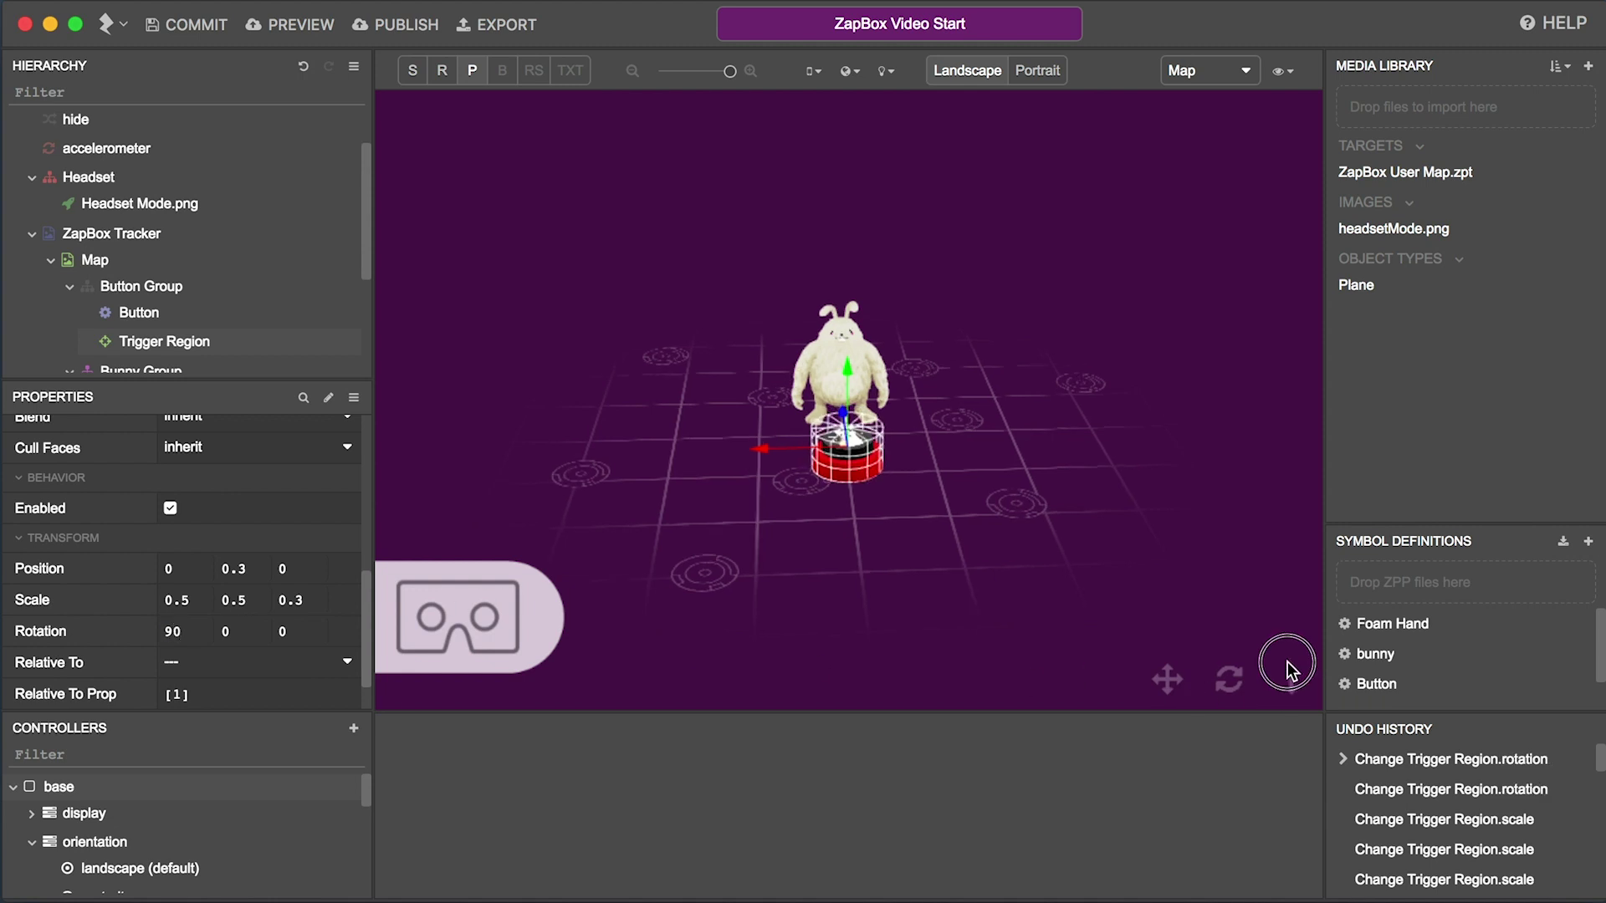
{"action": "left_click_drag", "start_coordinate": [1291, 687], "coordinate": [1273, 527]}
{"action": "left_click_drag", "start_coordinate": [1230, 679], "coordinate": [1166, 679]}
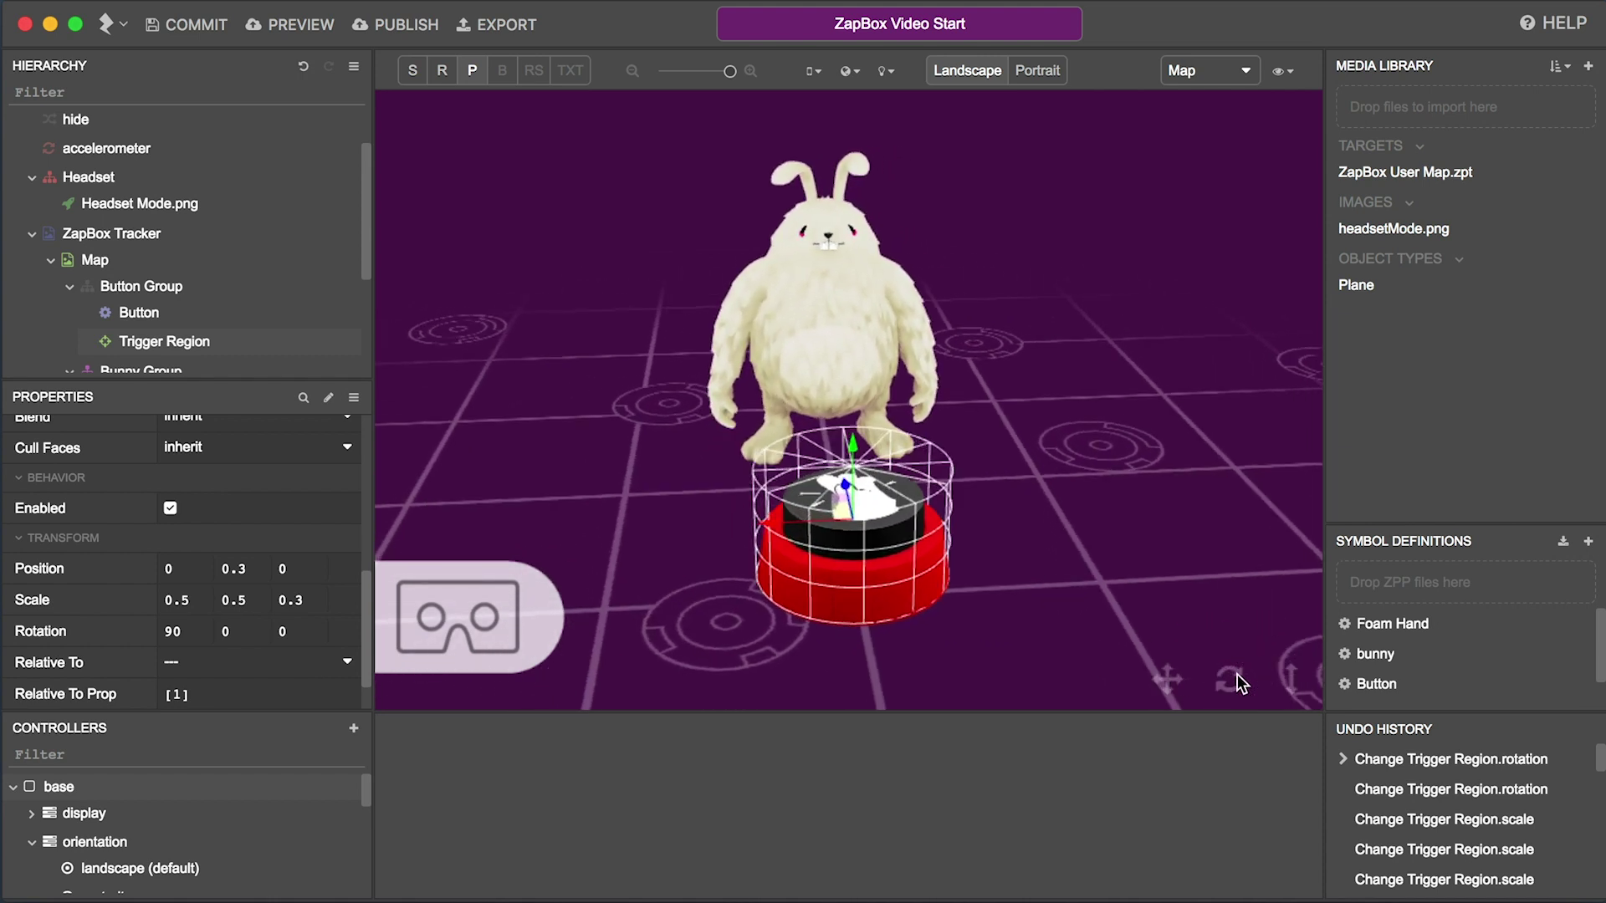
{"action": "scroll", "coordinate": [243, 572], "scroll_direction": "up", "scroll_amount": 3}
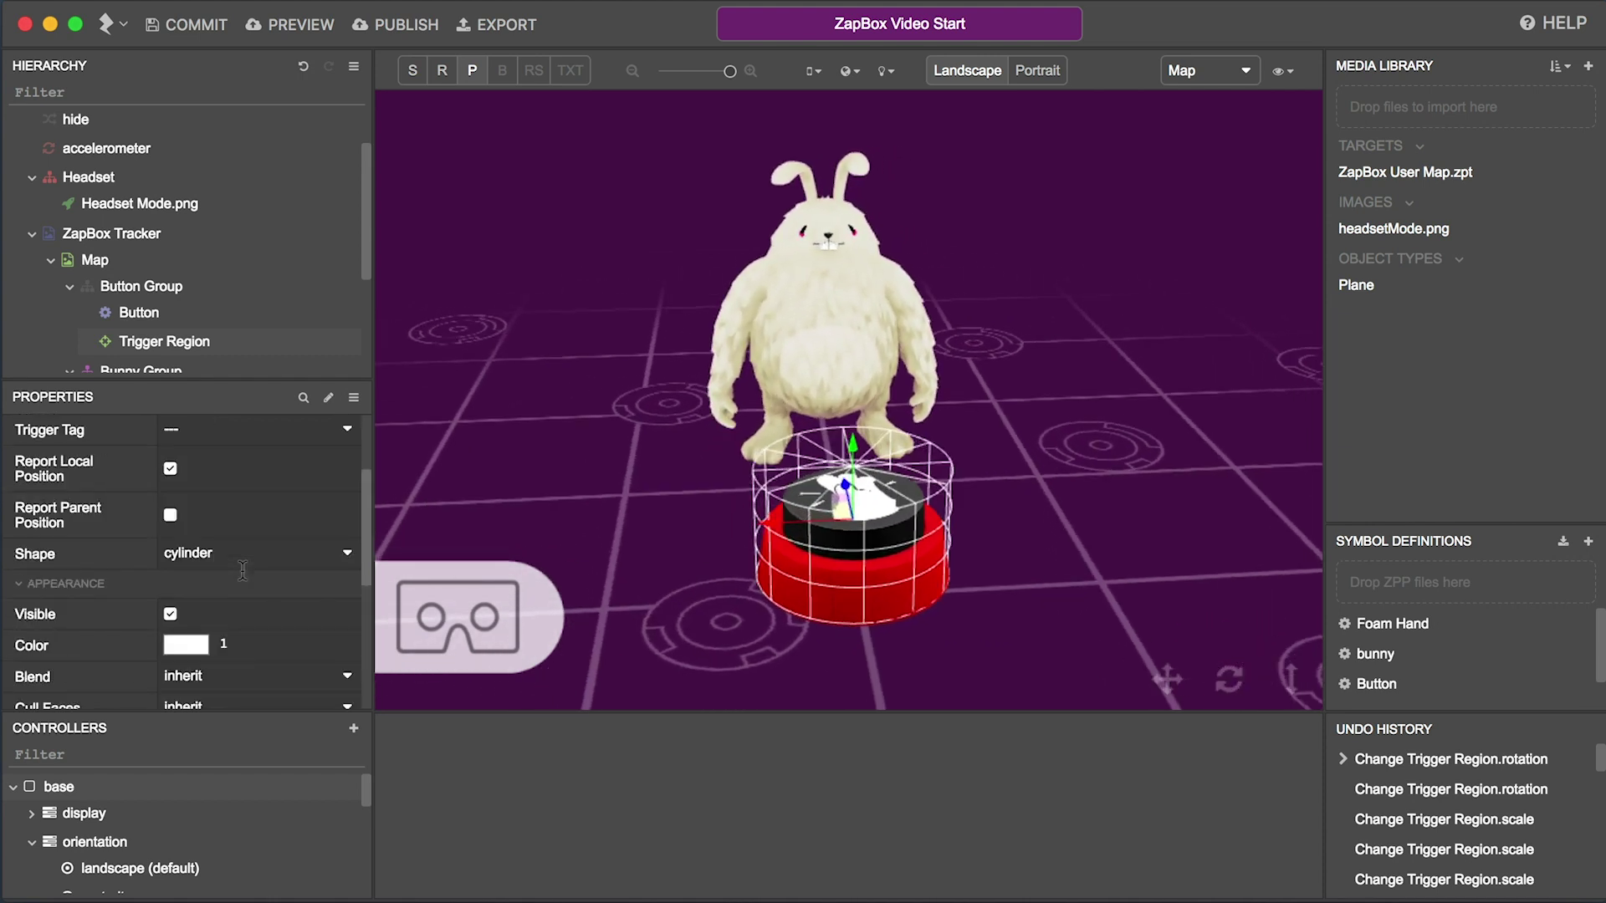
Step: Create a new trigger tag named 'button' for the Trigger Region
{"action": "left_click", "coordinate": [348, 430]}
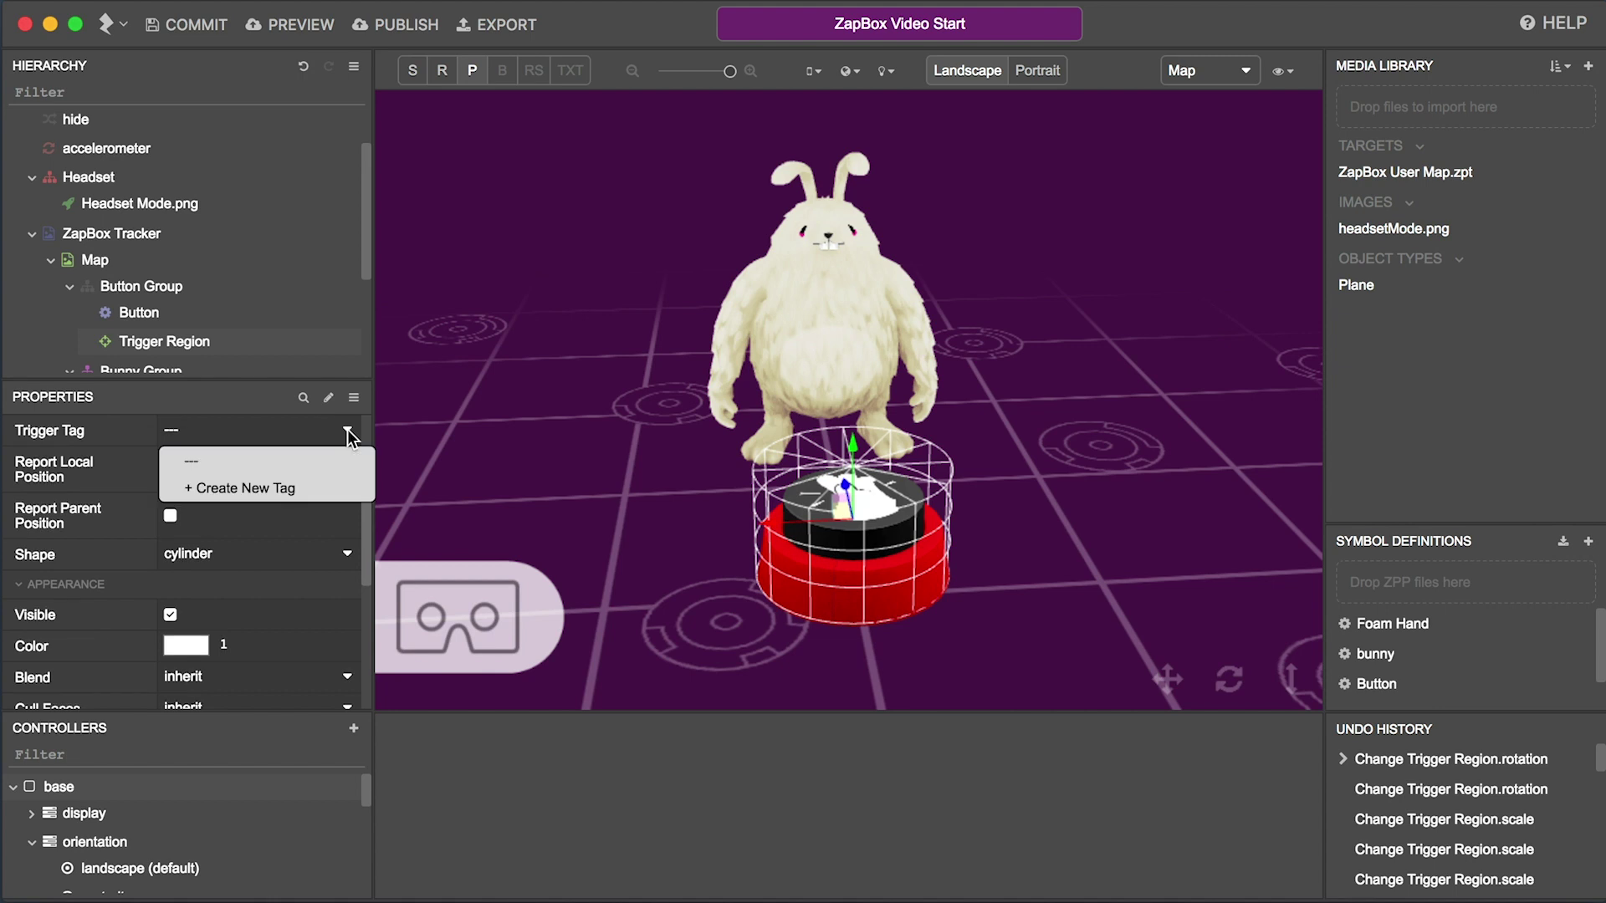
{"action": "left_click", "coordinate": [306, 487]}
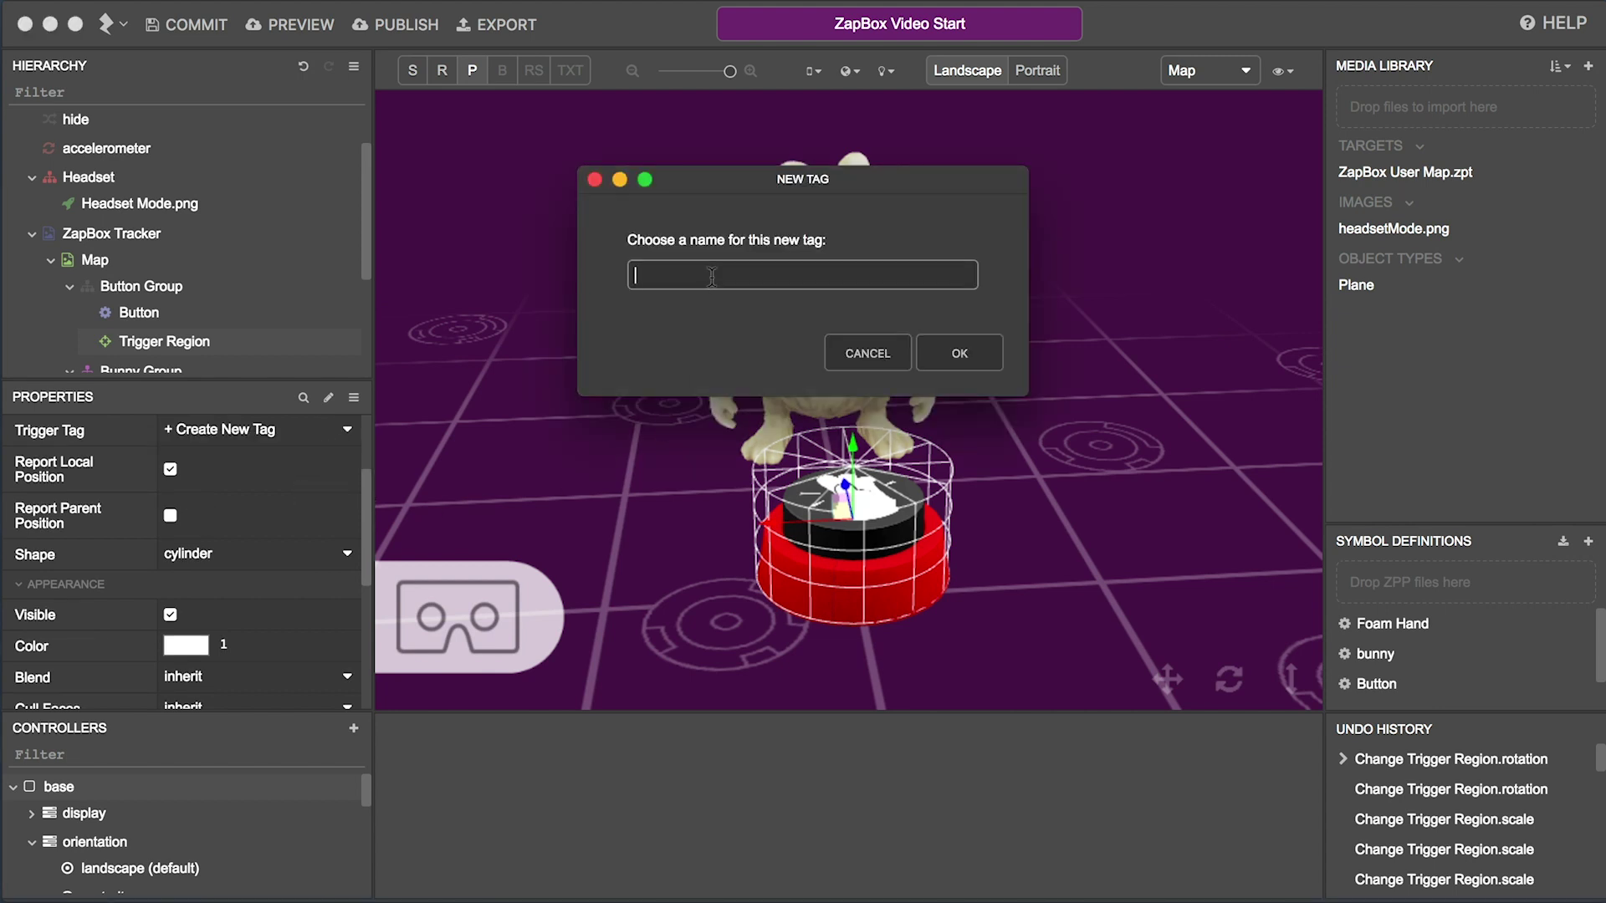
{"action": "type", "text": "button"}
{"action": "left_click", "coordinate": [958, 353]}
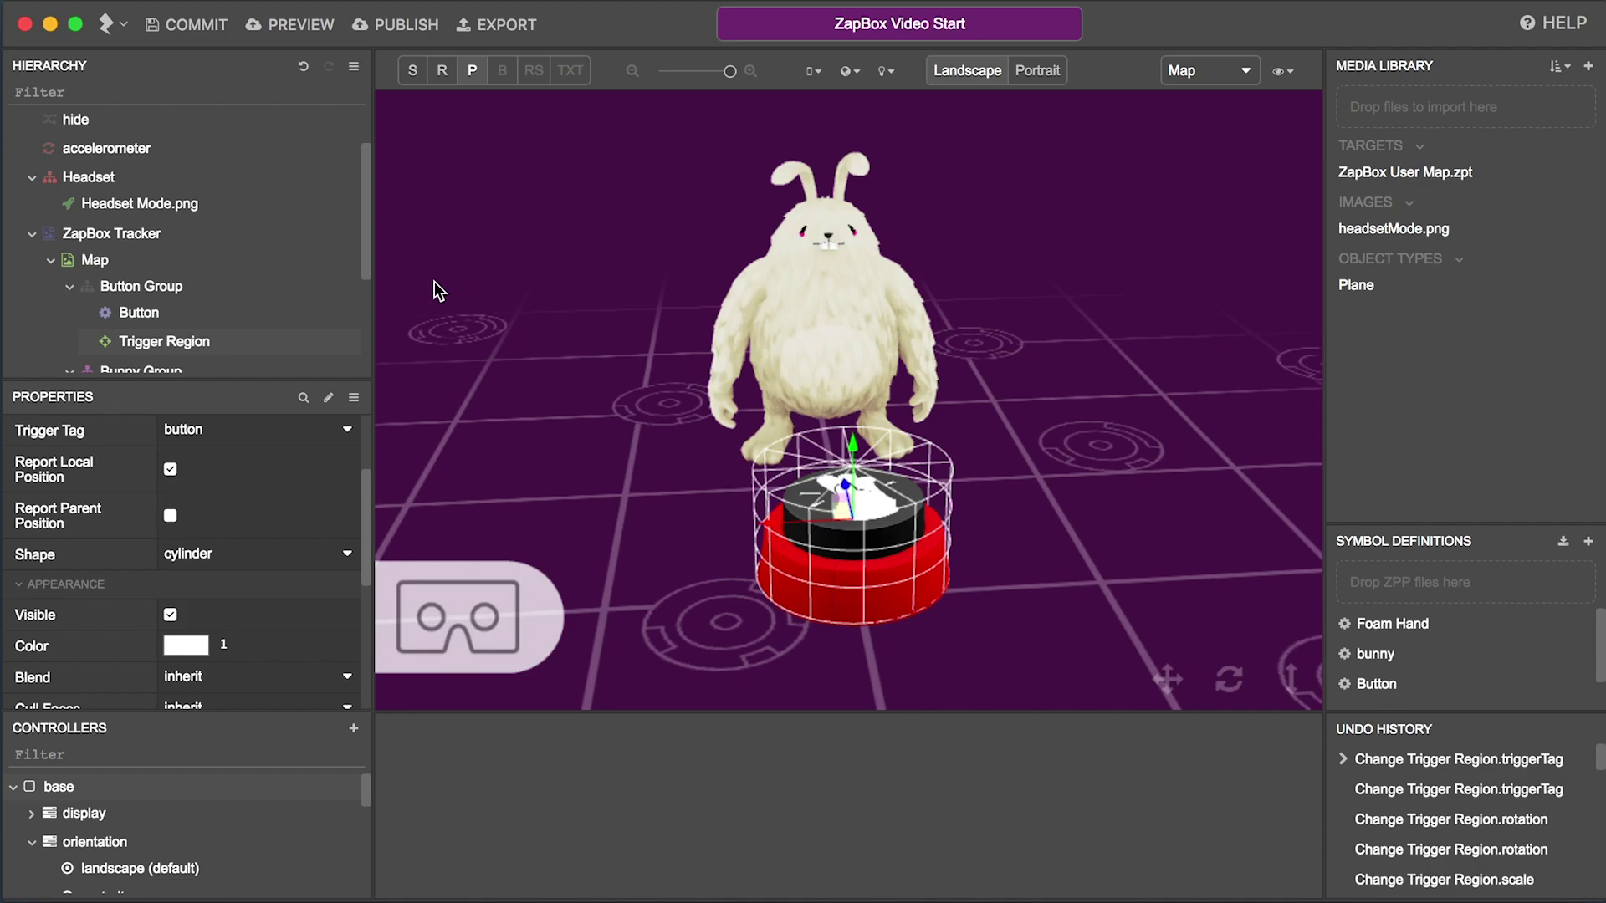
{"action": "scroll", "coordinate": [300, 261], "scroll_direction": "down", "scroll_amount": 3}
{"action": "scroll", "coordinate": [298, 264], "scroll_direction": "down", "scroll_amount": 2}
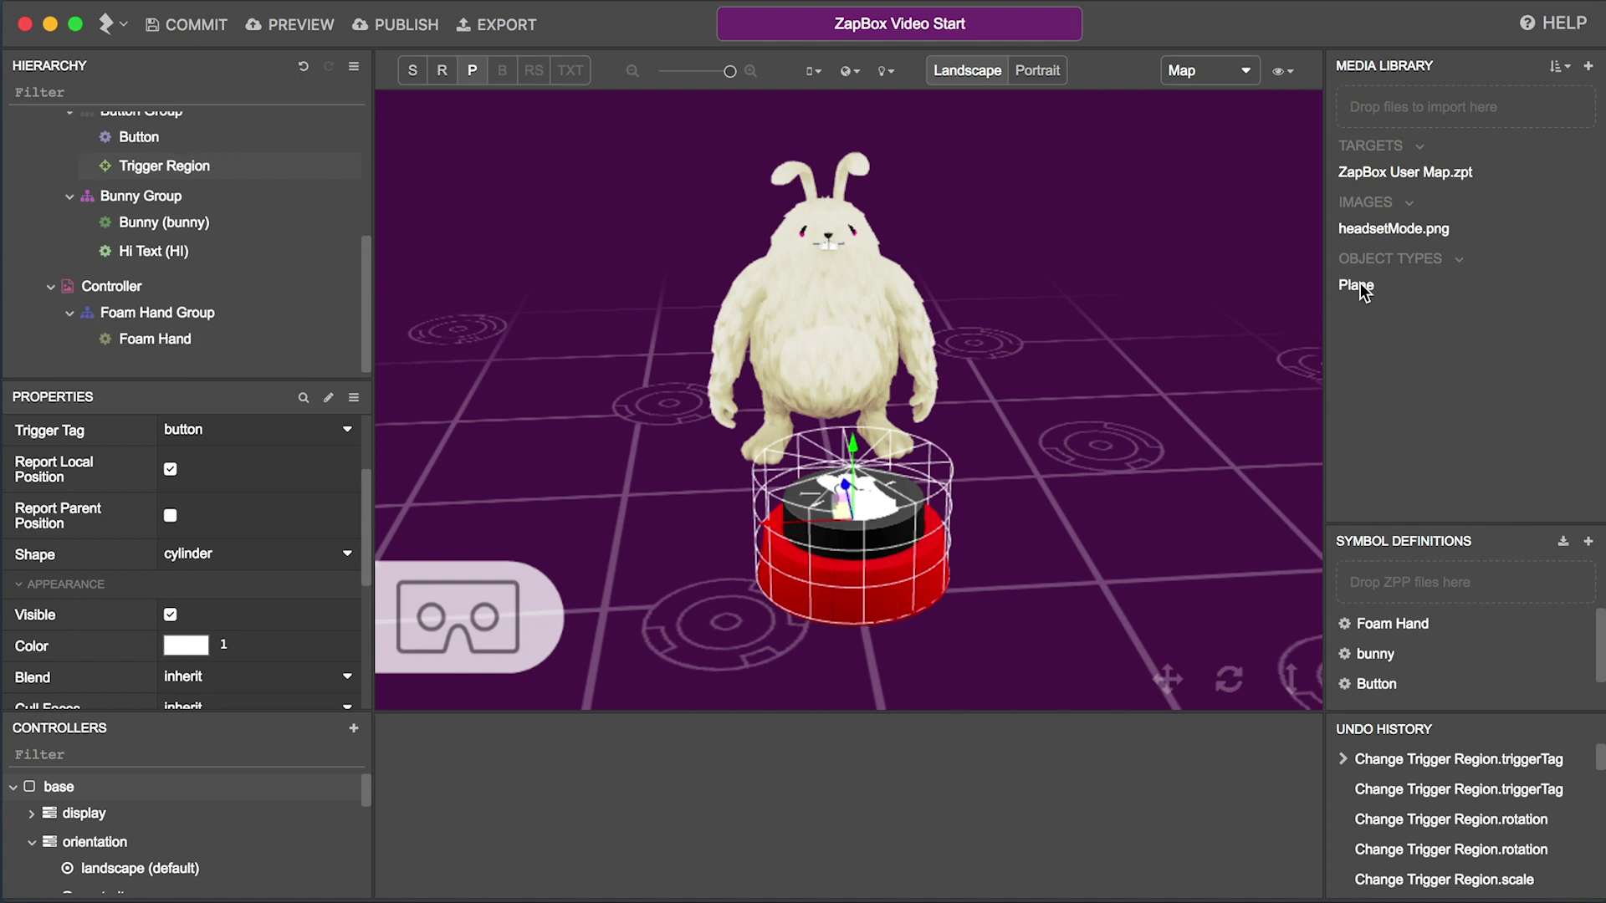
Step: Add a Plane under Foam Hand Group at position -0.15, 0, 0.75, scaled to 0.01
{"action": "mouse_move", "coordinate": [1358, 285]}
{"action": "left_mouse_down"}
{"action": "mouse_move", "coordinate": [1314, 316]}
{"action": "mouse_move", "coordinate": [219, 317]}
{"action": "left_mouse_up"}
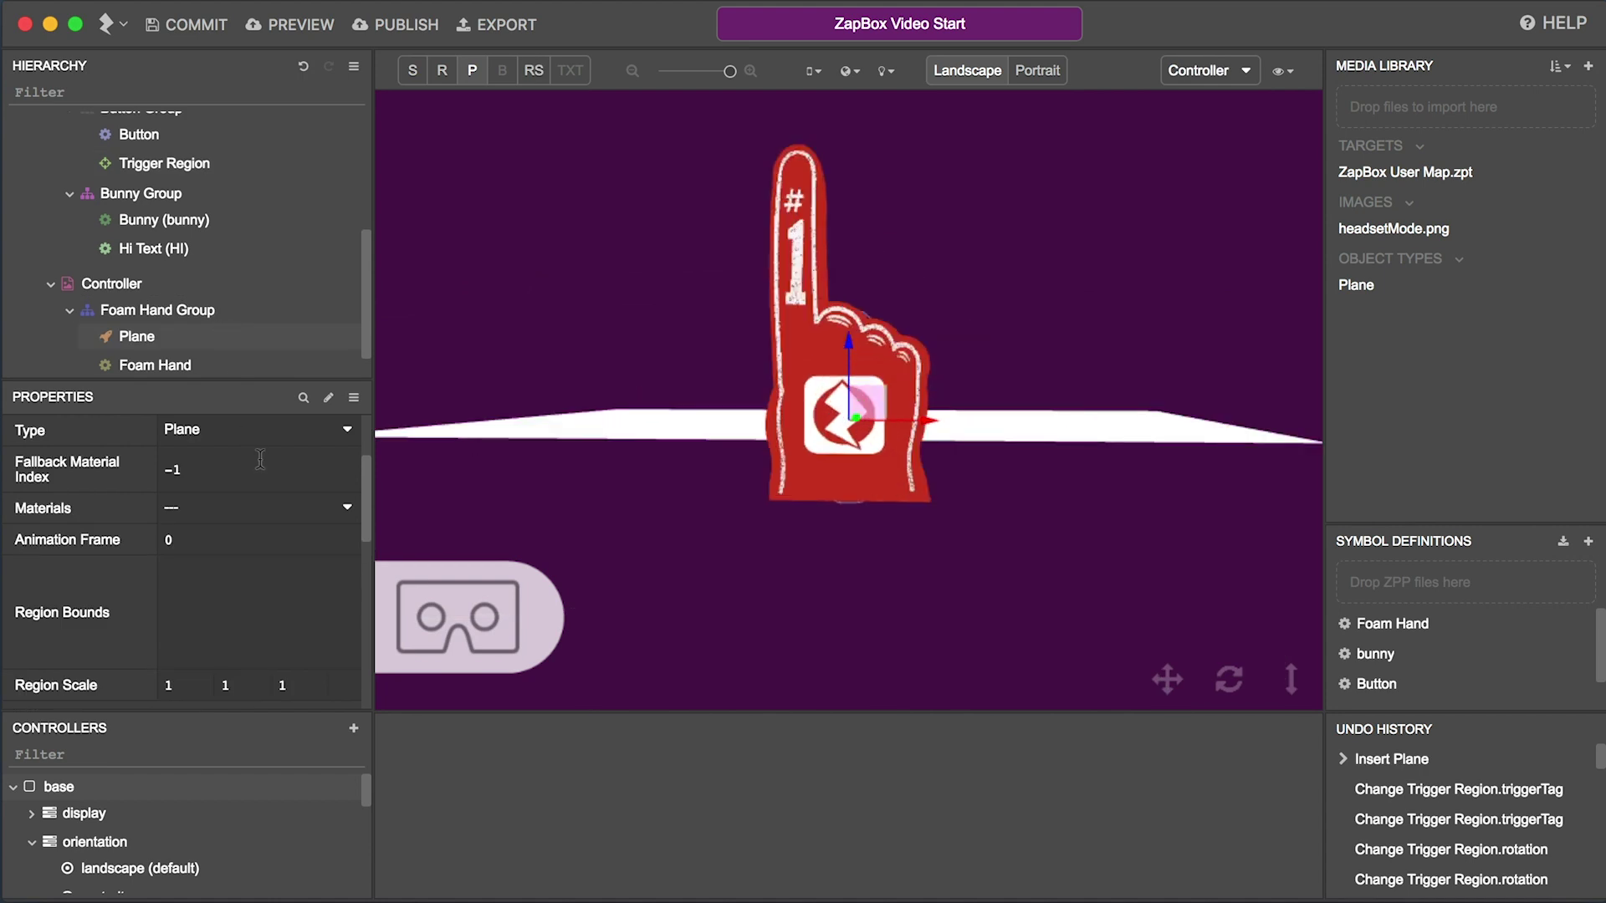
{"action": "scroll", "coordinate": [260, 462], "scroll_direction": "down", "scroll_amount": 3}
{"action": "scroll", "coordinate": [260, 462], "scroll_direction": "down", "scroll_amount": 3}
{"action": "scroll", "coordinate": [260, 462], "scroll_direction": "down", "scroll_amount": 3}
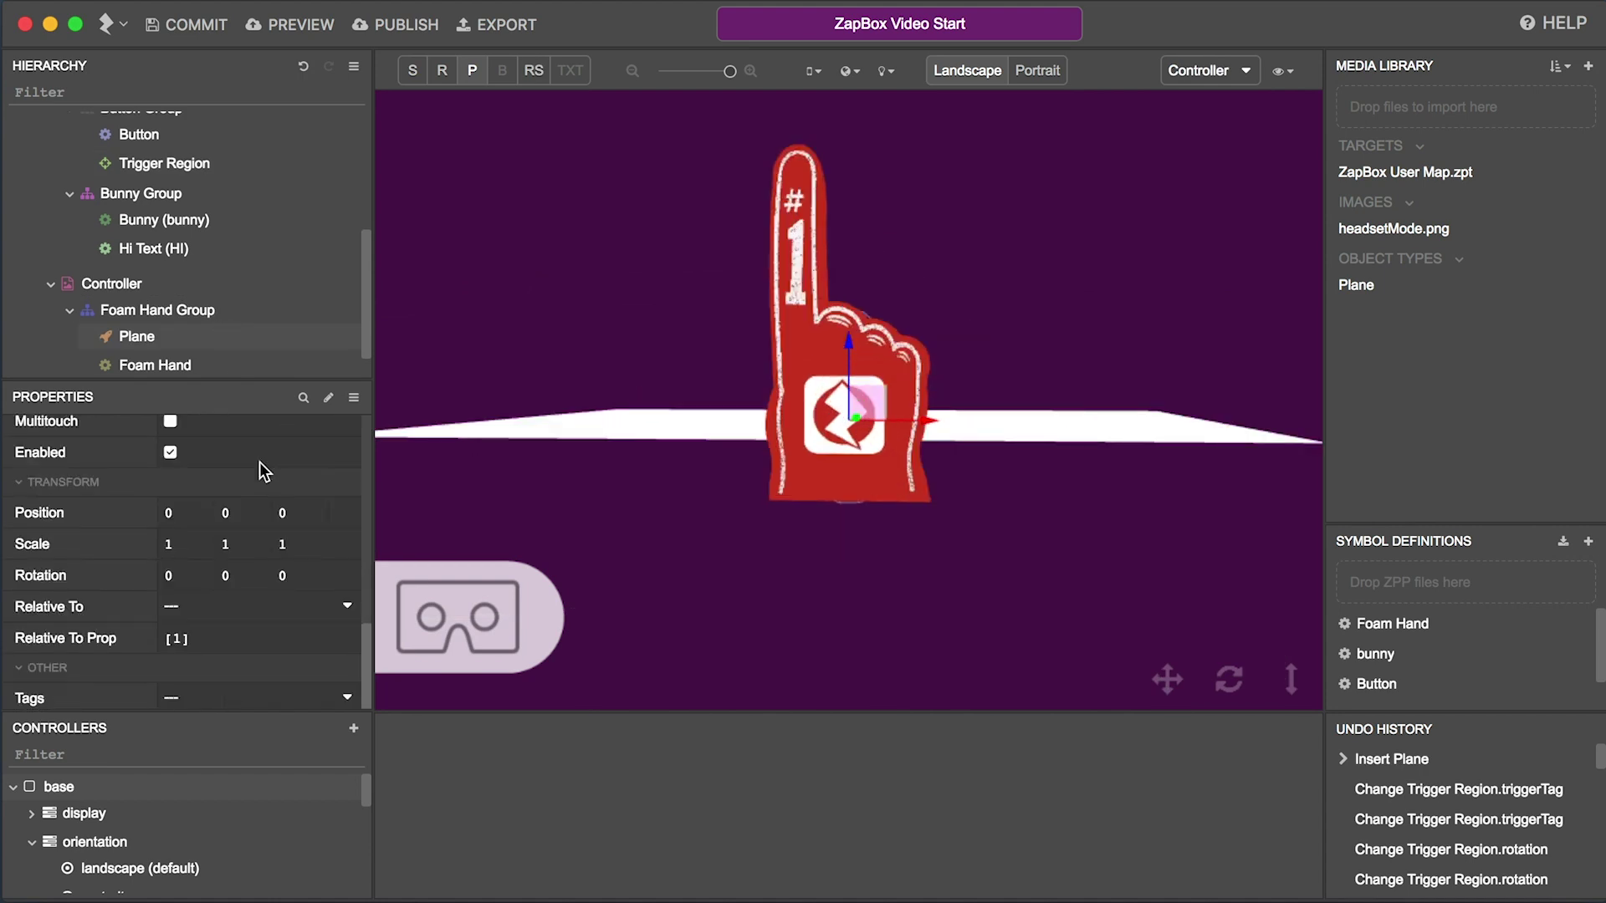
{"action": "double_click", "coordinate": [169, 513]}
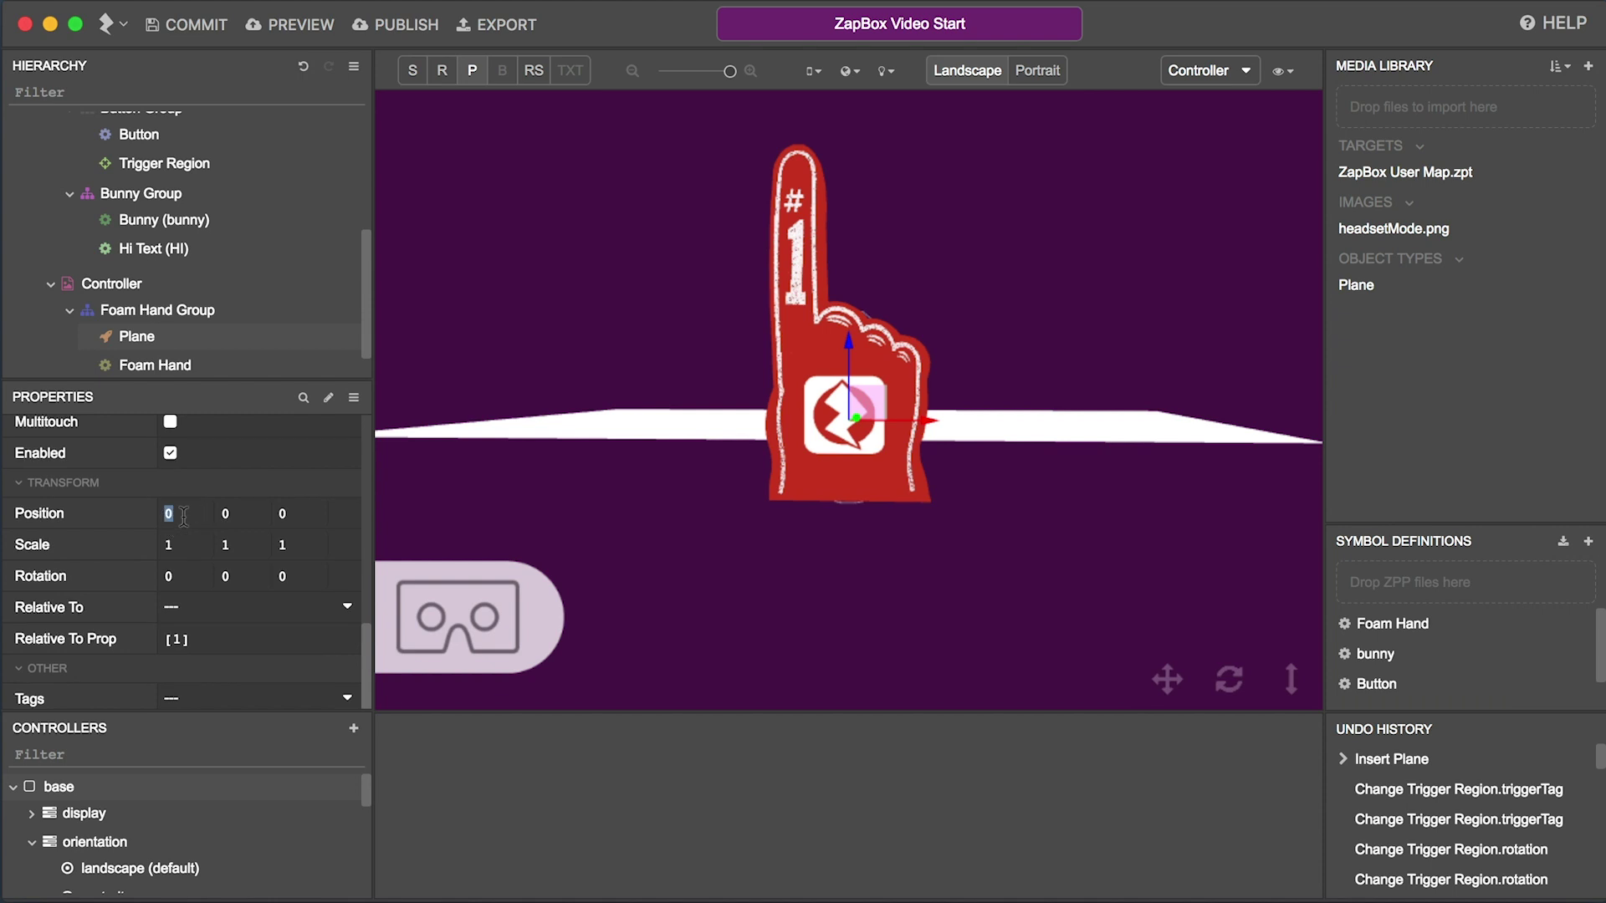
{"action": "type", "text": "-0.15"}
{"action": "key", "text": "Tab"}
{"action": "key", "text": "Tab"}
{"action": "type", "text": "0.75"}
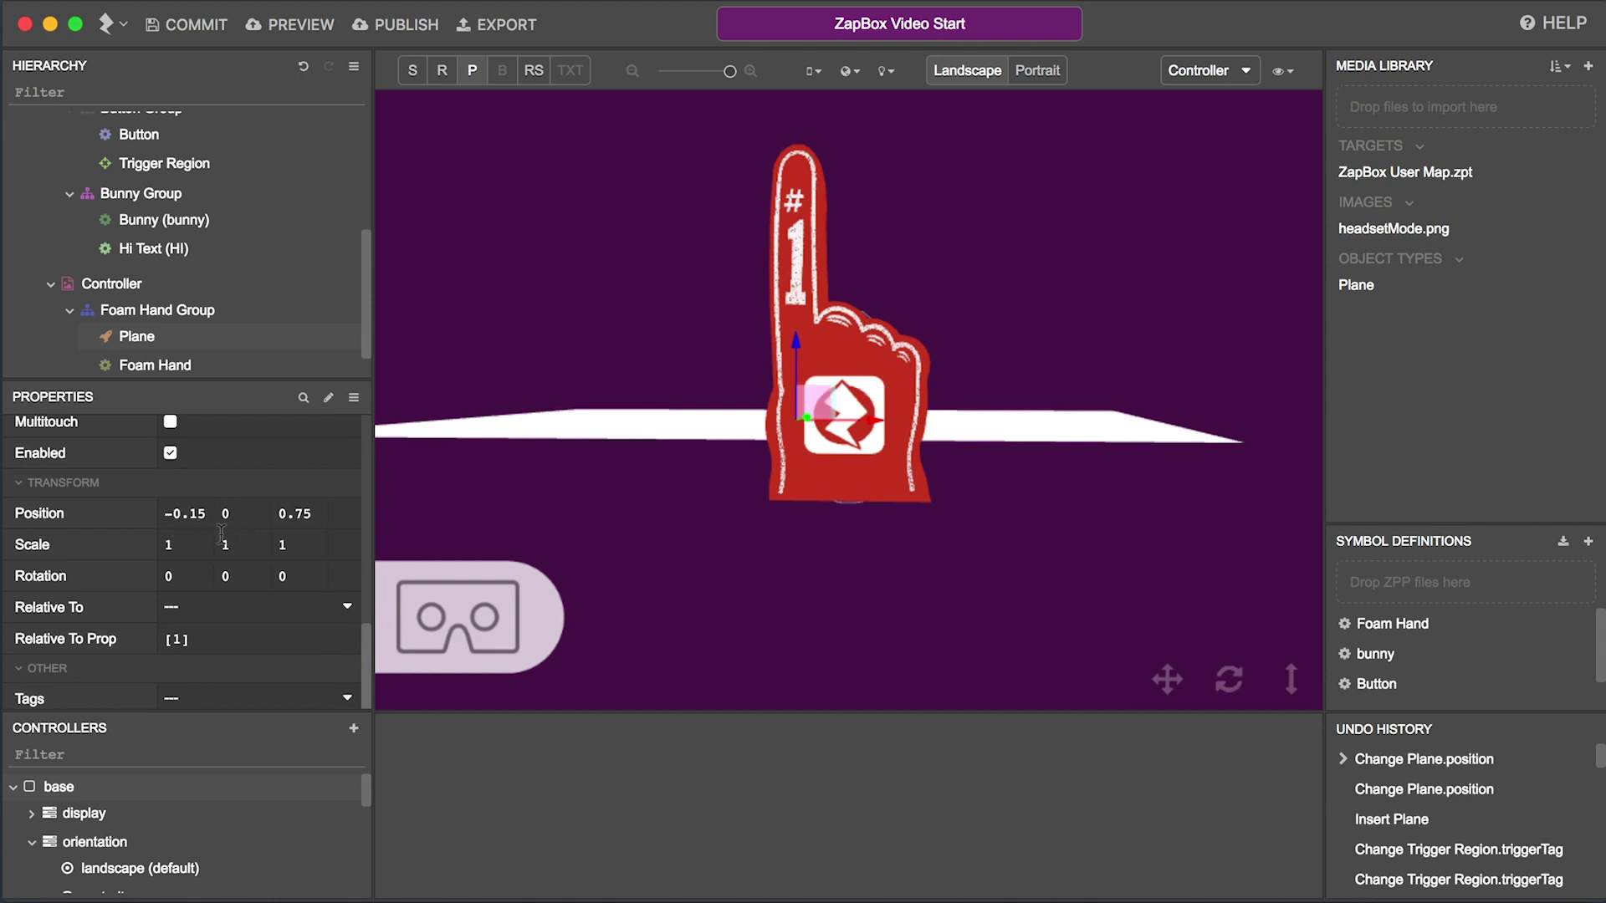
{"action": "double_click", "coordinate": [168, 545]}
{"action": "type", "text": "0.01"}
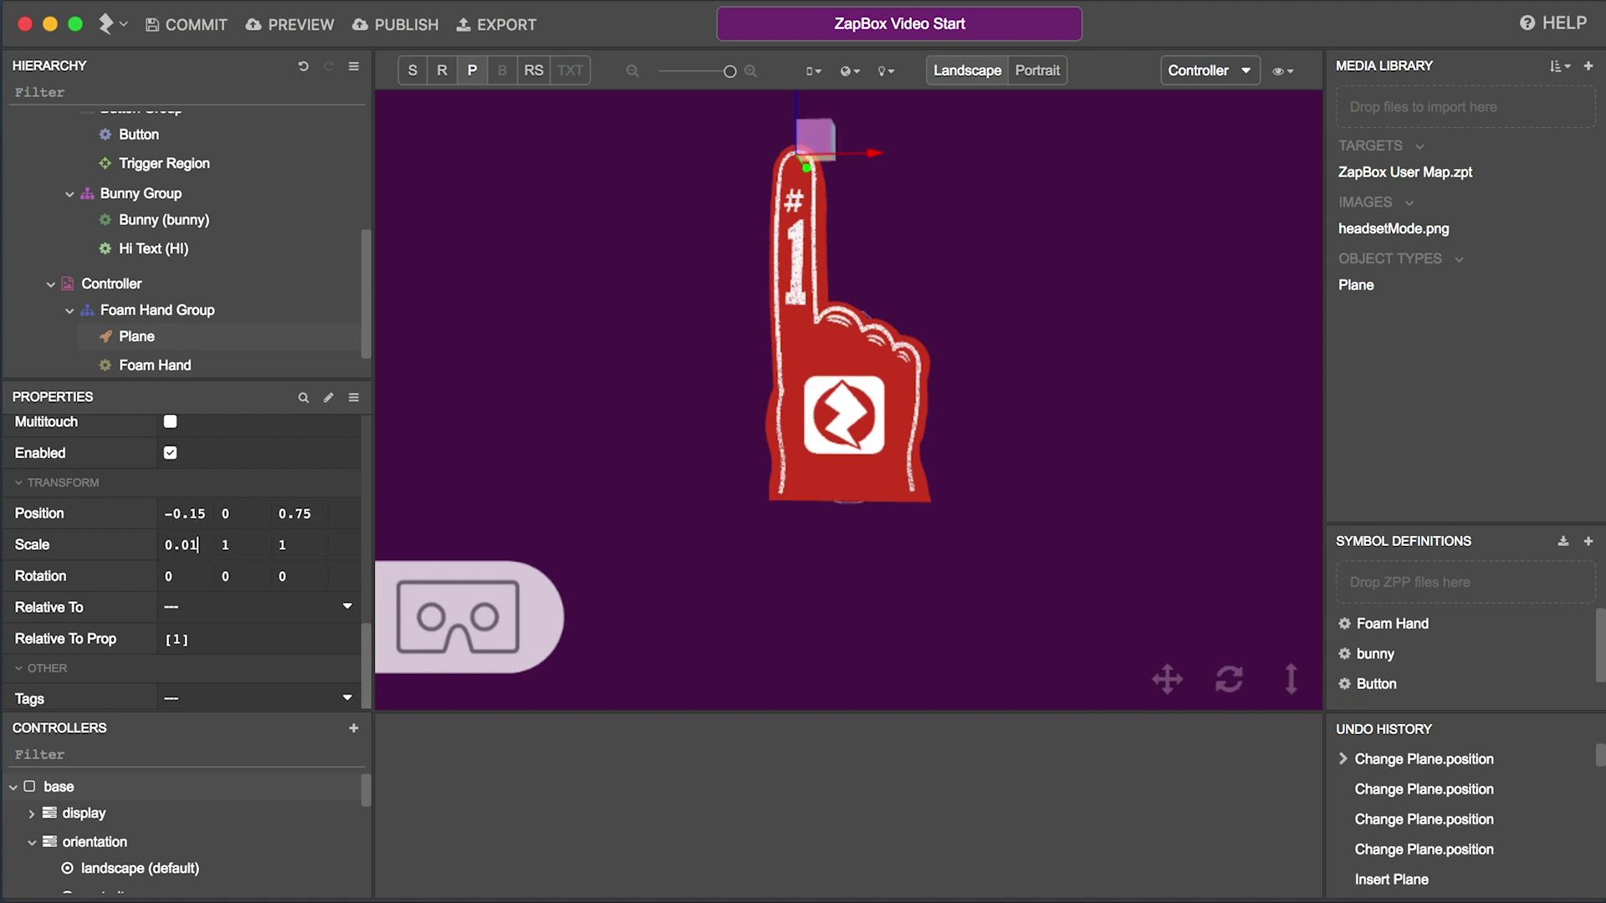
{"action": "double_click", "coordinate": [225, 545]}
{"action": "type", "text": "0.01"}
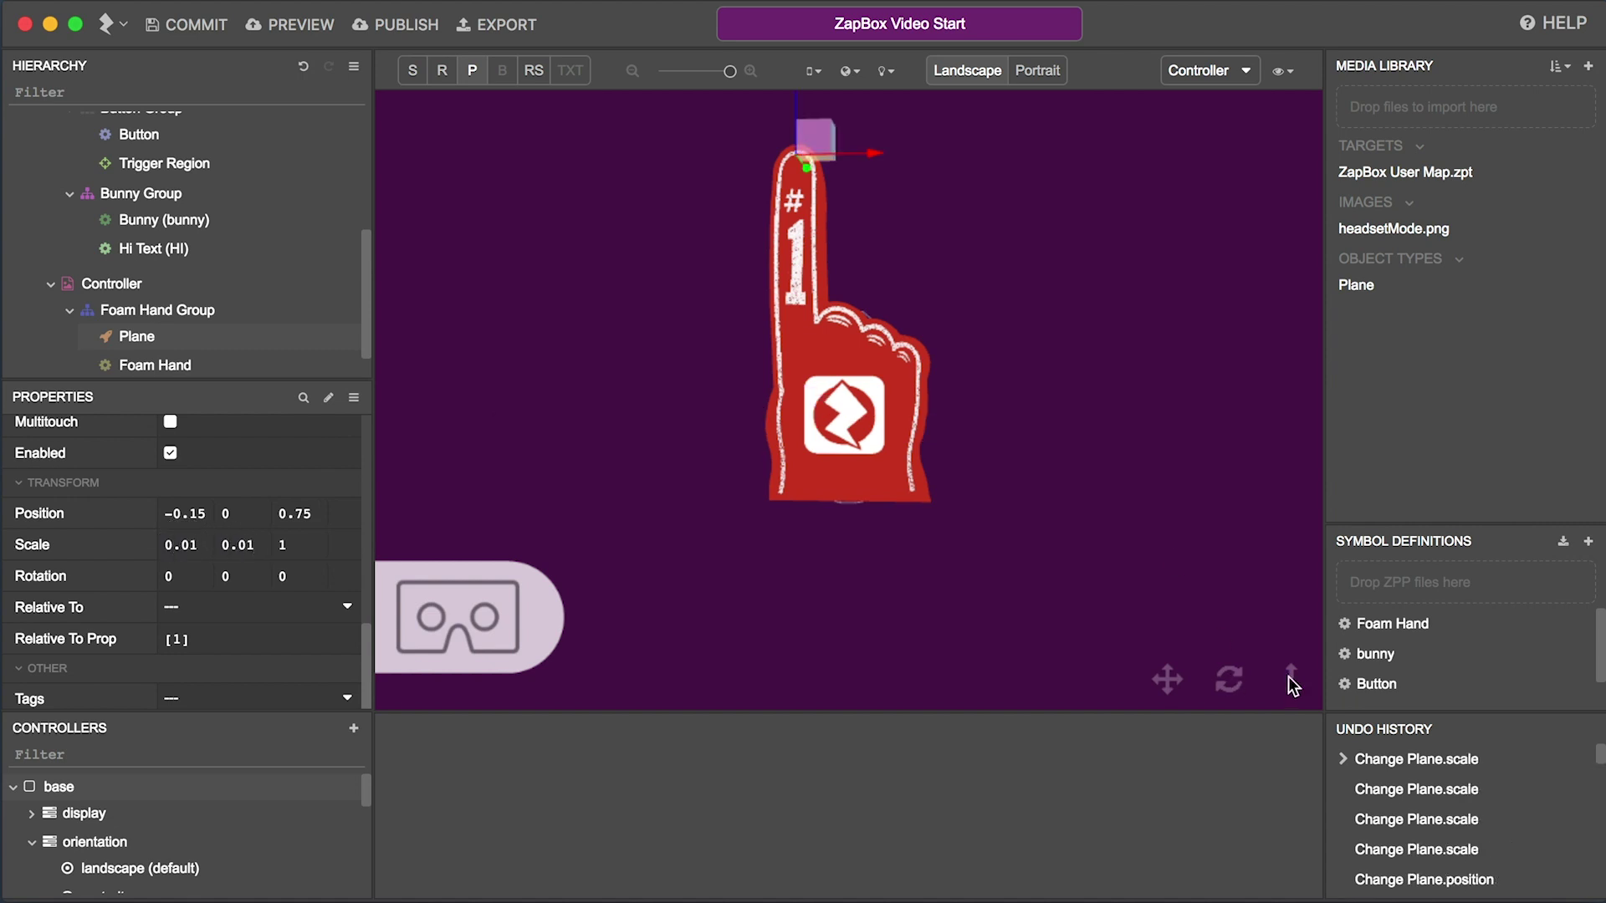
{"action": "scroll", "coordinate": [1284, 638], "scroll_direction": "up", "scroll_amount": 3}
{"action": "mouse_move", "coordinate": [1173, 684]}
{"action": "left_mouse_down"}
{"action": "mouse_move", "coordinate": [879, 665]}
{"action": "mouse_move", "coordinate": [1166, 684]}
{"action": "left_mouse_up"}
{"action": "scroll", "coordinate": [242, 625], "scroll_direction": "up", "scroll_amount": 3}
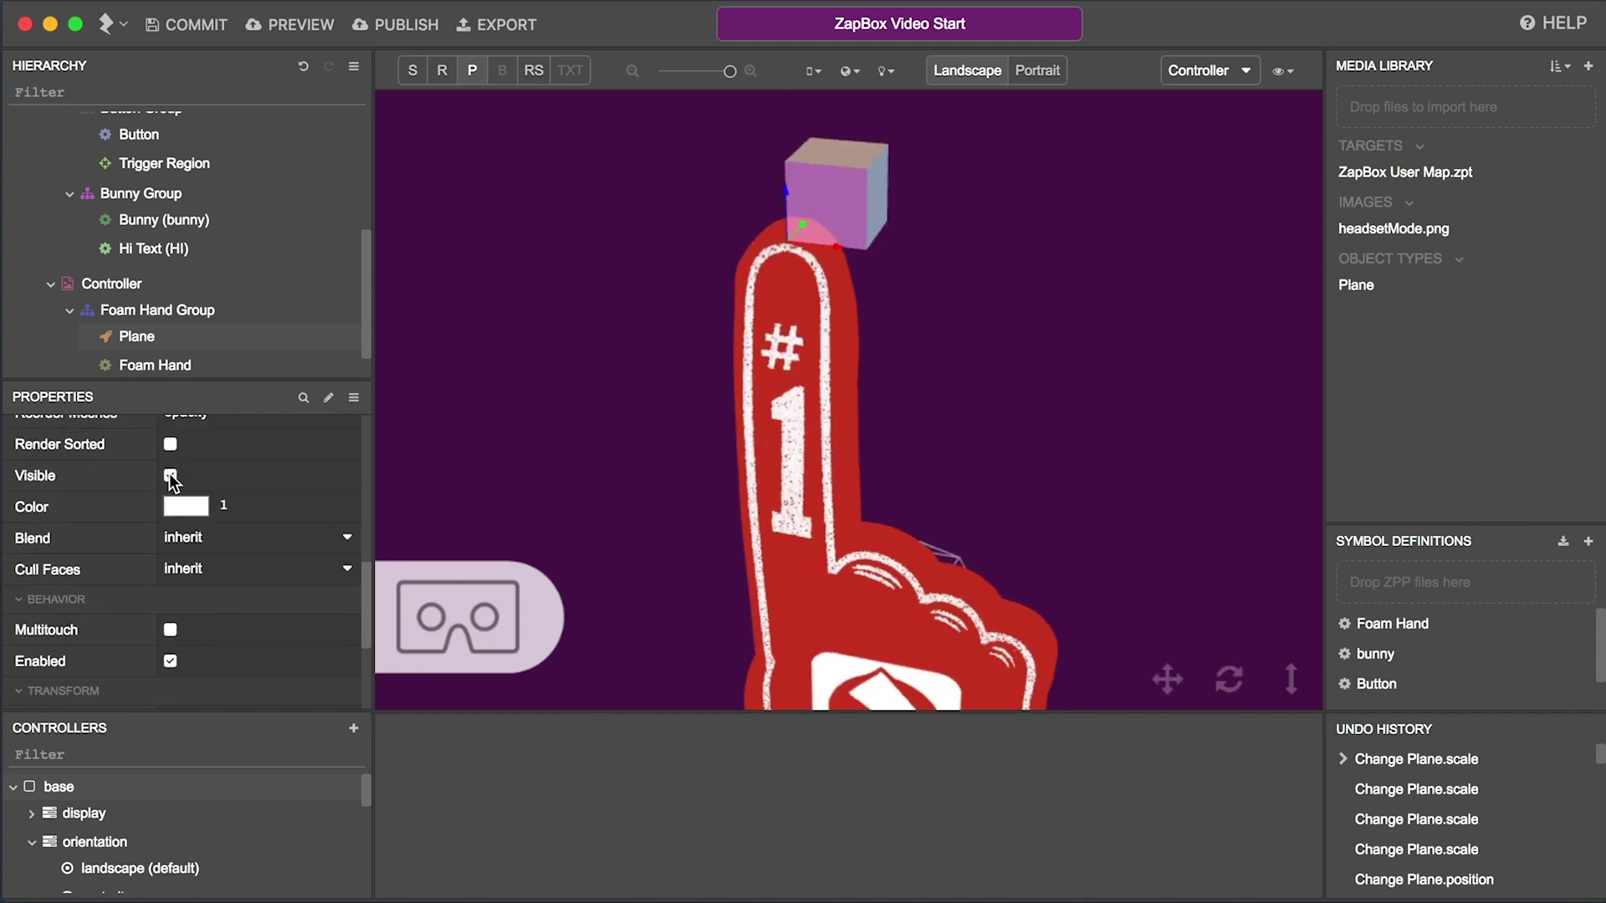
Step: Uncheck Visible on the fingertip Plane and assign it the 'button' tag
{"action": "left_click", "coordinate": [171, 476]}
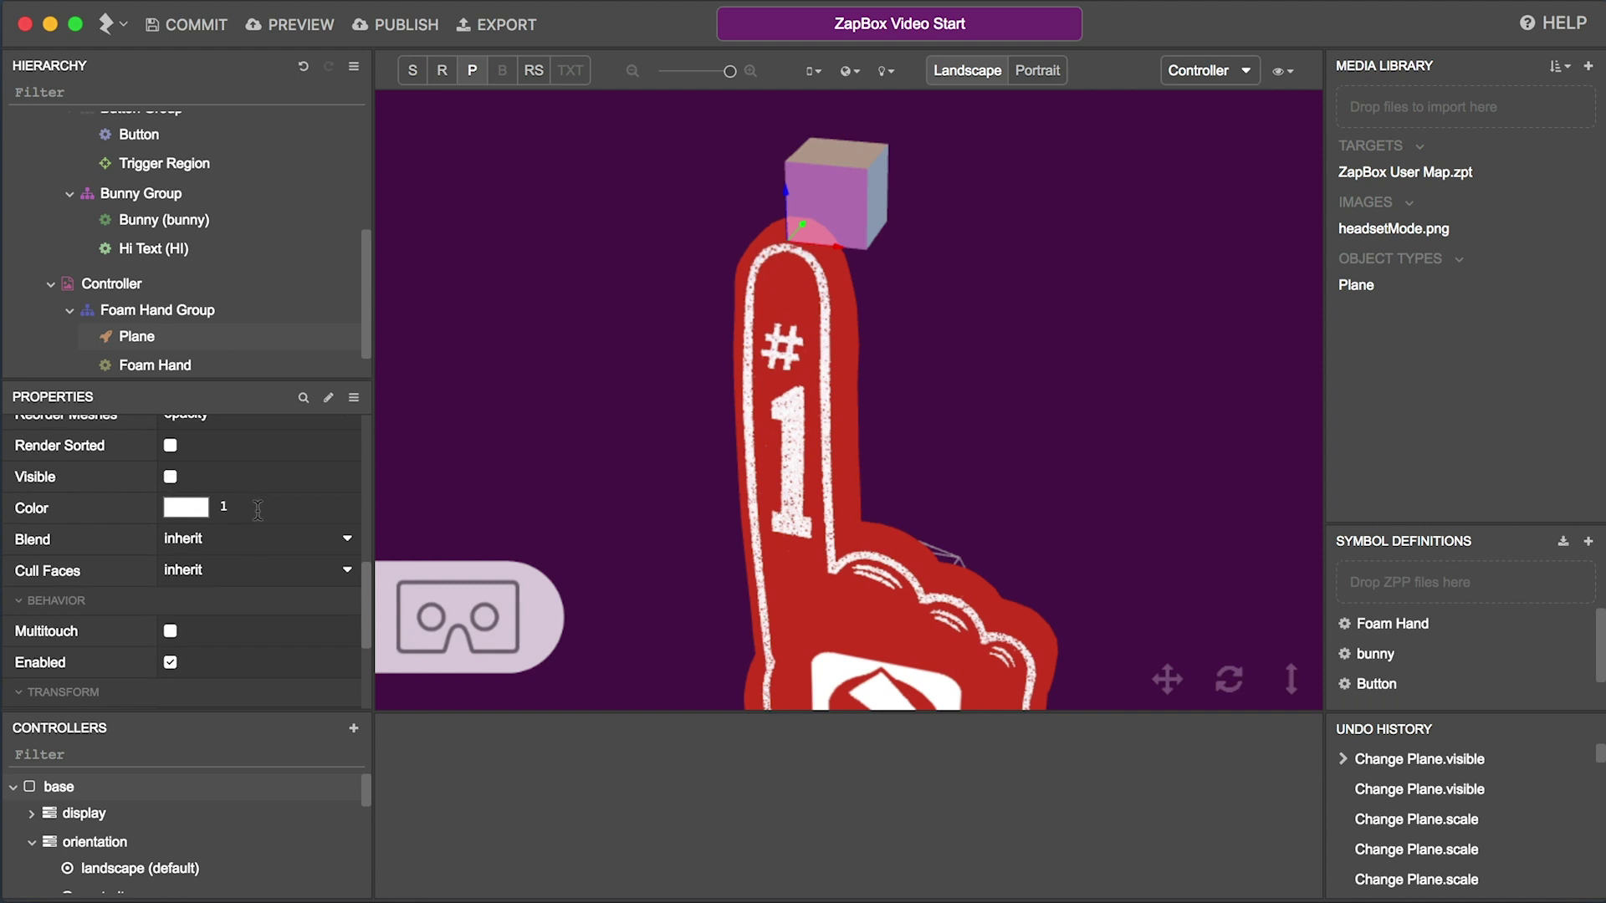
{"action": "scroll", "coordinate": [257, 507], "scroll_direction": "down", "scroll_amount": 3}
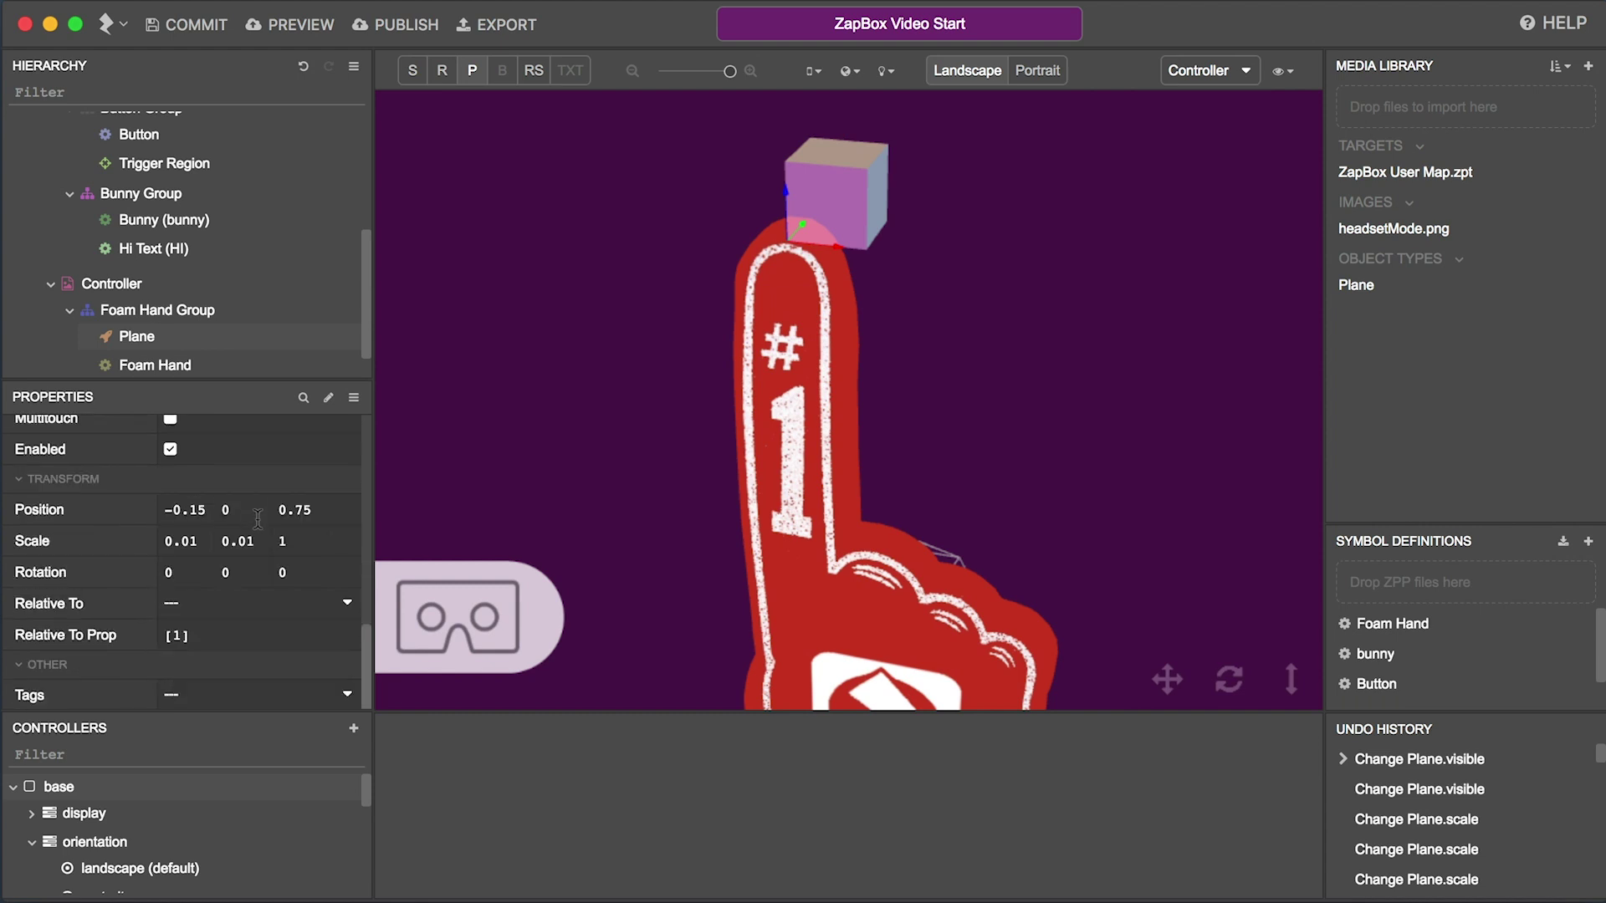
{"action": "left_click", "coordinate": [347, 695]}
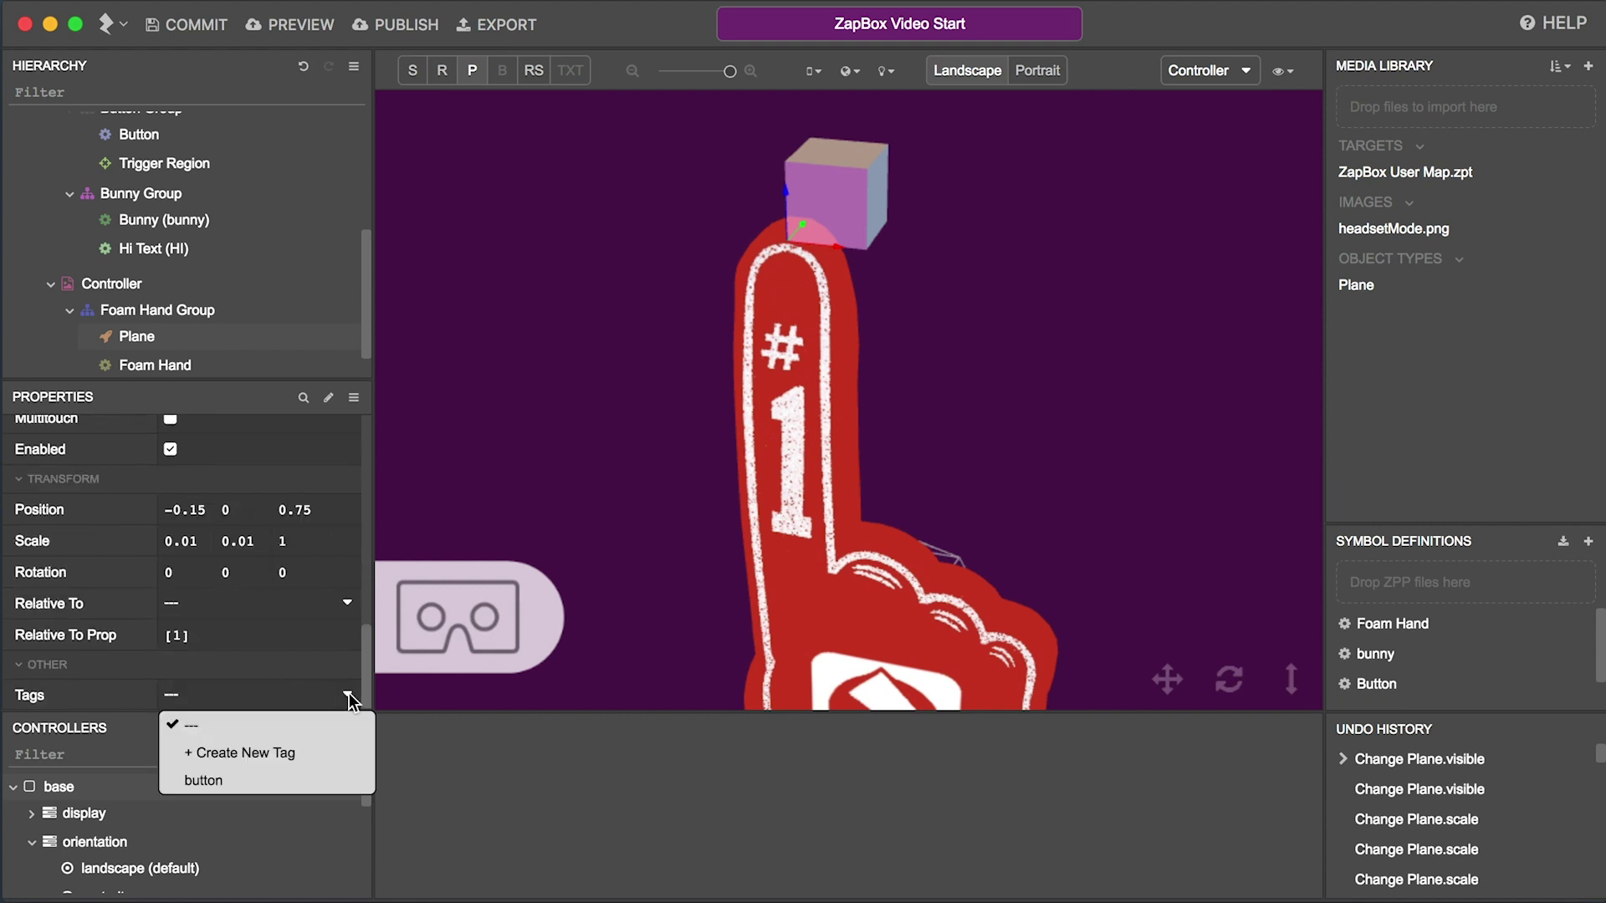
{"action": "left_click", "coordinate": [319, 779]}
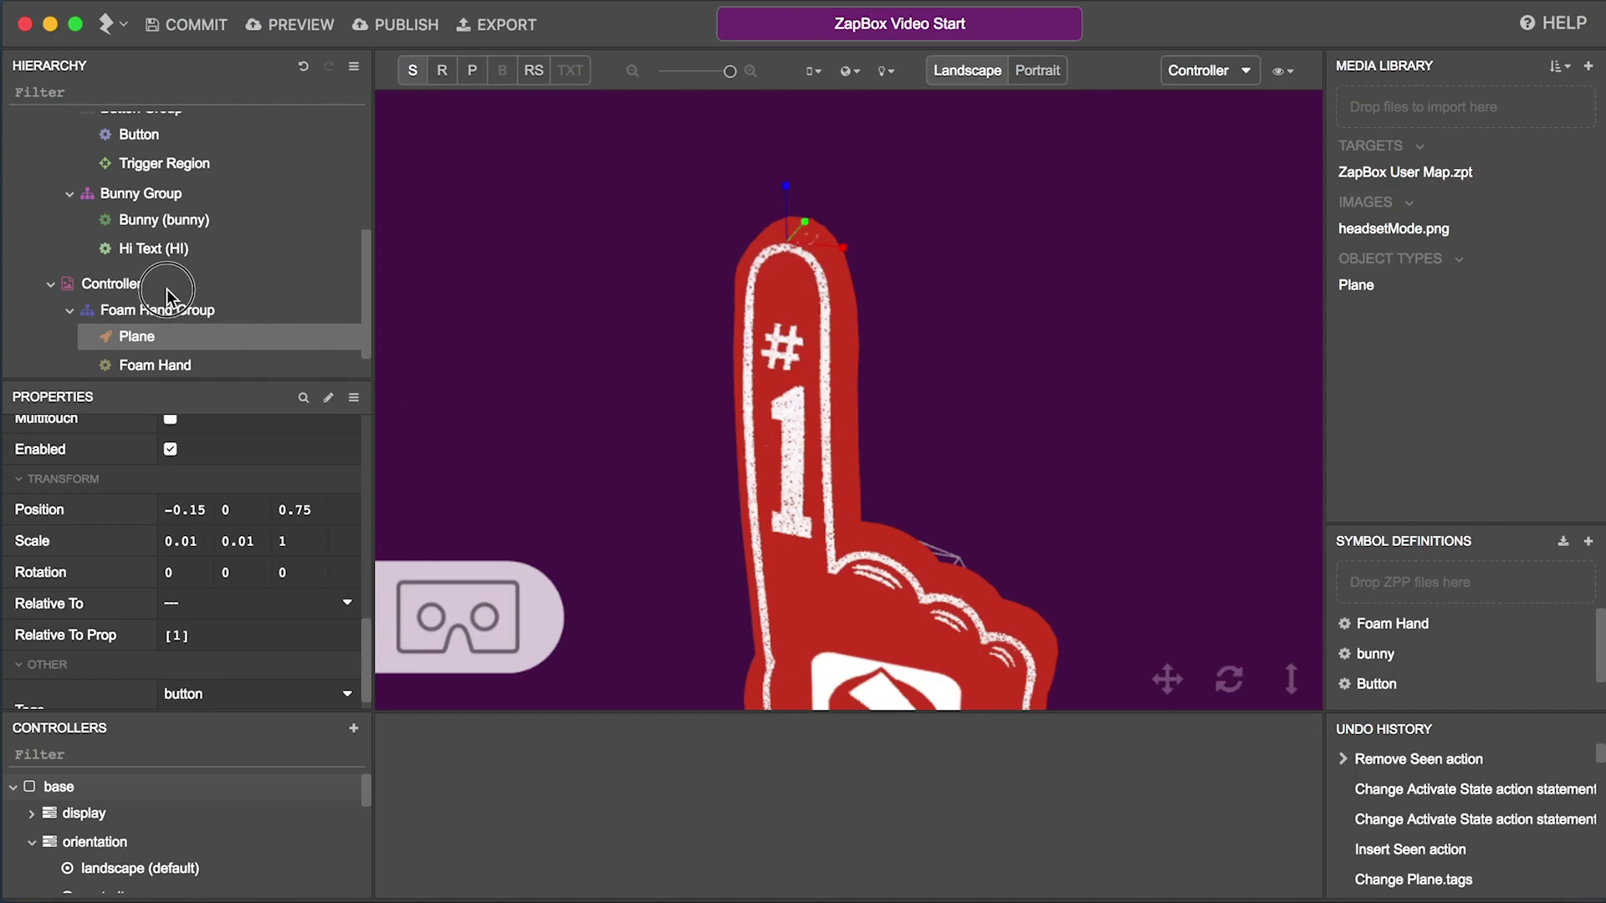
Step: Add a Controller On Seen action activating foam hand 'seen', plus an On Not Seen Activate State
{"action": "left_click", "coordinate": [167, 289]}
{"action": "left_click", "coordinate": [329, 429]}
{"action": "mouse_move", "coordinate": [399, 444]}
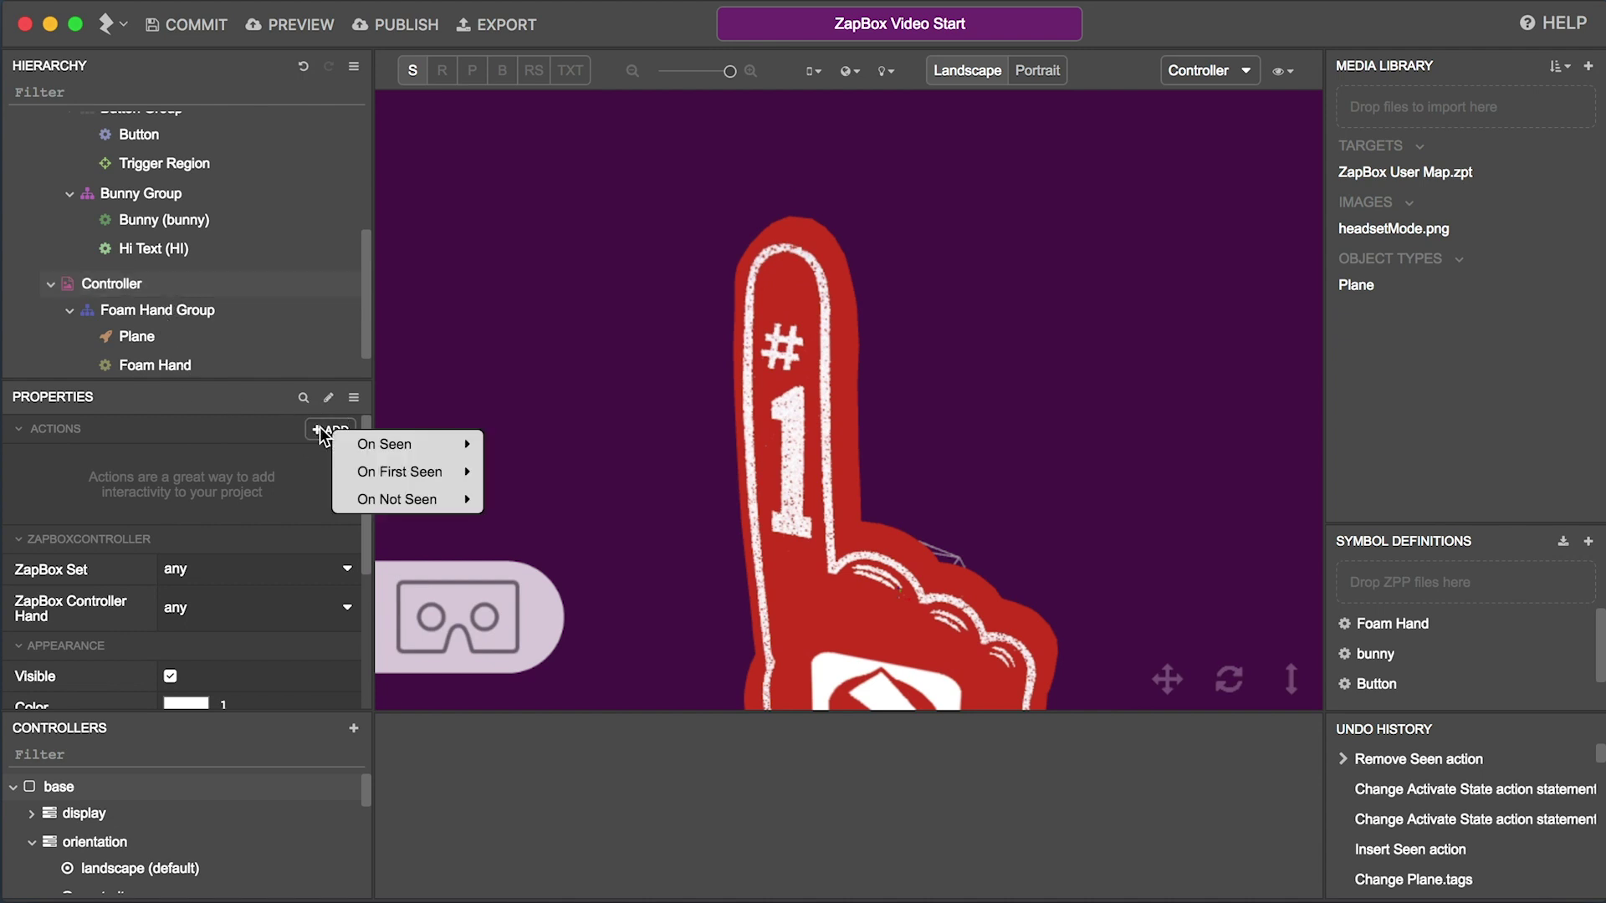
{"action": "left_click", "coordinate": [552, 500]}
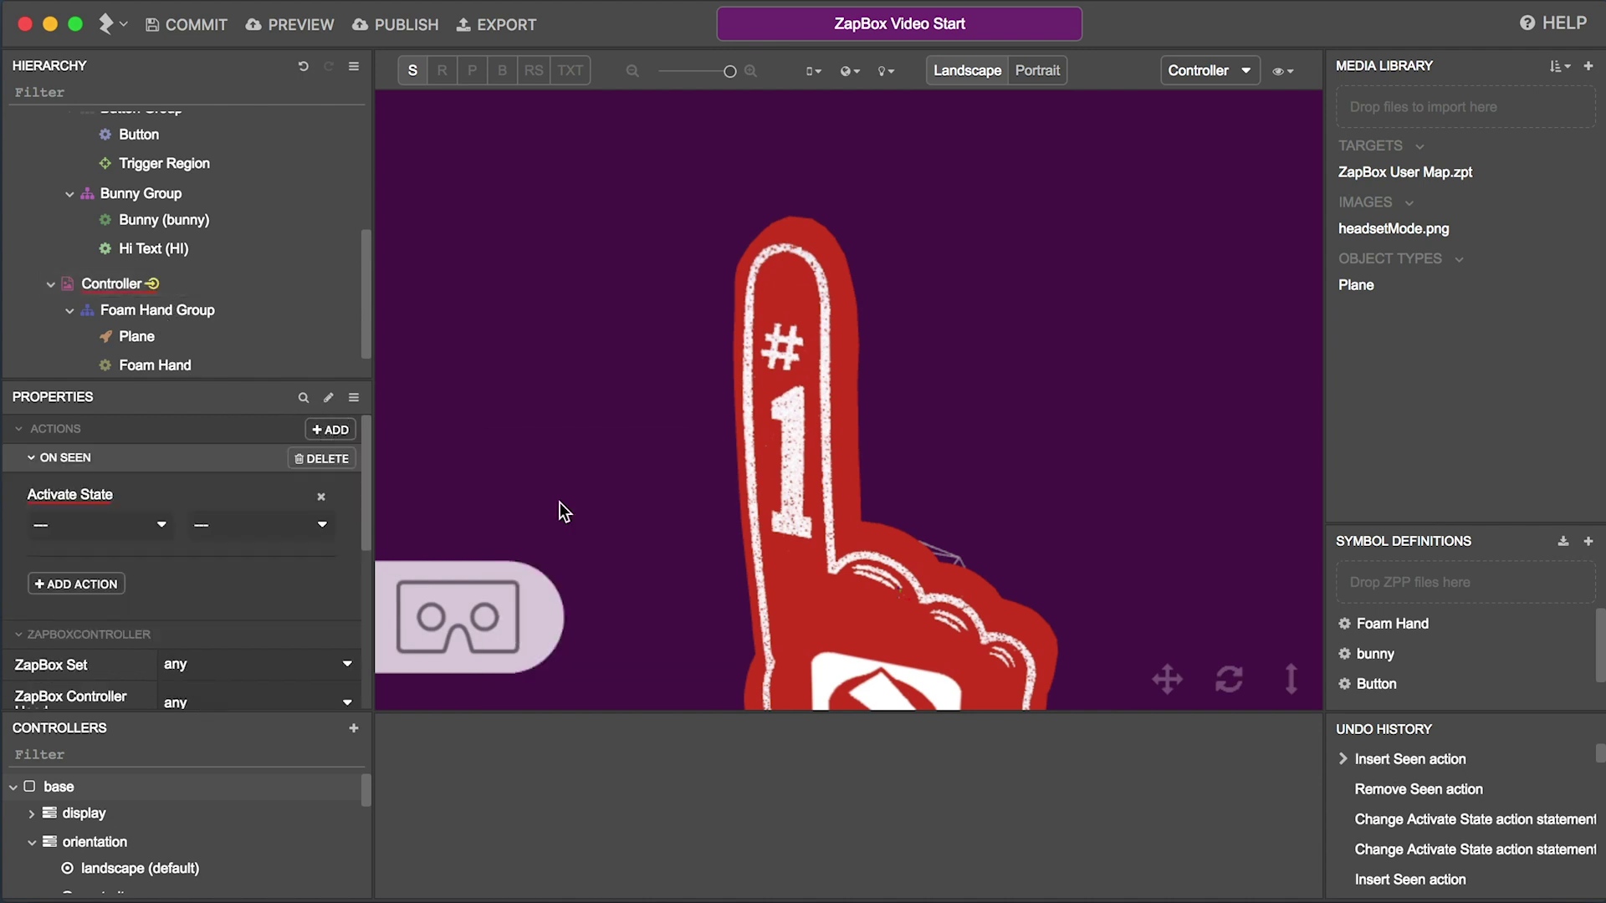
{"action": "left_click", "coordinate": [142, 525]}
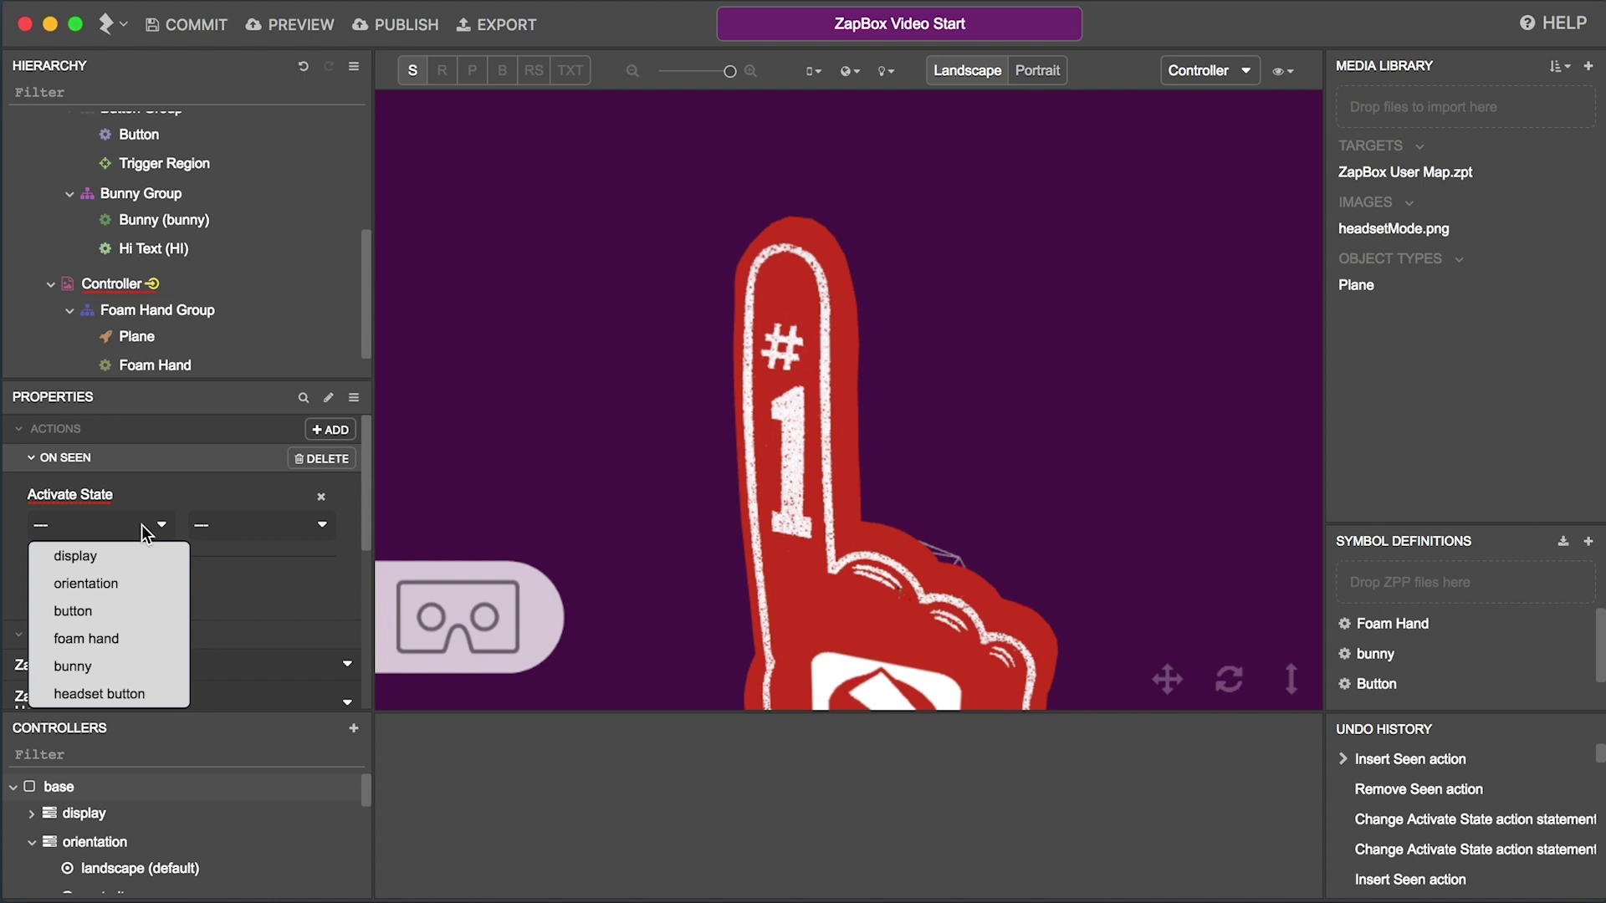
{"action": "left_click", "coordinate": [142, 632]}
{"action": "left_click", "coordinate": [259, 531]}
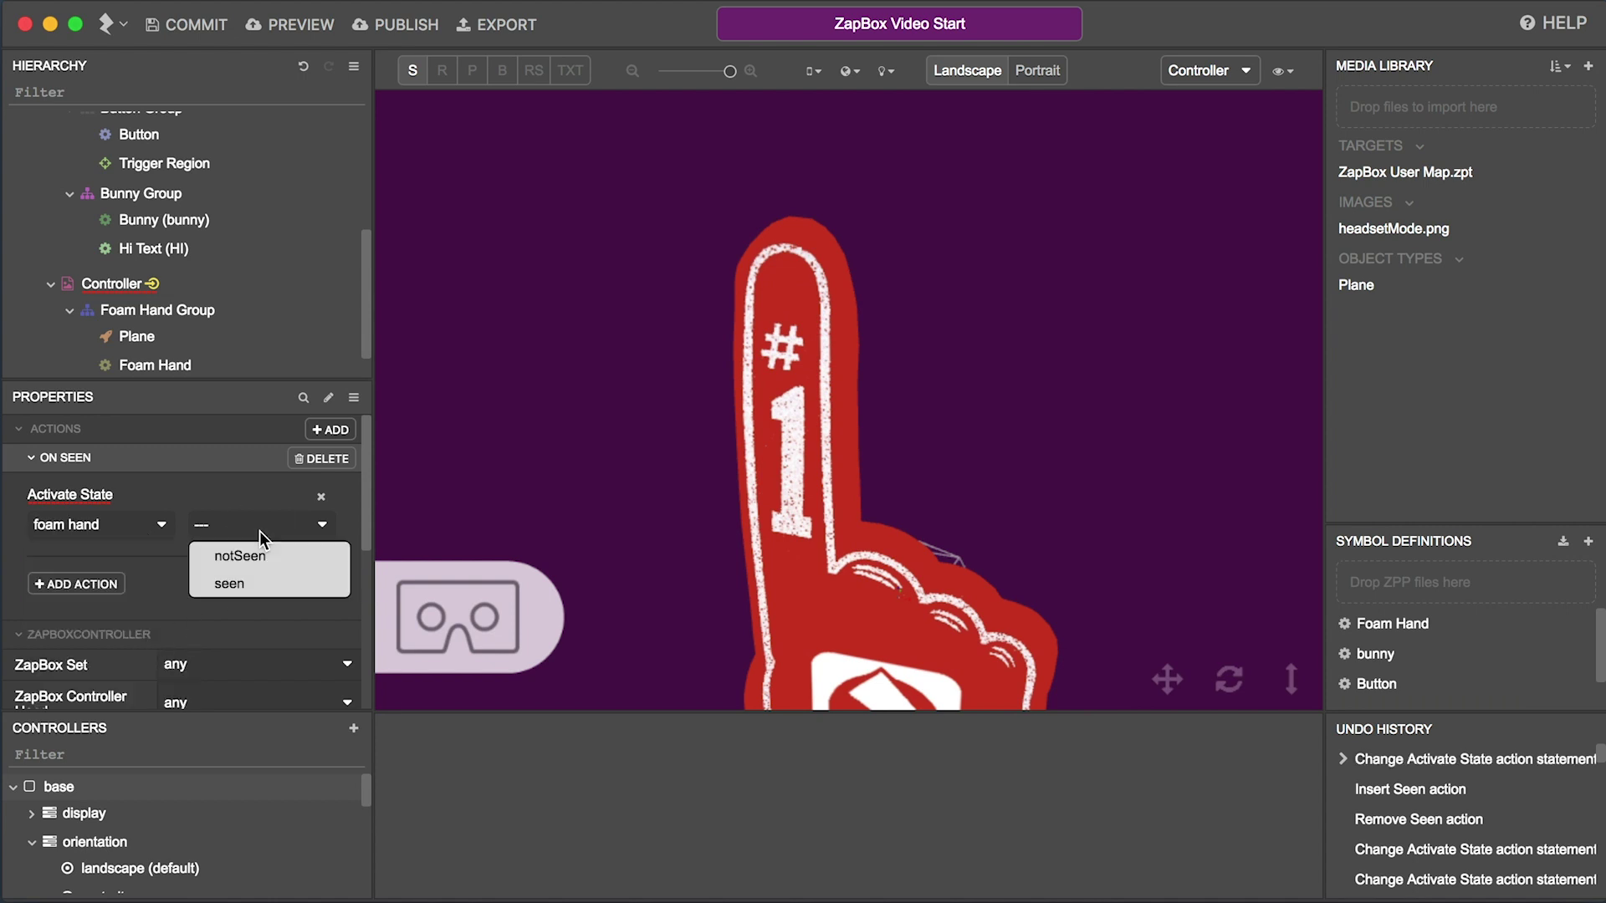
{"action": "left_click", "coordinate": [256, 574]}
{"action": "left_click", "coordinate": [329, 430]}
{"action": "mouse_move", "coordinate": [400, 499]}
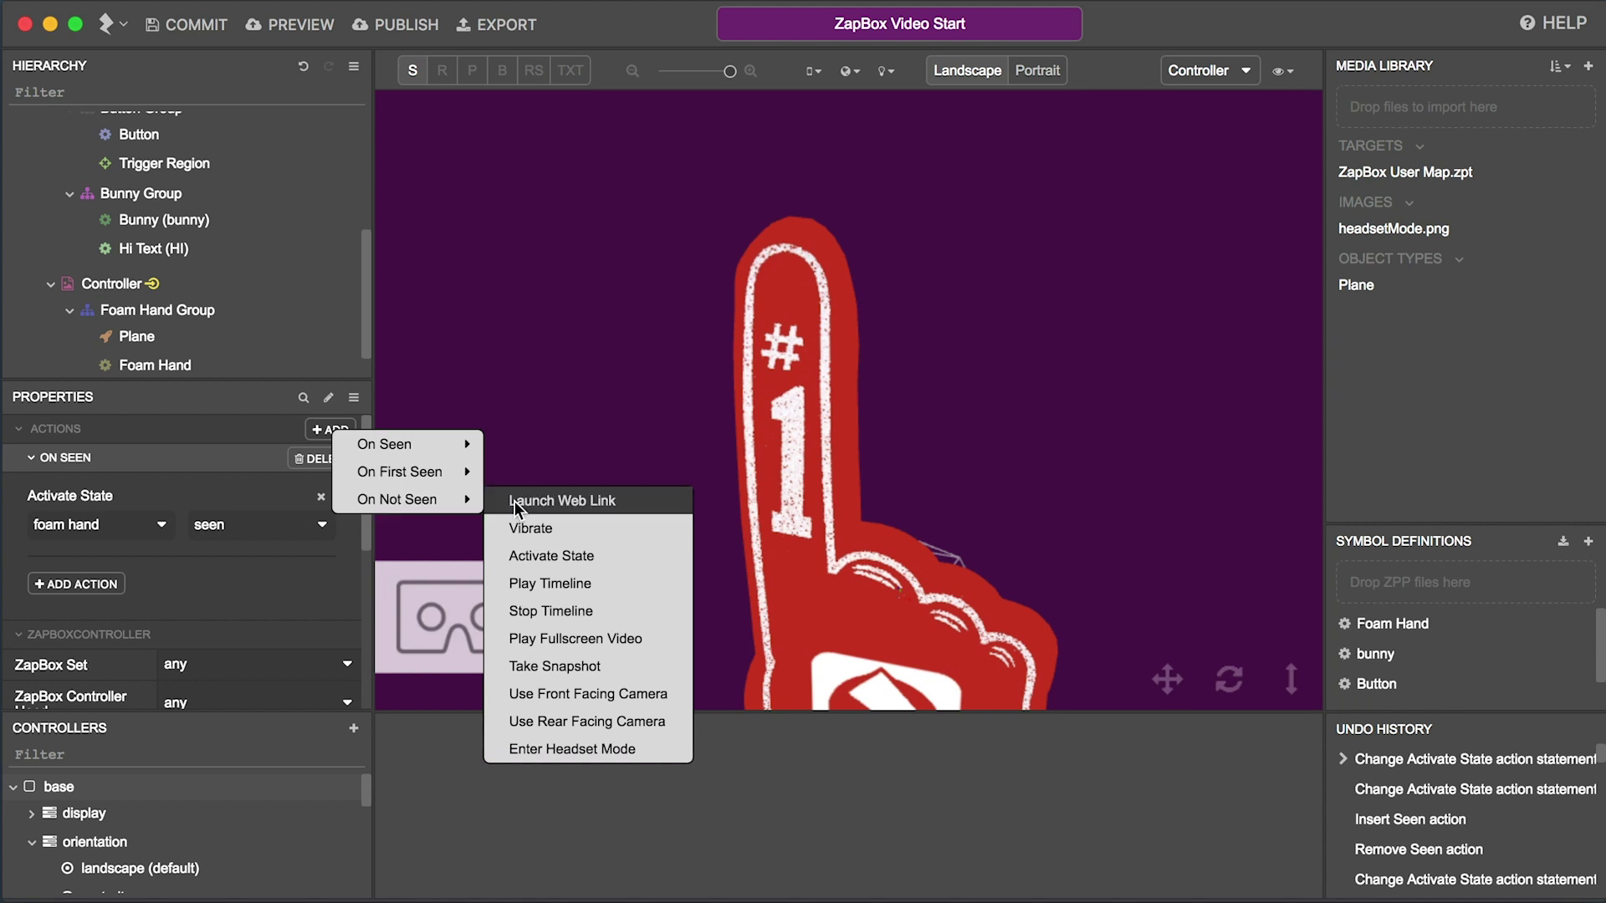
{"action": "left_click", "coordinate": [550, 556]}
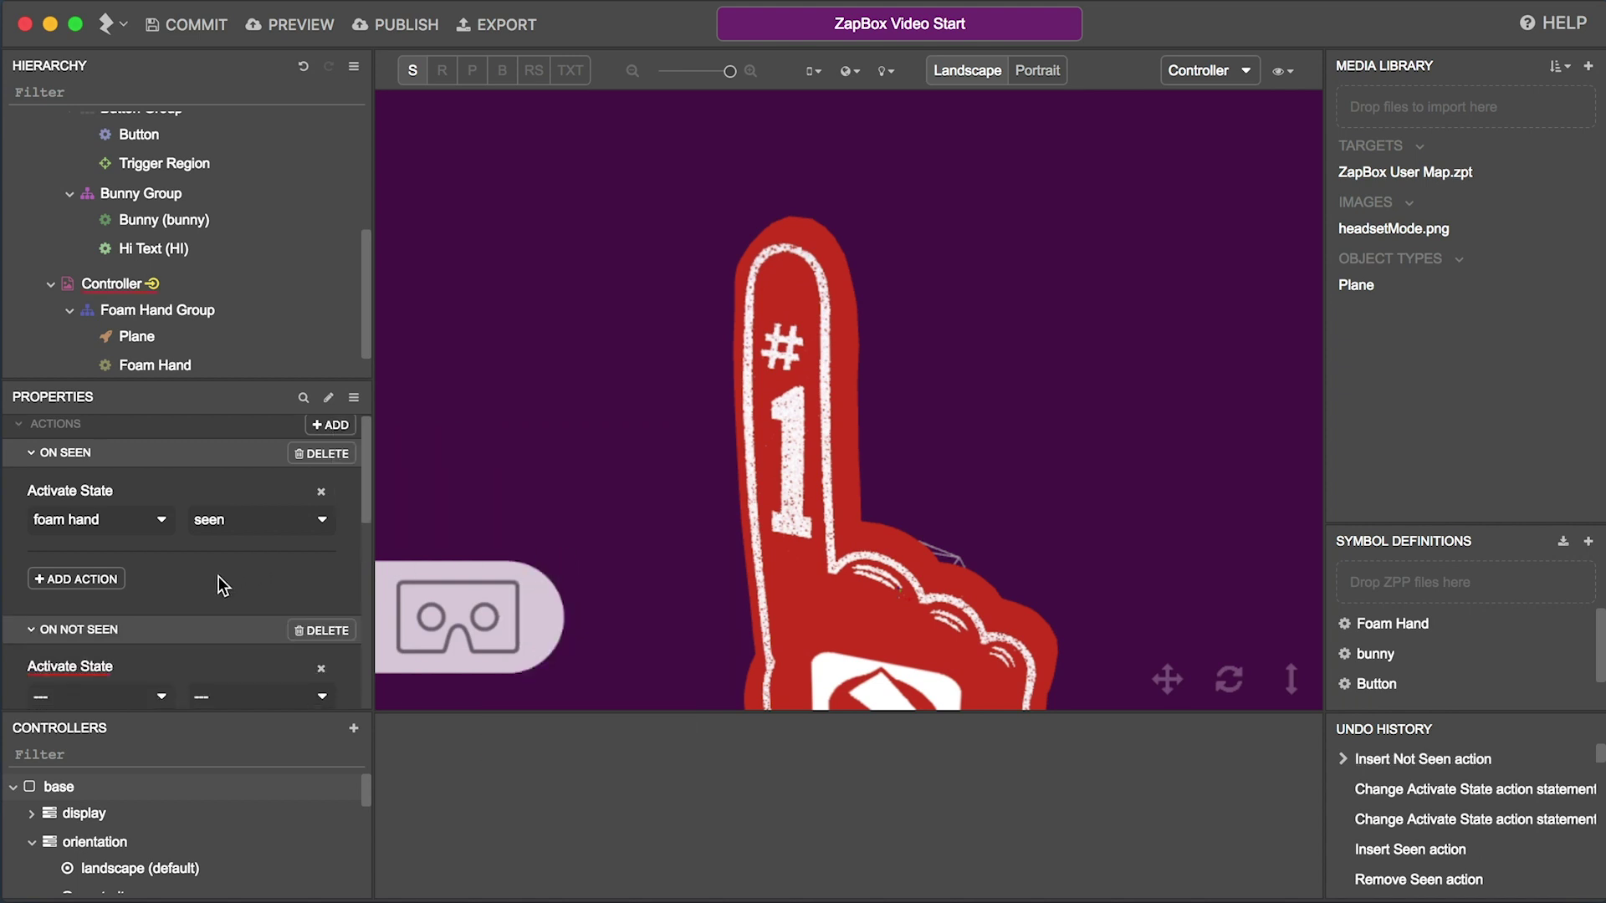
{"action": "scroll", "coordinate": [219, 584], "scroll_direction": "down", "scroll_amount": 3}
Step: Set the On Not Seen action to foam hand 'notSeen' and make notSeen the default state
{"action": "left_click", "coordinate": [147, 612]}
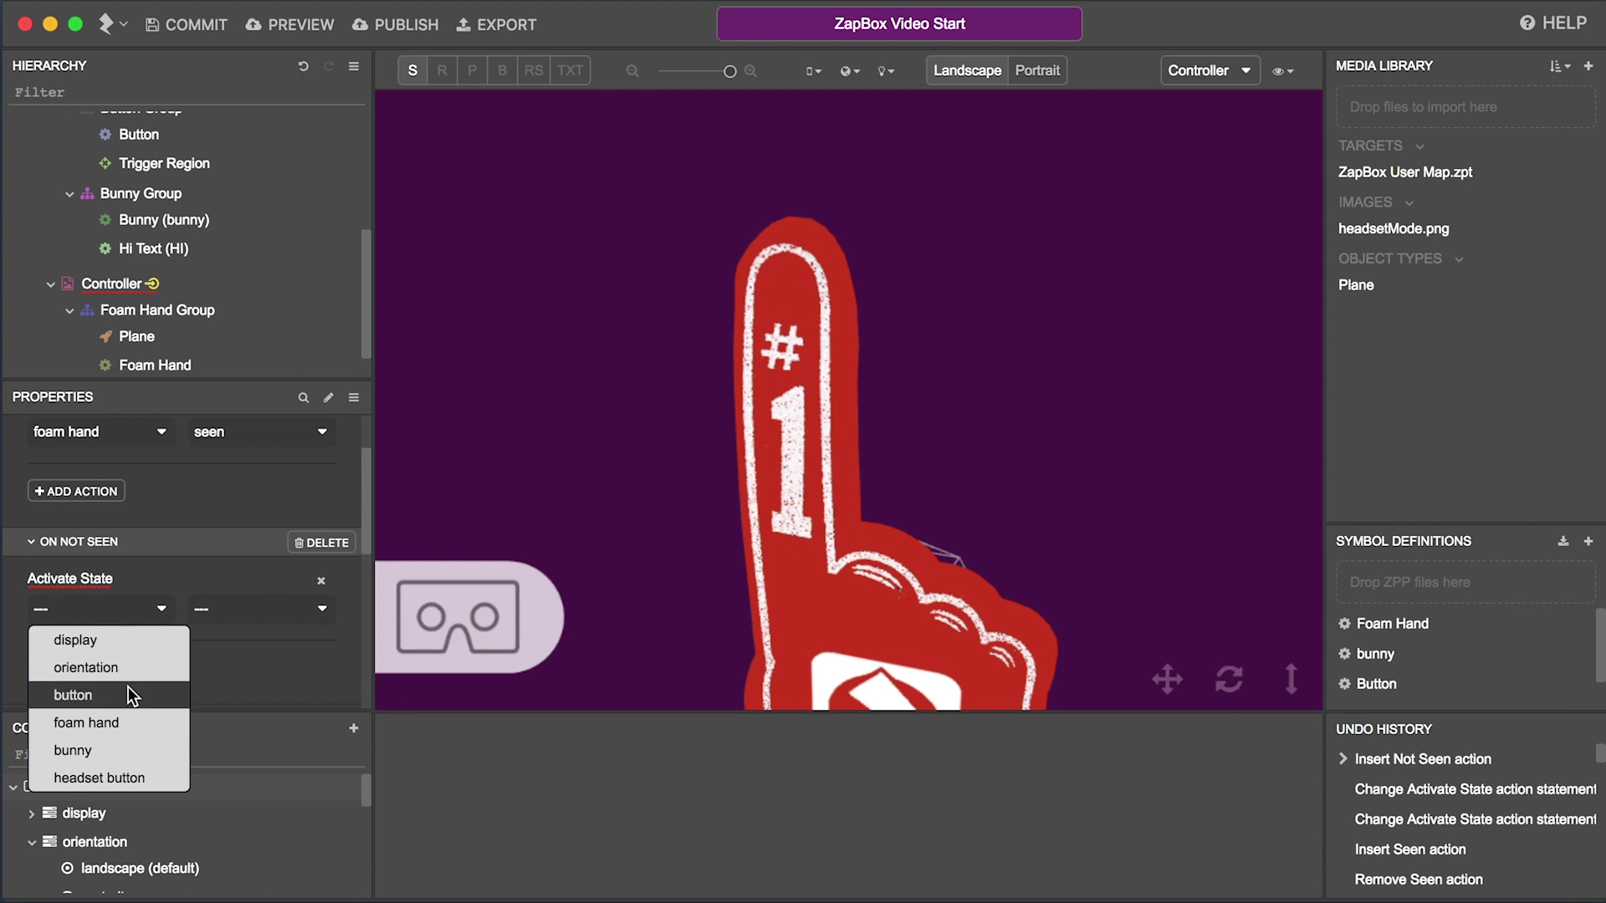
{"action": "left_click", "coordinate": [76, 715]}
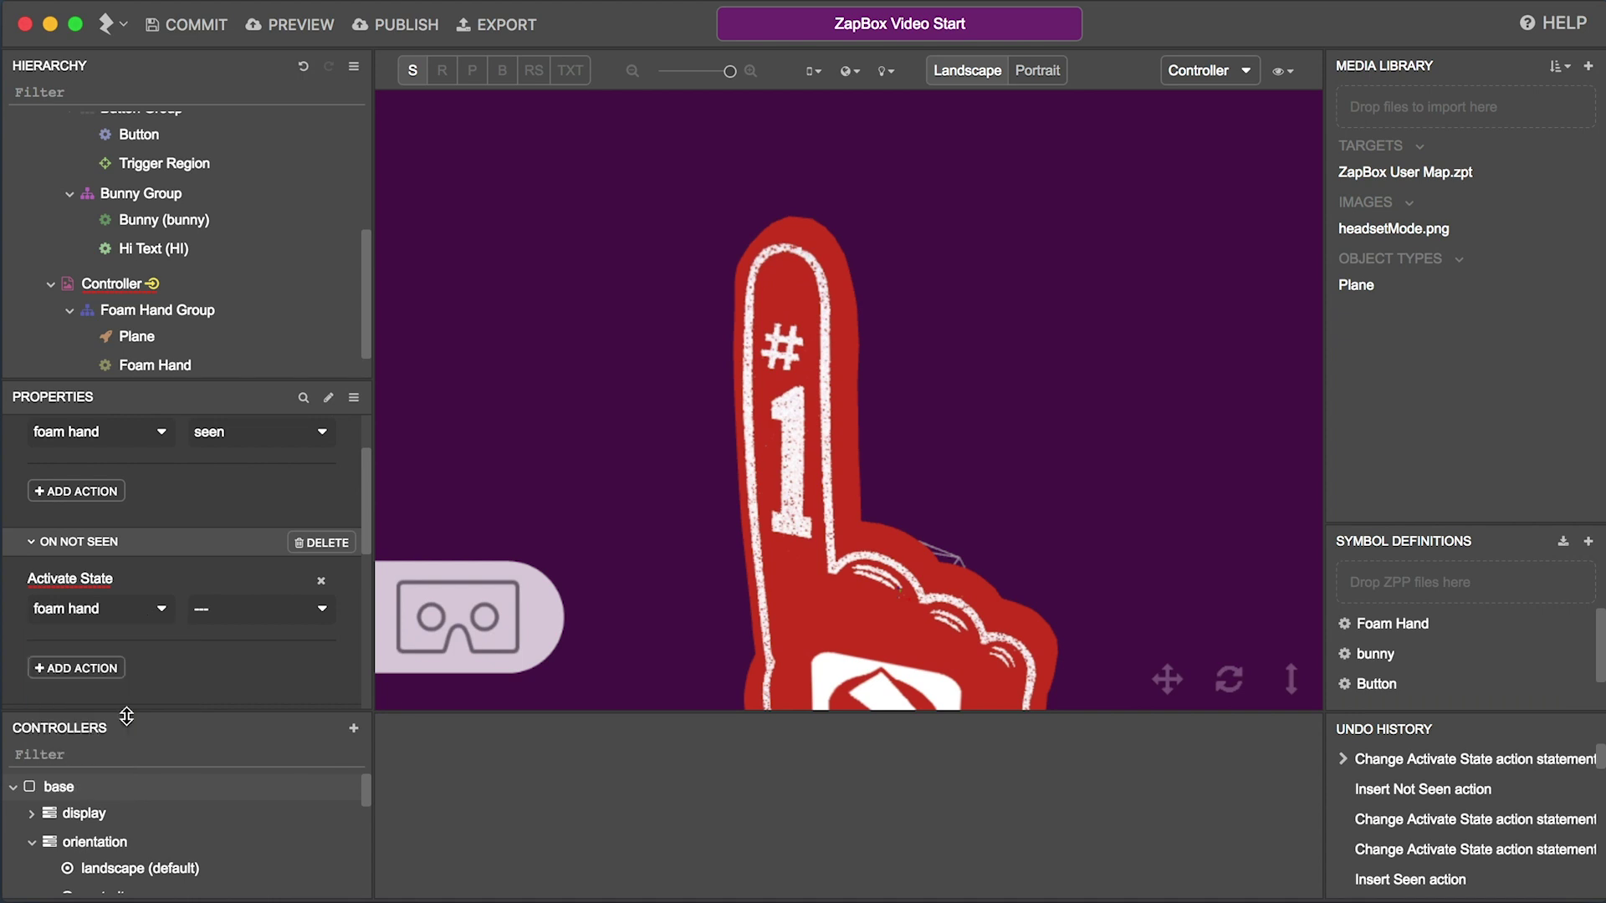
{"action": "left_click", "coordinate": [252, 609]}
{"action": "left_click", "coordinate": [240, 641]}
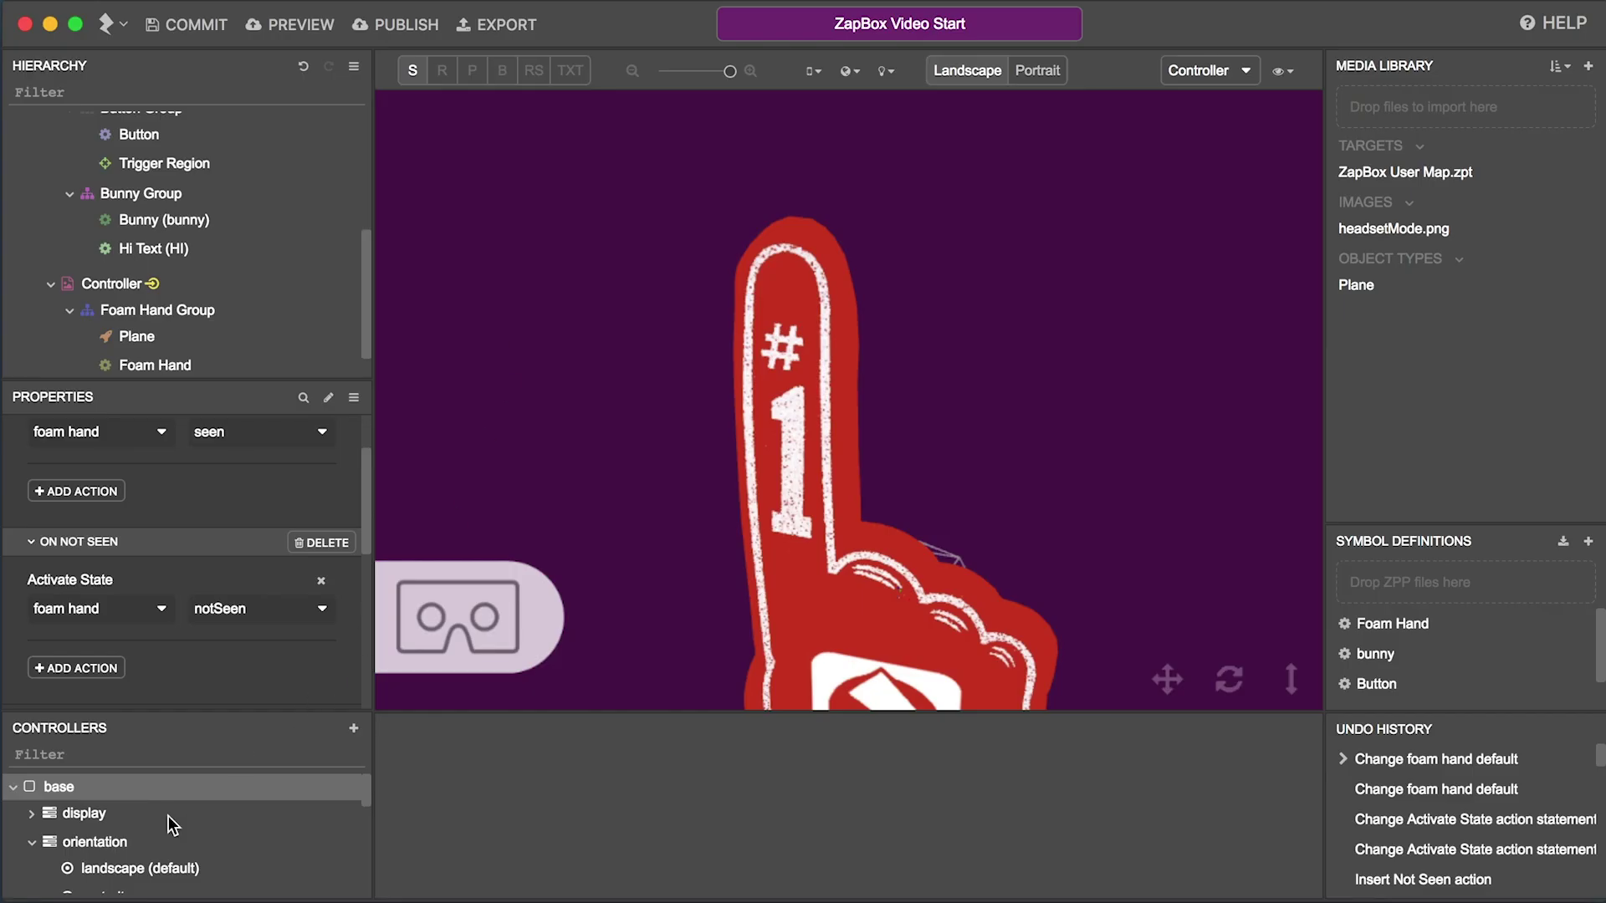
{"action": "scroll", "coordinate": [176, 818], "scroll_direction": "down", "scroll_amount": 1}
{"action": "scroll", "coordinate": [188, 815], "scroll_direction": "down", "scroll_amount": 1}
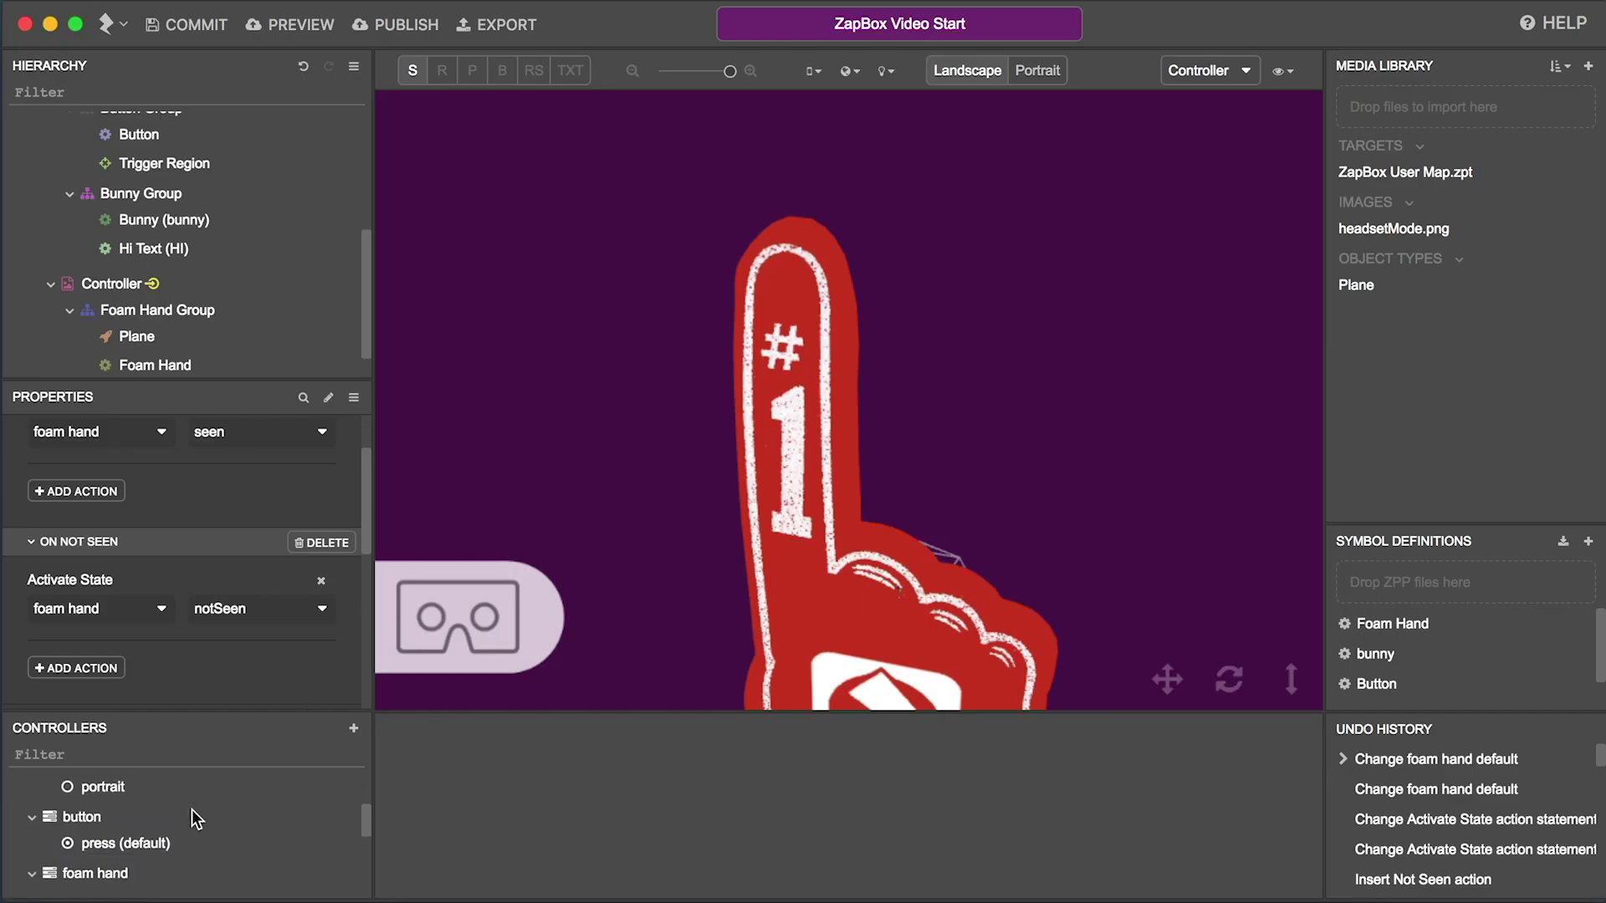
{"action": "scroll", "coordinate": [194, 815], "scroll_direction": "down", "scroll_amount": 1}
{"action": "scroll", "coordinate": [192, 817], "scroll_direction": "down", "scroll_amount": 2}
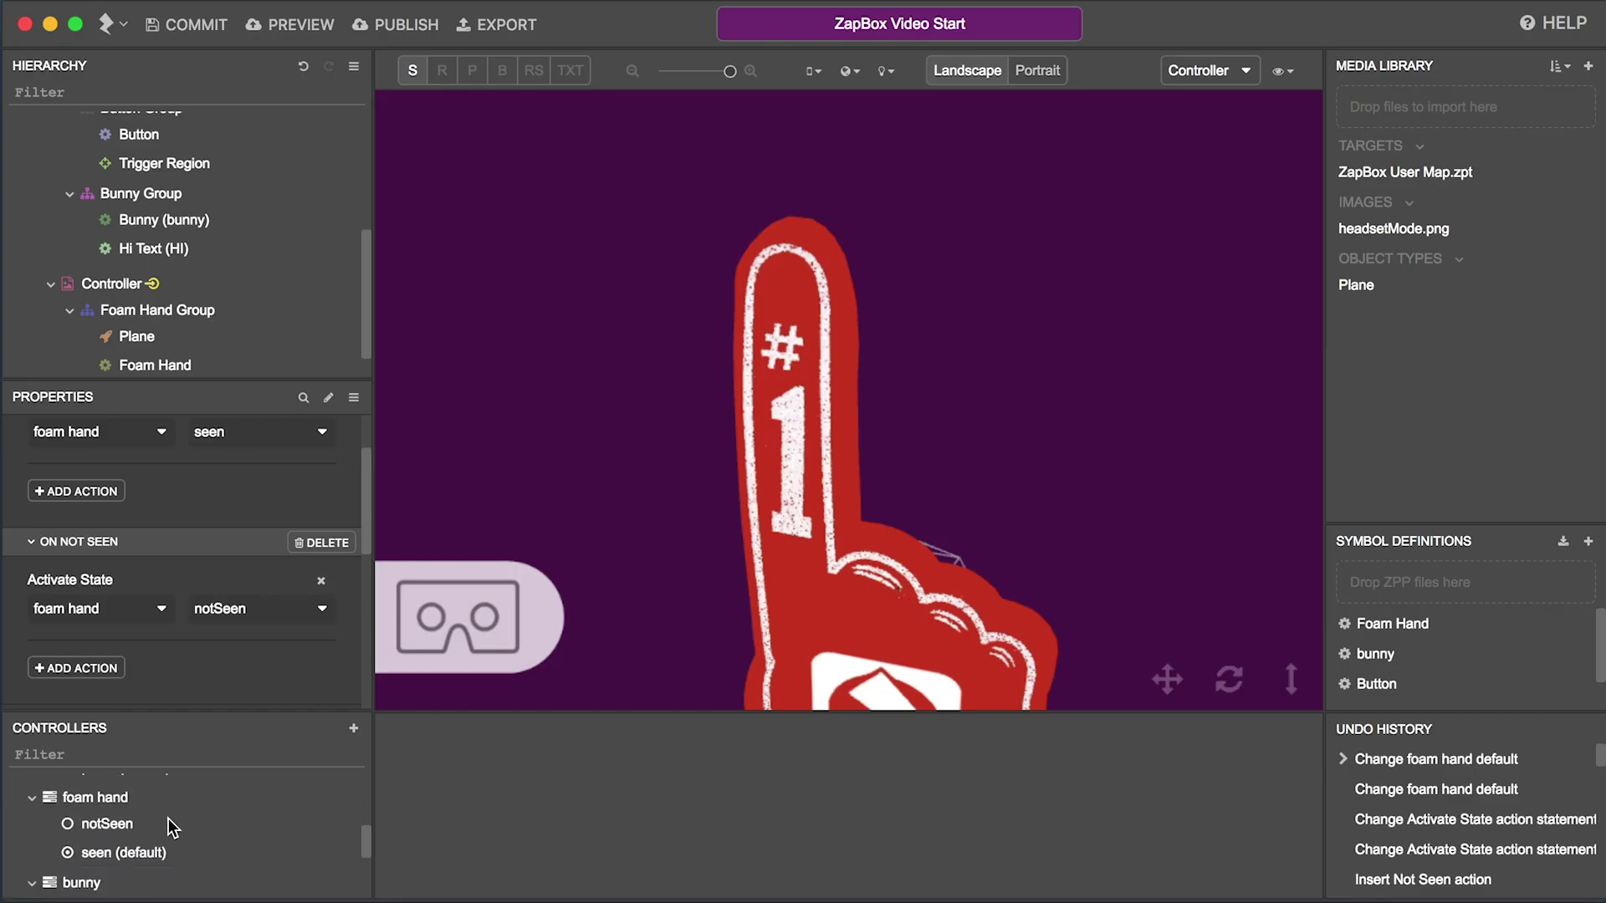
{"action": "right_click", "coordinate": [143, 829]}
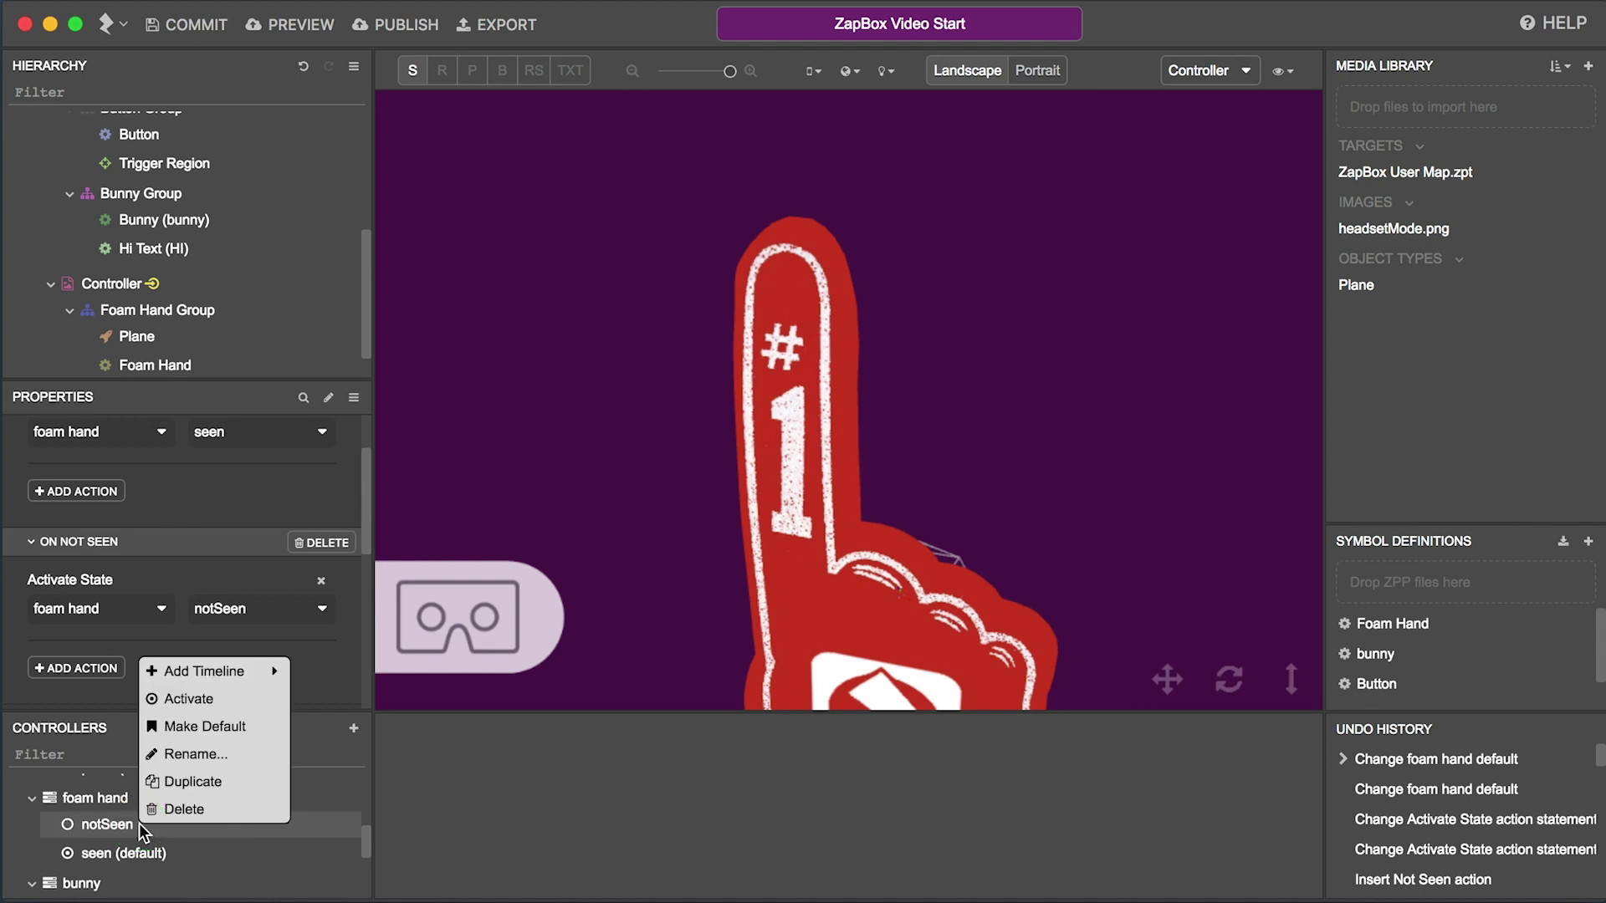
{"action": "left_click", "coordinate": [219, 736]}
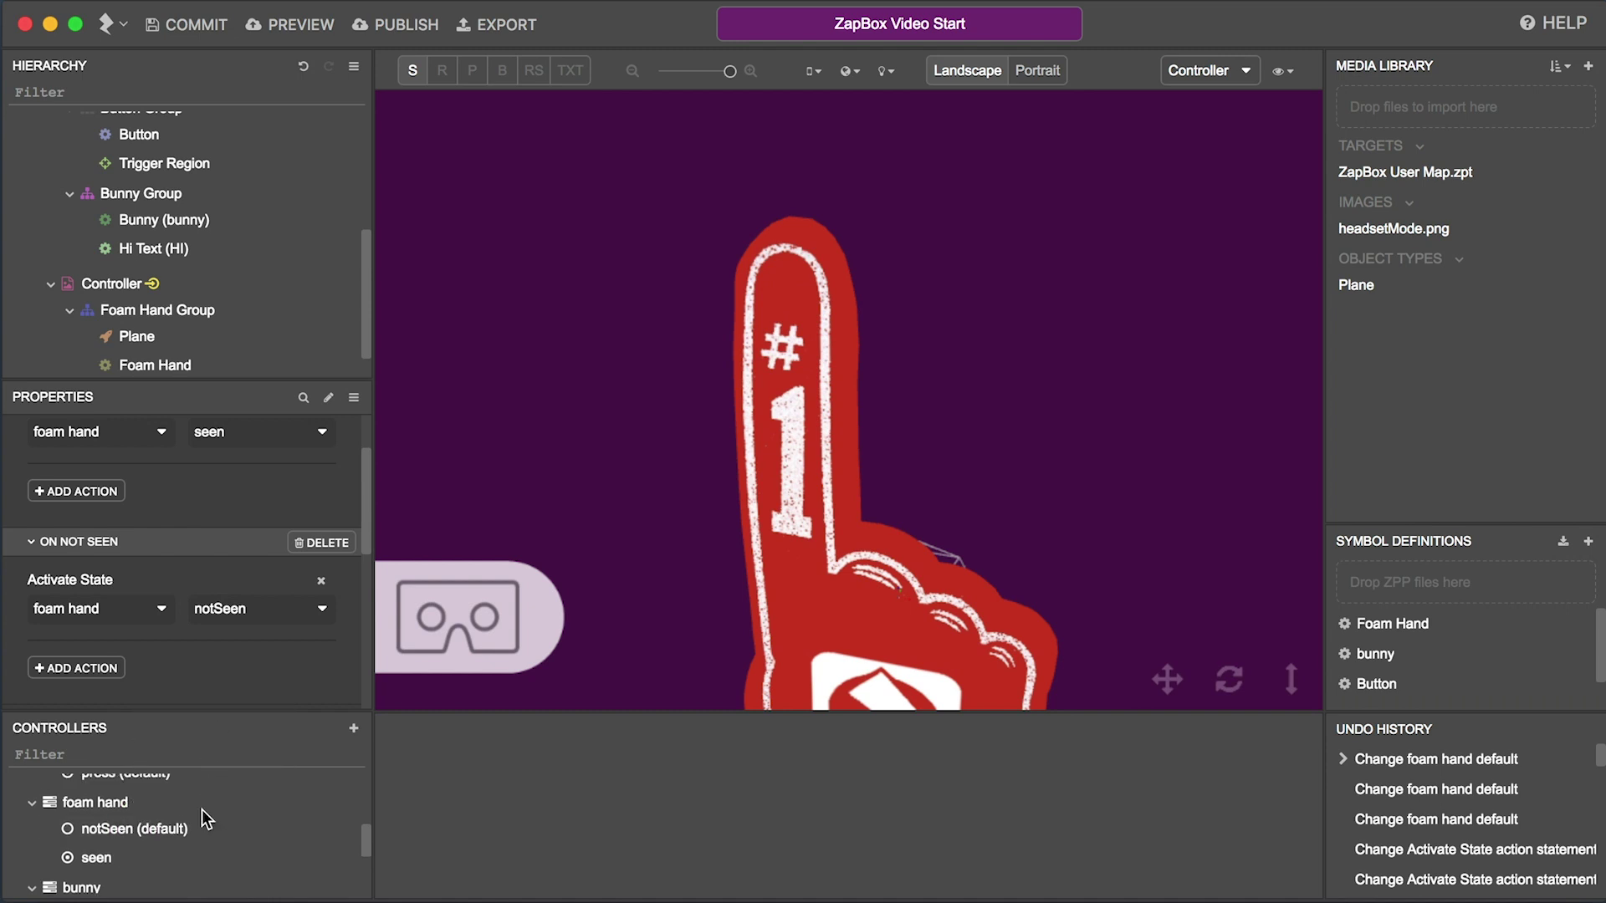
{"action": "scroll", "coordinate": [208, 809], "scroll_direction": "up", "scroll_amount": 3}
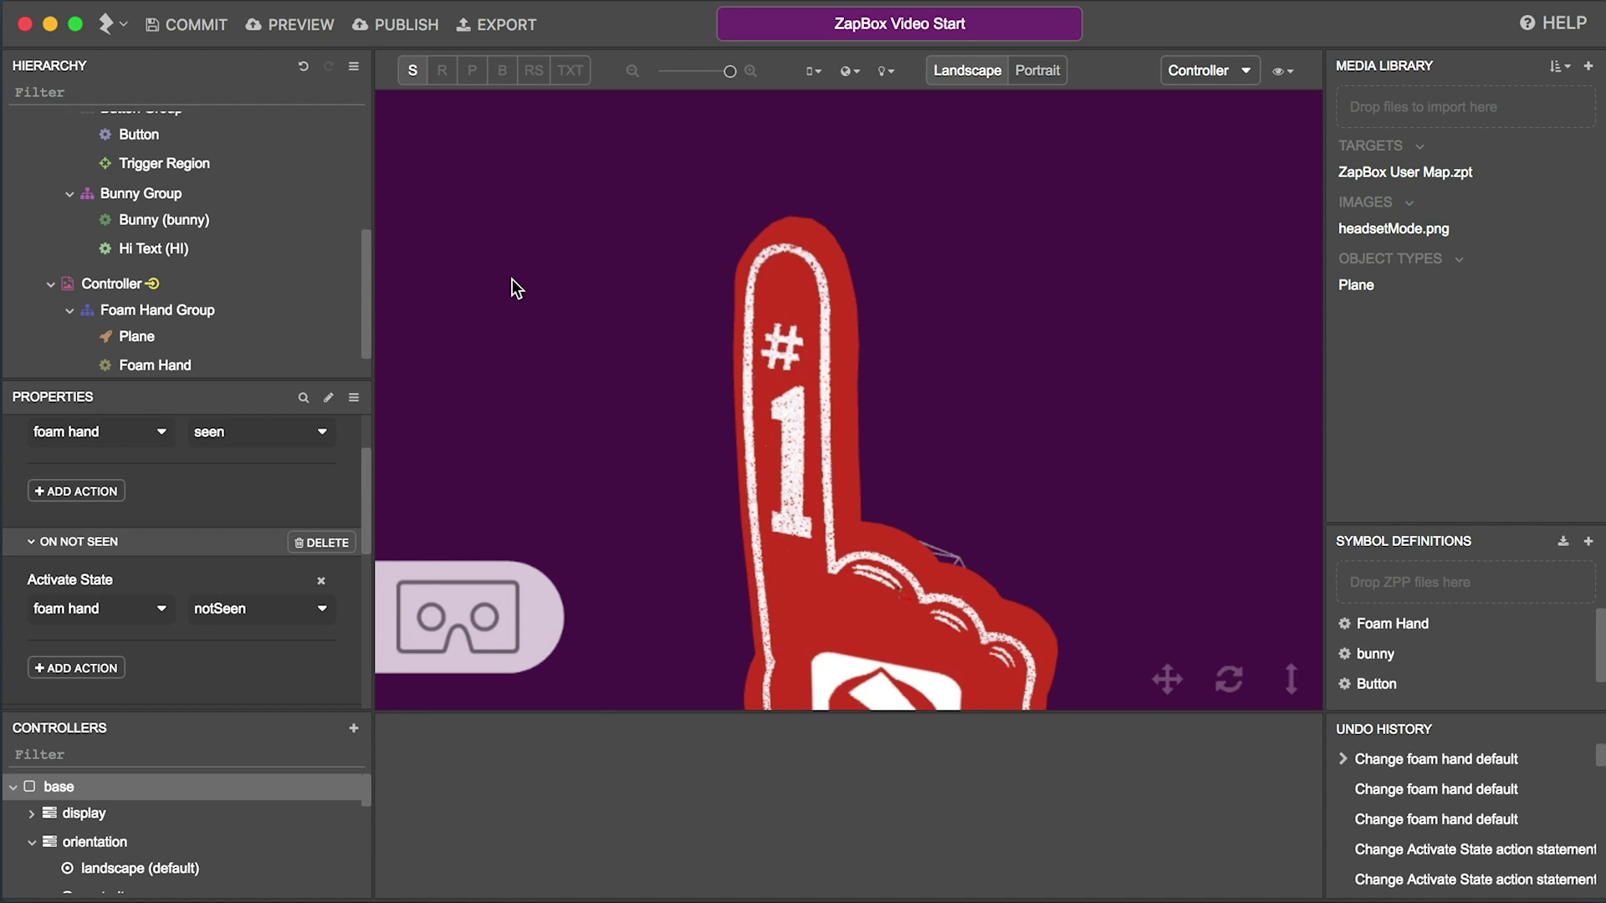
{"action": "scroll", "coordinate": [285, 246], "scroll_direction": "up", "scroll_amount": 2}
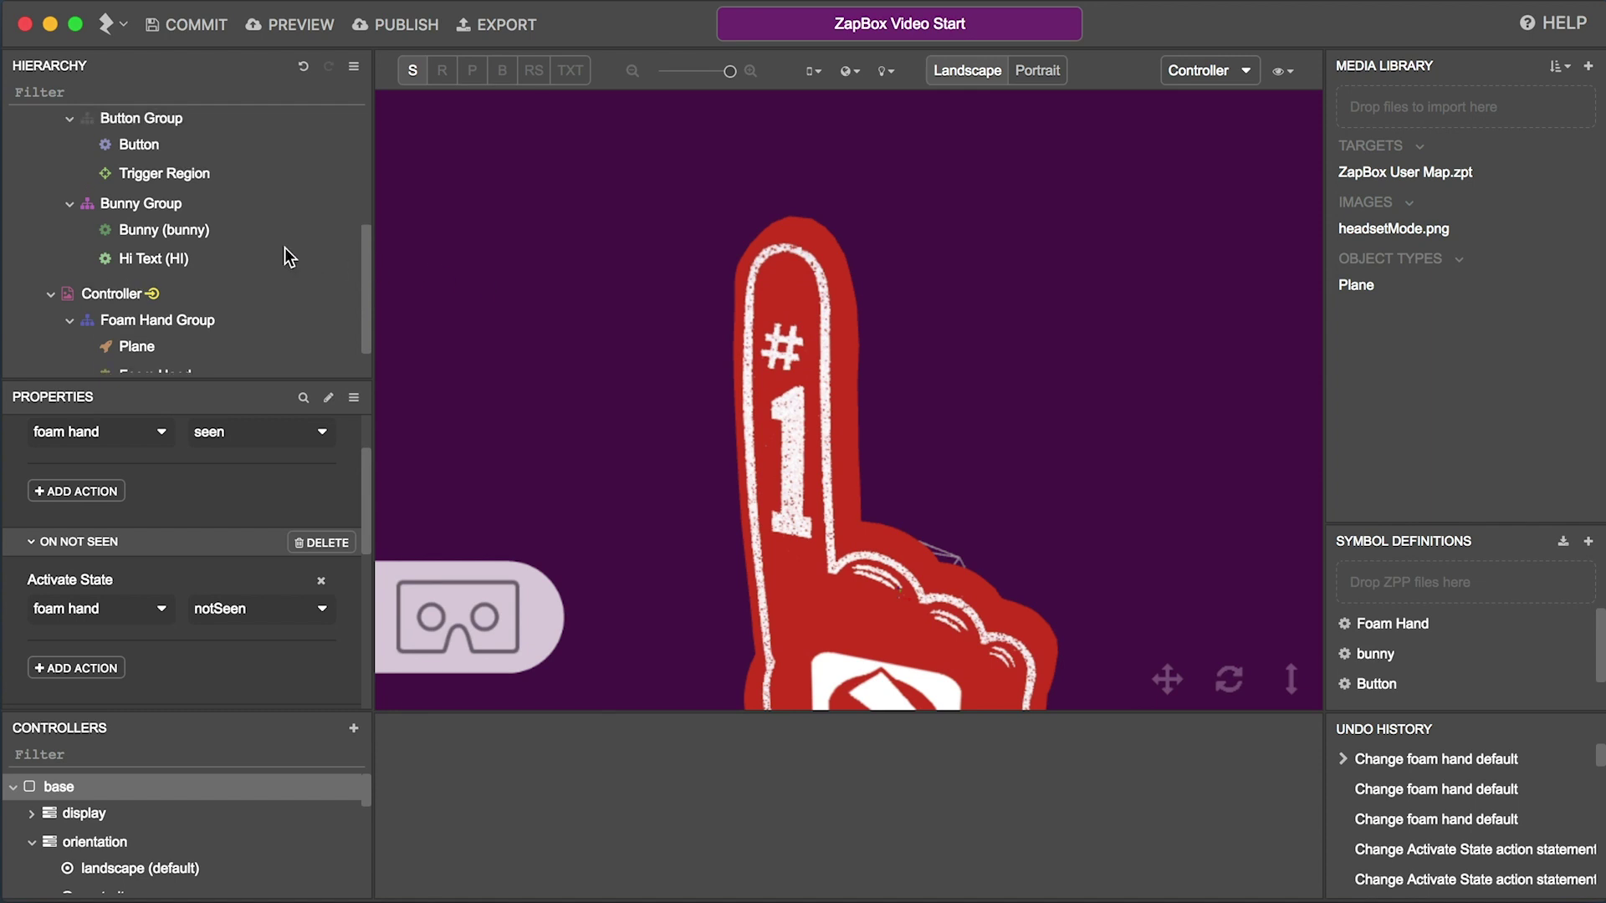
Step: Add a Trigger Enter Play Timeline action that plays the button's press timeline
{"action": "left_click", "coordinate": [206, 189]}
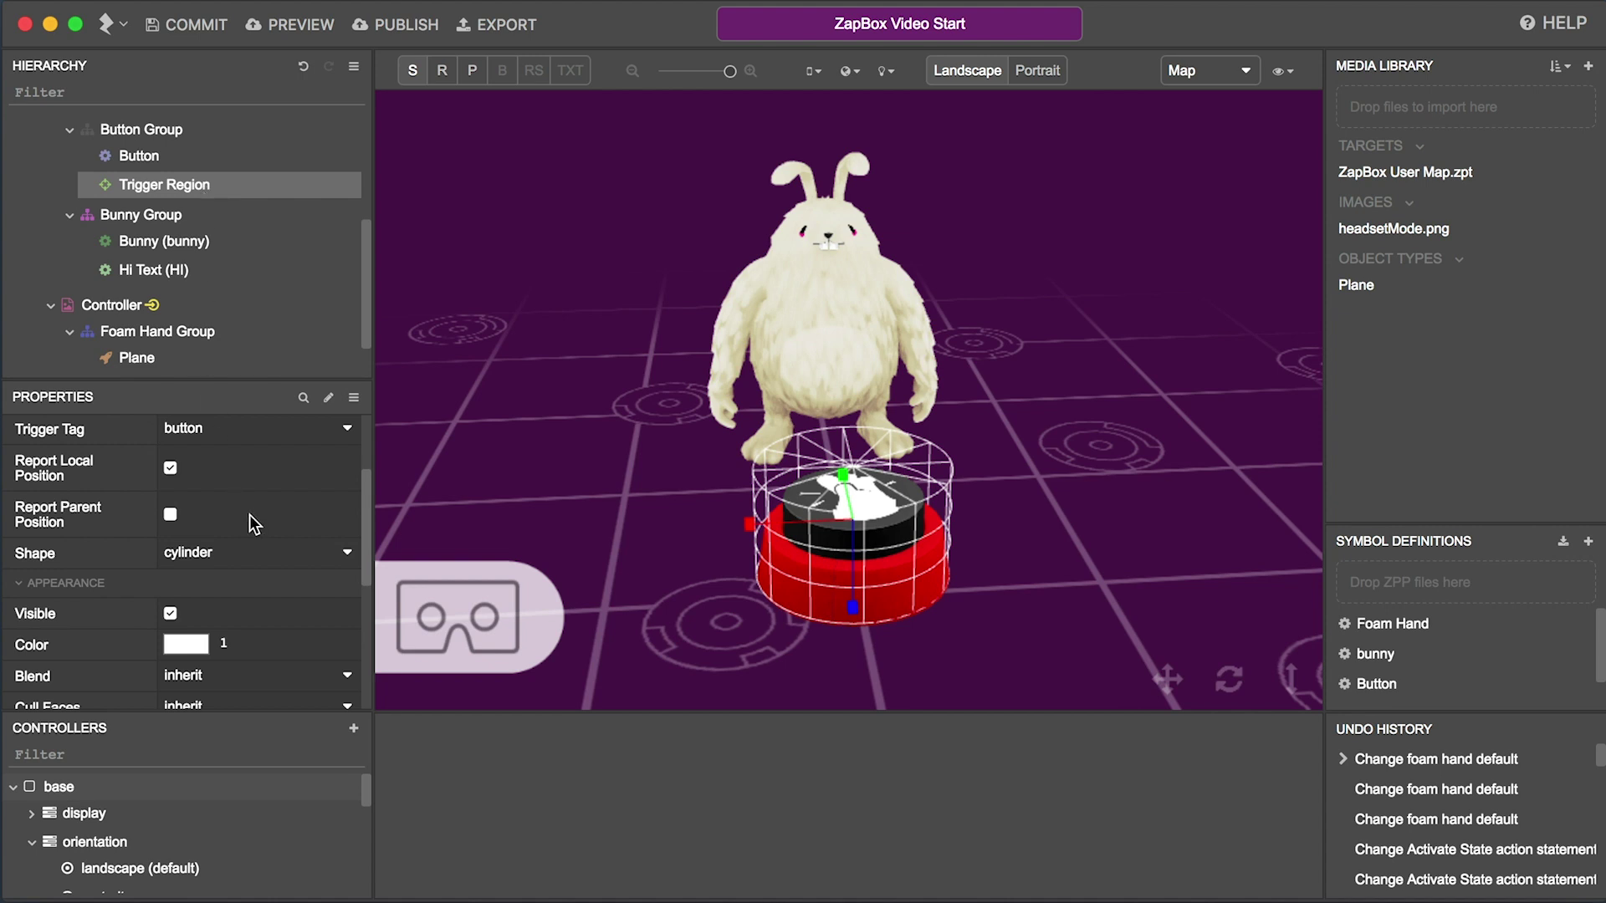
{"action": "scroll", "coordinate": [250, 515], "scroll_direction": "up", "scroll_amount": 3}
{"action": "left_click", "coordinate": [331, 430]}
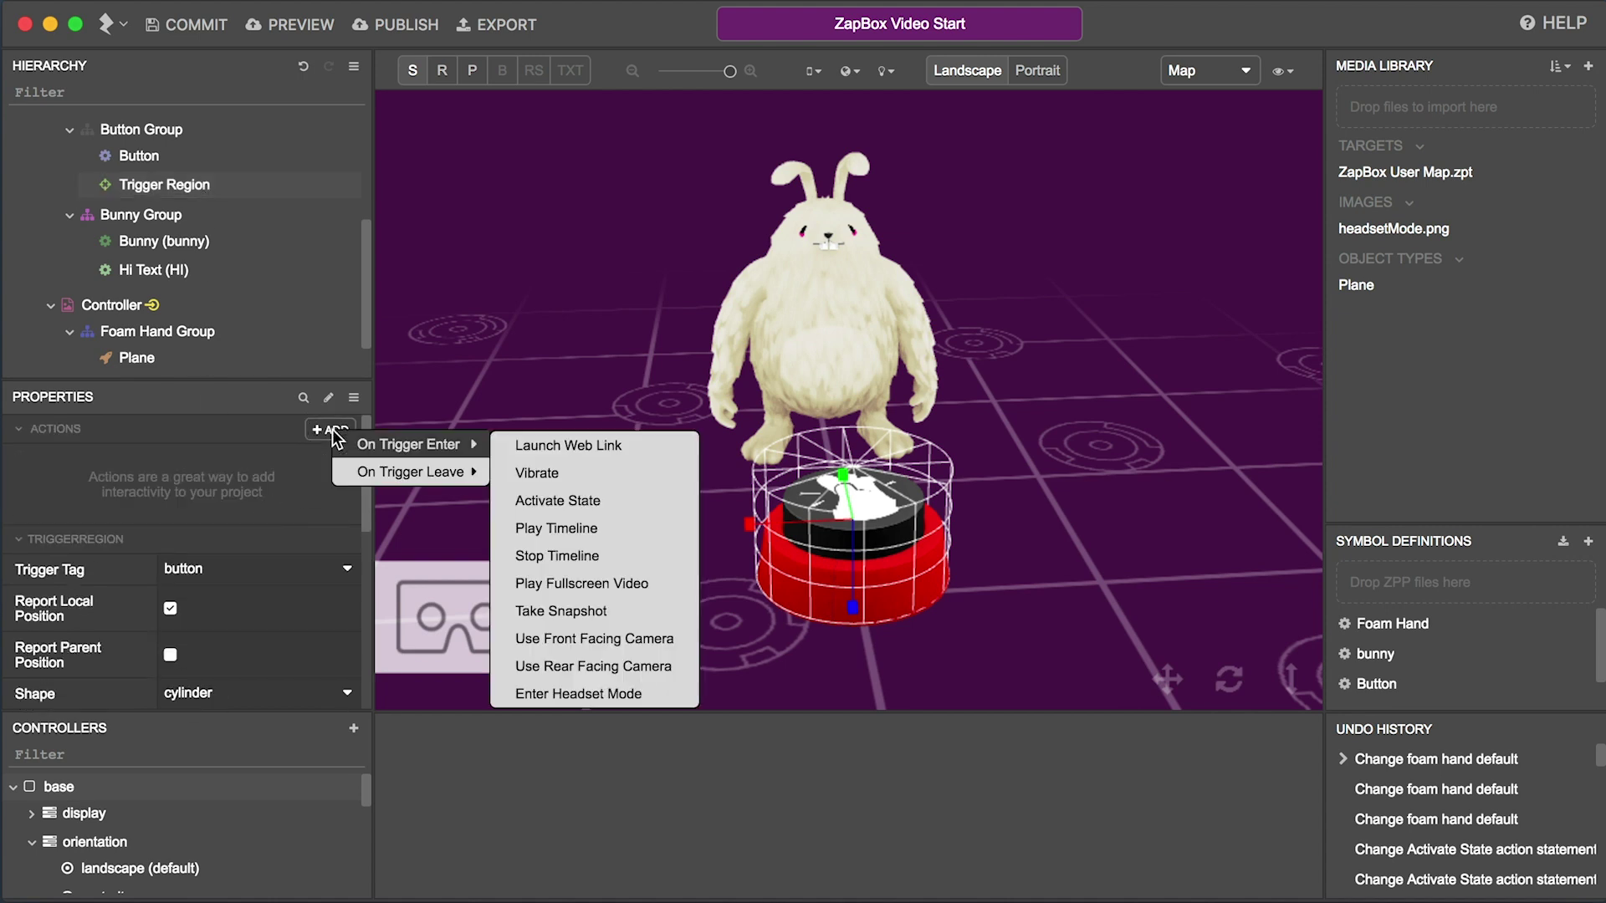
{"action": "left_click", "coordinate": [575, 526]}
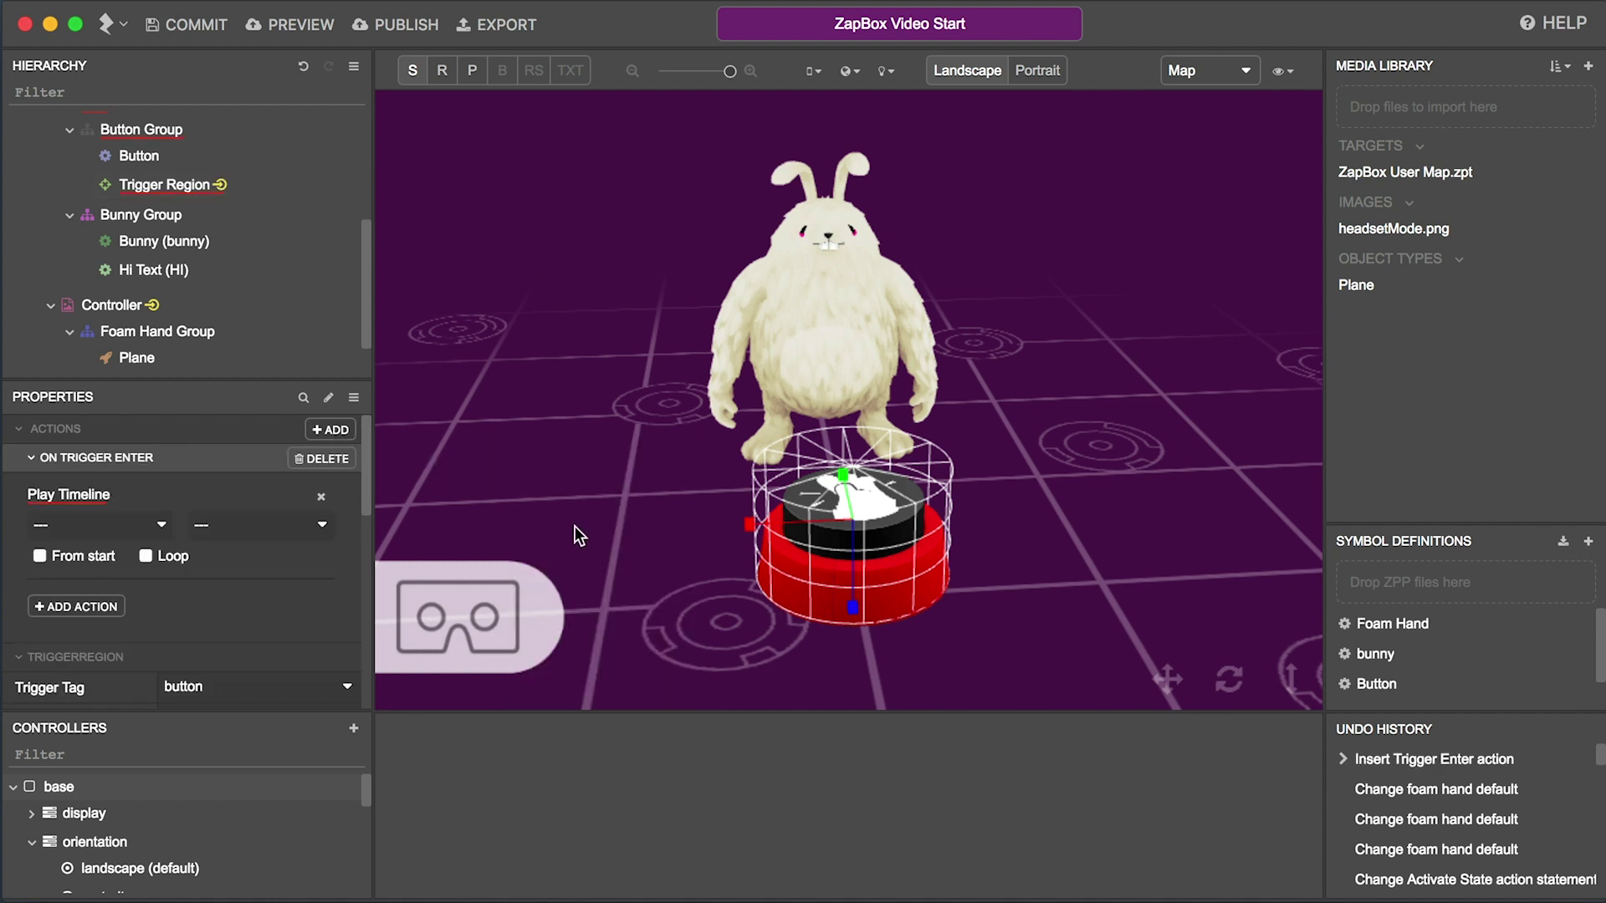
{"action": "left_click", "coordinate": [159, 525]}
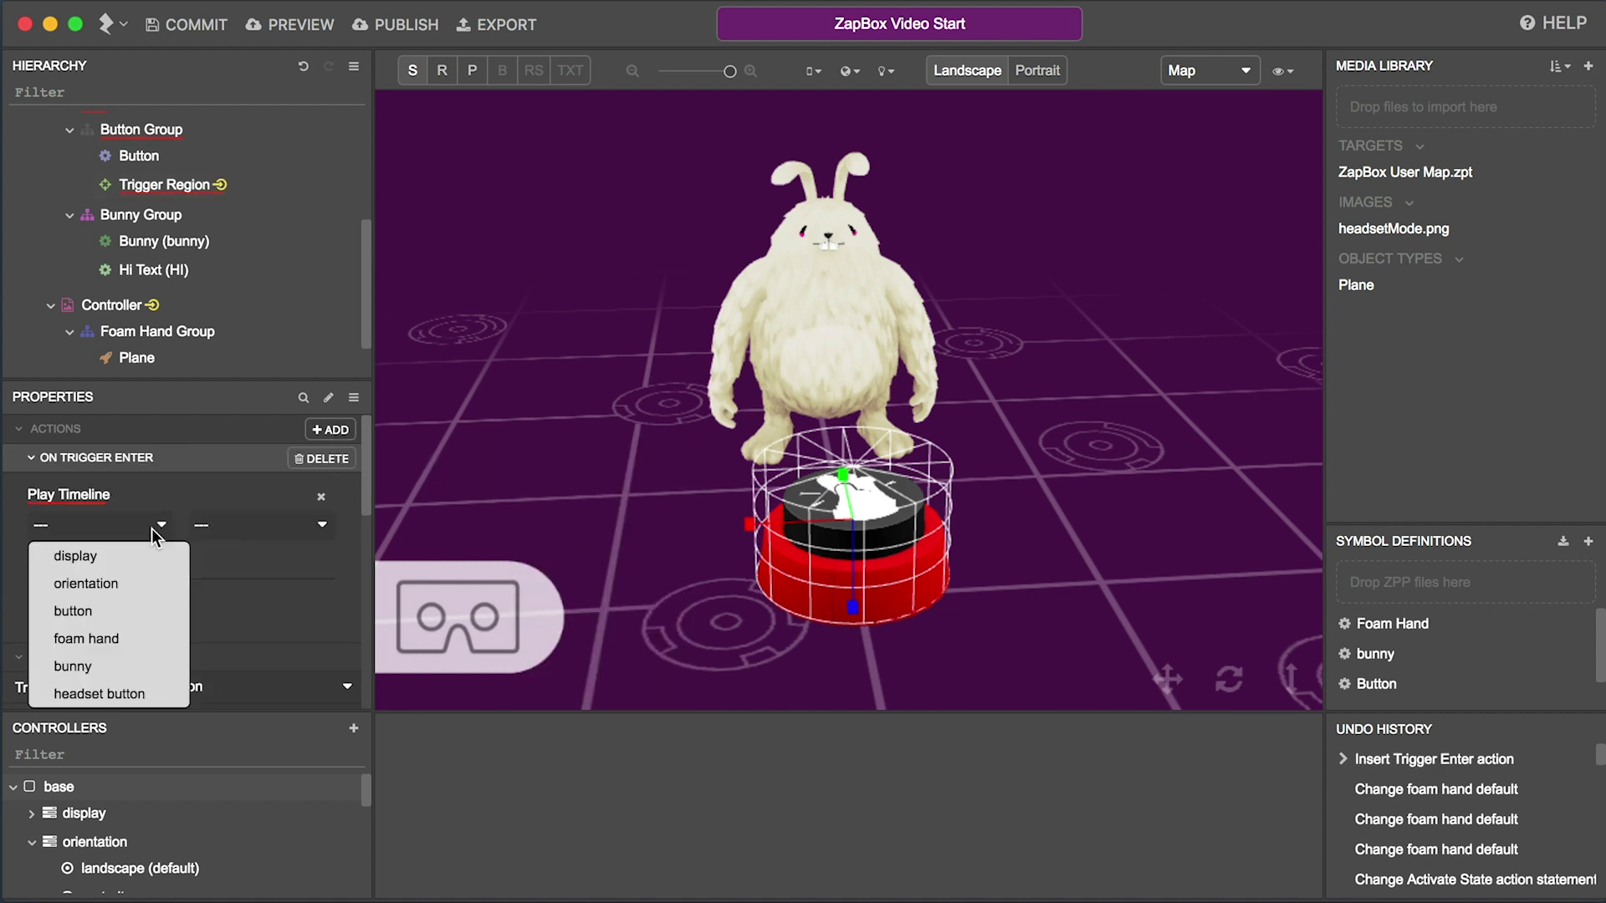
{"action": "left_click", "coordinate": [75, 608]}
{"action": "left_click", "coordinate": [257, 525]}
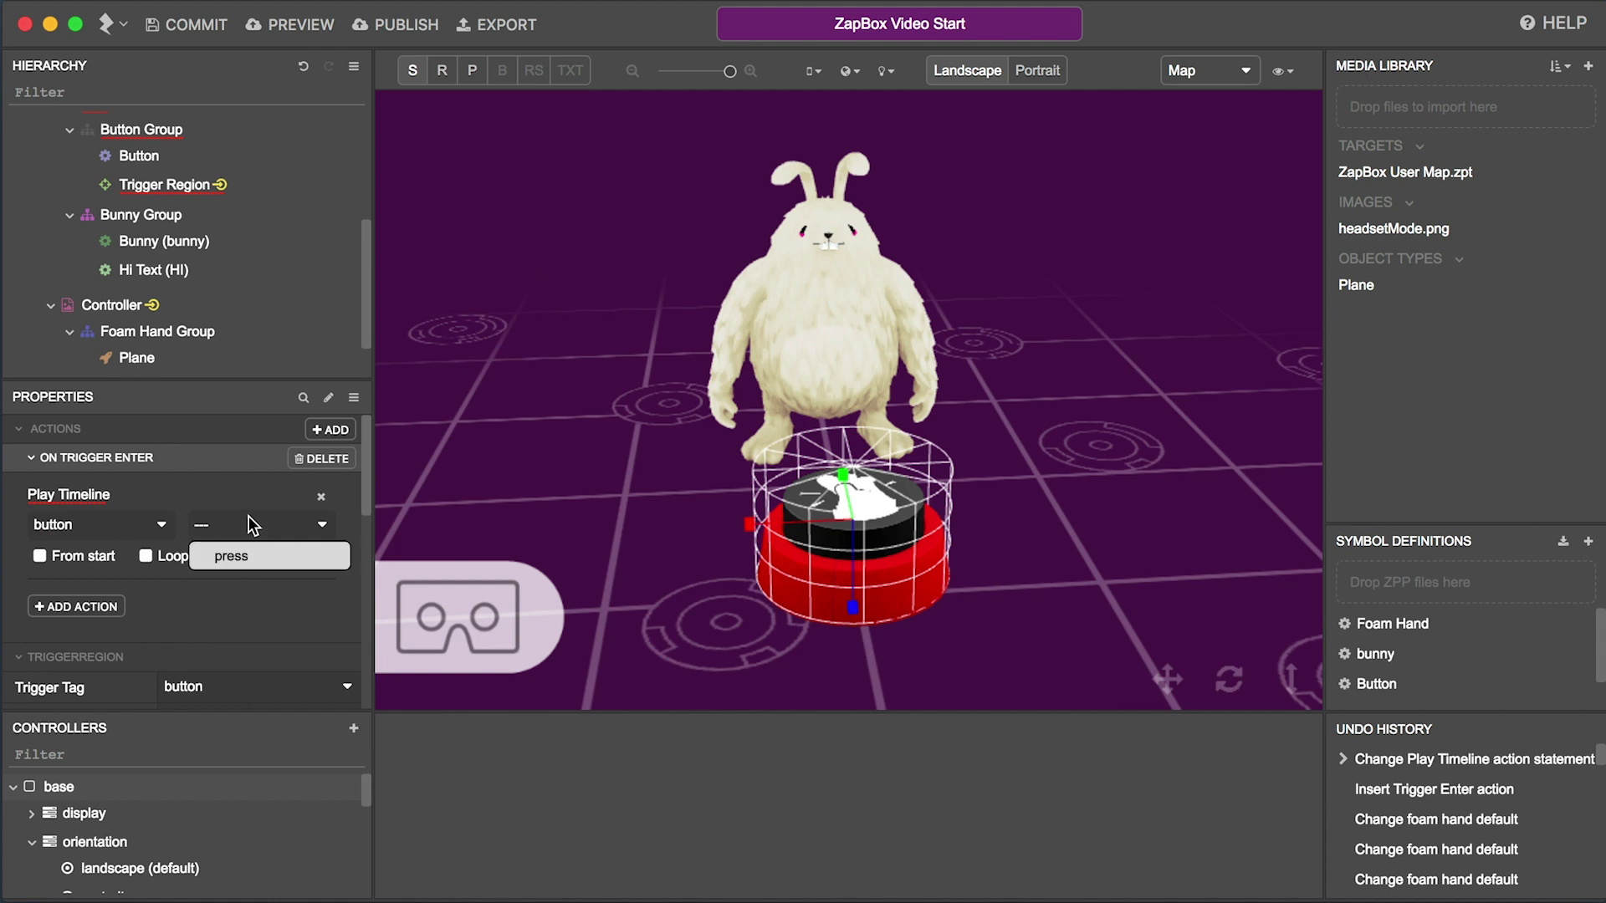
{"action": "left_click", "coordinate": [251, 552]}
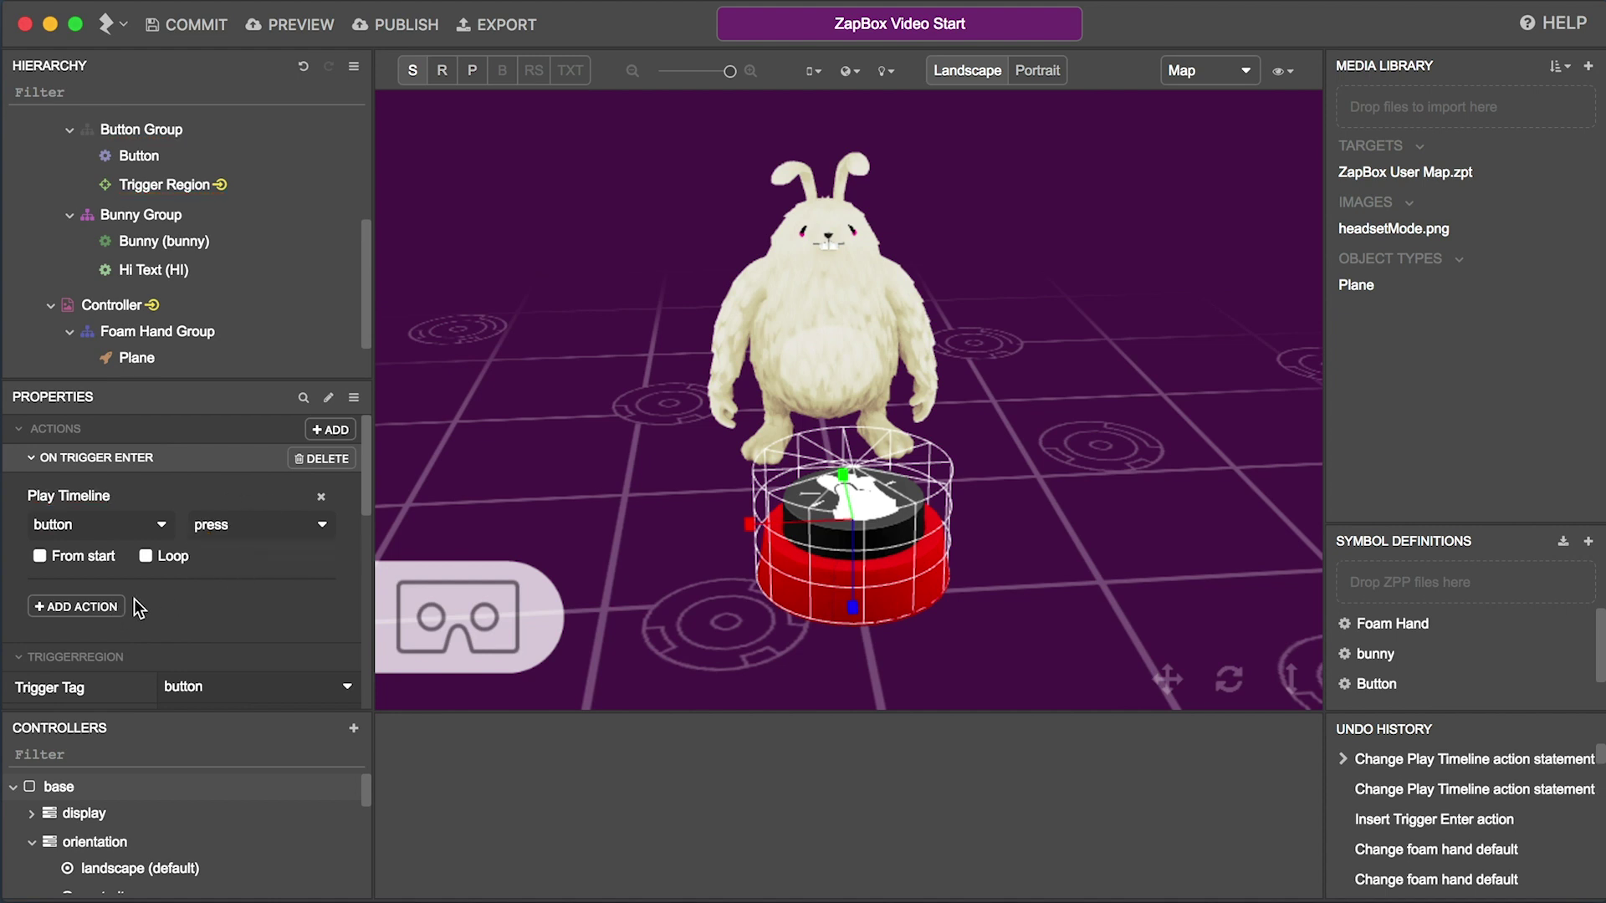
Step: Add a second Play Timeline action for the bunny's wave, with From start ticked on both actions
{"action": "left_click", "coordinate": [101, 607]}
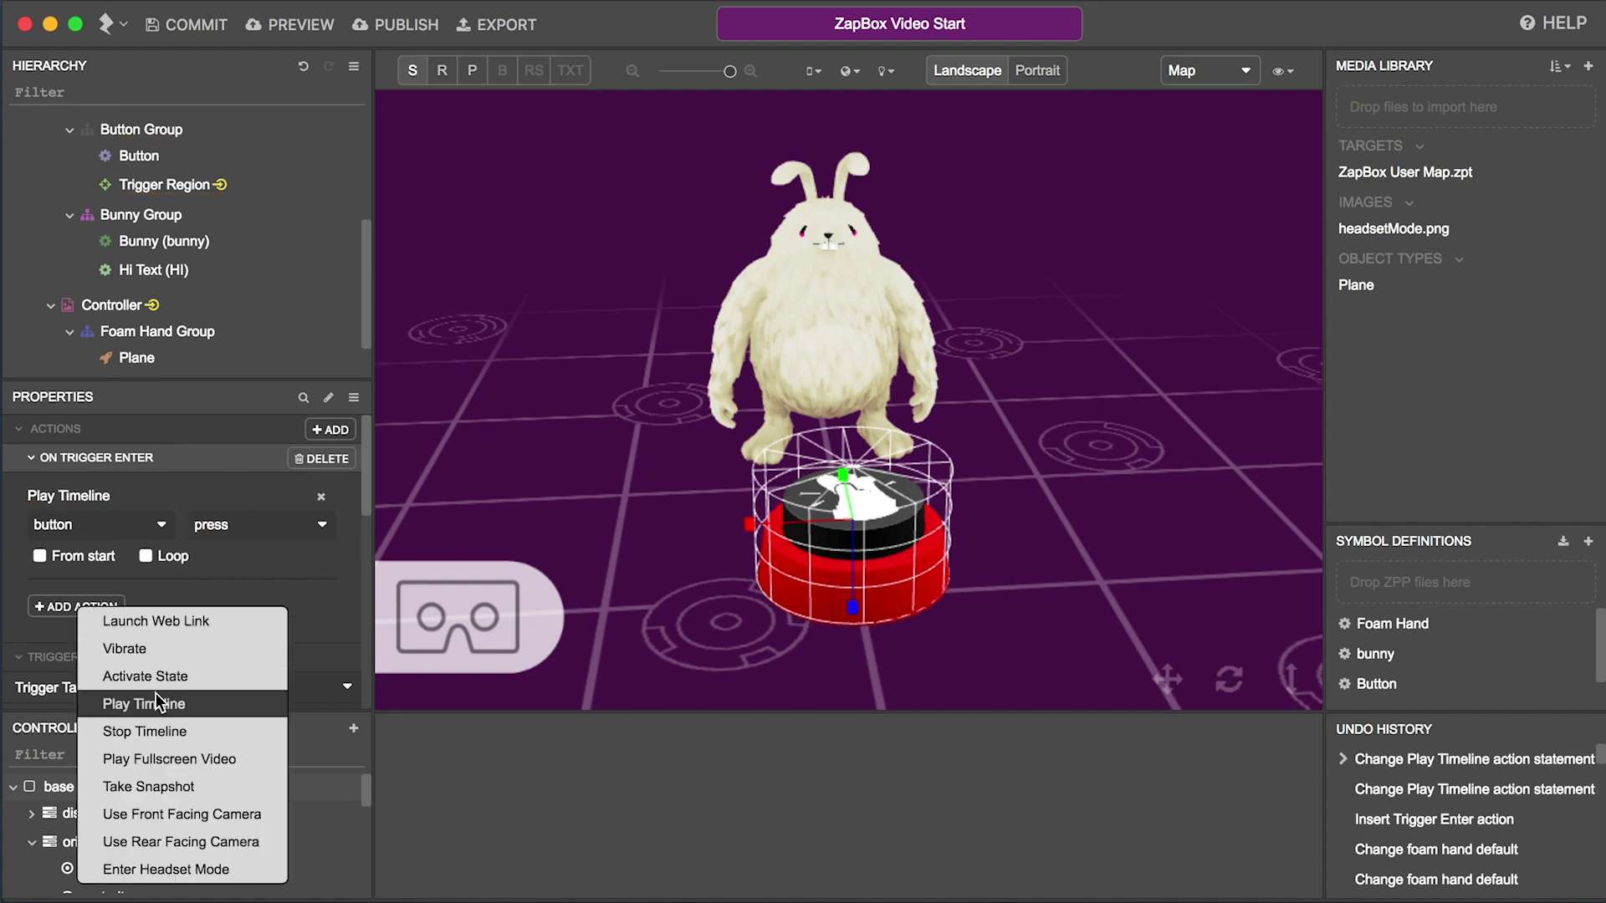
{"action": "left_click", "coordinate": [143, 704]}
{"action": "left_click", "coordinate": [159, 633]}
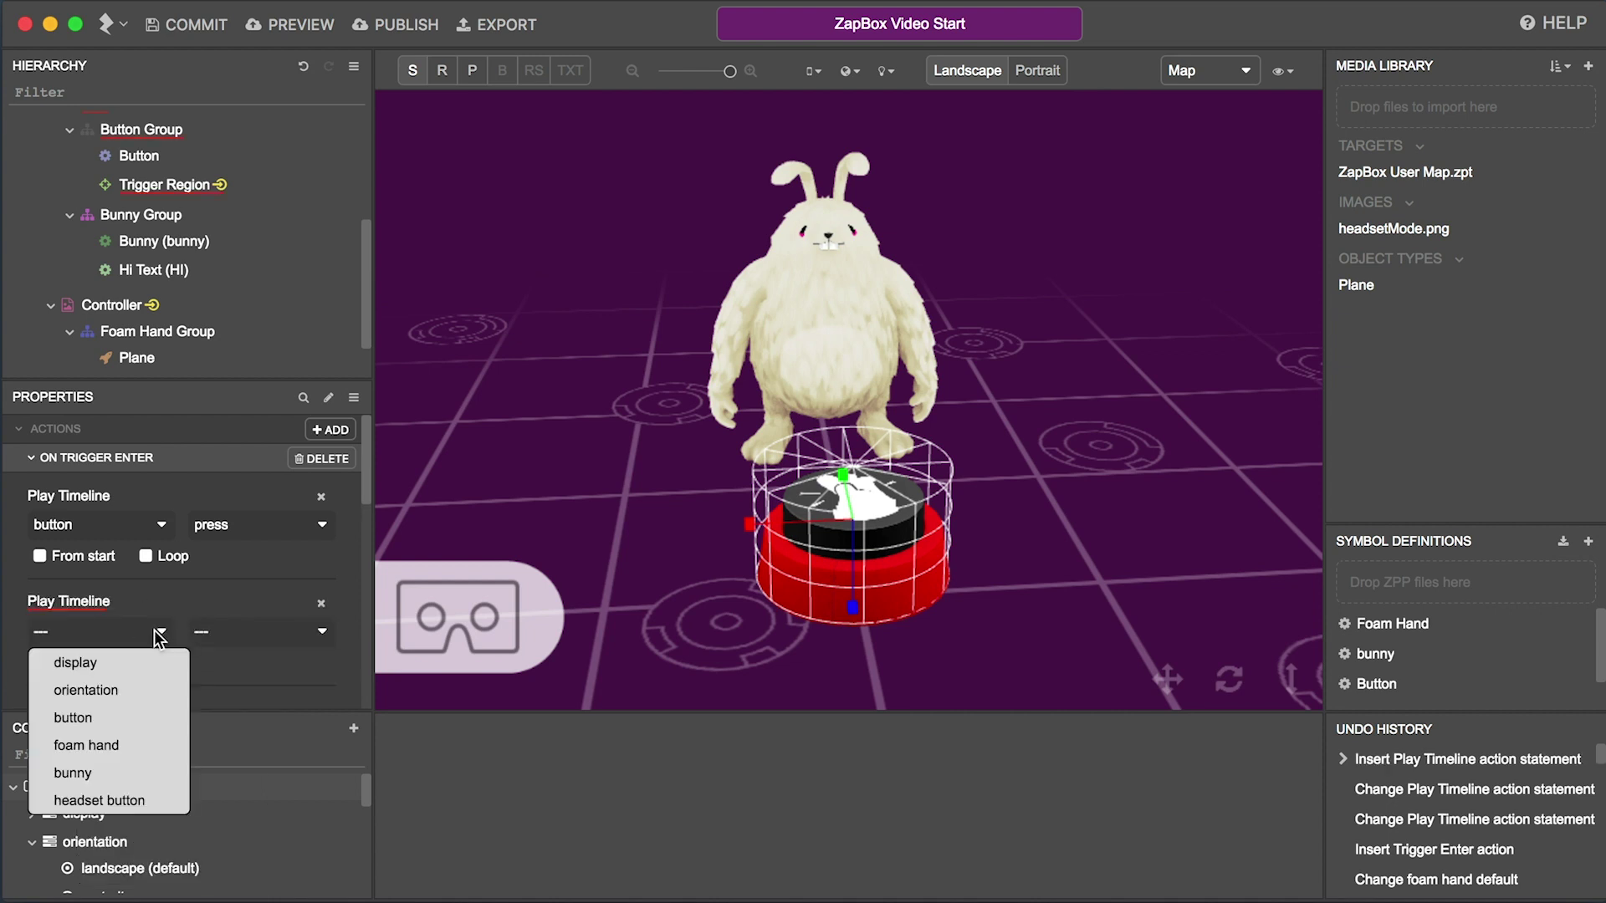
{"action": "left_click", "coordinate": [73, 773]}
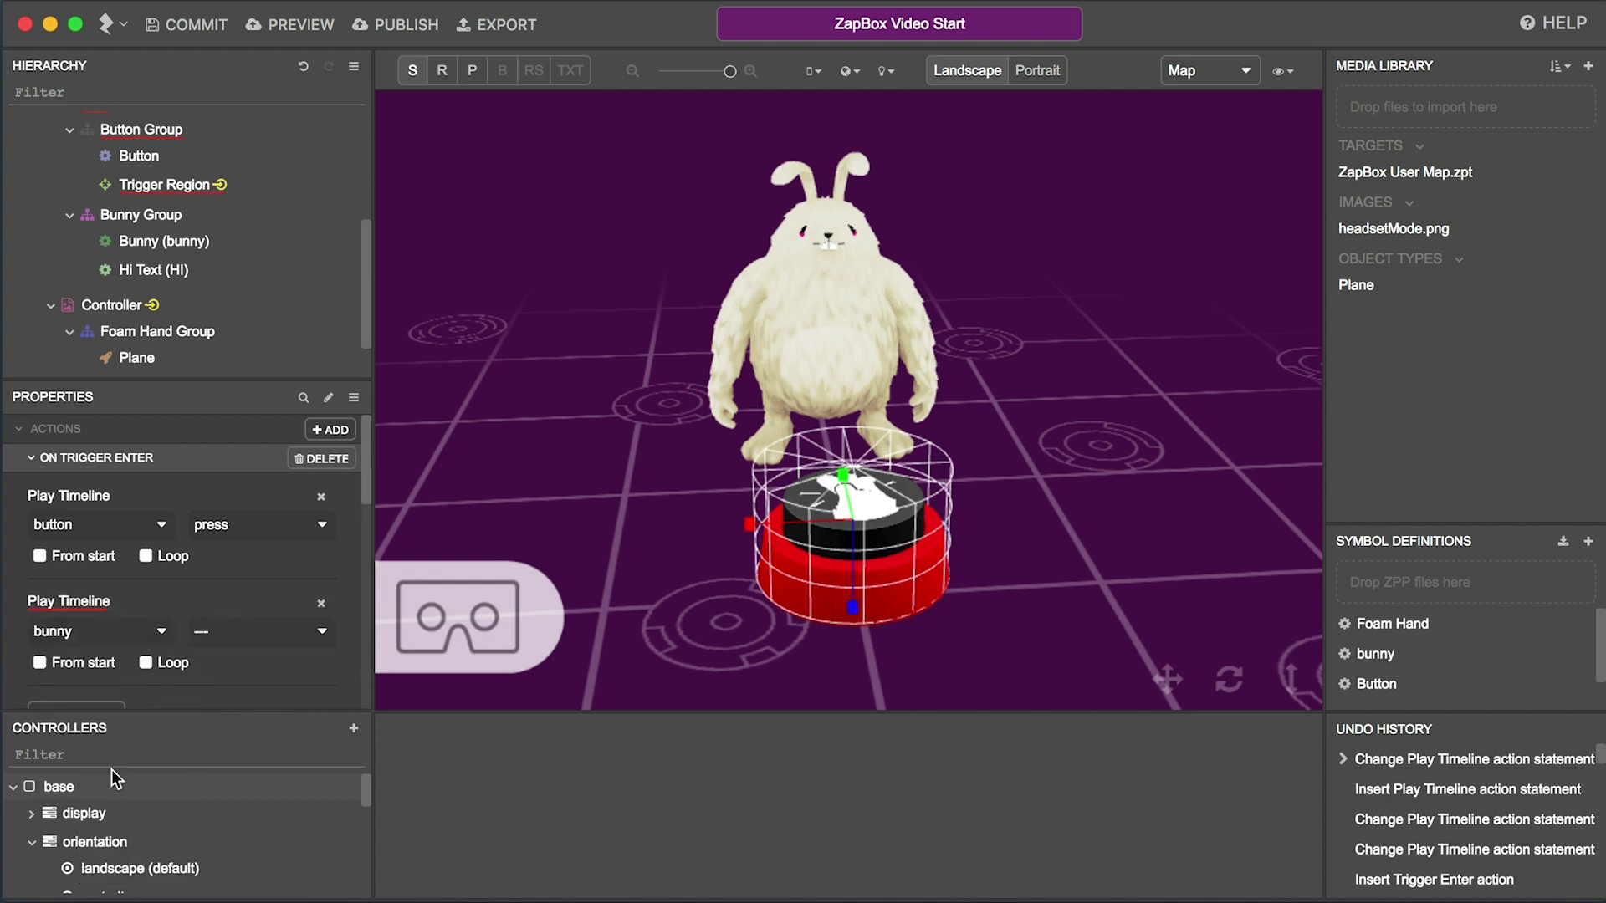
{"action": "left_click", "coordinate": [250, 634]}
{"action": "left_click", "coordinate": [249, 663]}
{"action": "scroll", "coordinate": [248, 663], "scroll_direction": "down", "scroll_amount": 2}
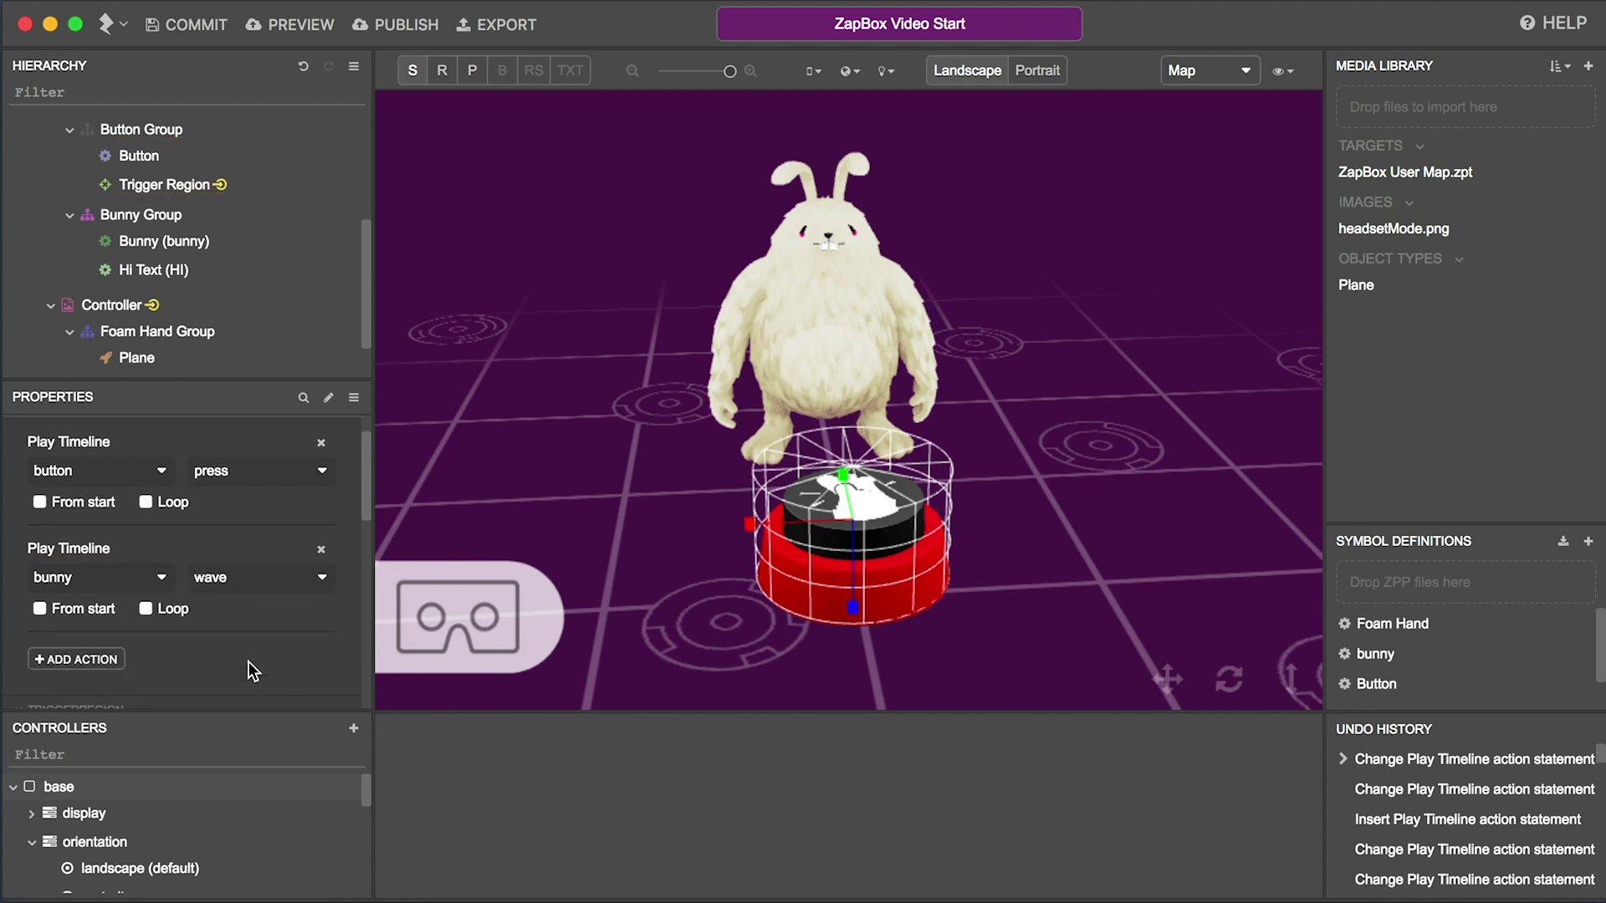
{"action": "left_click", "coordinate": [40, 501]}
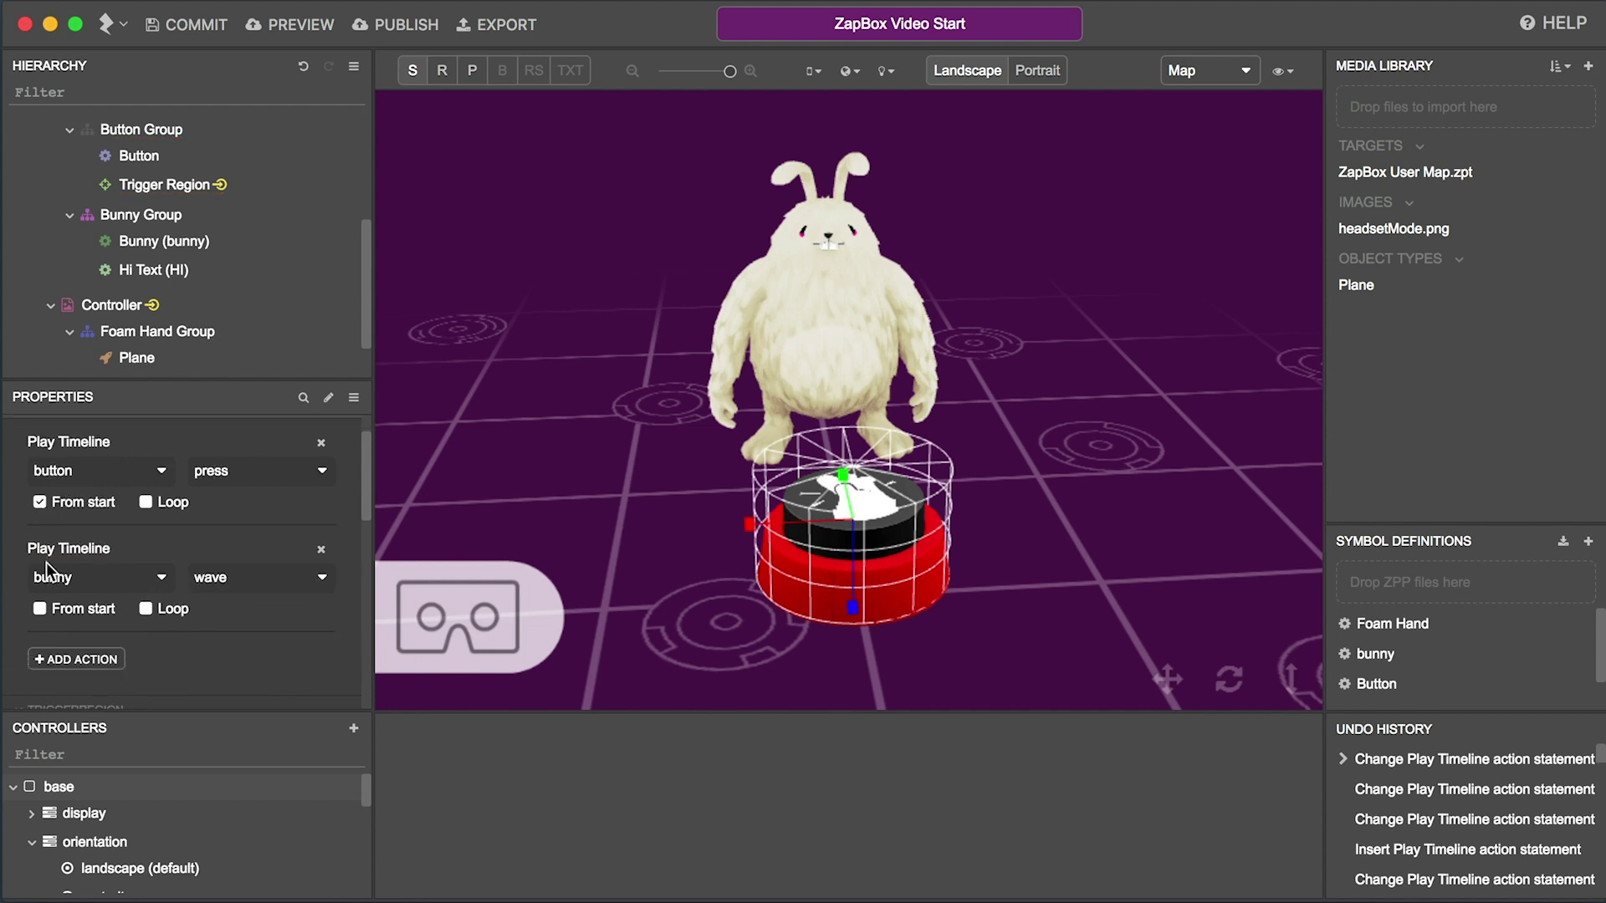
{"action": "left_click", "coordinate": [40, 608]}
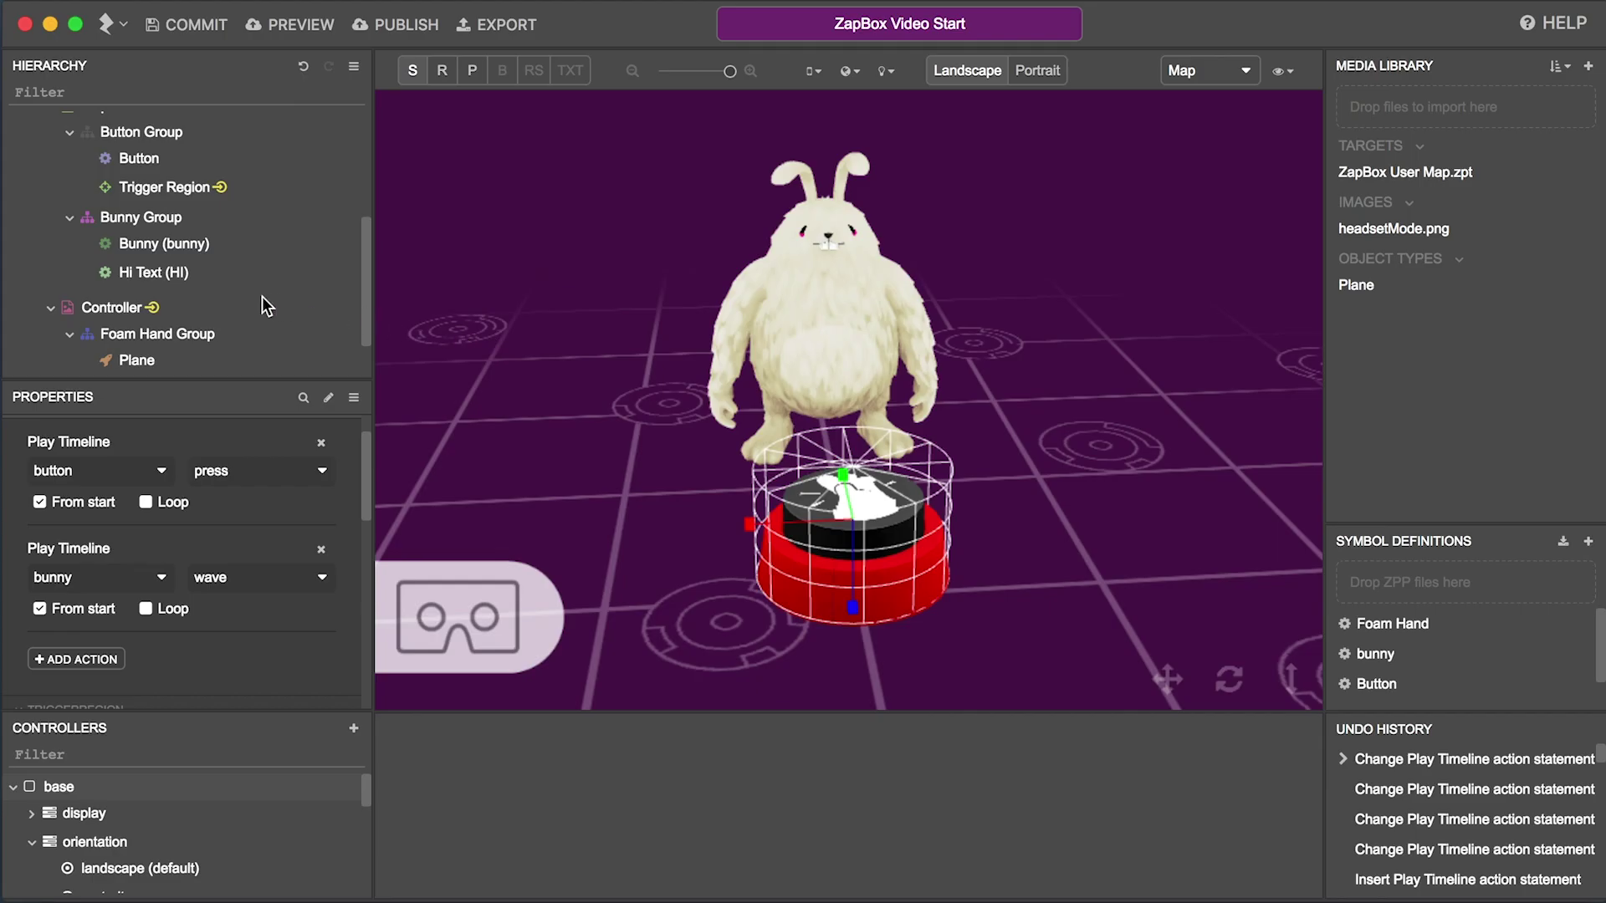
{"action": "scroll", "coordinate": [263, 296], "scroll_direction": "up", "scroll_amount": 2}
{"action": "scroll", "coordinate": [262, 296], "scroll_direction": "up", "scroll_amount": 3}
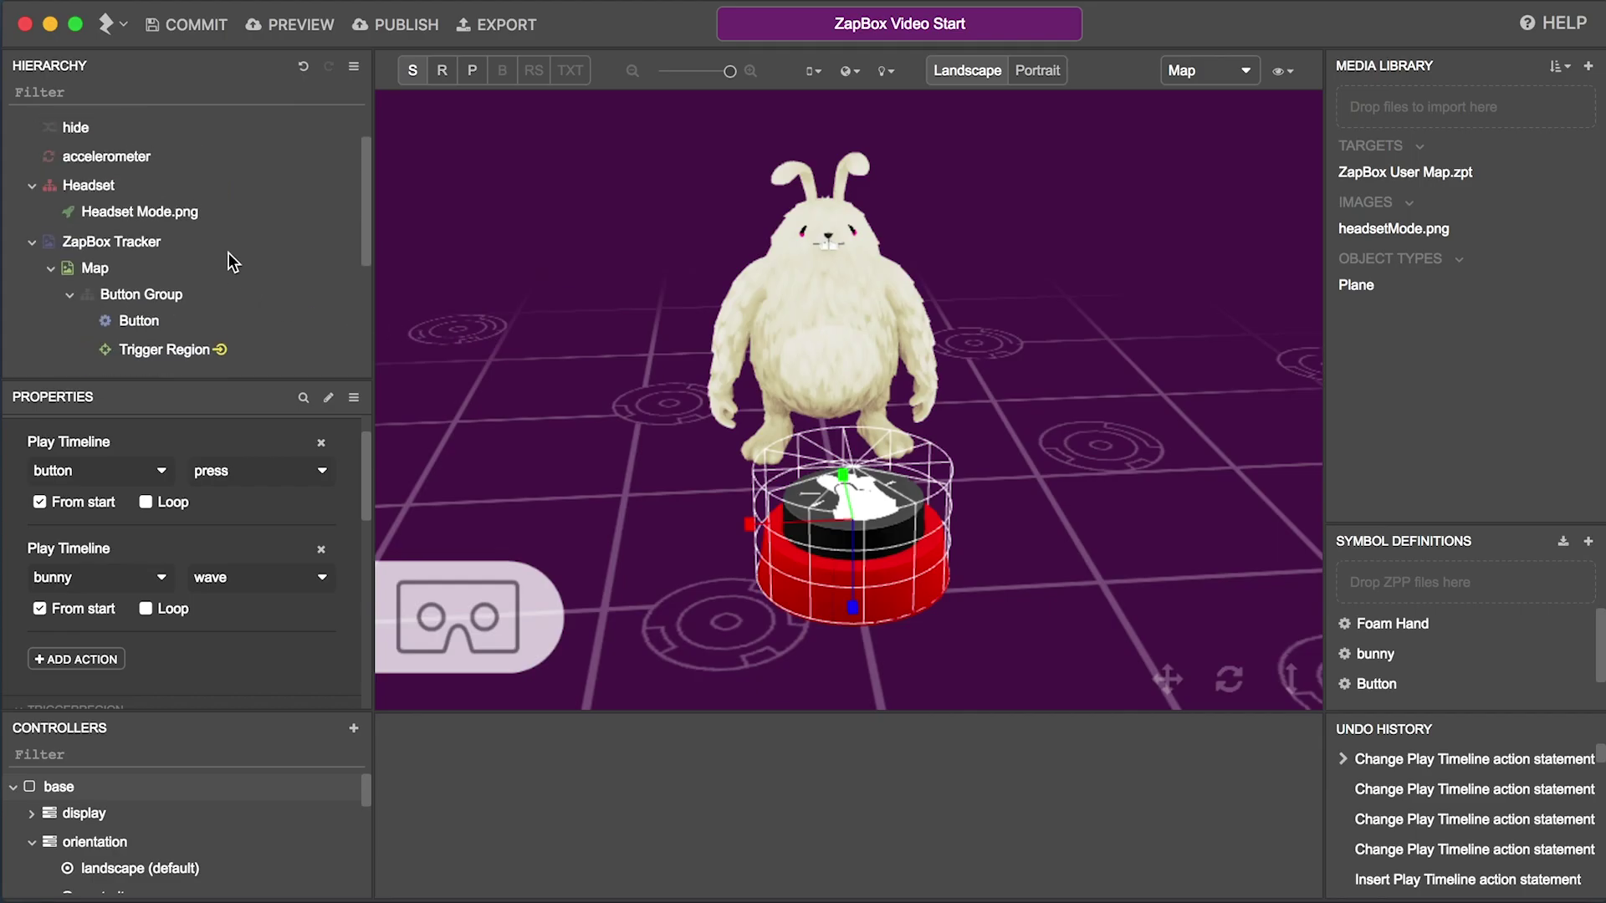
Step: Create a Headset Manager node as a child of the Headset group
{"action": "right_click", "coordinate": [135, 187]}
{"action": "mouse_move", "coordinate": [173, 200]}
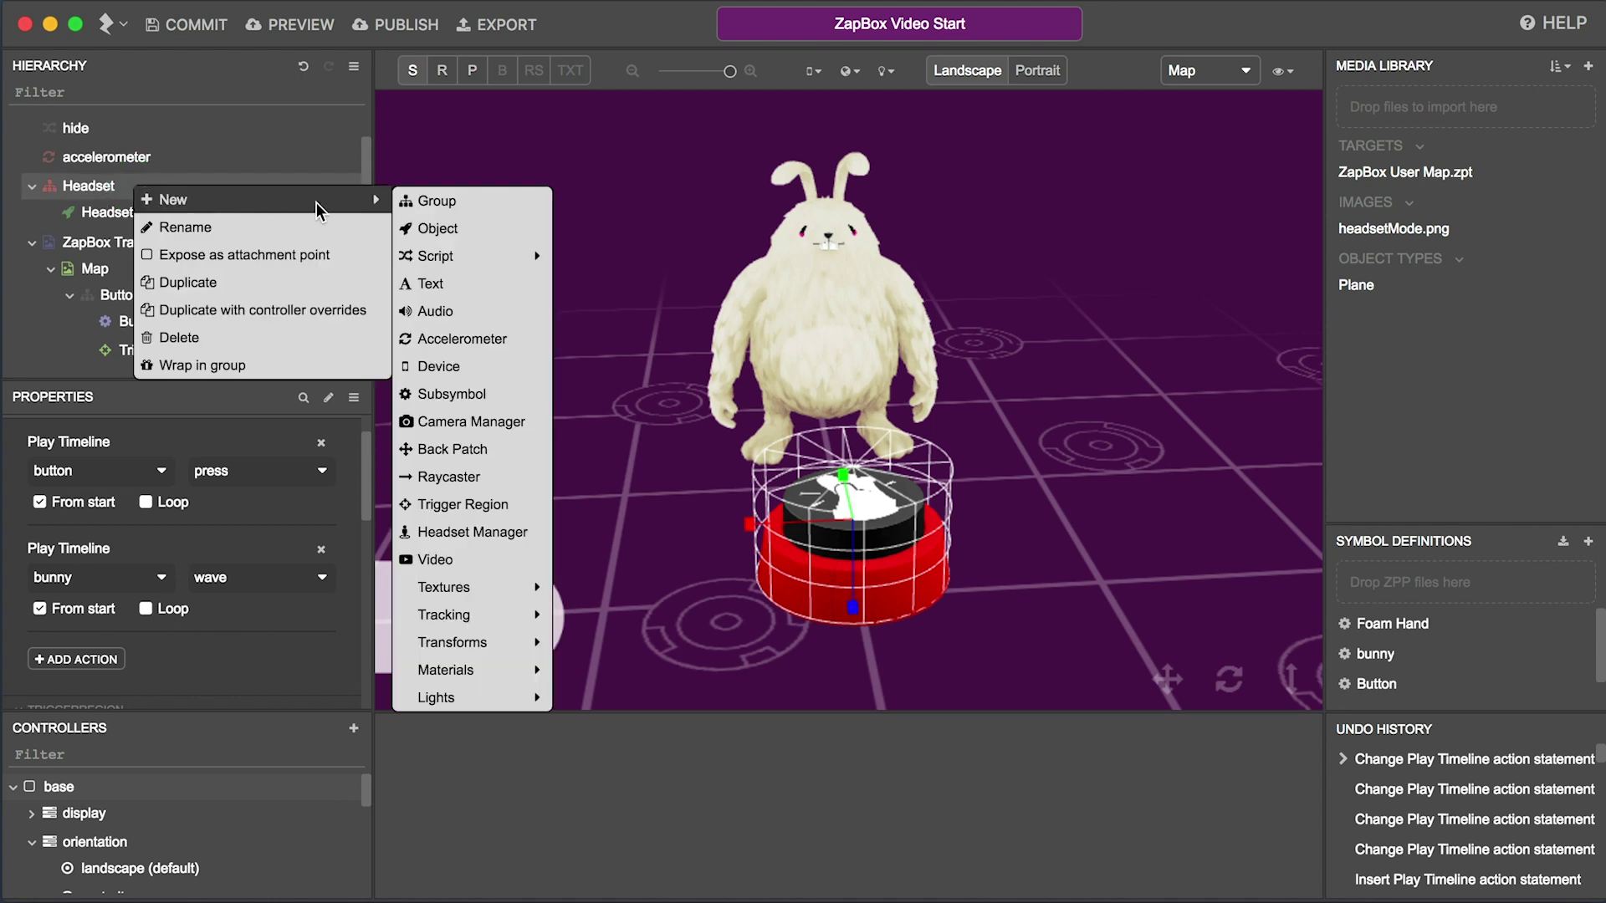
{"action": "left_click", "coordinate": [488, 534]}
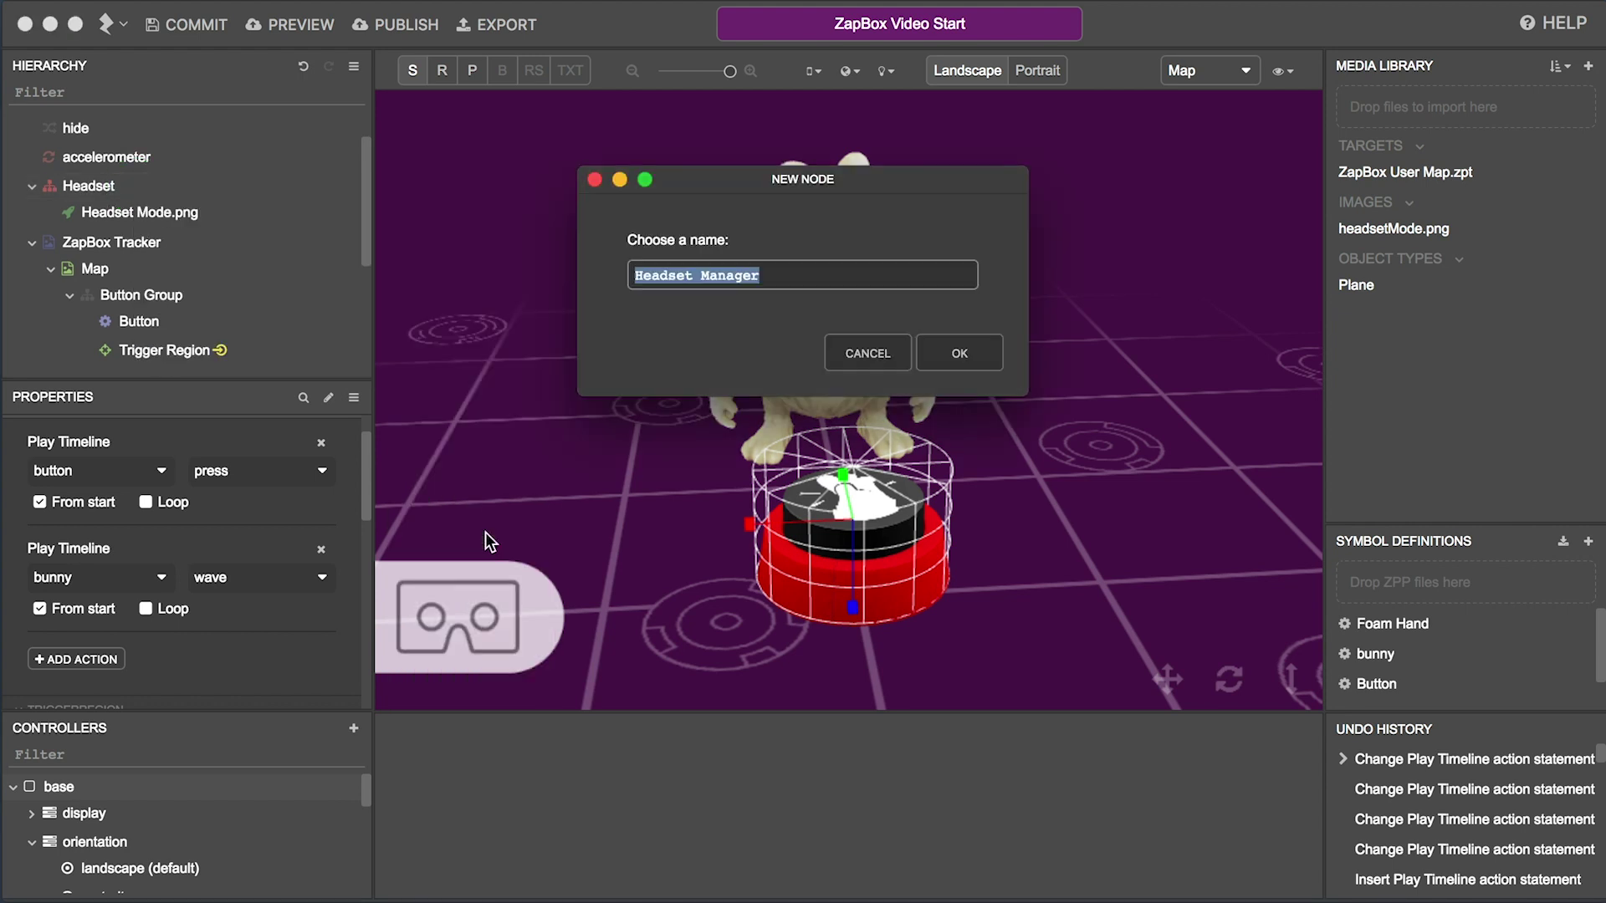
{"action": "left_click", "coordinate": [960, 352]}
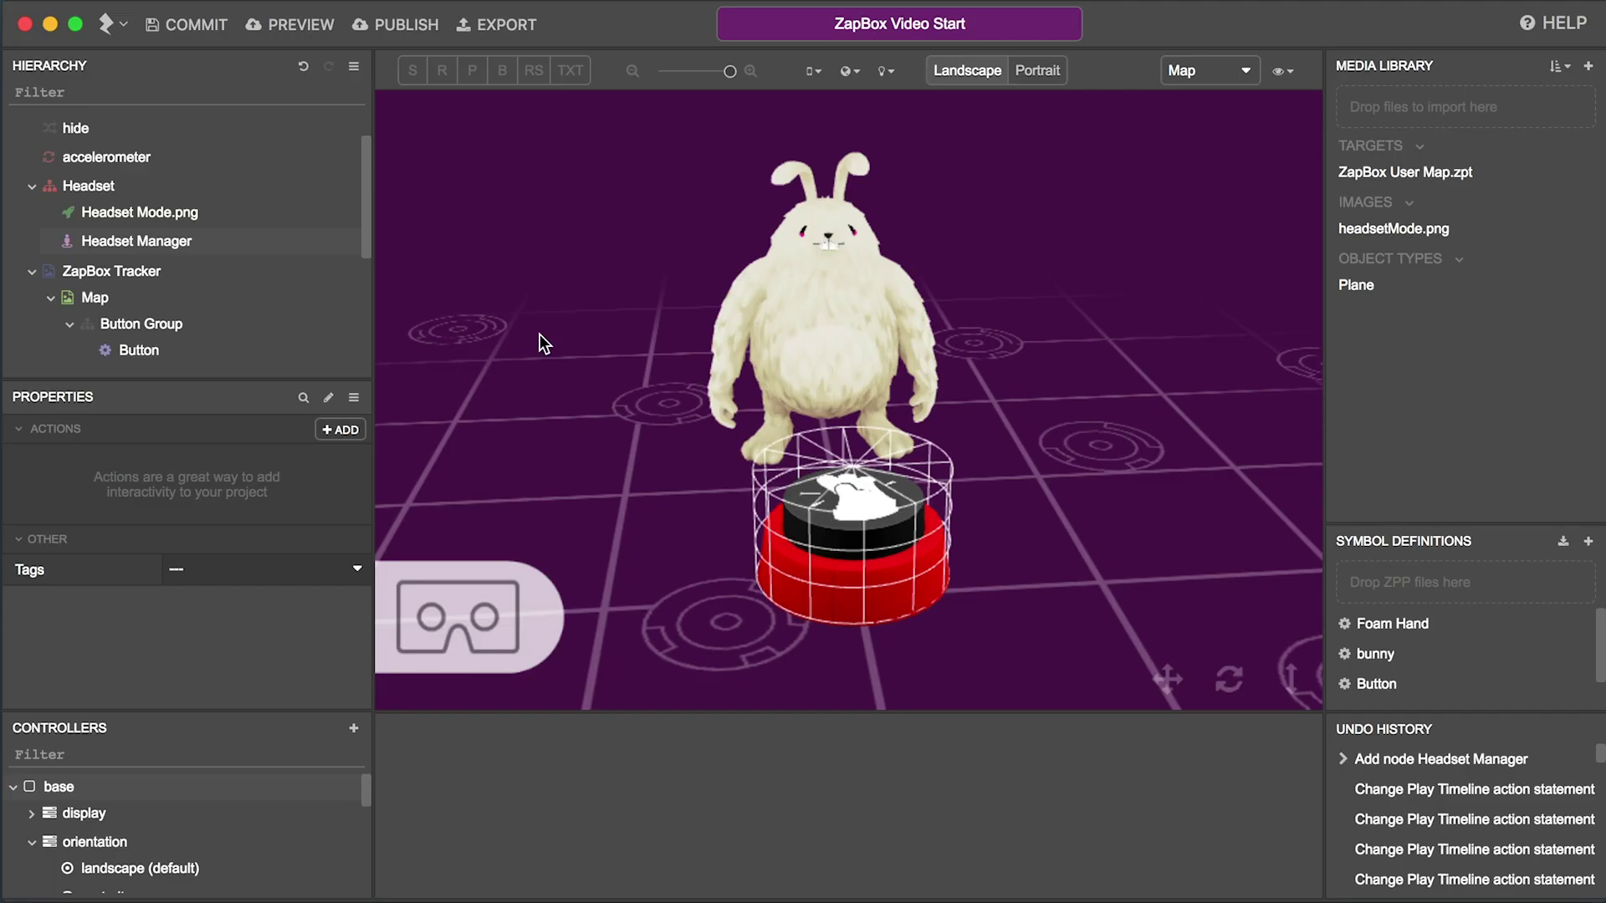
Step: On Headset Mode Enter, set the headset button to its invisible state
{"action": "left_click", "coordinate": [347, 435]}
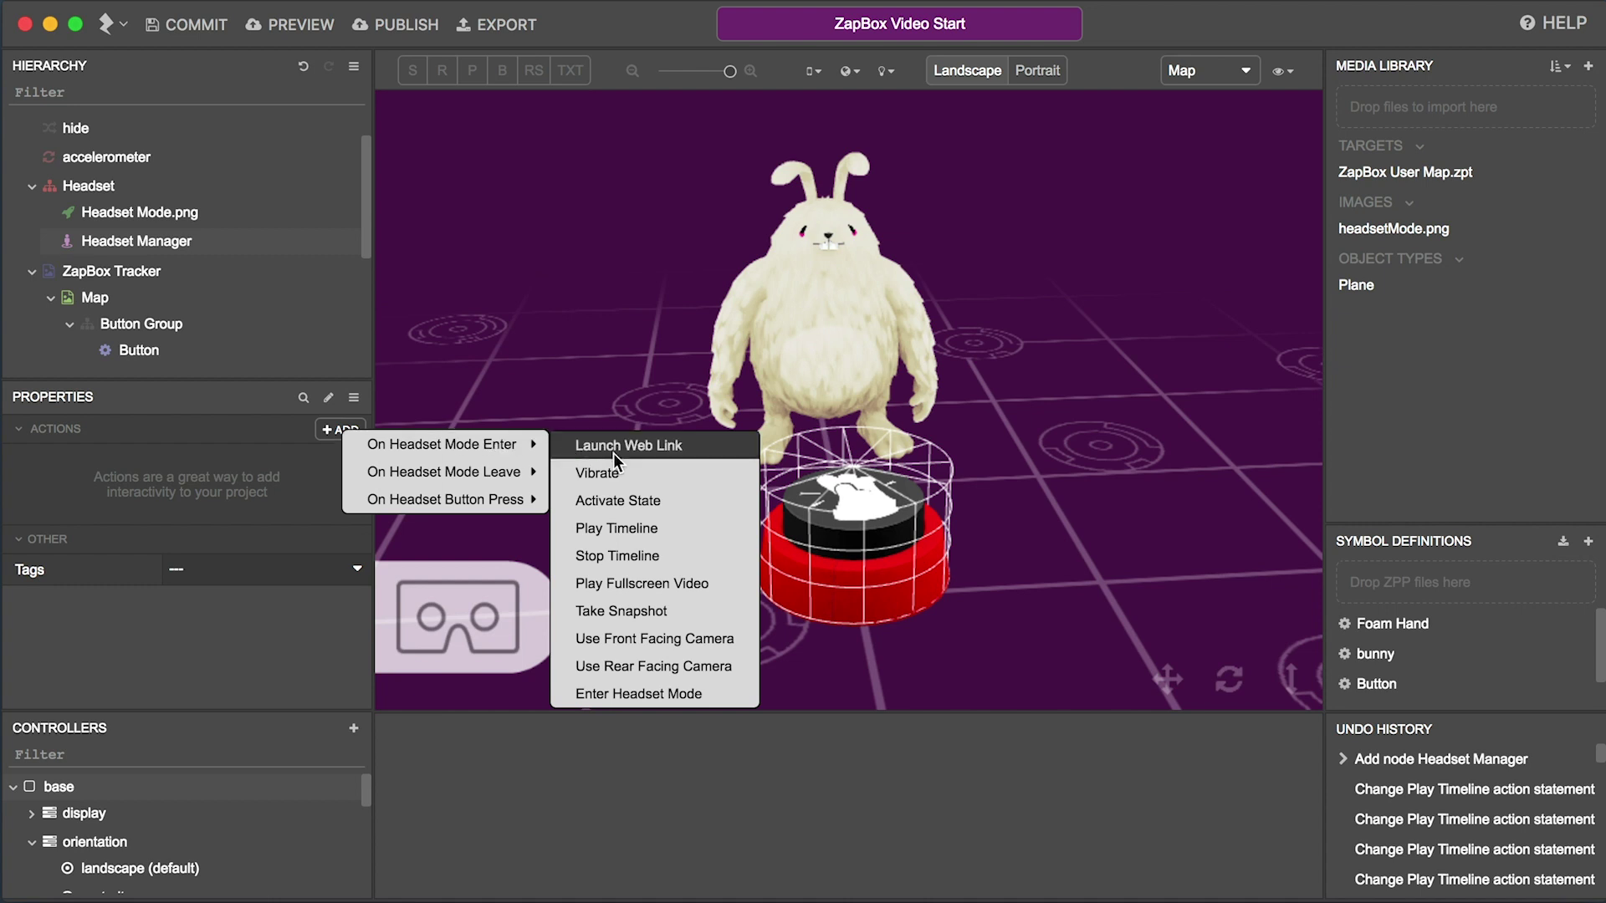
{"action": "left_click", "coordinate": [619, 500]}
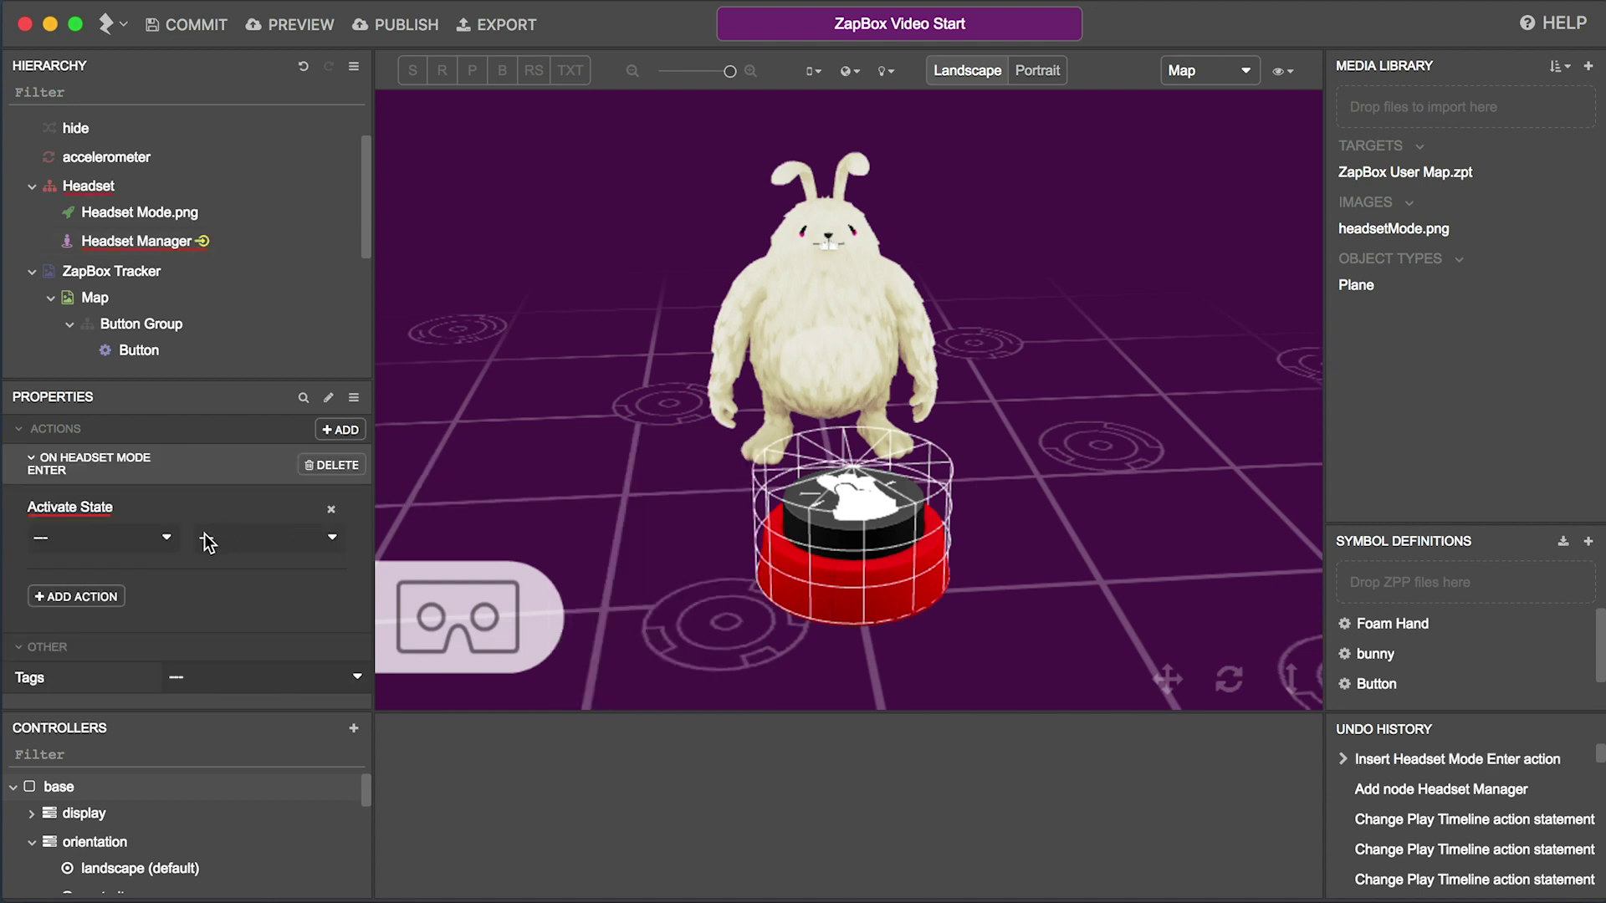
{"action": "left_click", "coordinate": [166, 540]}
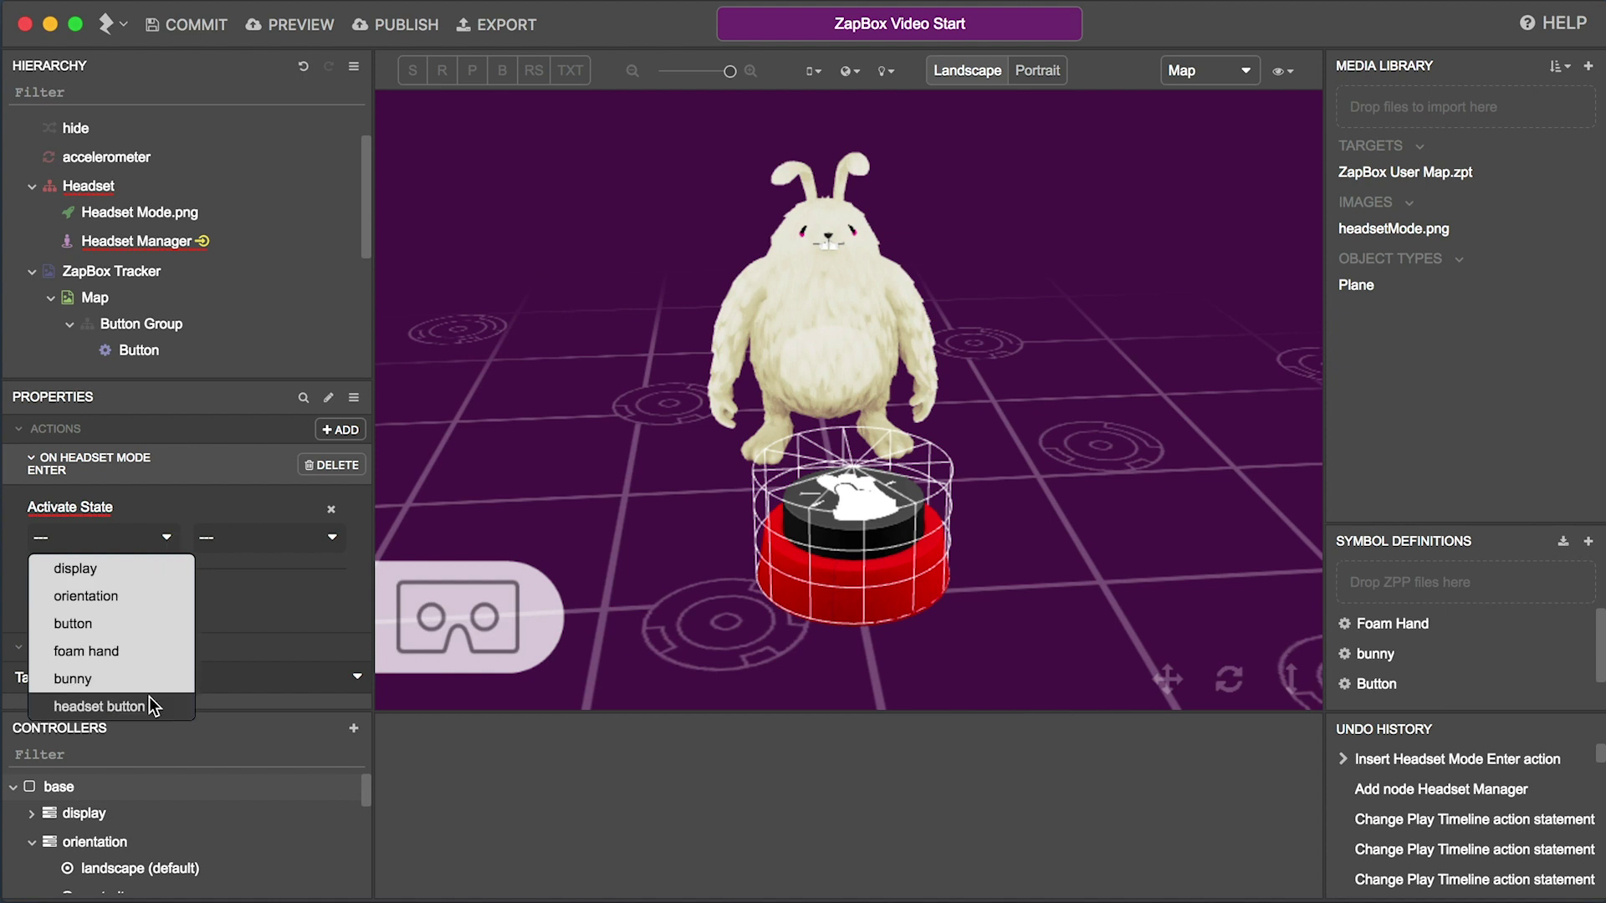
{"action": "left_click", "coordinate": [100, 706]}
{"action": "left_click", "coordinate": [260, 537]}
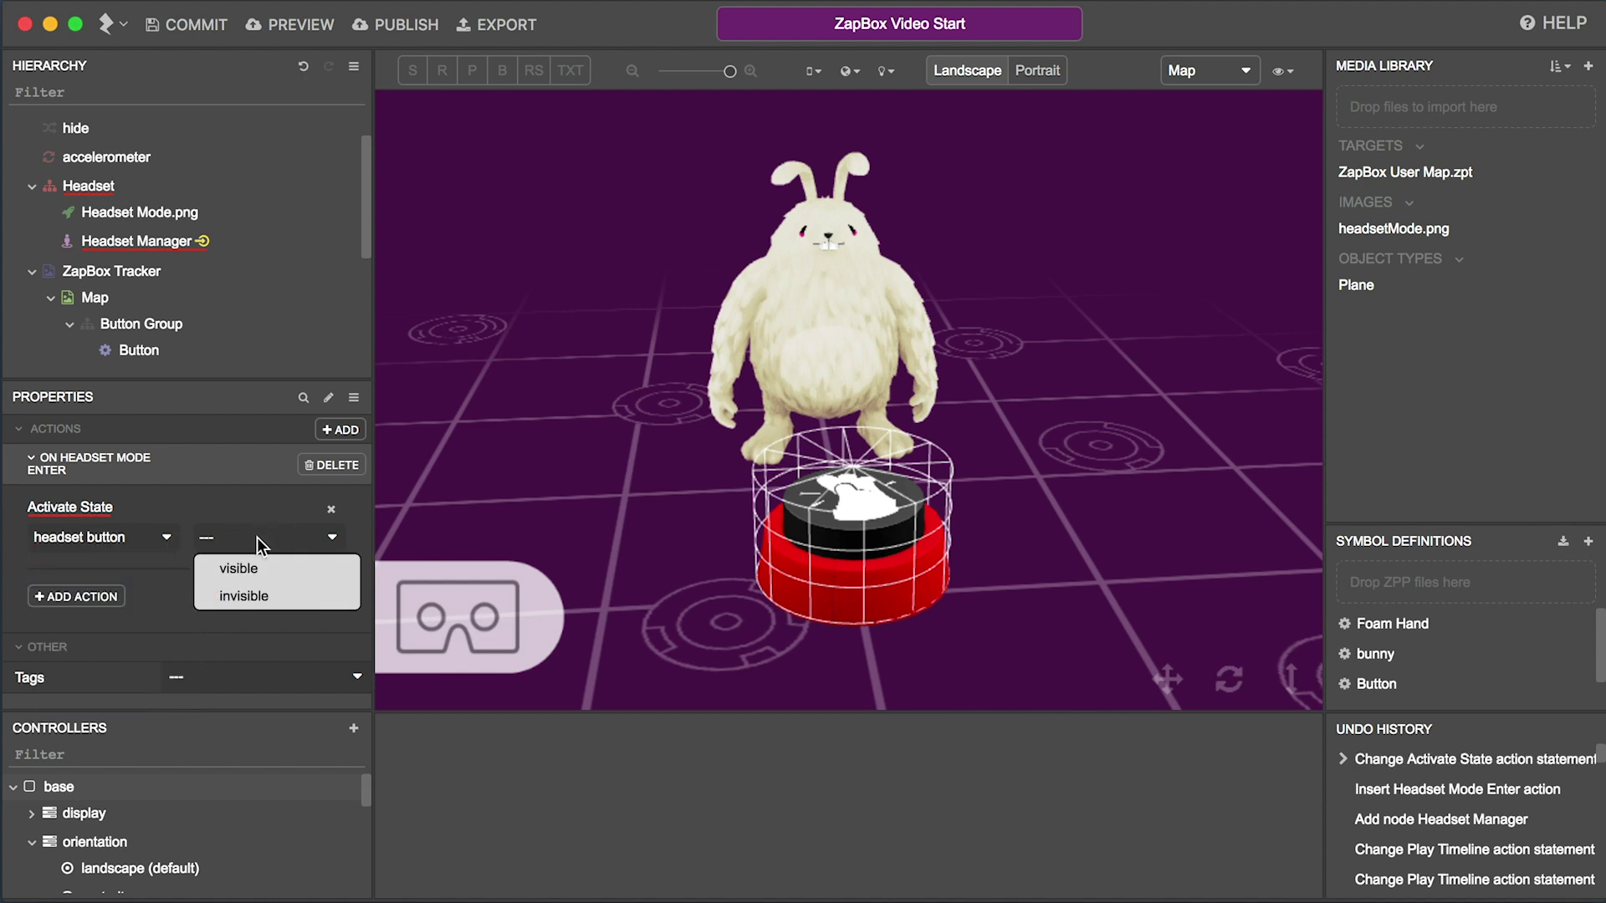
{"action": "left_click", "coordinate": [258, 587]}
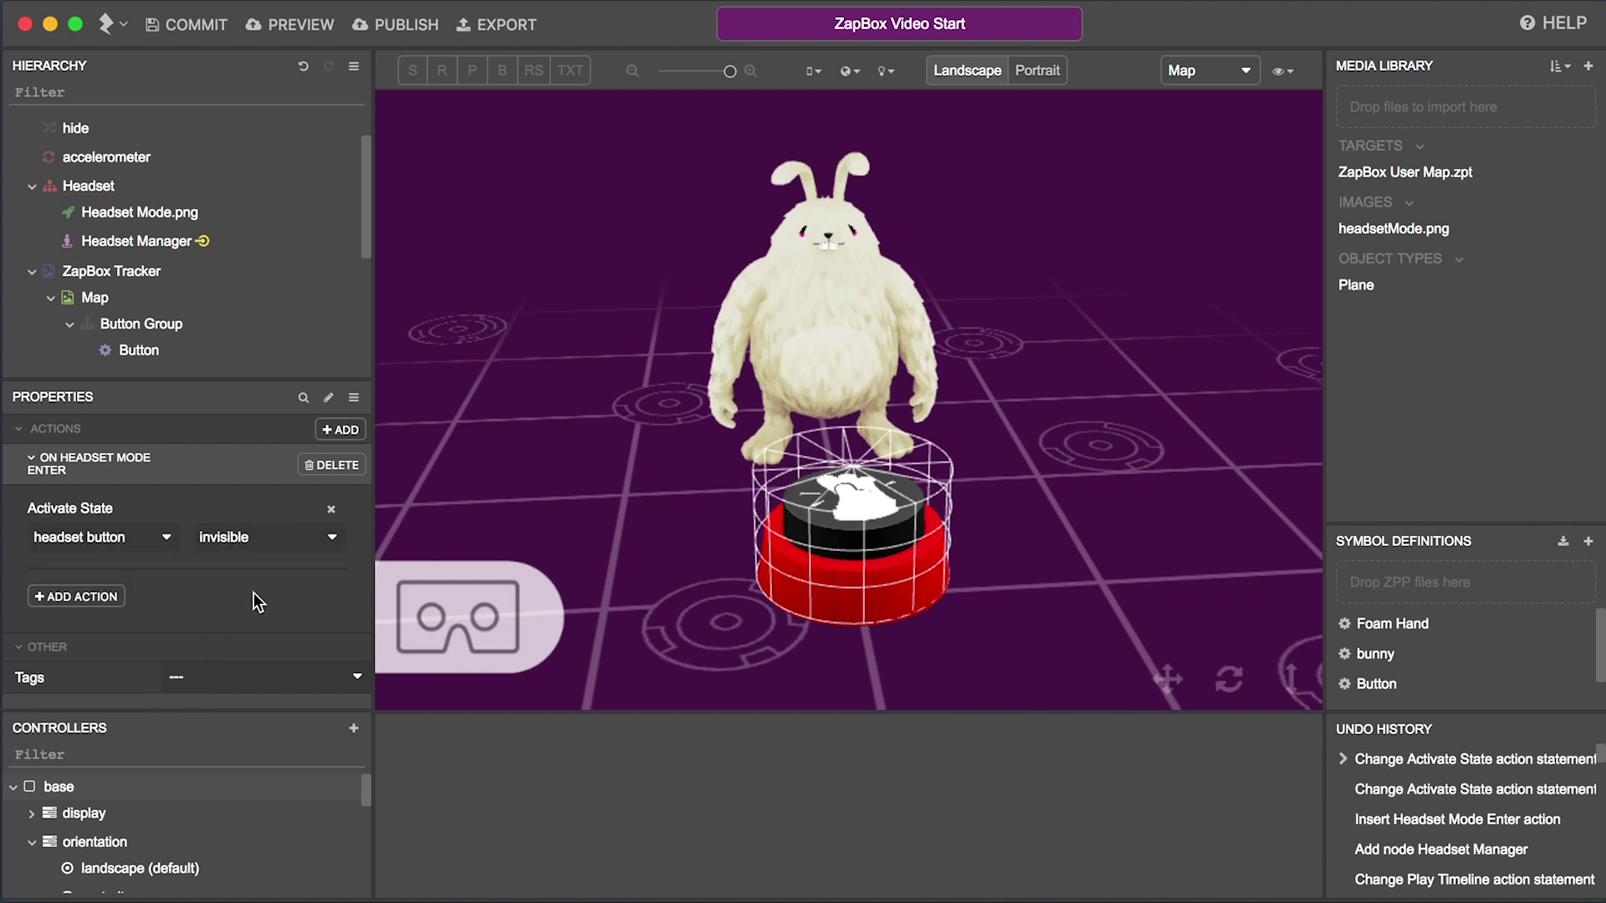
Step: On Headset Mode Leave, set the headset button back to its visible state
{"action": "left_click", "coordinate": [340, 430]}
{"action": "mouse_move", "coordinate": [445, 471]}
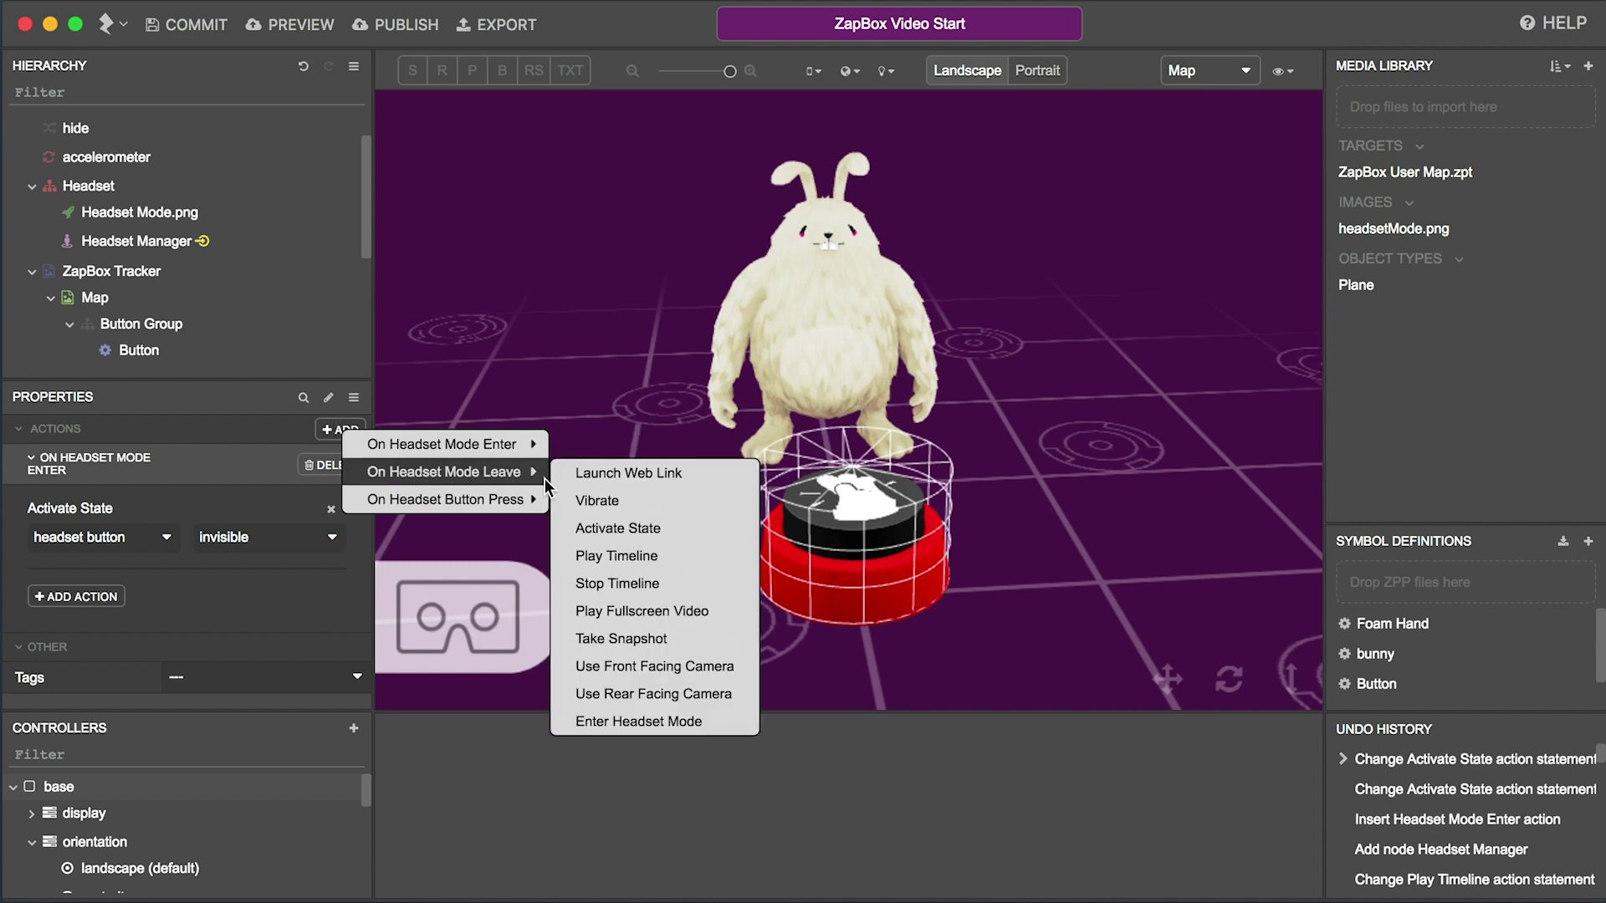
{"action": "left_click", "coordinate": [618, 528]}
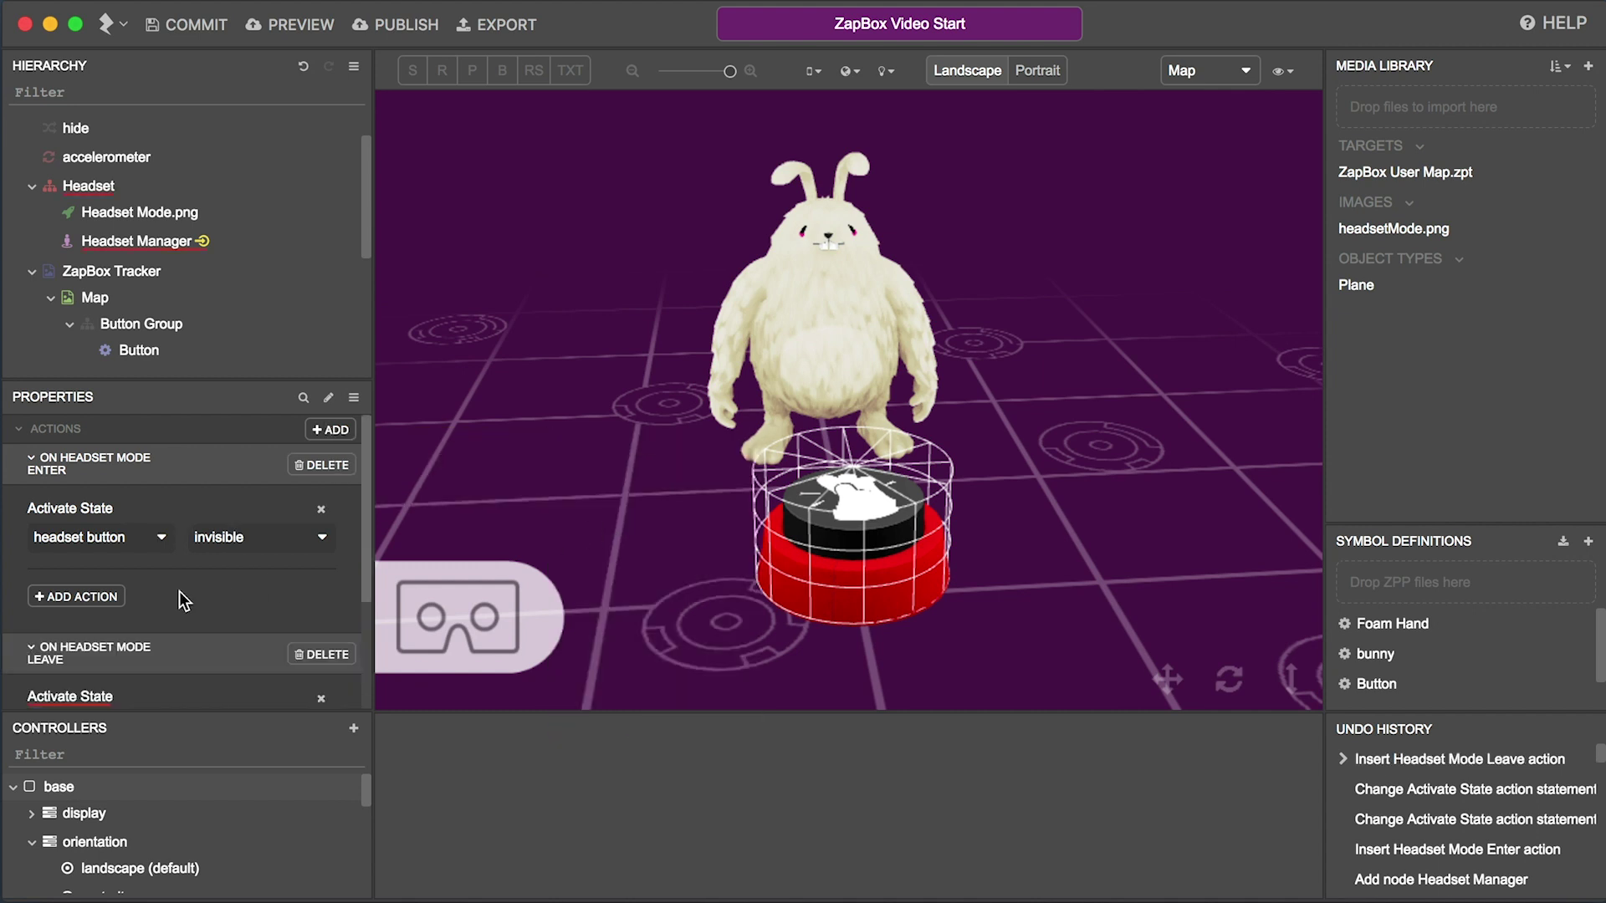
{"action": "scroll", "coordinate": [179, 592], "scroll_direction": "down", "scroll_amount": 3}
{"action": "left_click", "coordinate": [132, 643]}
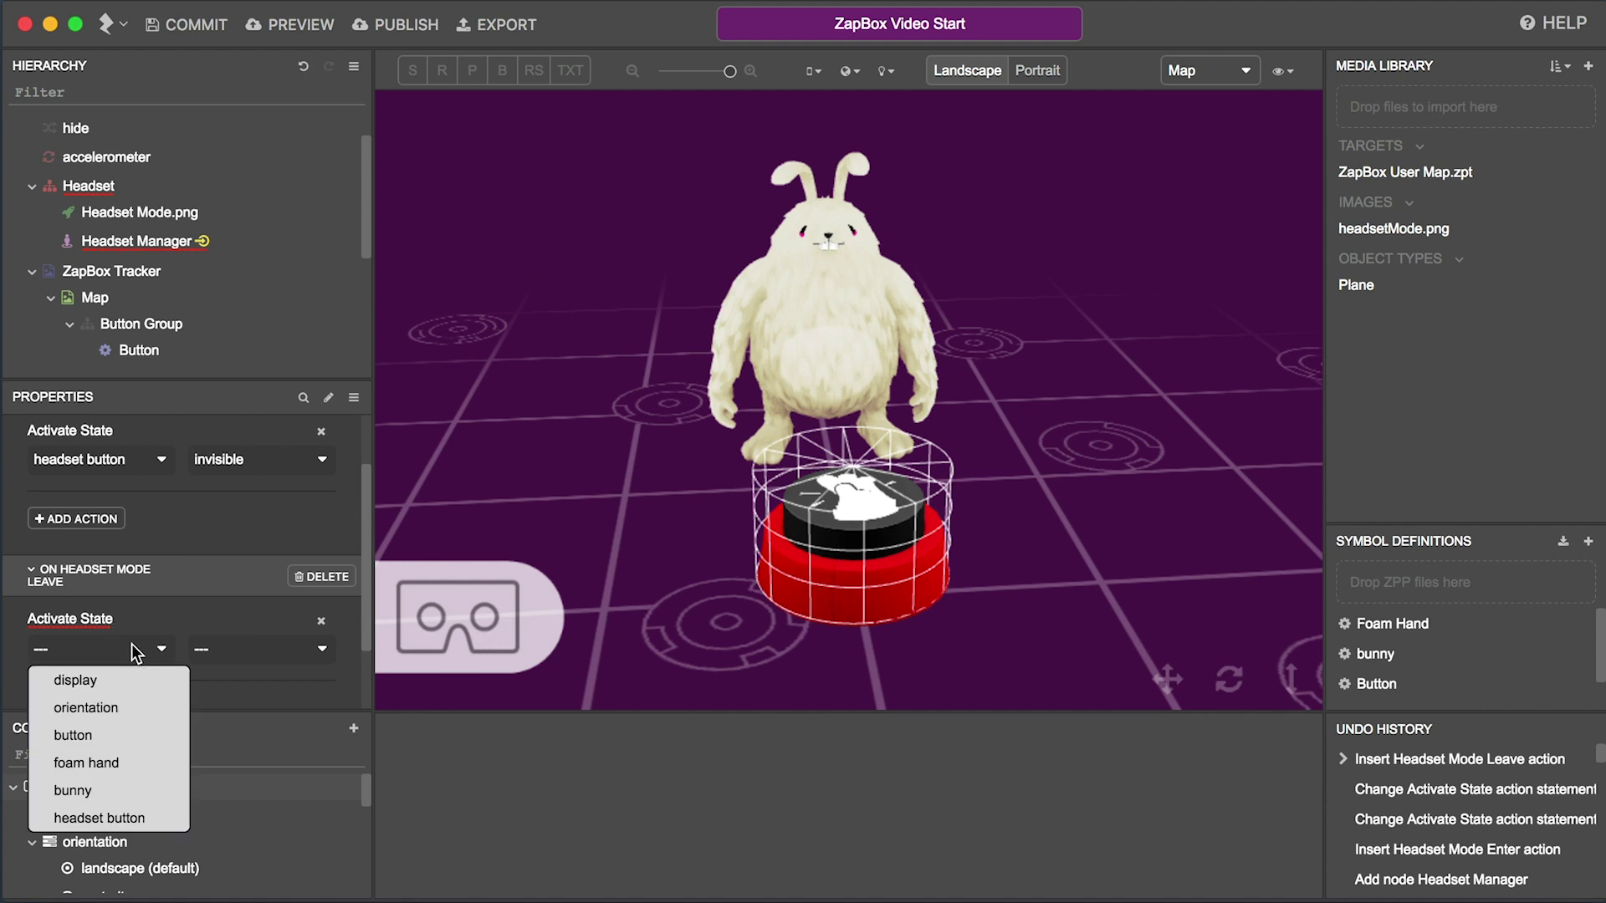
{"action": "left_click", "coordinate": [100, 818]}
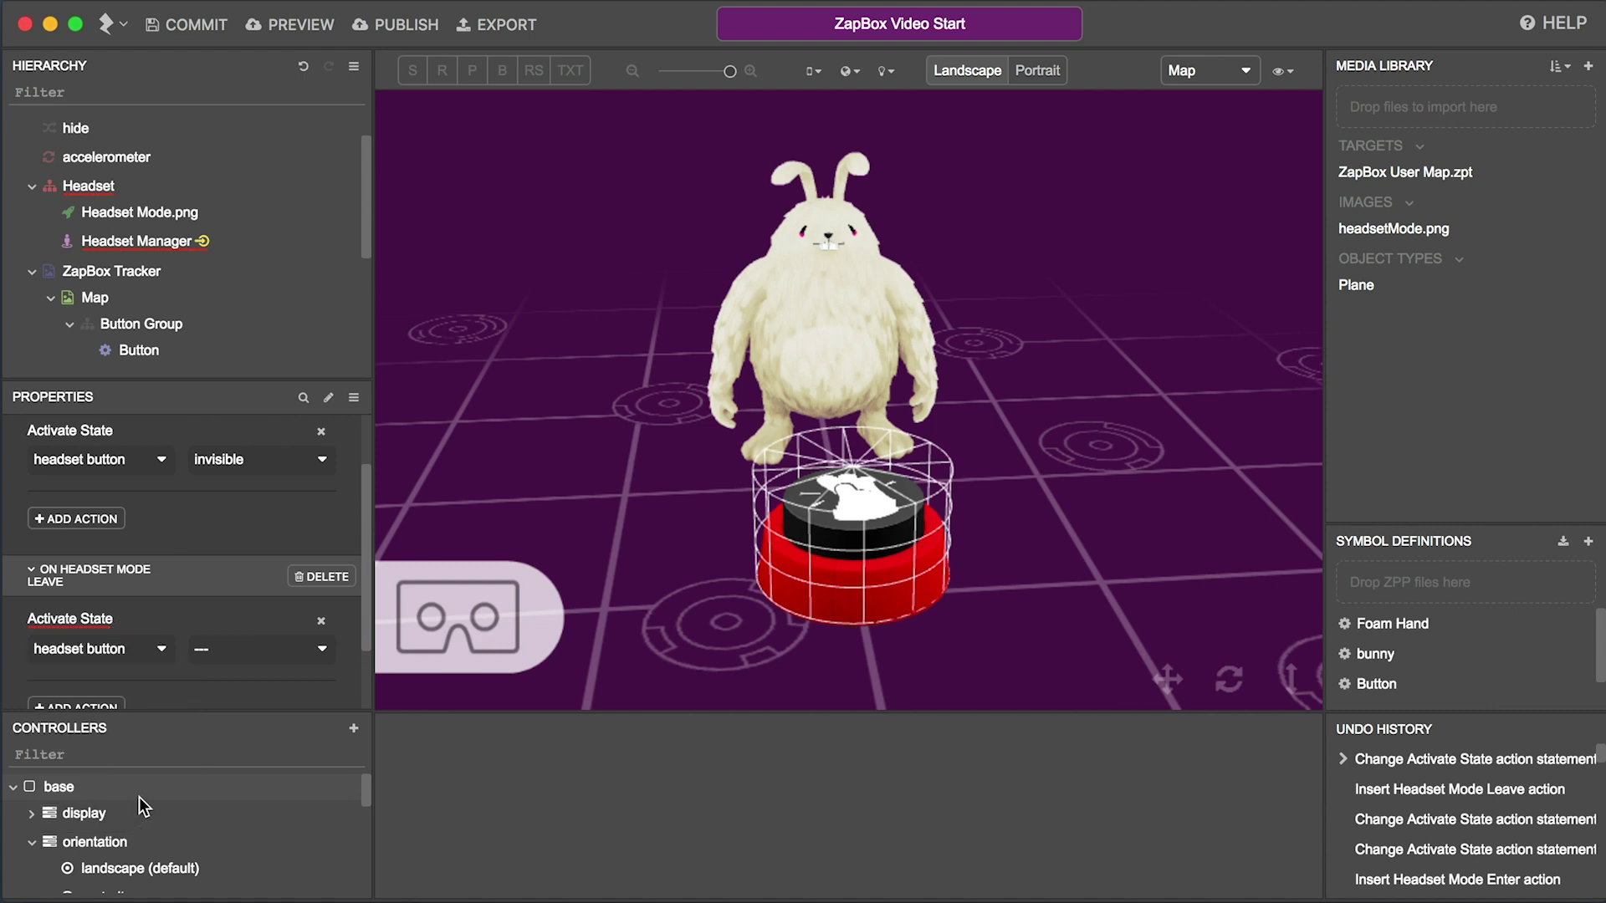
{"action": "left_click", "coordinate": [250, 644]}
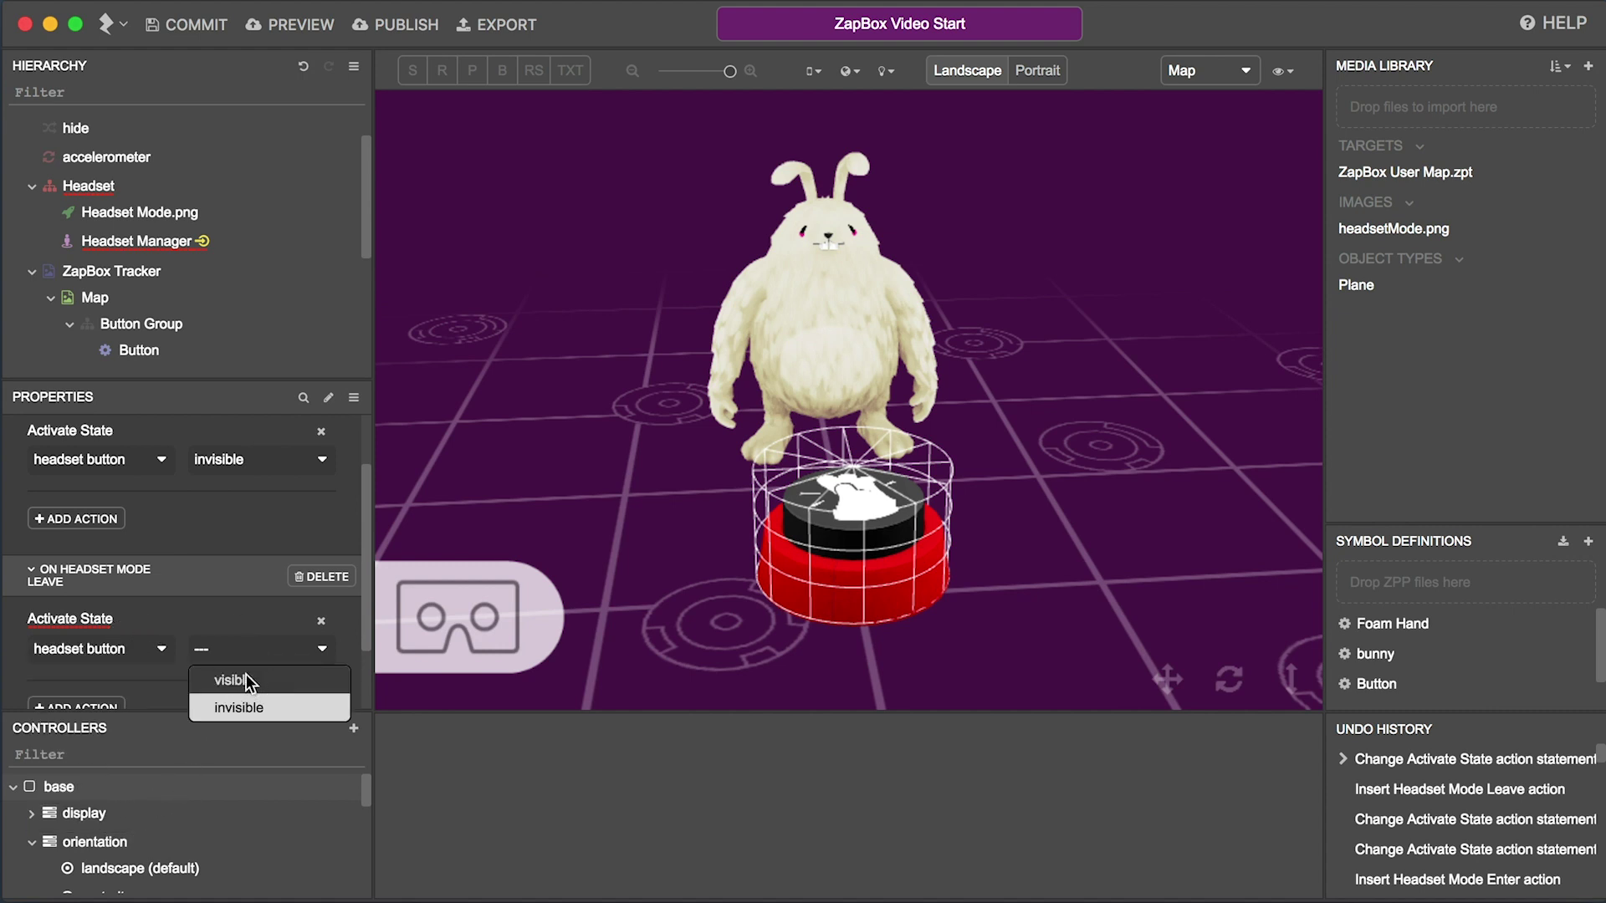
{"action": "left_click", "coordinate": [247, 680]}
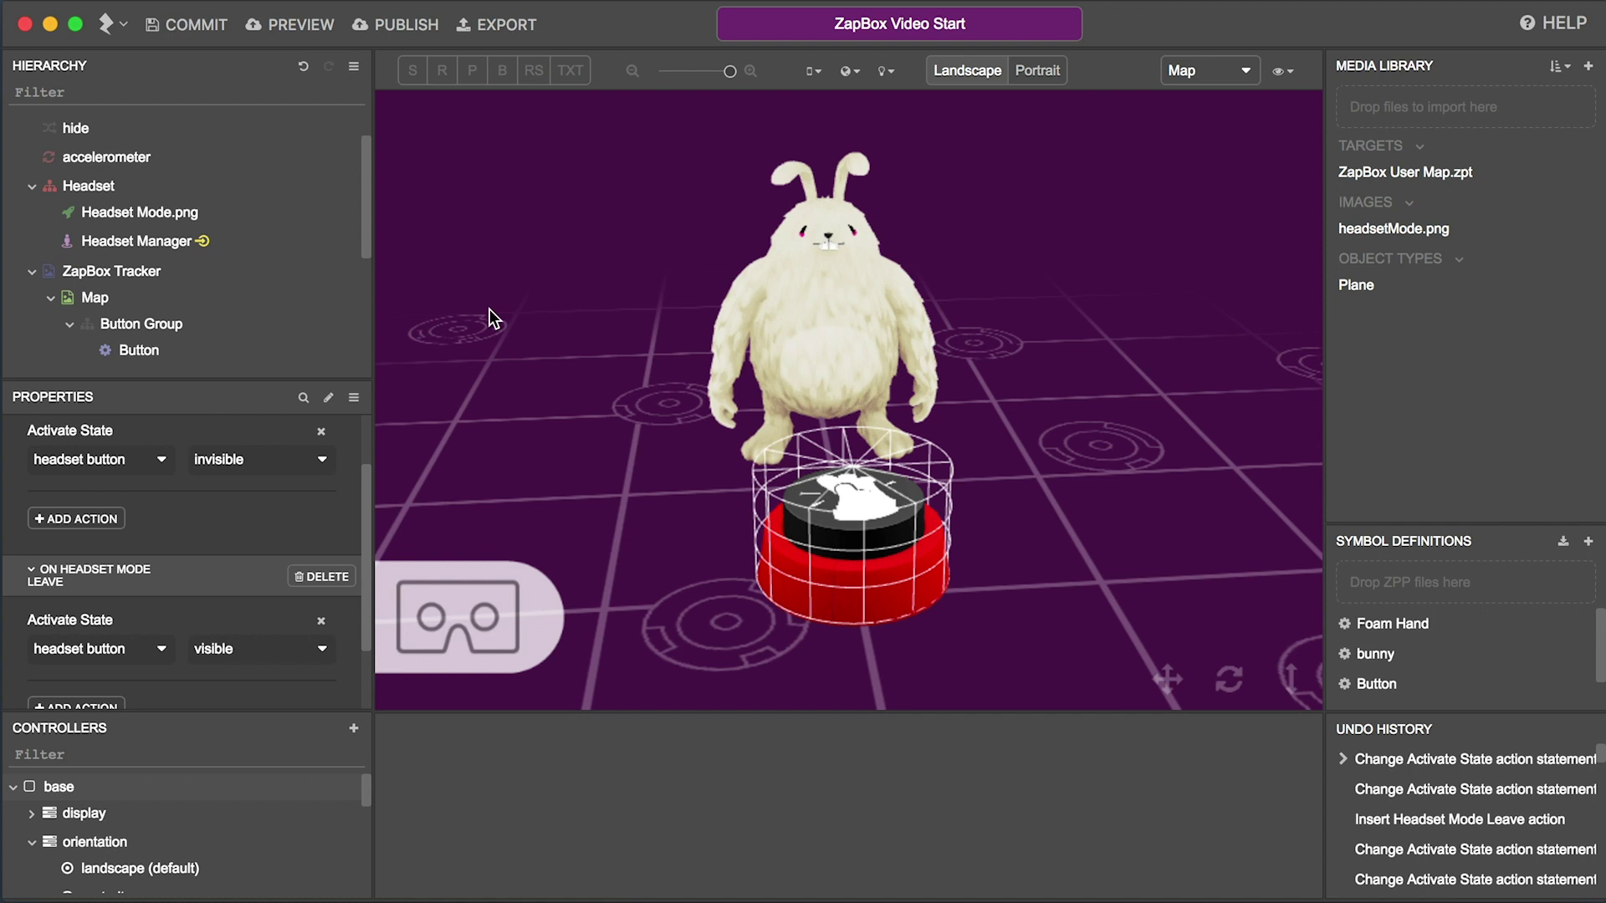
Step: Give Headset Mode.png an On Tap action that enters headset mode
{"action": "left_click", "coordinate": [183, 207]}
{"action": "scroll", "coordinate": [247, 513], "scroll_direction": "up", "scroll_amount": 2}
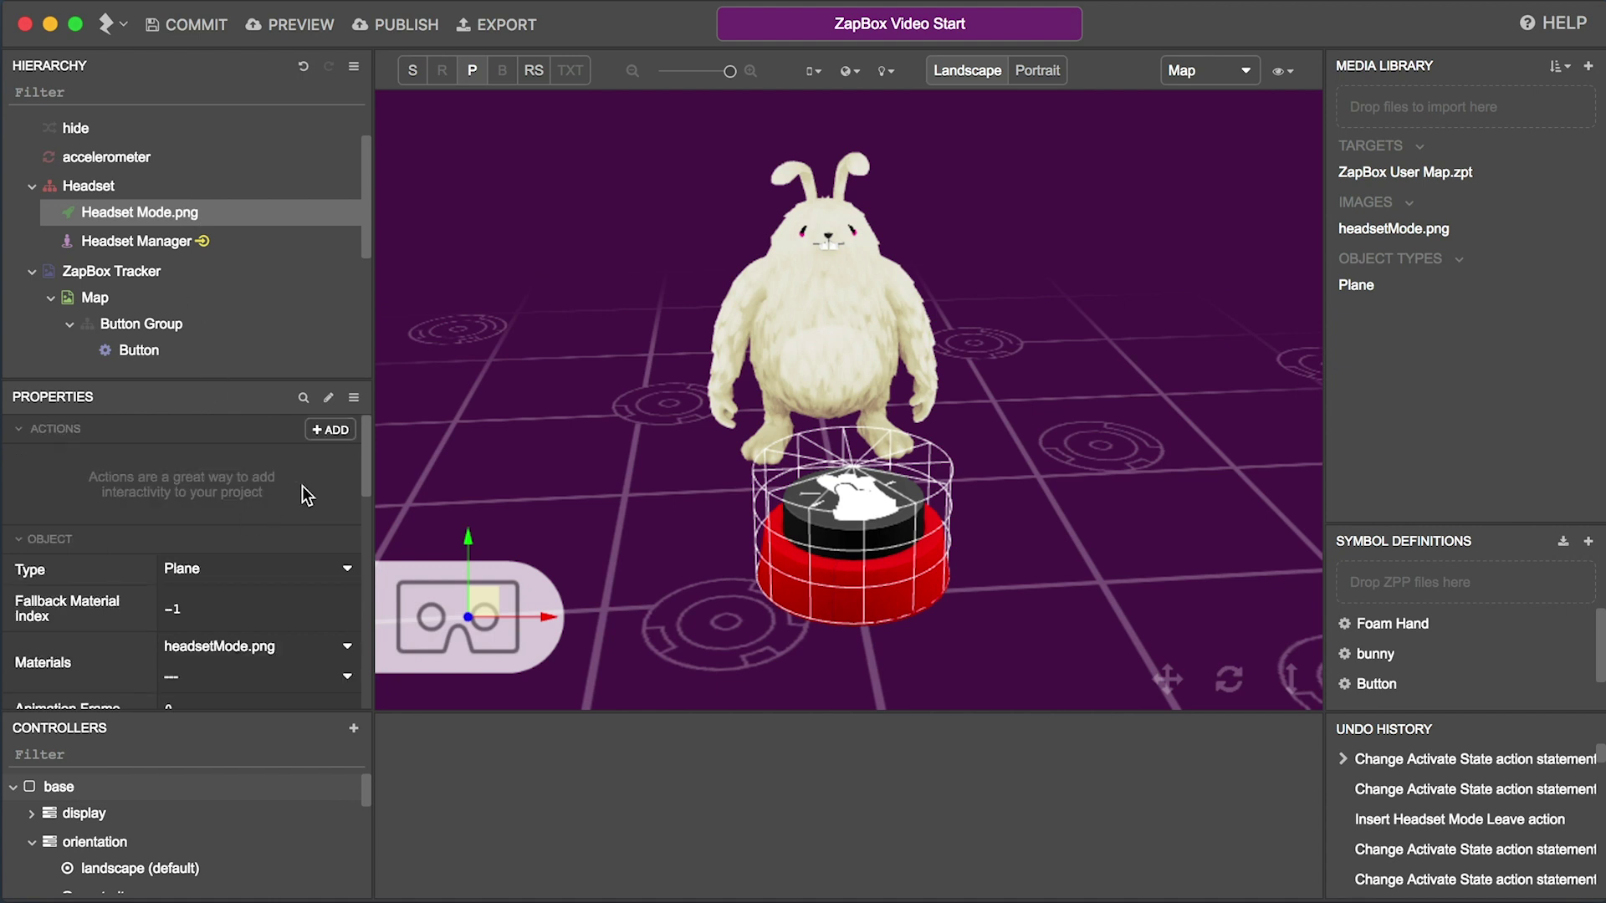
{"action": "left_click", "coordinate": [324, 431]}
{"action": "mouse_move", "coordinate": [433, 445]}
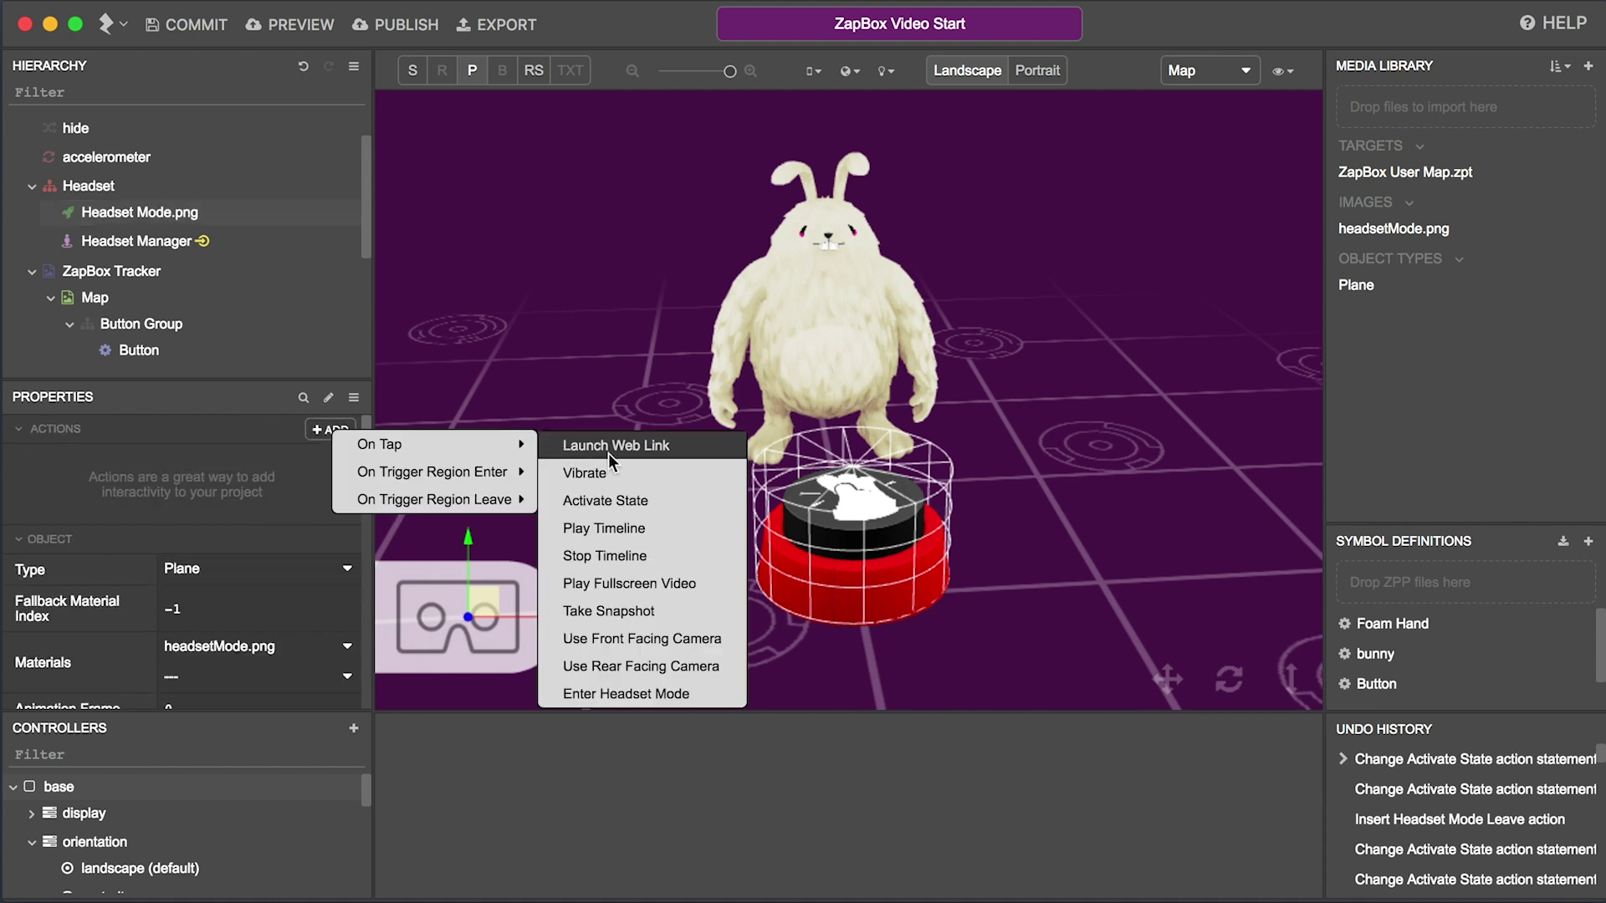
{"action": "left_click", "coordinate": [654, 692]}
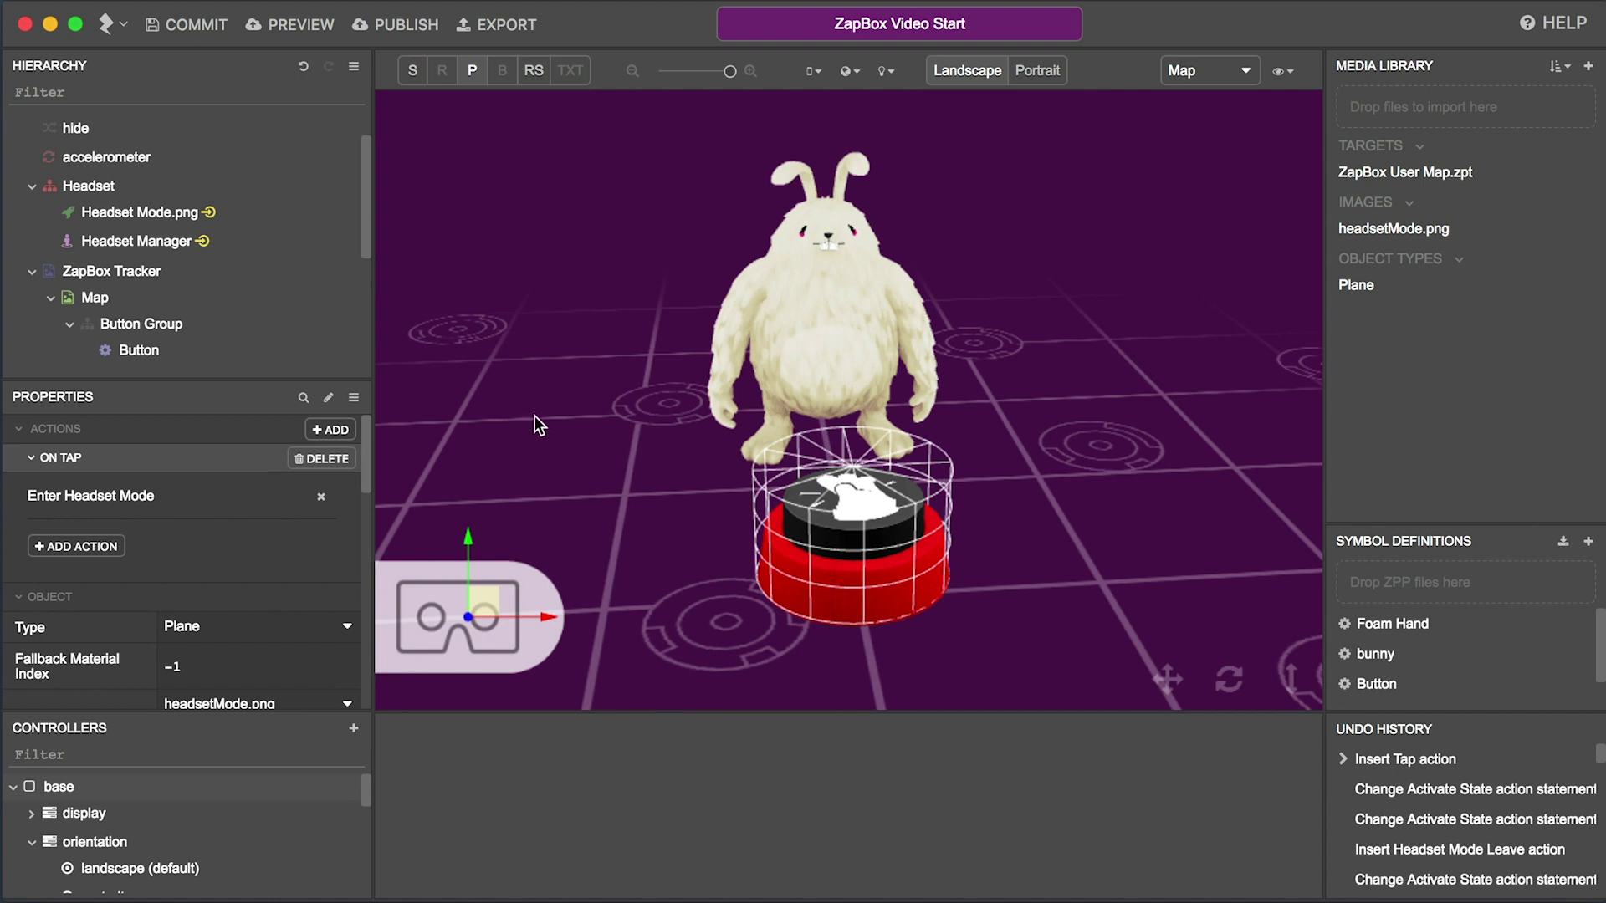
Step: Launch a live device preview of the project
{"action": "left_click", "coordinate": [295, 28]}
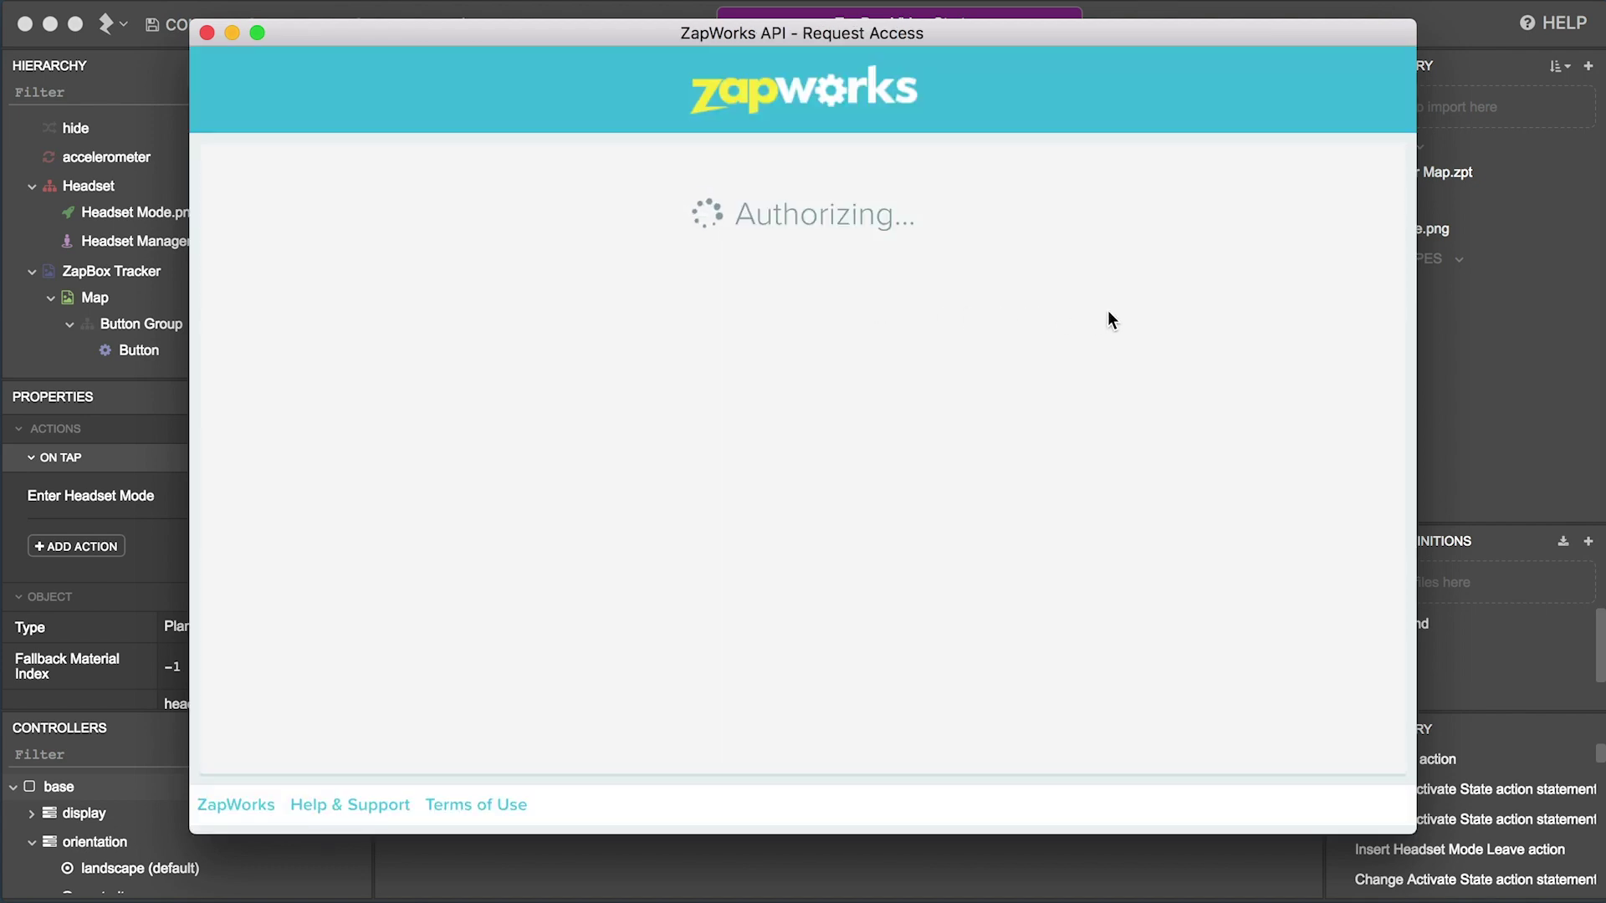